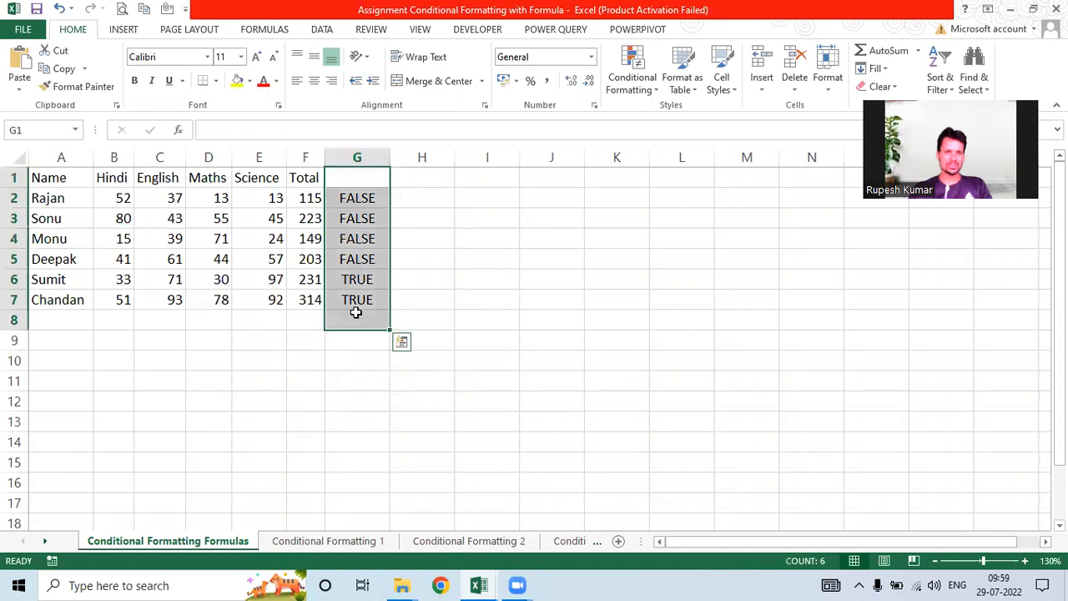
# Step: Clear the TRUE/FALSE results from G1:G8 and deselect the column
pyautogui.press('Delete')
pyautogui.write('\\')
pyautogui.press('Escape')
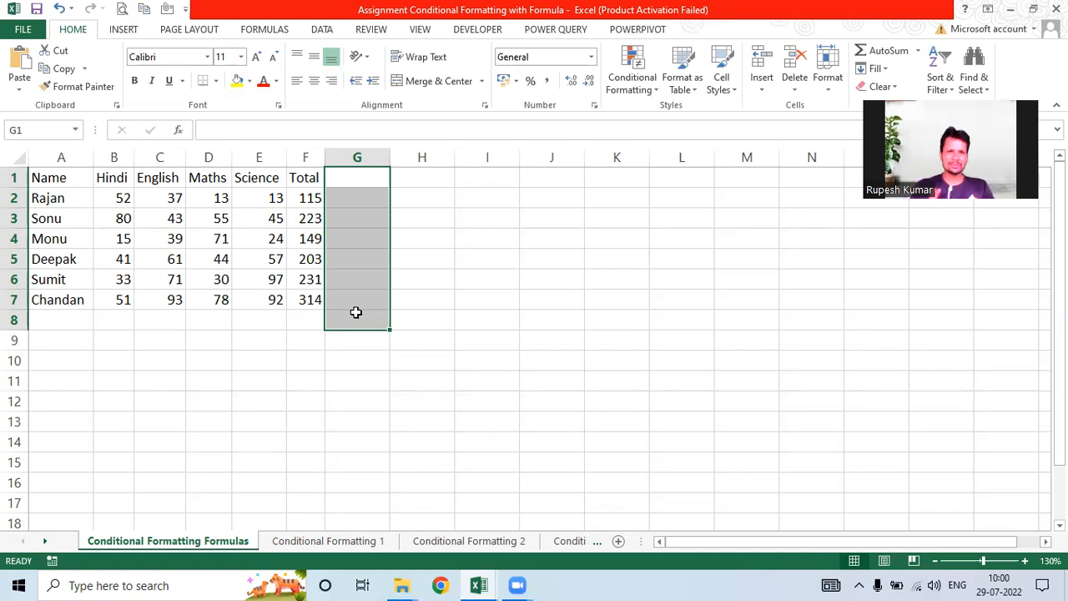
pyautogui.click(178, 378)
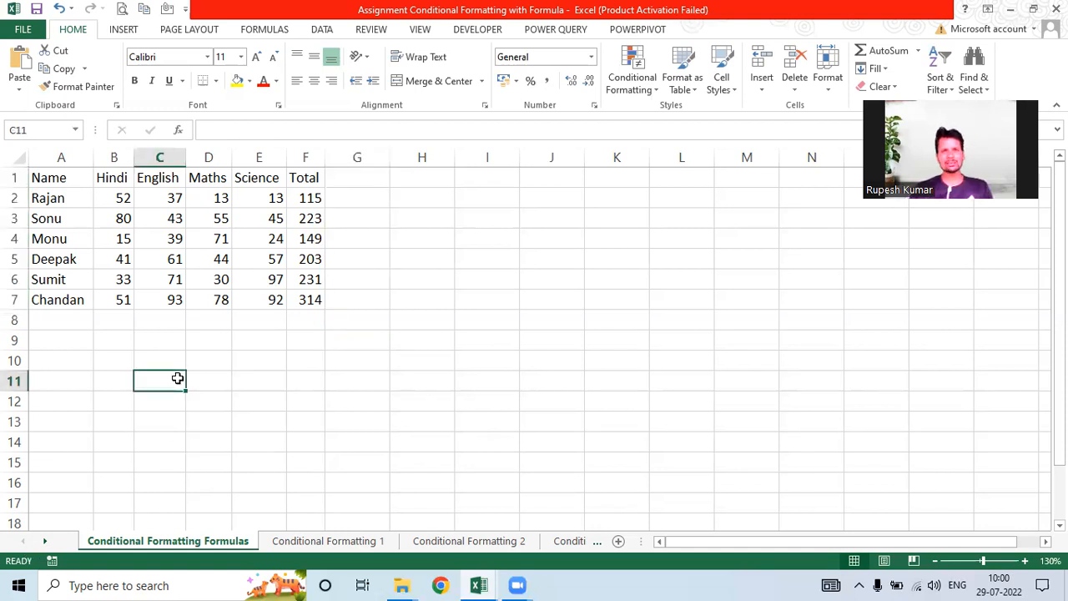
pyautogui.click(394, 254)
pyautogui.click(362, 241)
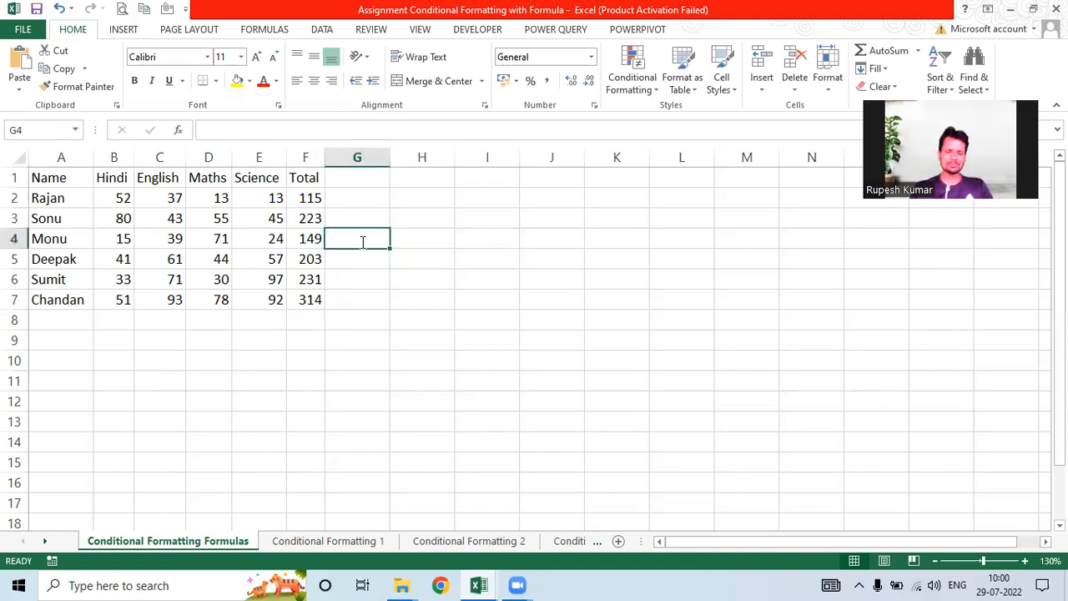
pyautogui.write('=')
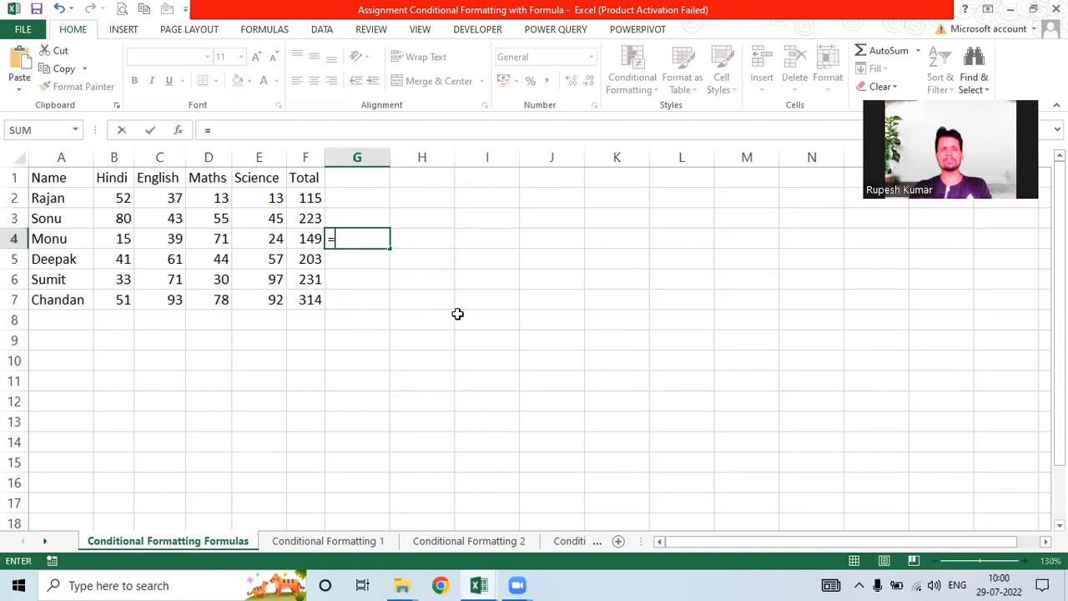
pyautogui.press('Escape')
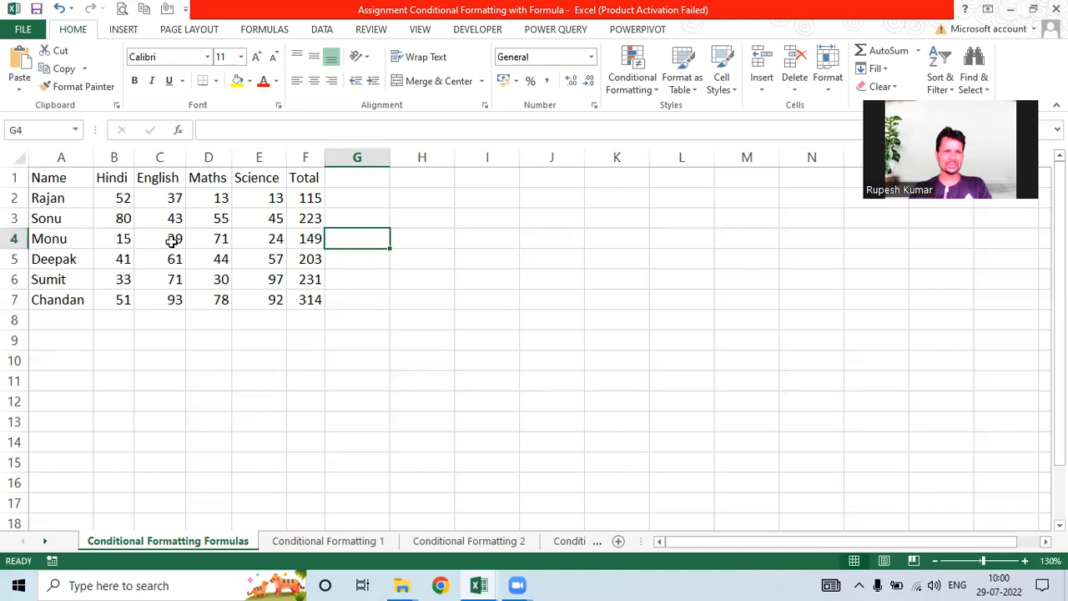
pyautogui.click(119, 218)
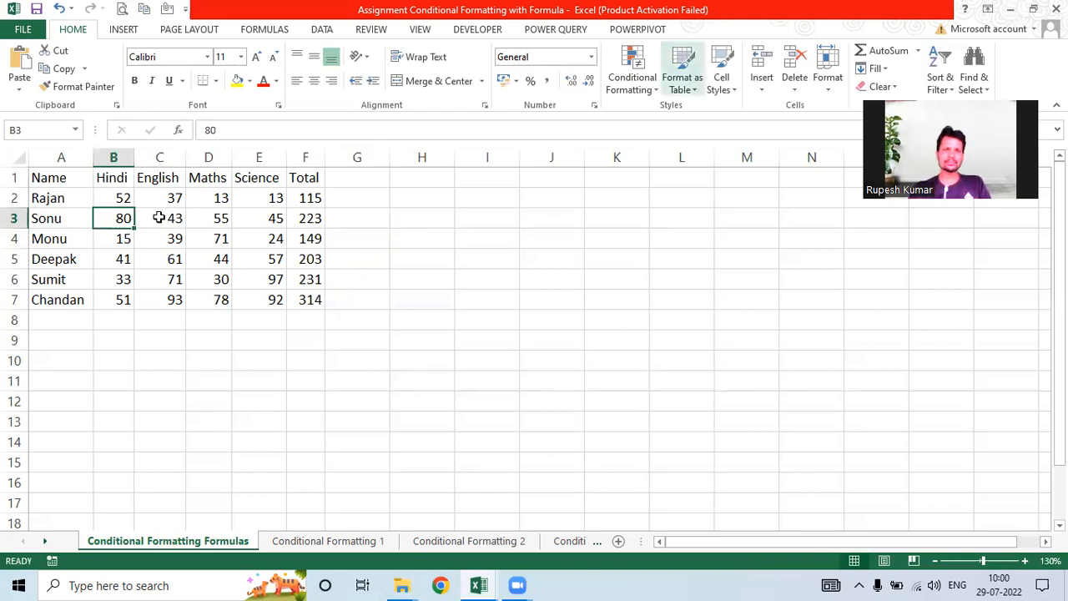
# Step: For B2:E7, start a formula-based conditional formatting rule with the condition =b2>50
pyautogui.moveTo(118, 193); pyautogui.dragTo(273, 304)
pyautogui.click(643, 89)
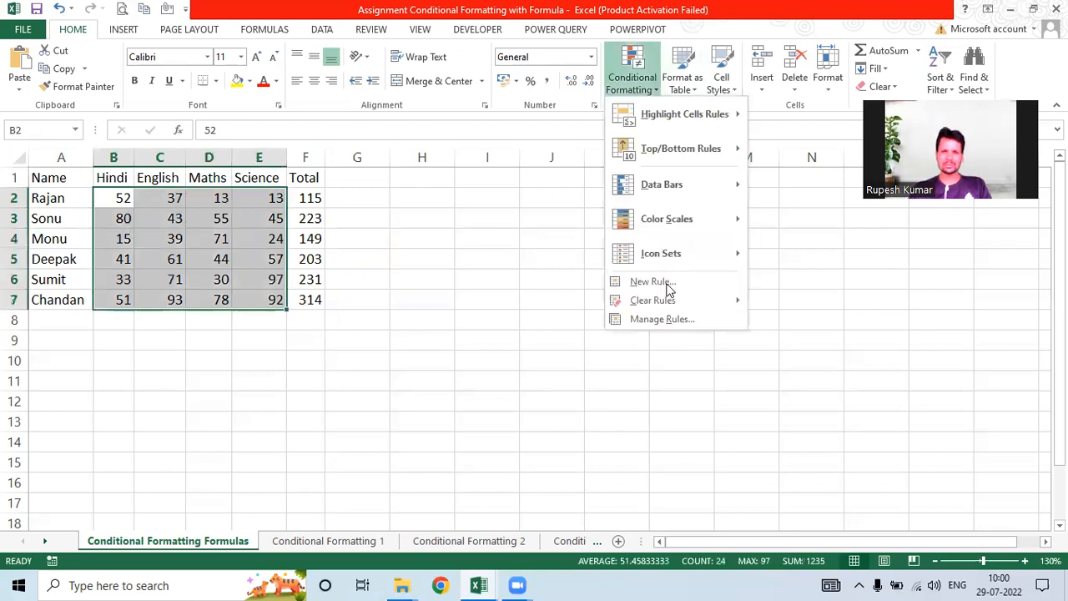
pyautogui.click(665, 288)
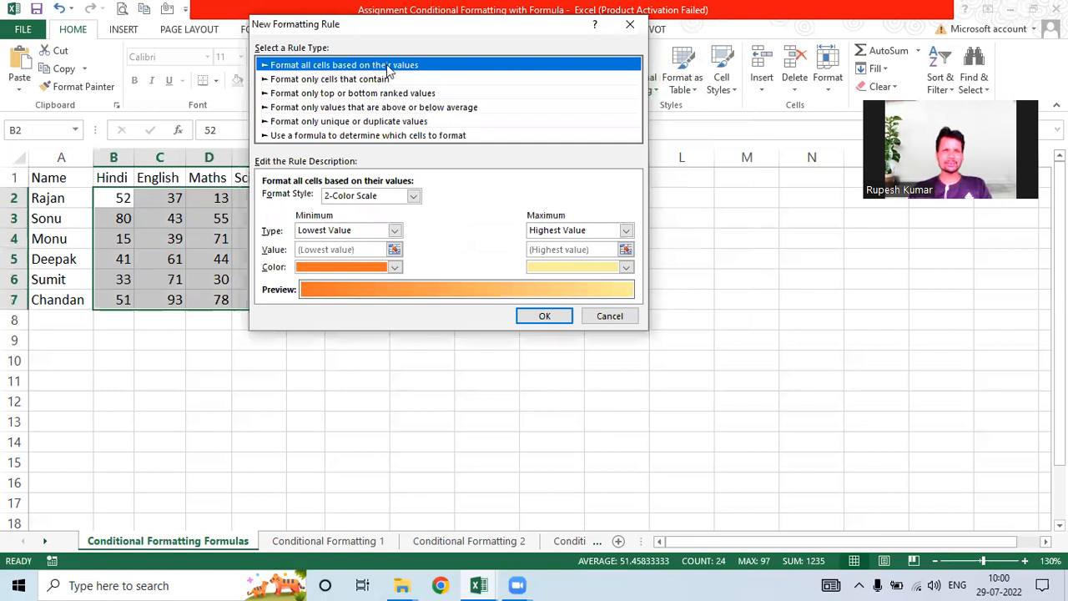
pyautogui.click(330, 137)
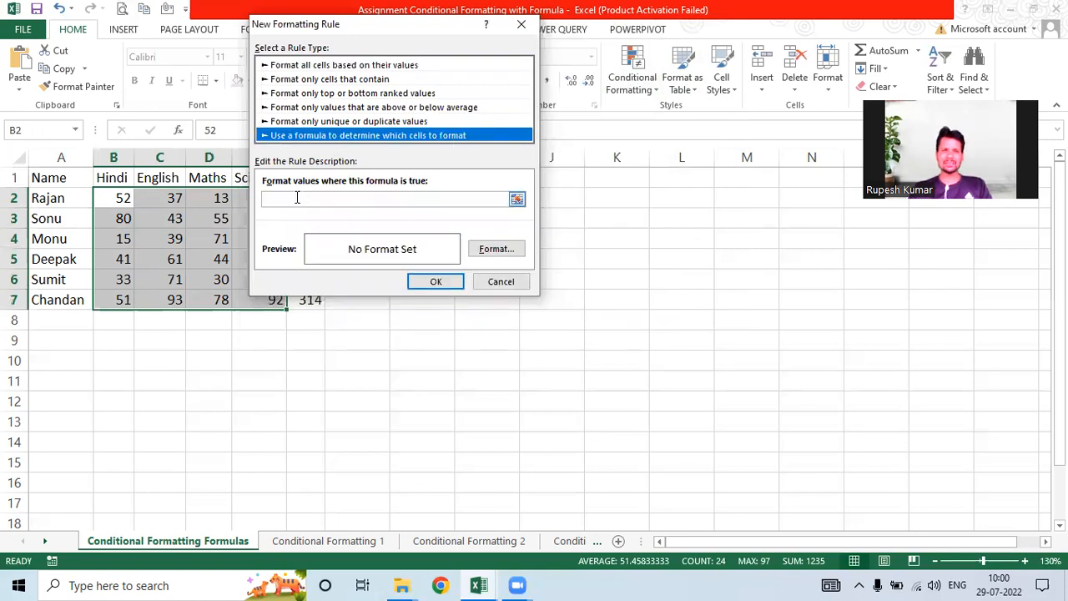
pyautogui.click(296, 198)
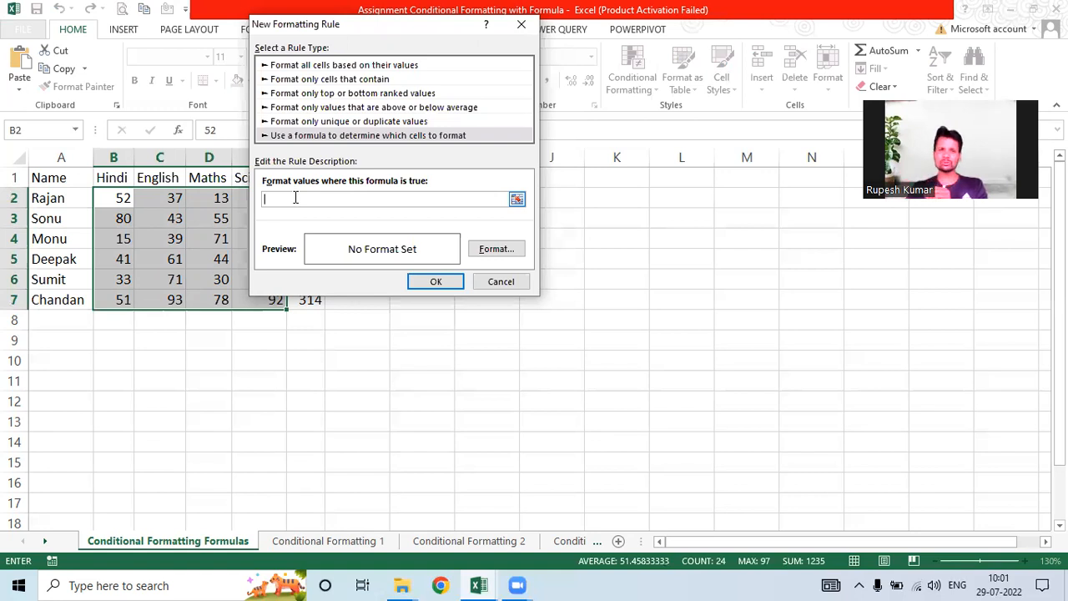
pyautogui.write('=')
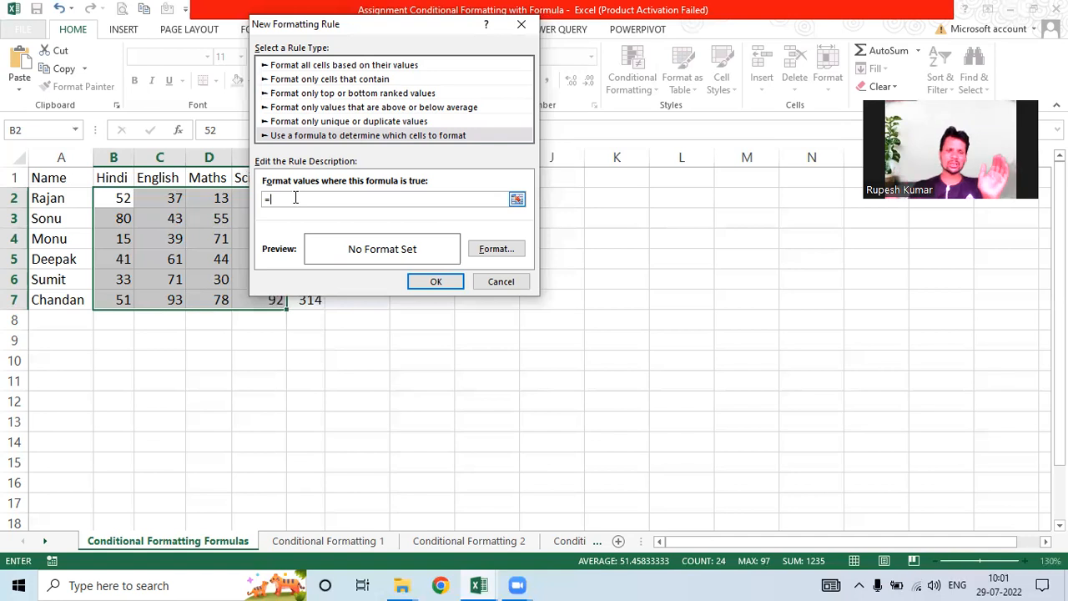
pyautogui.write('b2')
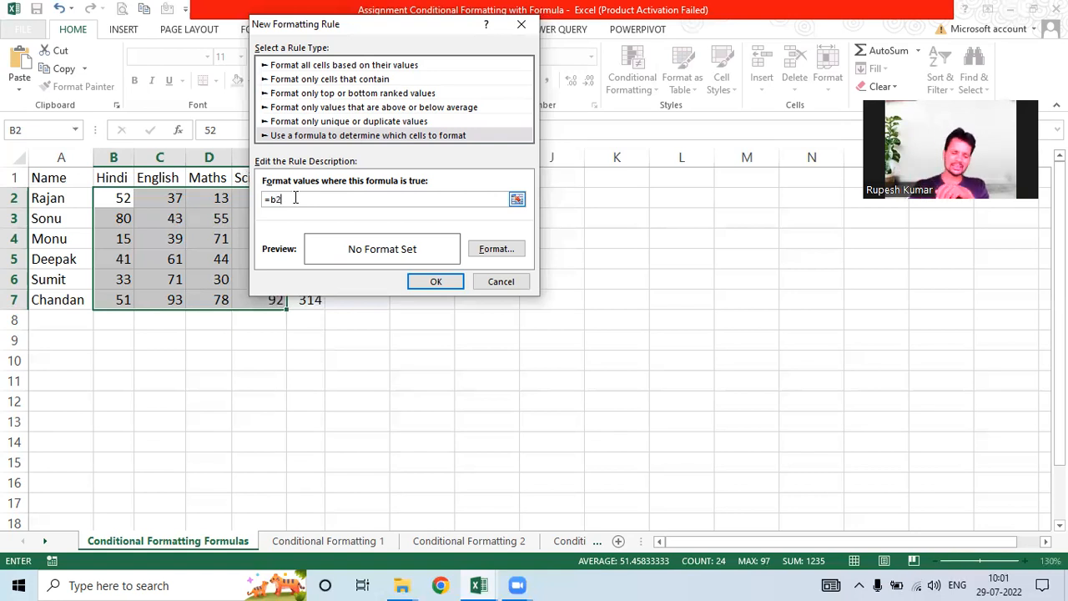
pyautogui.write('>')
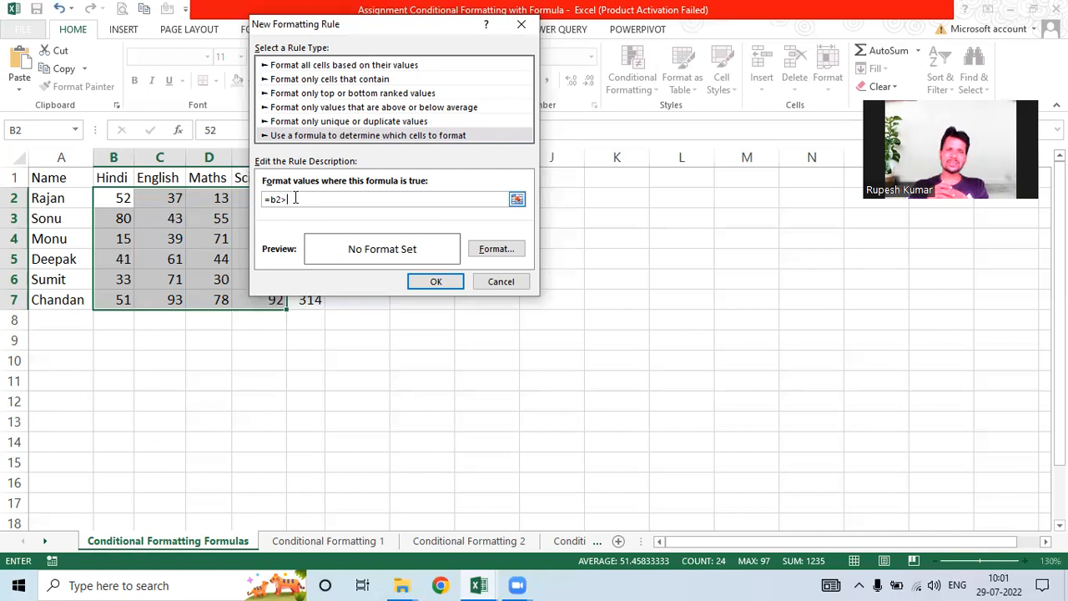
pyautogui.write('50')
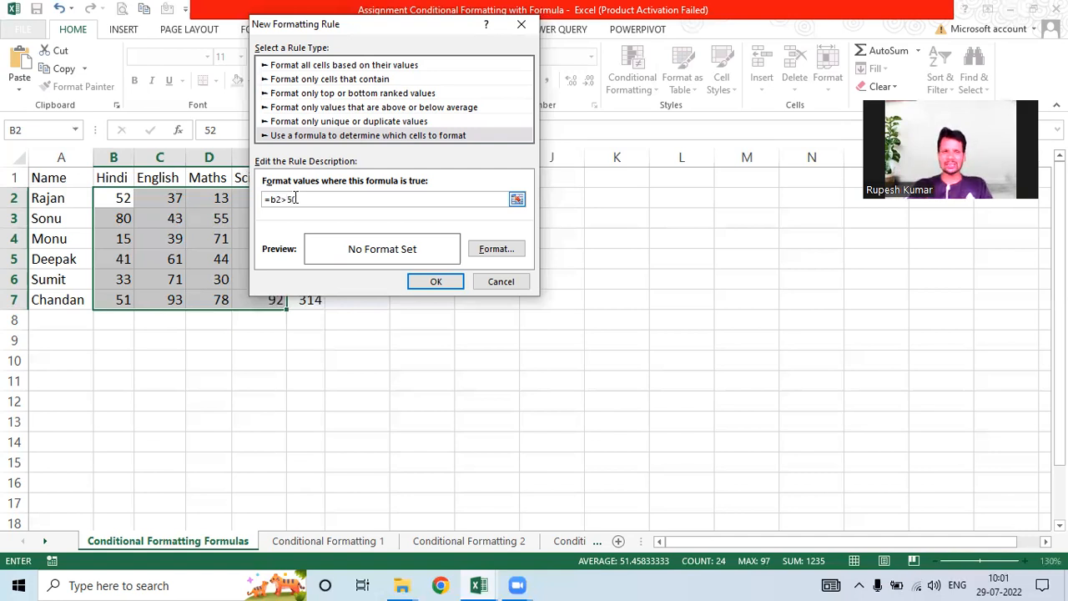
# Step: Give the =b2>50 rule a light peach fill and confirm it
pyautogui.click(486, 250)
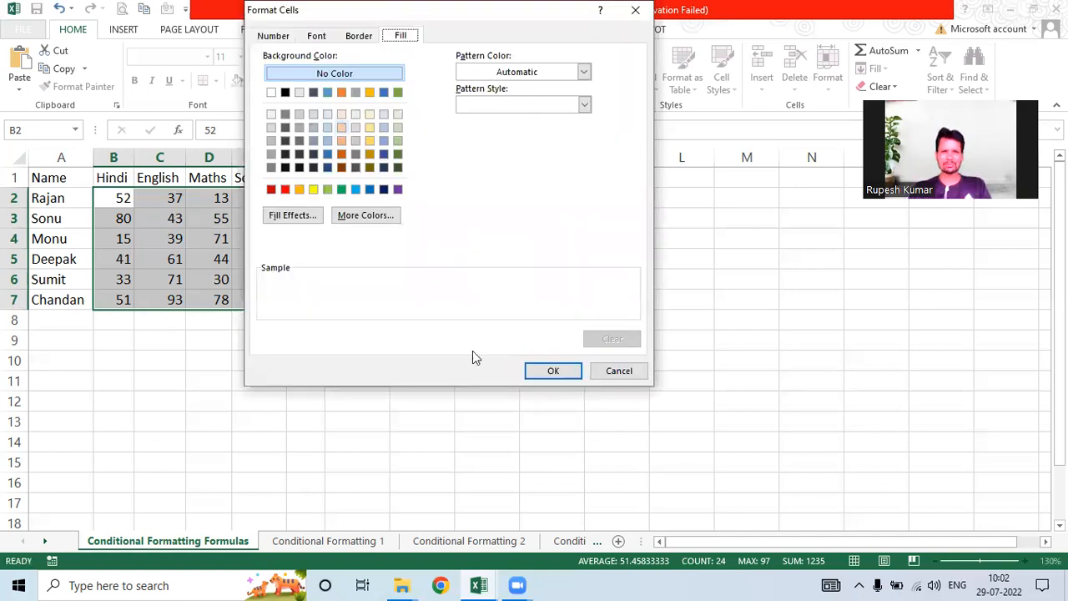
pyautogui.click(341, 127)
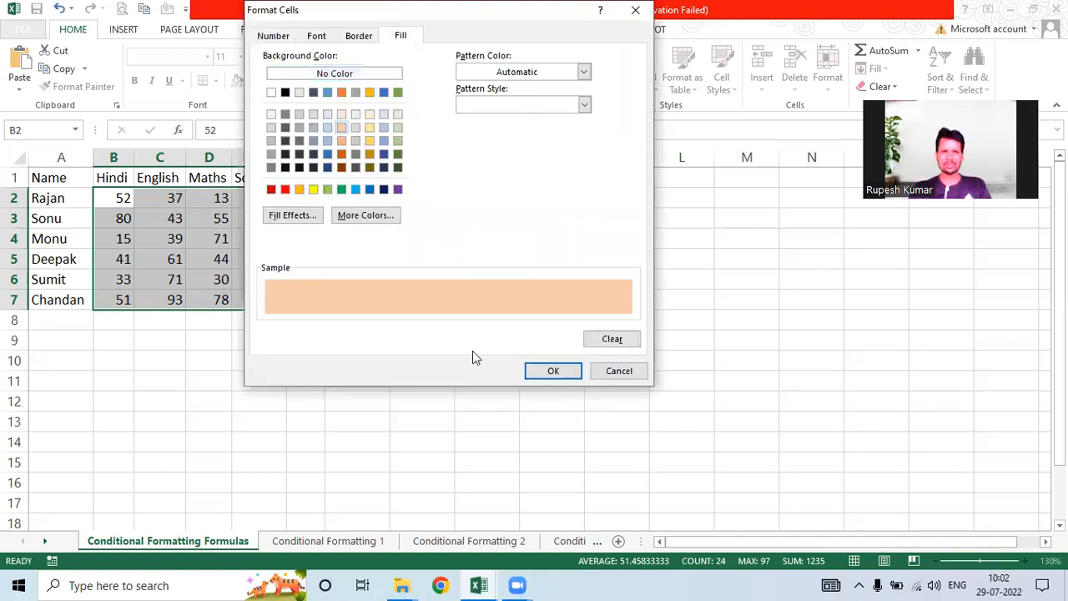
pyautogui.click(550, 372)
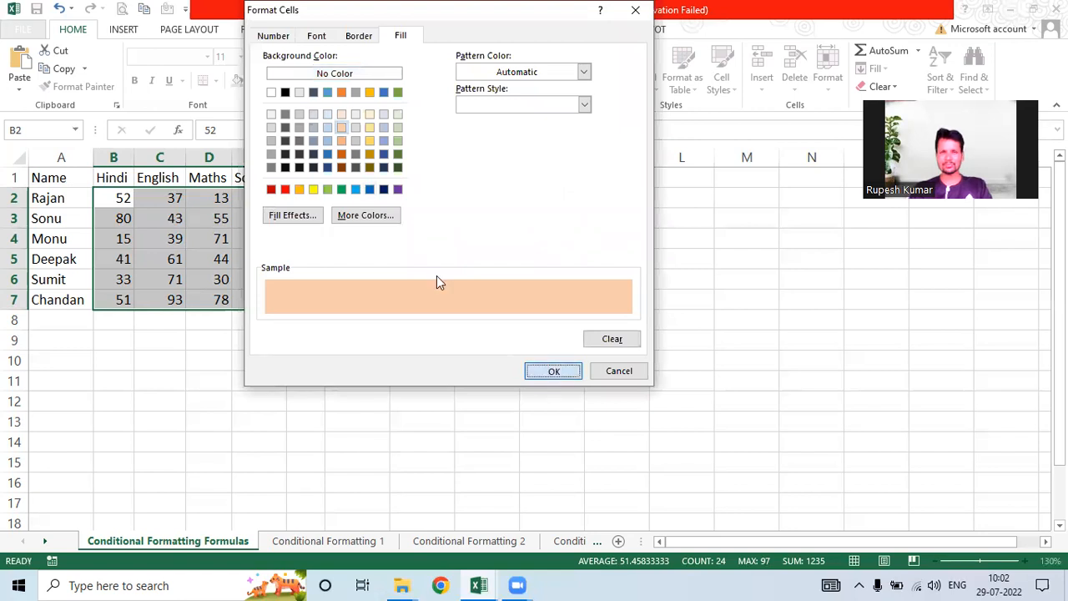
pyautogui.click(435, 281)
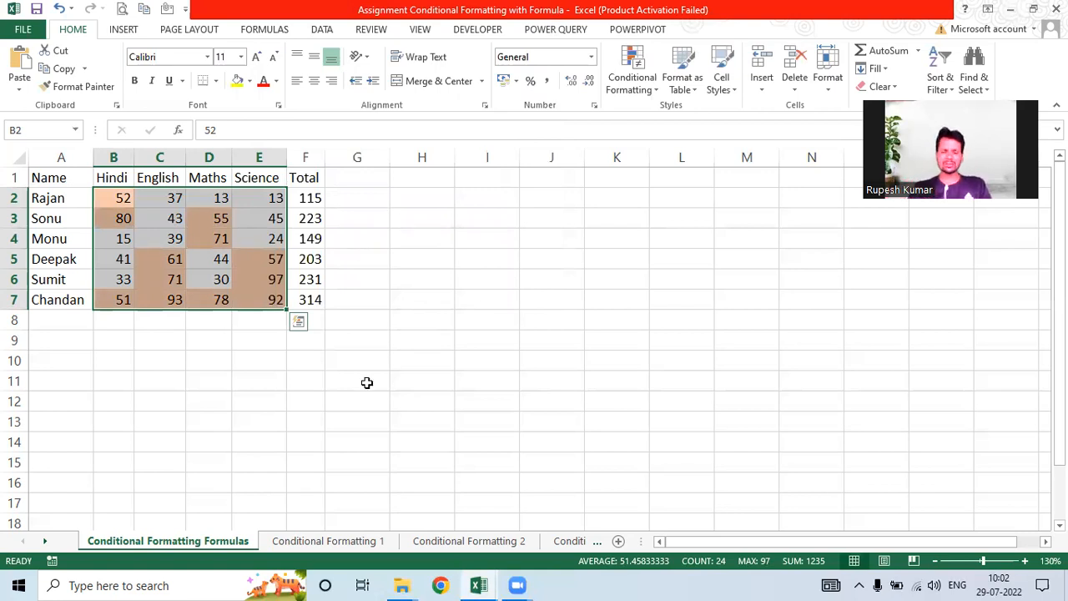
# Step: Enter the test formula =b2>50 in G3, which returns TRUE
pyautogui.doubleClick(357, 219)
pyautogui.write('=b')
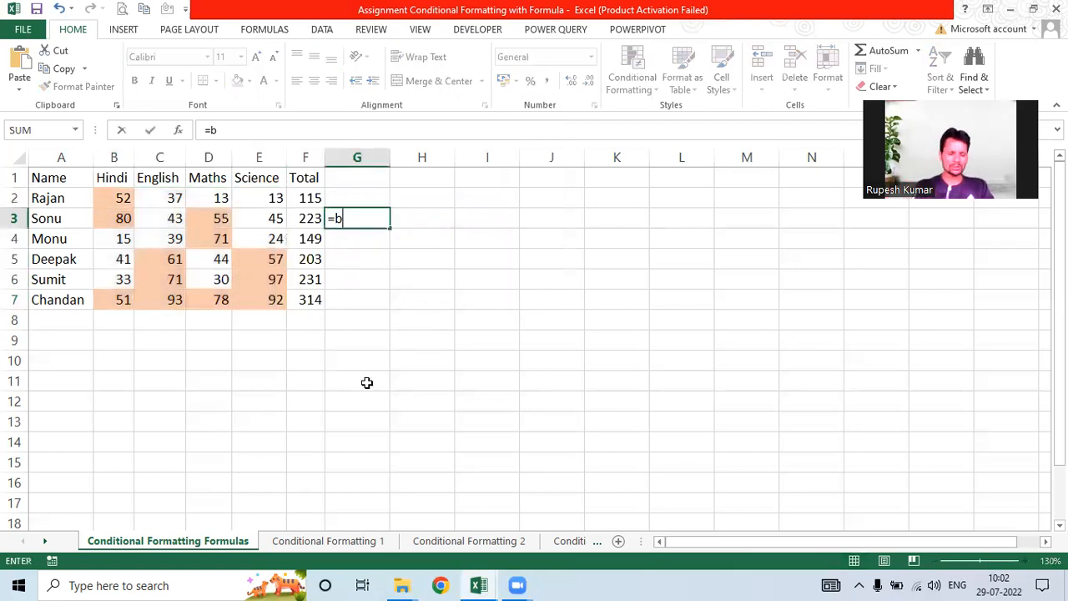
pyautogui.write('2>50')
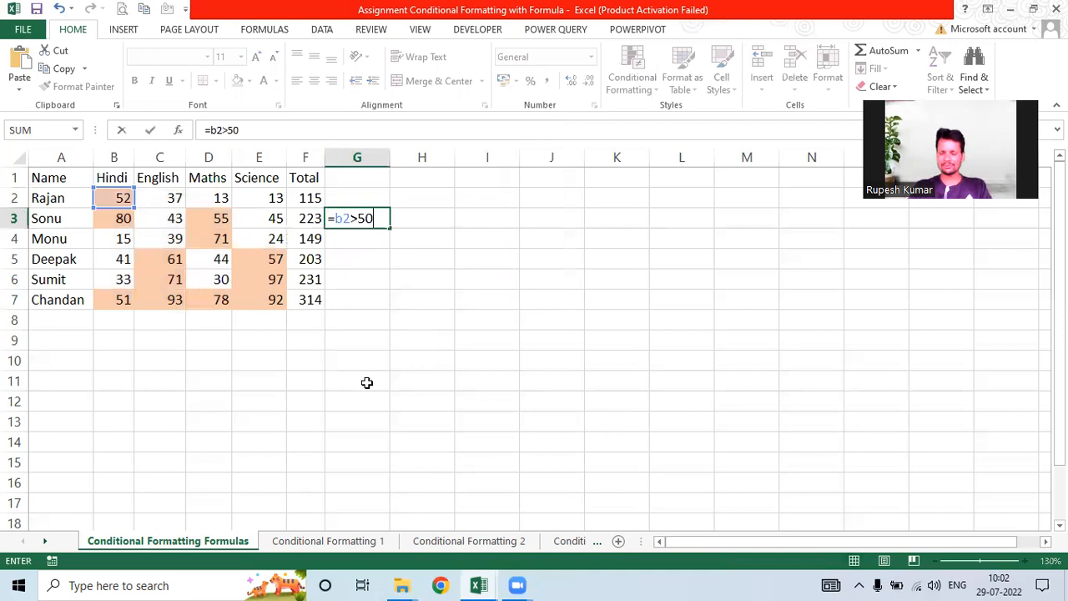
pyautogui.press('Return')
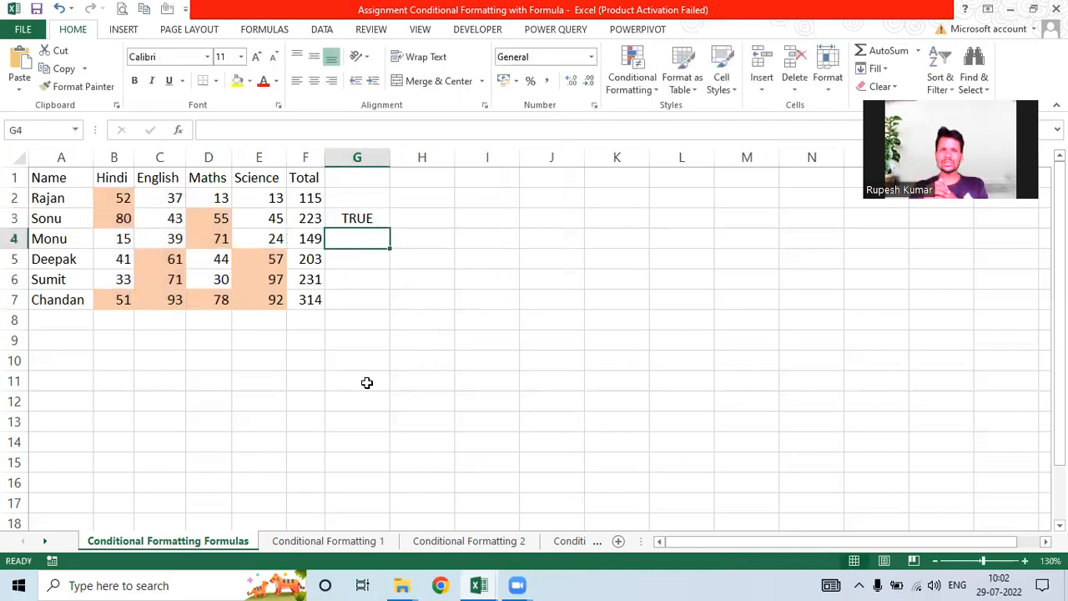
# Step: Reselect B2:E7 and open the =B2>50 rule from Manage Rules for editing
pyautogui.moveTo(116, 198); pyautogui.dragTo(266, 298)
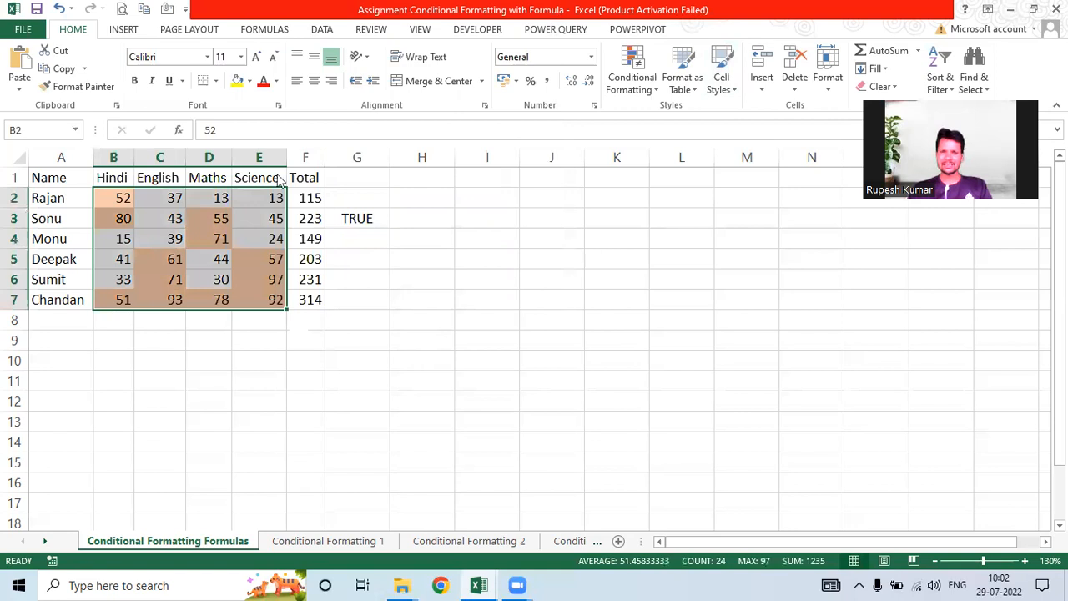
pyautogui.hotkey('alt', 'h')
pyautogui.press('l')
pyautogui.press('r')
pyautogui.click(270, 95)
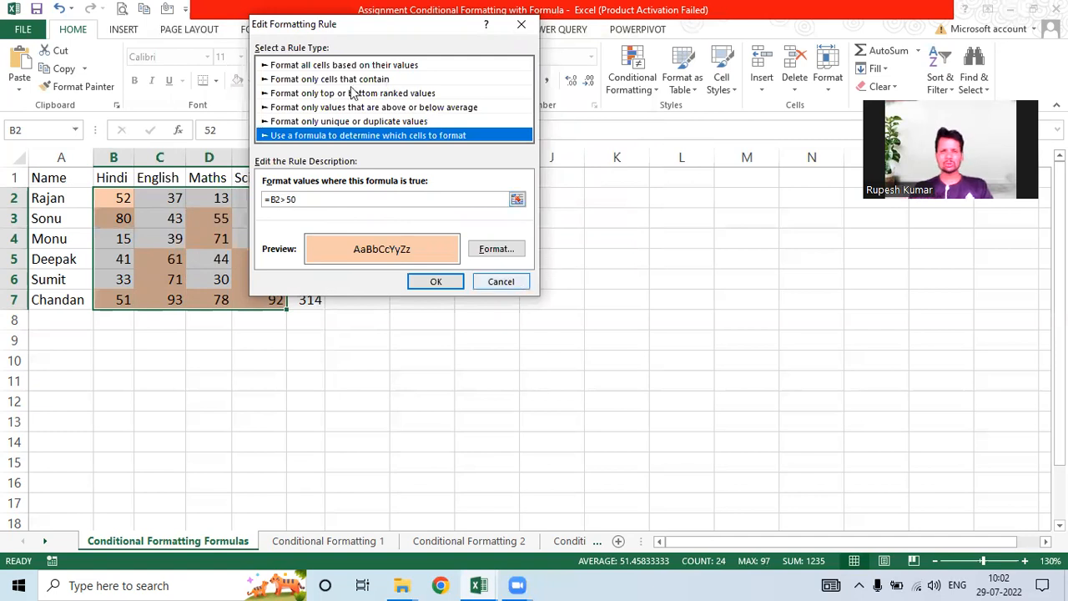
# Step: Cancel the edit and delete the B2>50 peach highlighting rule
pyautogui.click(502, 281)
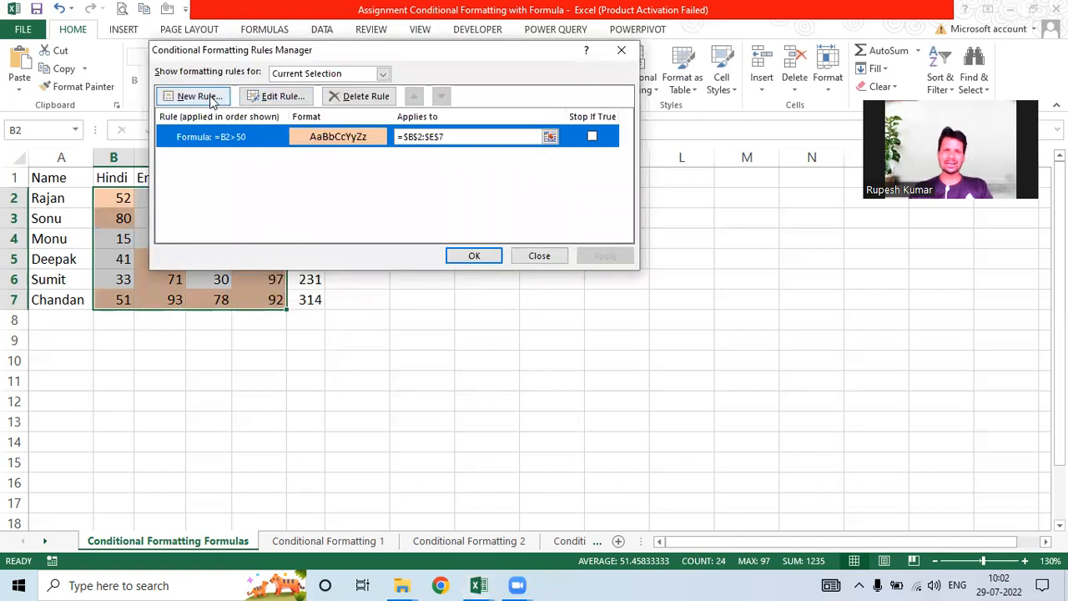
pyautogui.press('Delete')
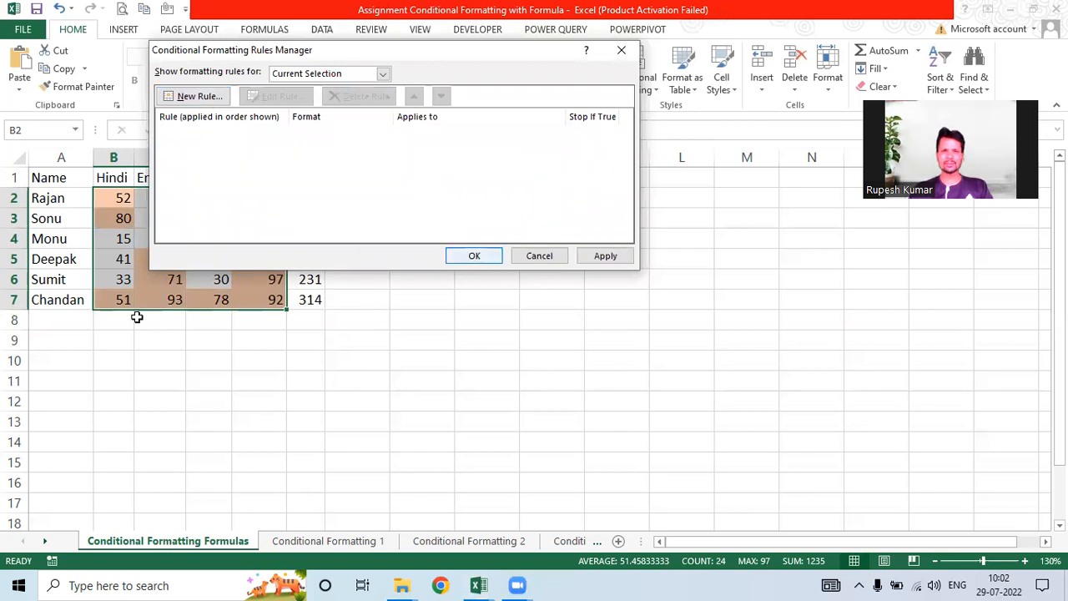
pyautogui.press('Return')
pyautogui.press('Right')
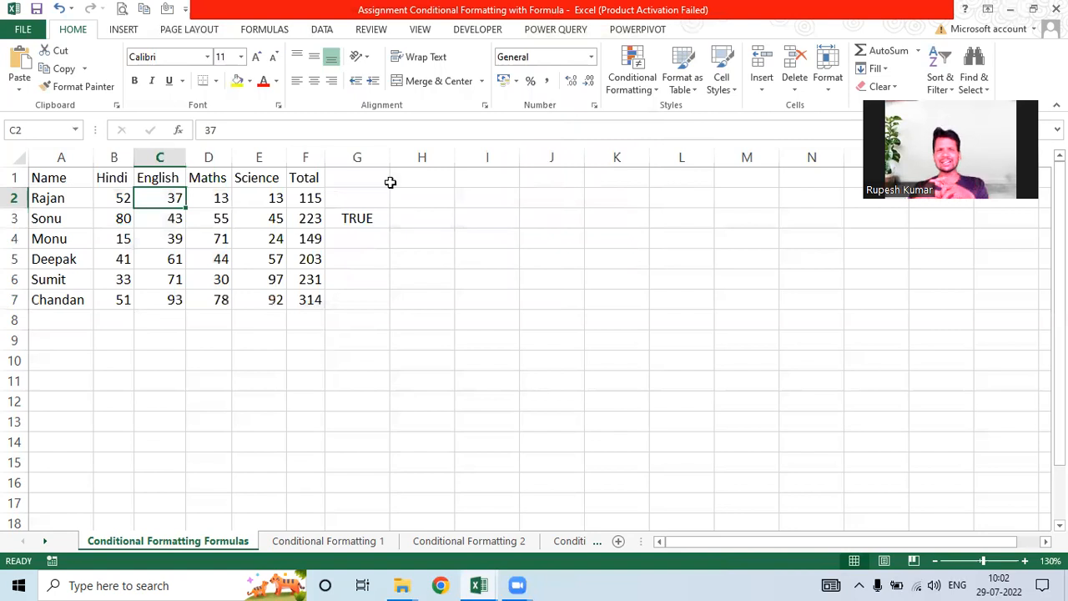
# Step: Clear the TRUE test result from G3 and select the names in column A
pyautogui.click(372, 220)
pyautogui.press('Delete')
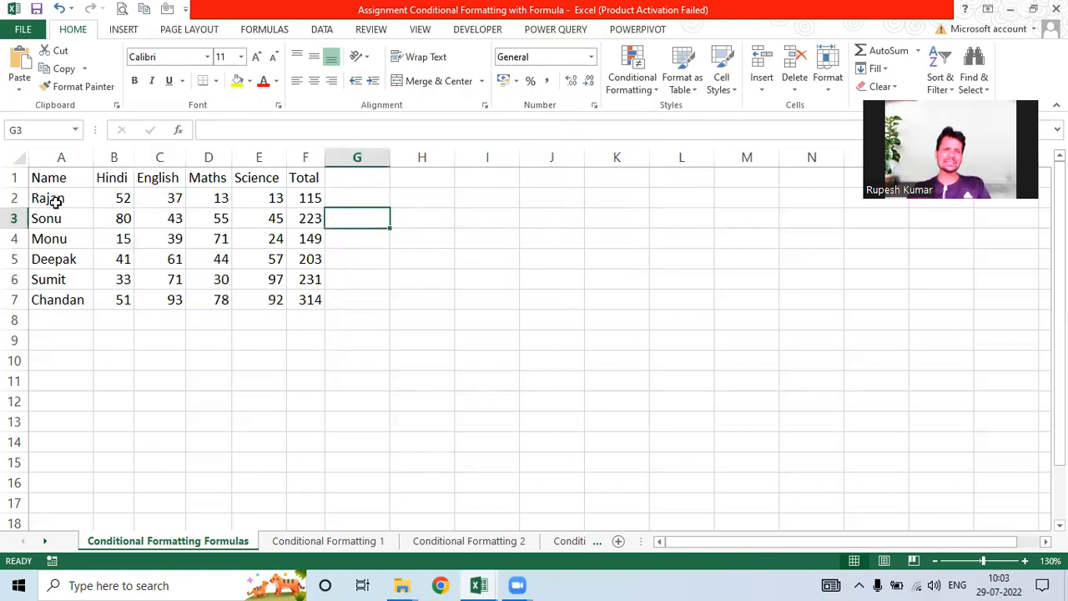
pyautogui.click(63, 200)
pyautogui.hotkey('ctrl', 'shift', 'Down')
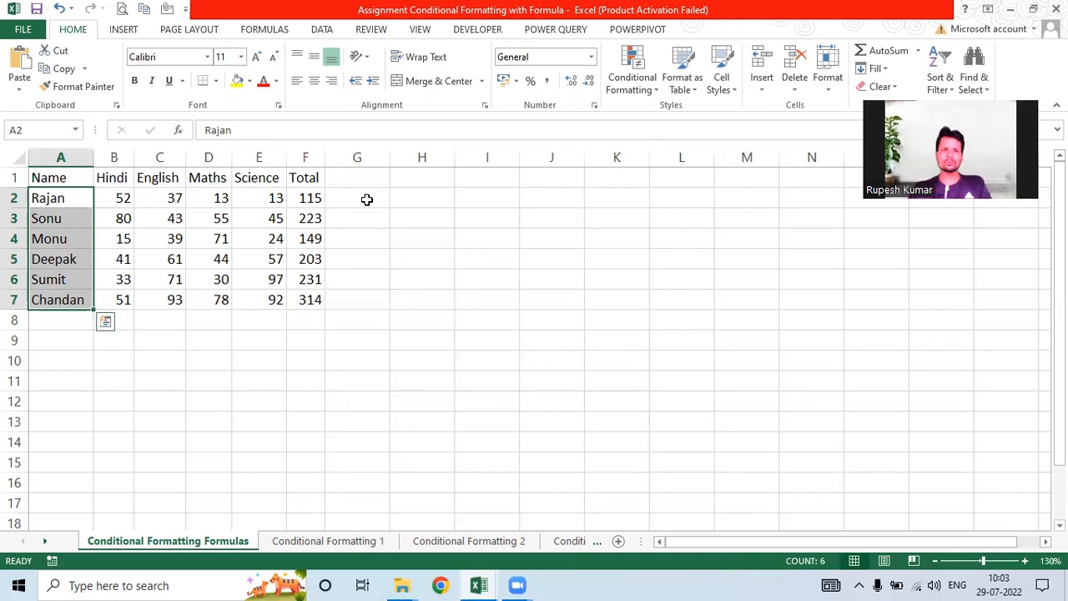
pyautogui.hotkey('ctrl', 'Right')
pyautogui.press('Right')
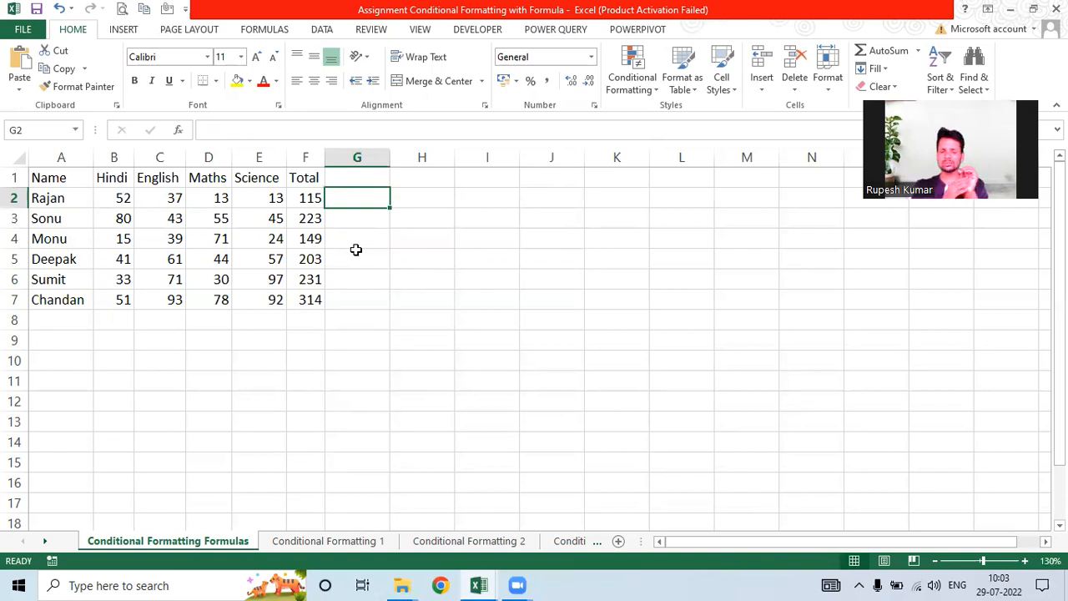
pyautogui.write('=')
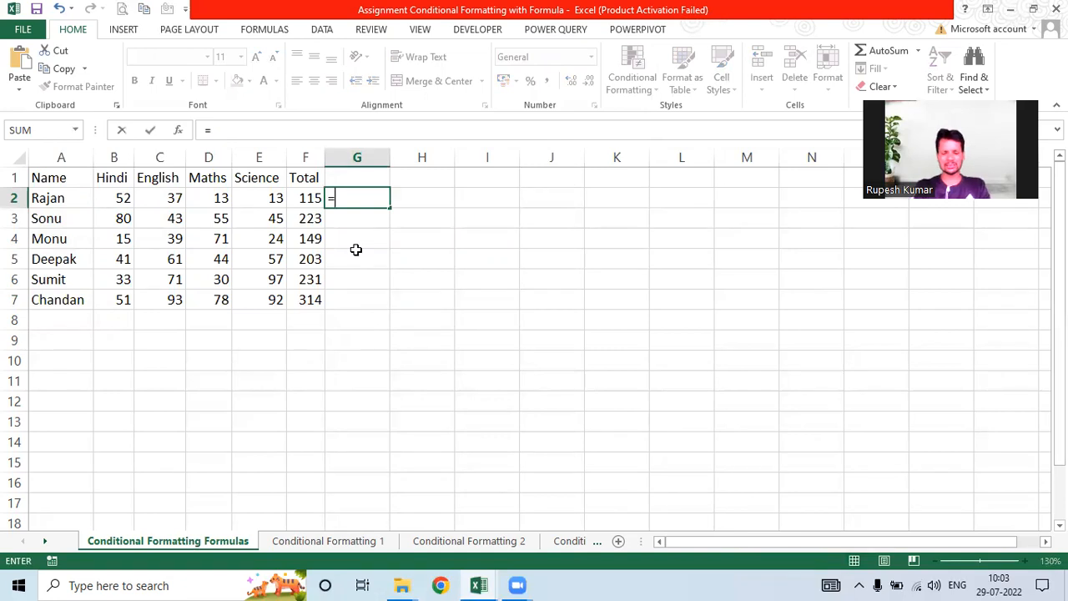
pyautogui.write('if')
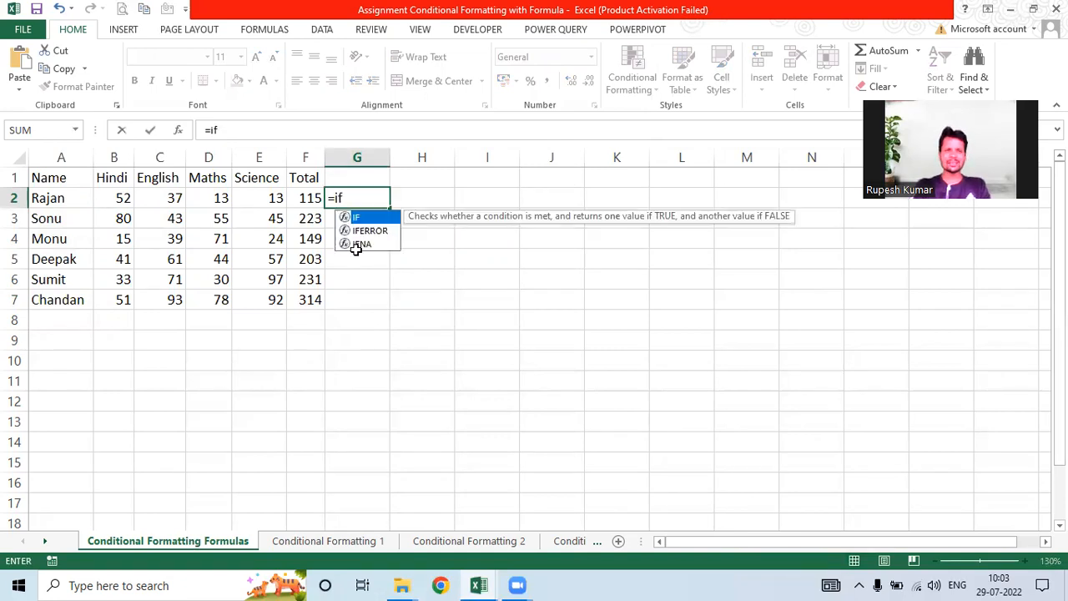
# Step: Enter =COUNTIF(B2:E2,"<33") in G2 and fill it down to G7
pyautogui.press('BackSpace')
pyautogui.press('BackSpace')
pyautogui.write('counti')
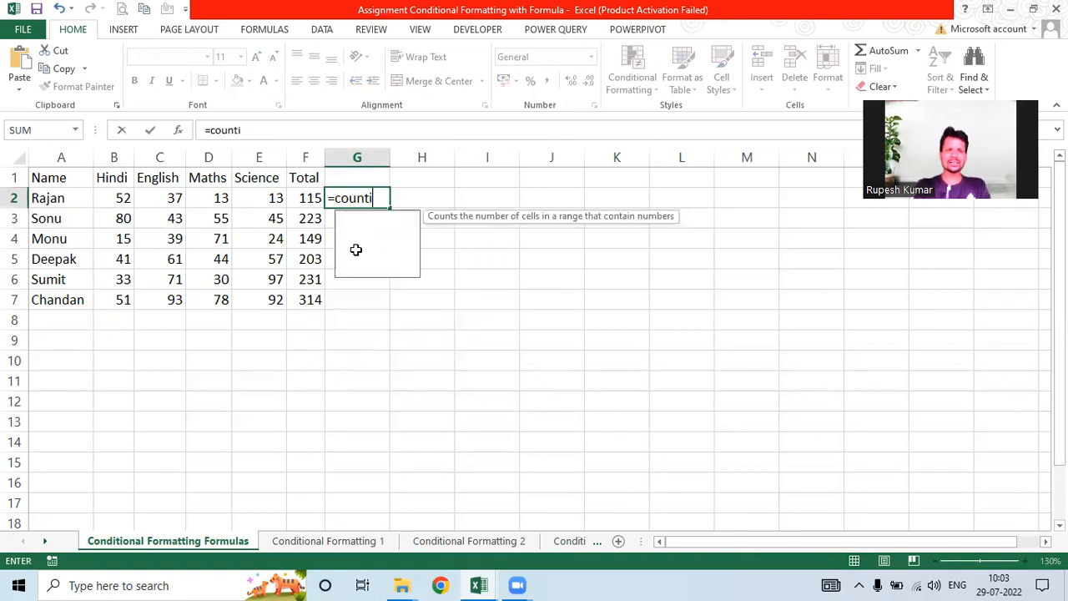
pyautogui.write('f(')
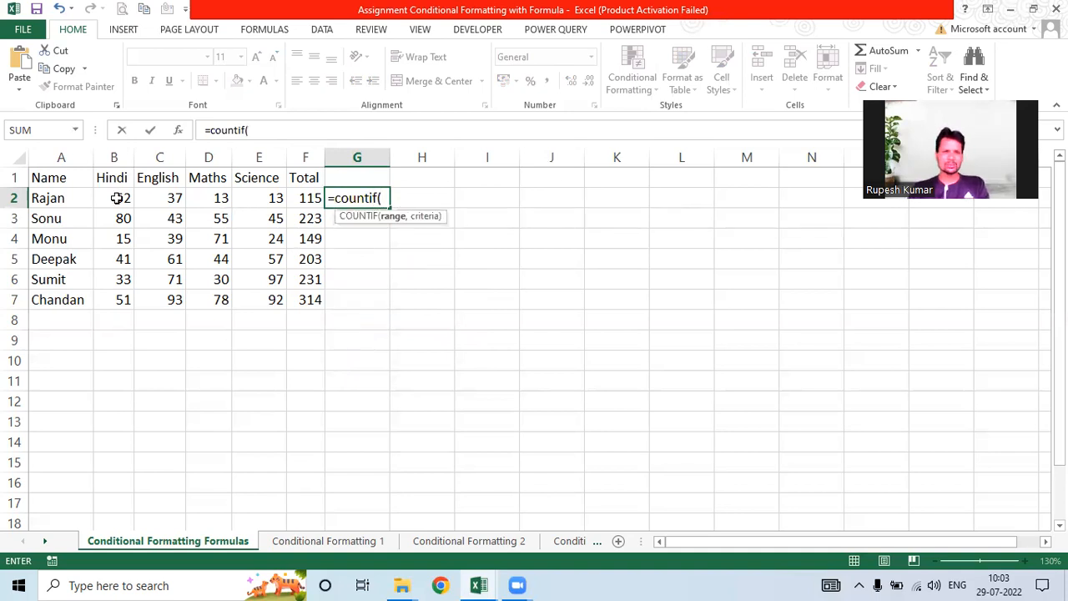
pyautogui.moveTo(113, 197); pyautogui.dragTo(273, 202)
pyautogui.write(',"<33')
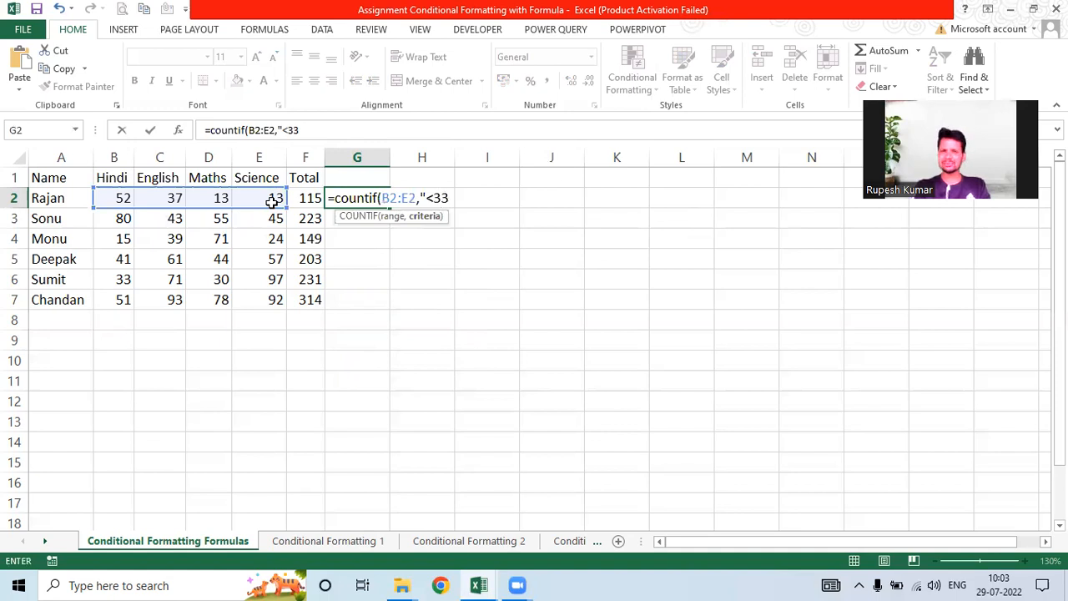
pyautogui.write('")')
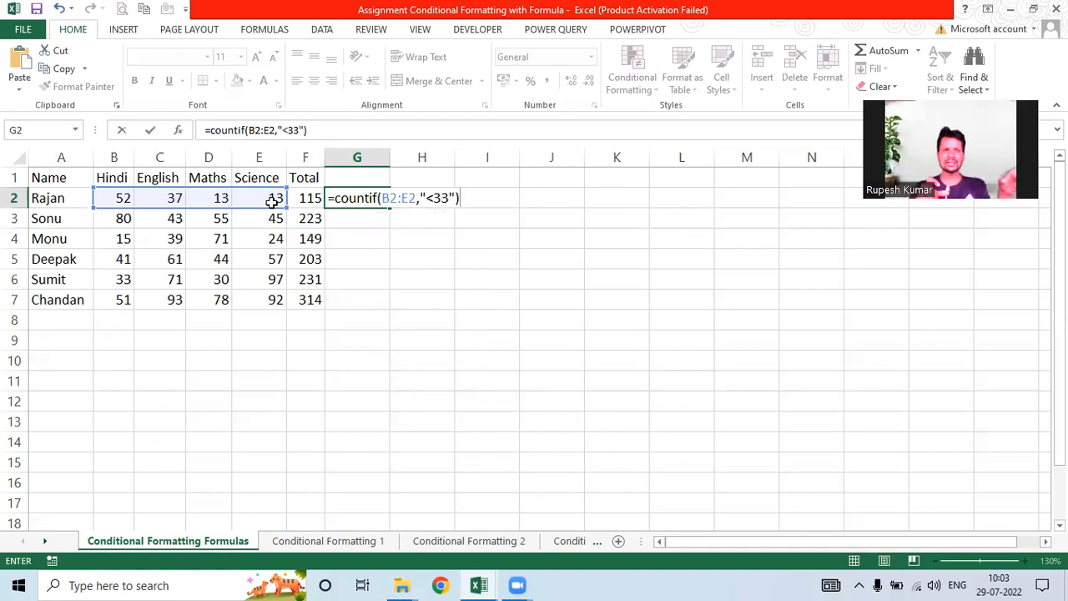
pyautogui.press('Return')
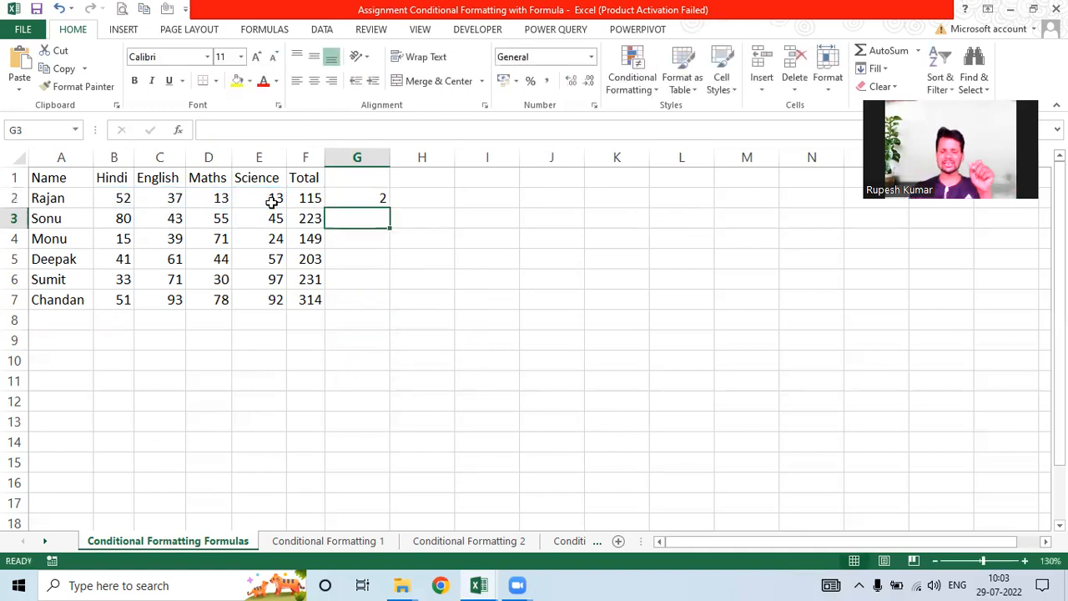
pyautogui.click(360, 197)
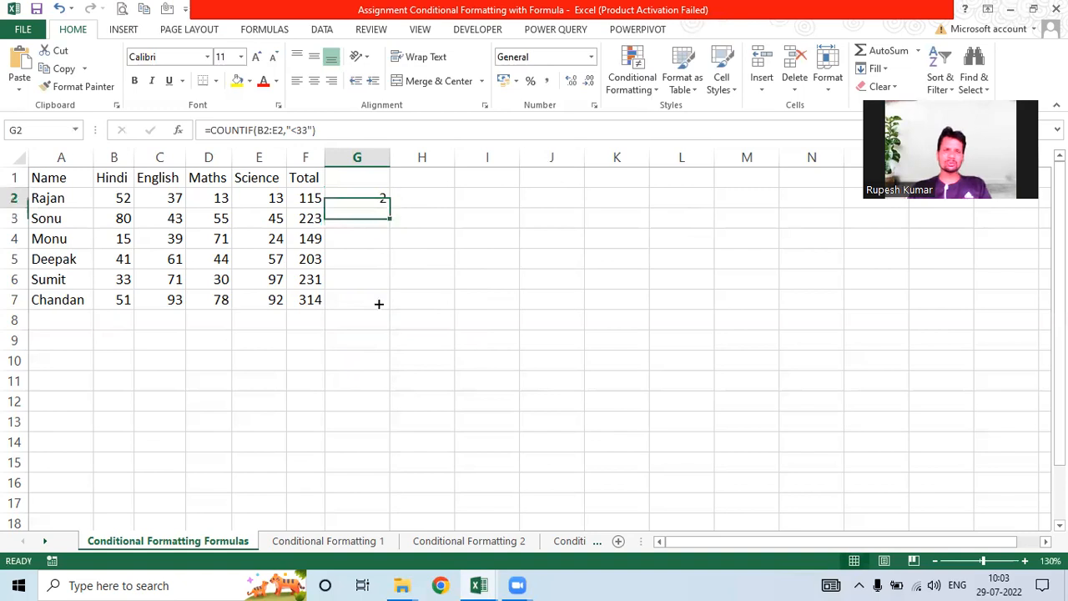
pyautogui.moveTo(389, 218); pyautogui.dragTo(377, 319)
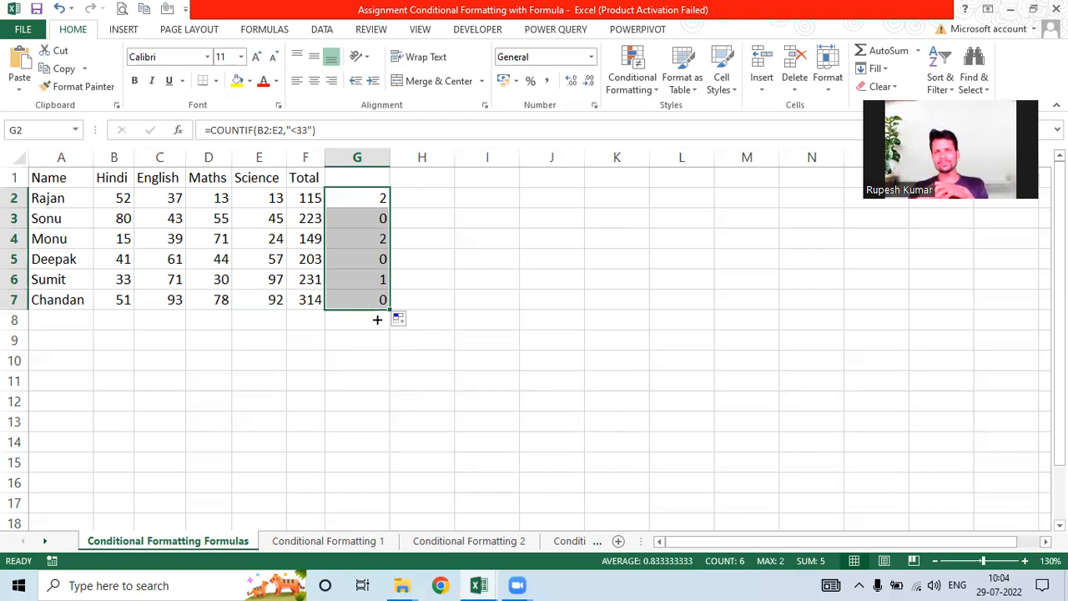
# Step: Change G2 to =COUNTIF(B2:E2,"<33")=0 and fill it down to G7
pyautogui.click(353, 197)
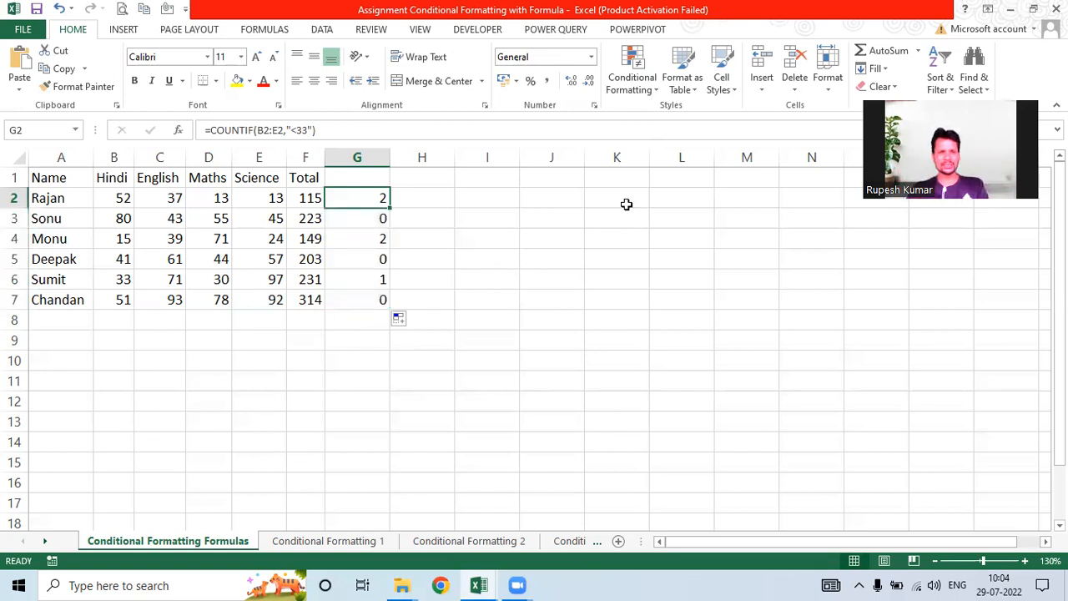
pyautogui.press('F2')
pyautogui.write('=0')
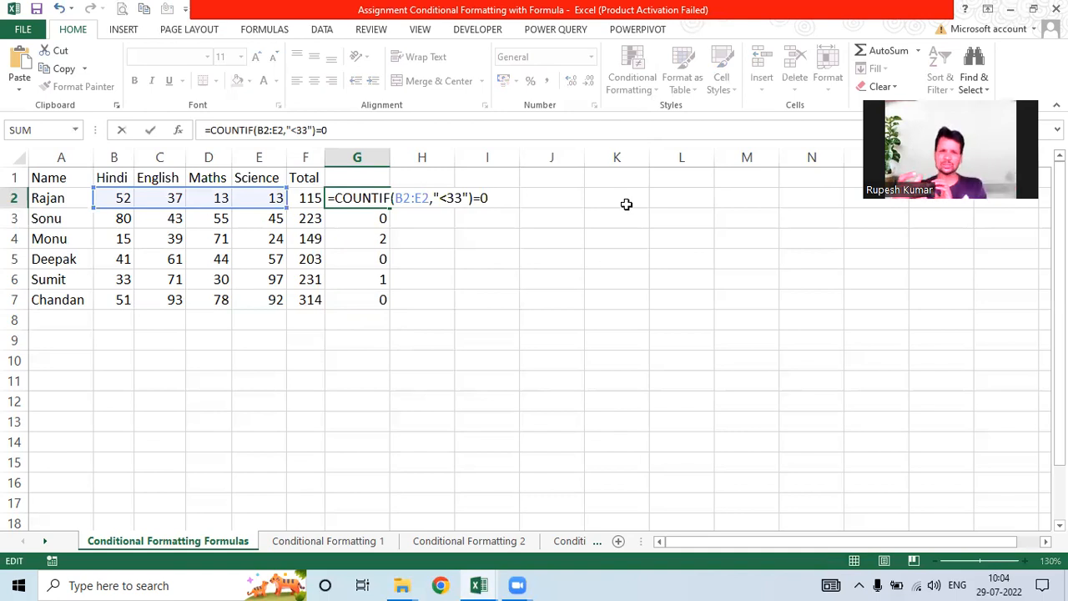
pyautogui.press('Return')
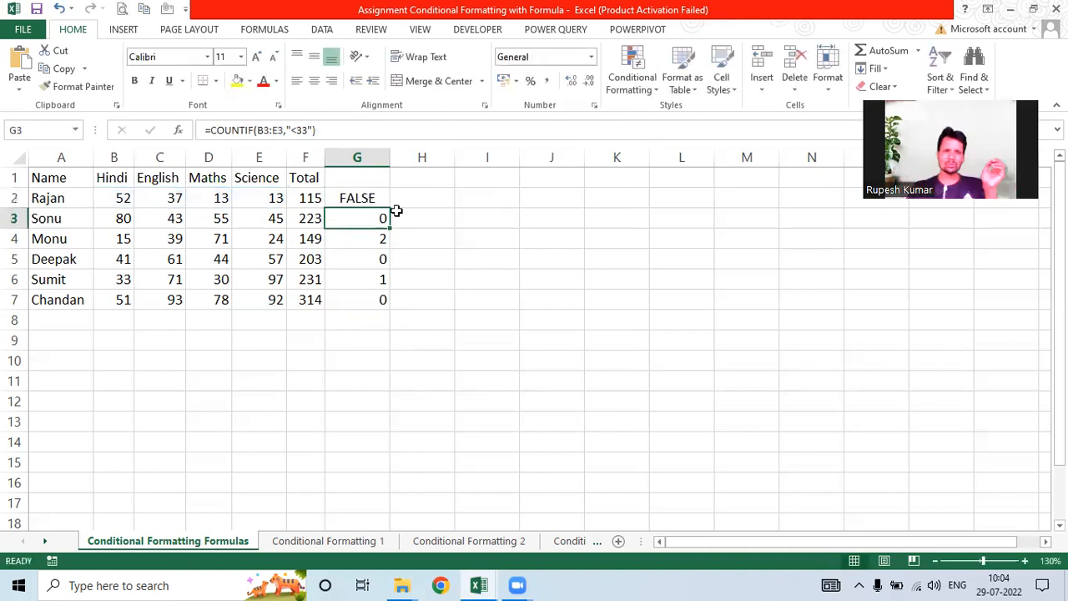
pyautogui.press('Up')
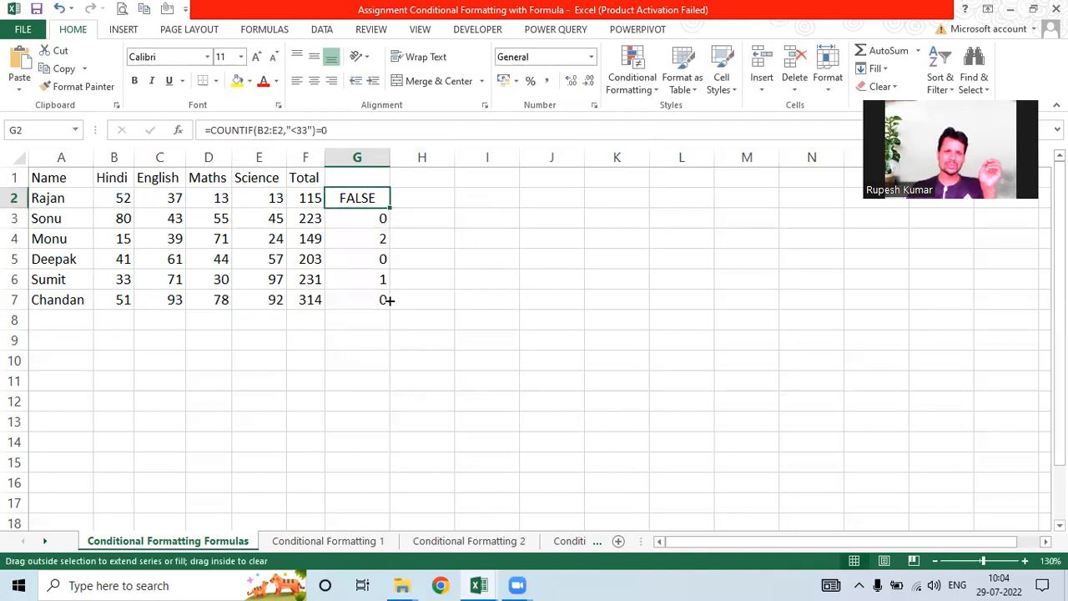
pyautogui.moveTo(388, 299); pyautogui.dragTo(388, 306)
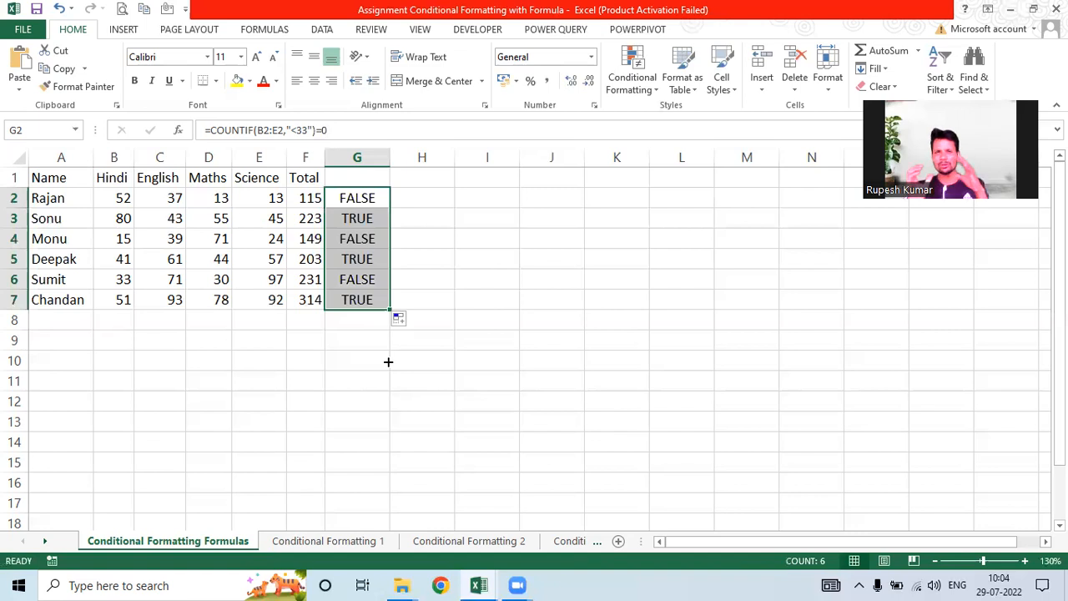
pyautogui.click(351, 196)
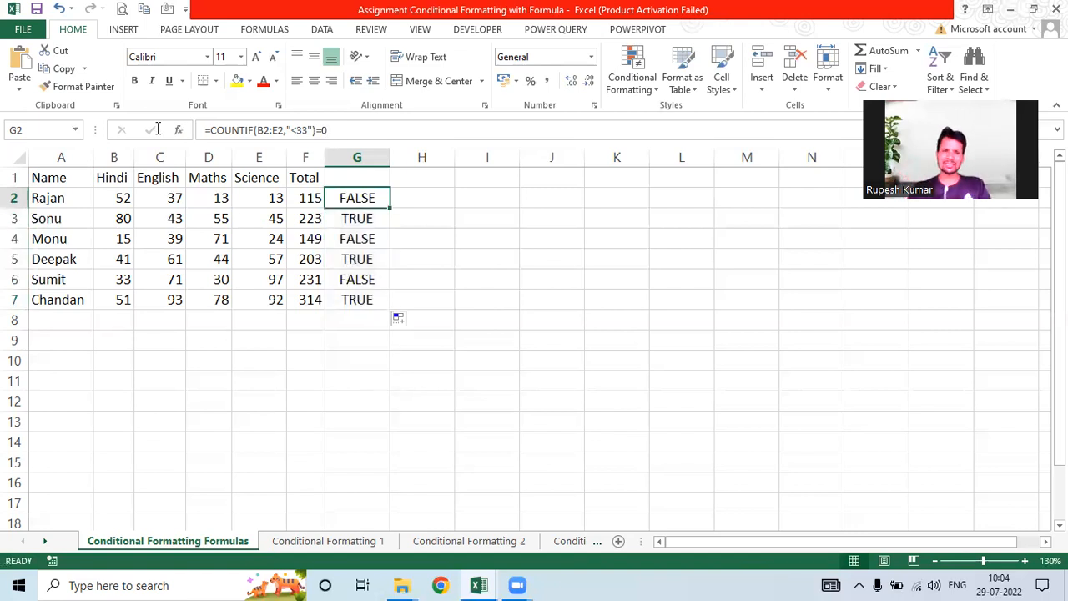
# Step: Copy G2's formula and select the names in A2:A7
pyautogui.press('F2')
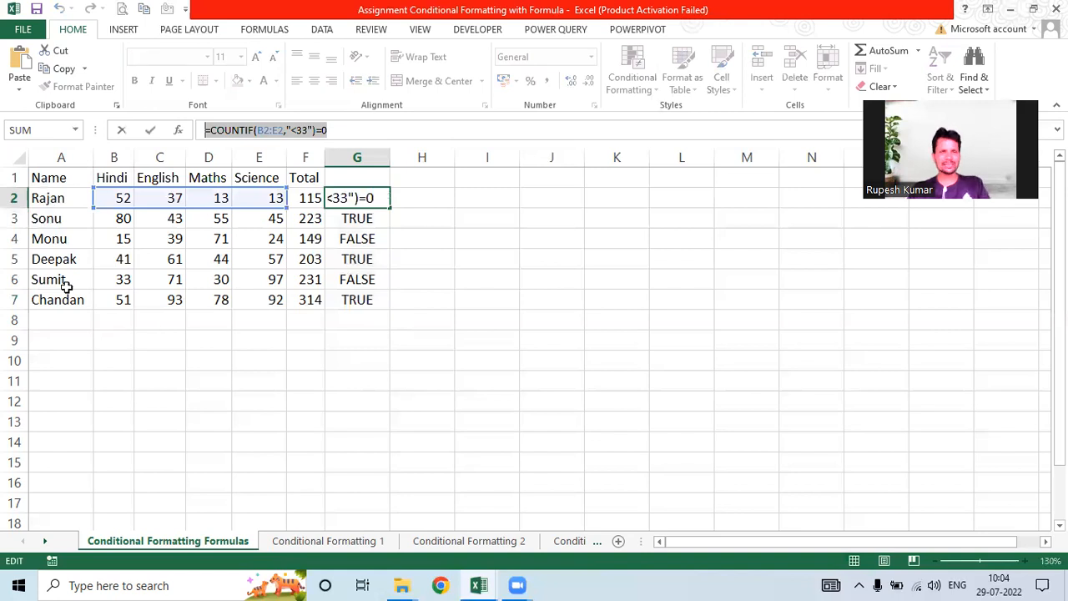
pyautogui.press('Return')
pyautogui.moveTo(47, 198); pyautogui.dragTo(59, 301)
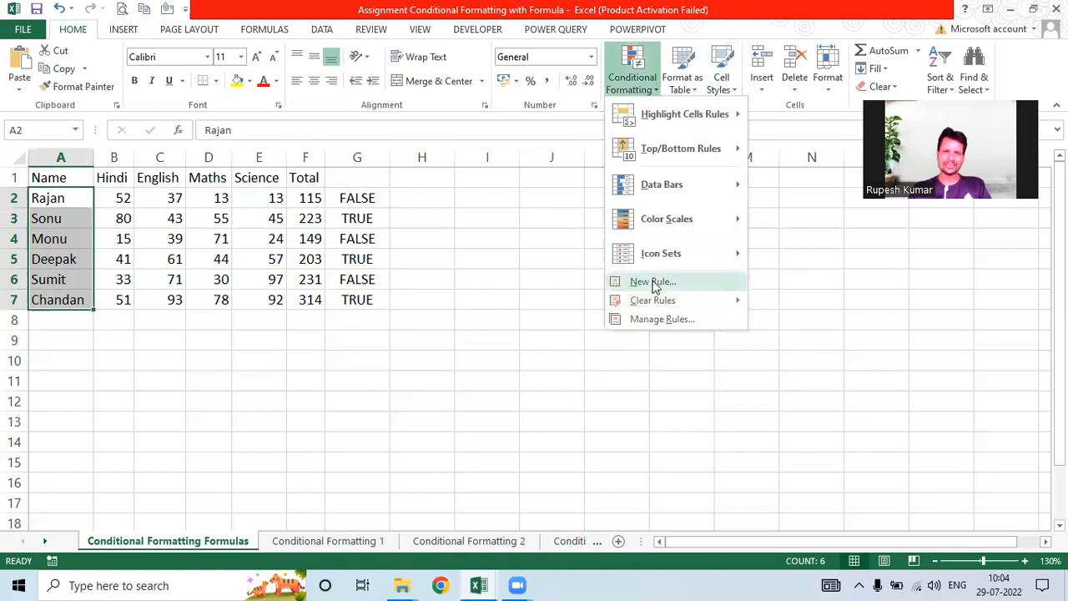
# Step: Add a =COUNTIF(B2:E2,"<33")=0 formula rule to A2:A7 with a light gold fill
pyautogui.click(652, 283)
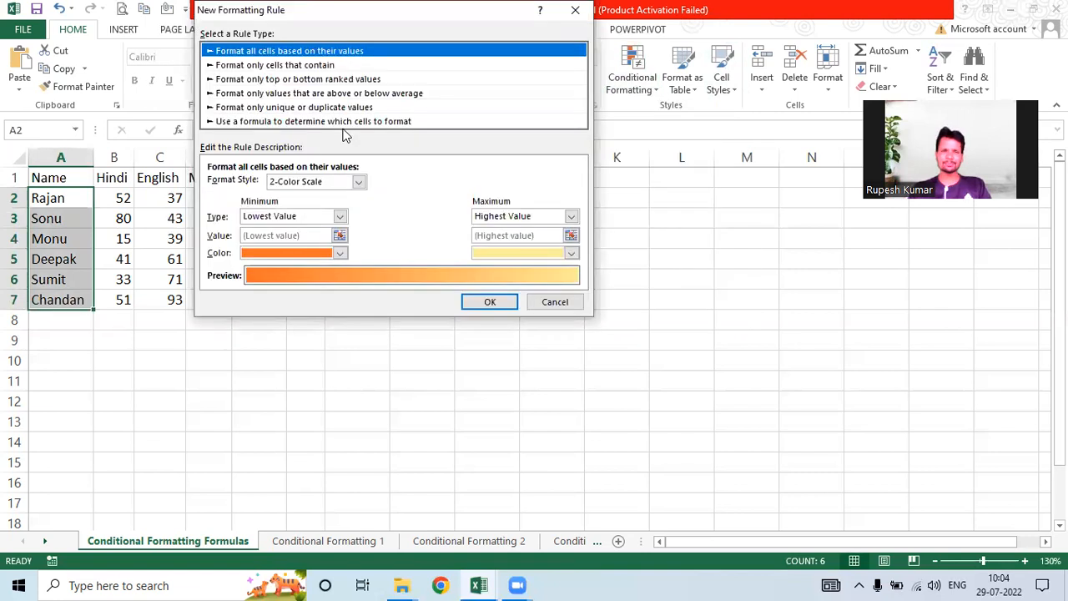
pyautogui.click(338, 122)
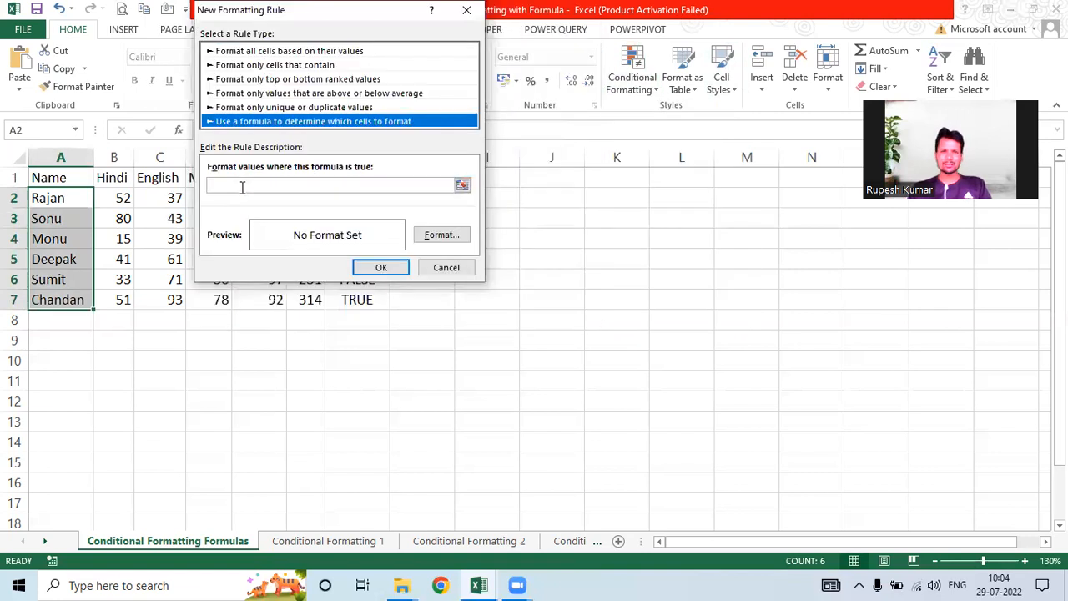
pyautogui.click(242, 186)
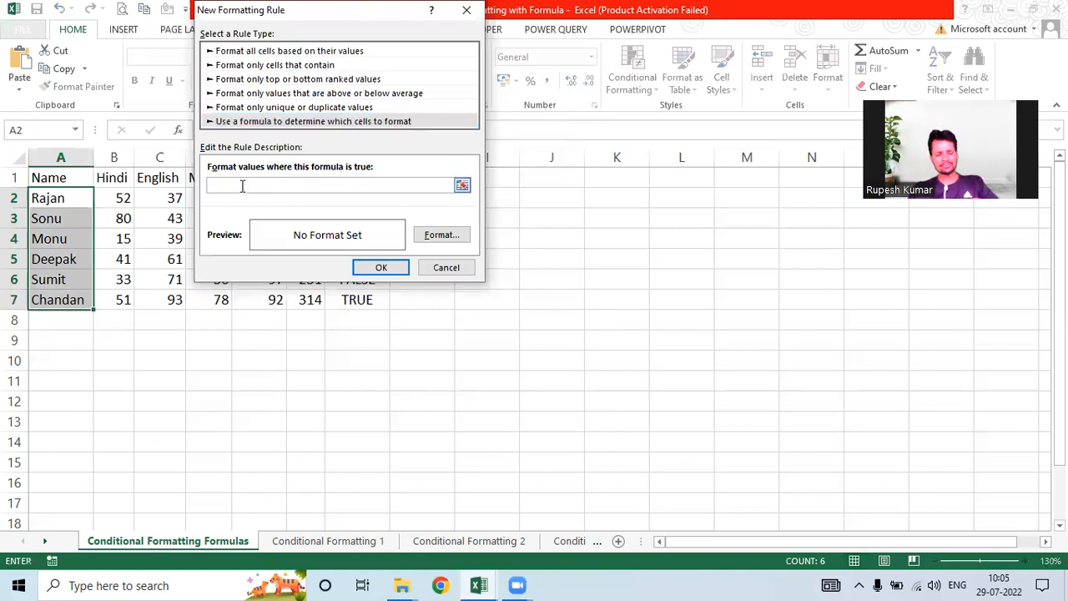
pyautogui.write('=COUNTIF(B2:E2,"<33")=0')
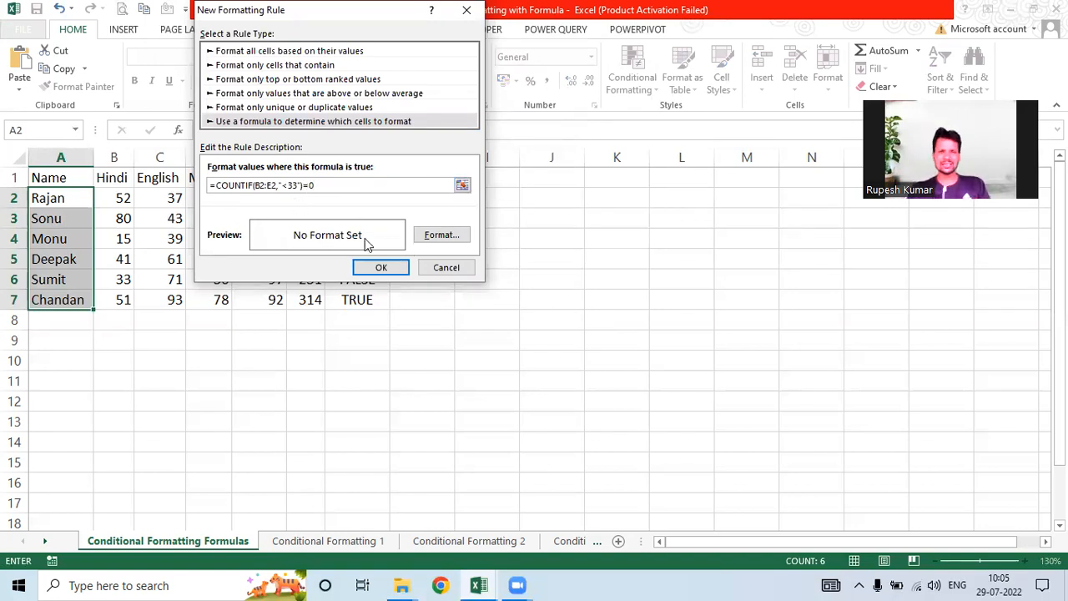
pyautogui.click(441, 236)
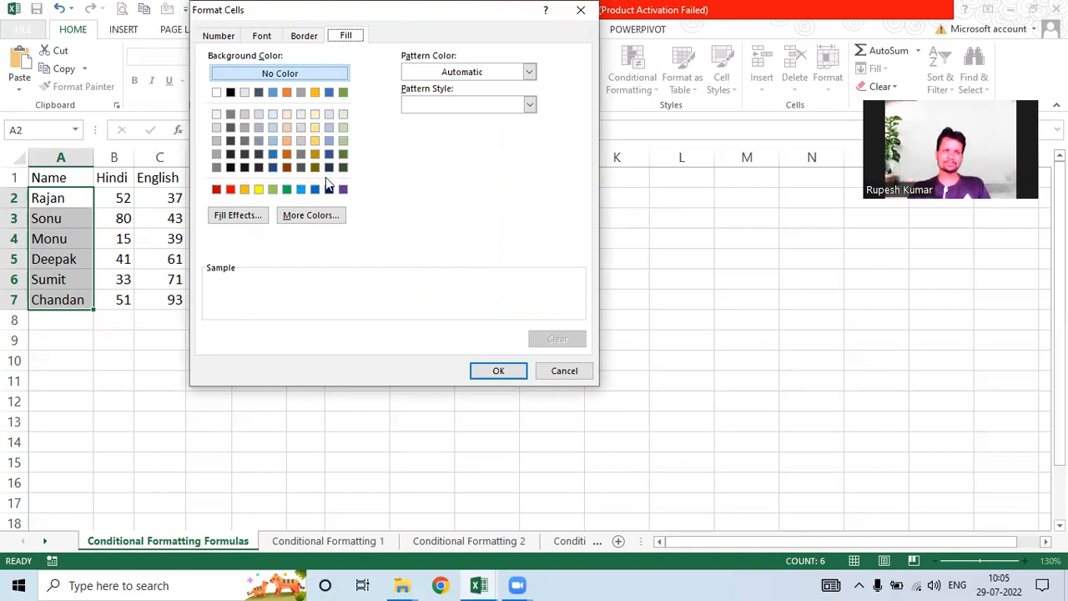
pyautogui.click(313, 116)
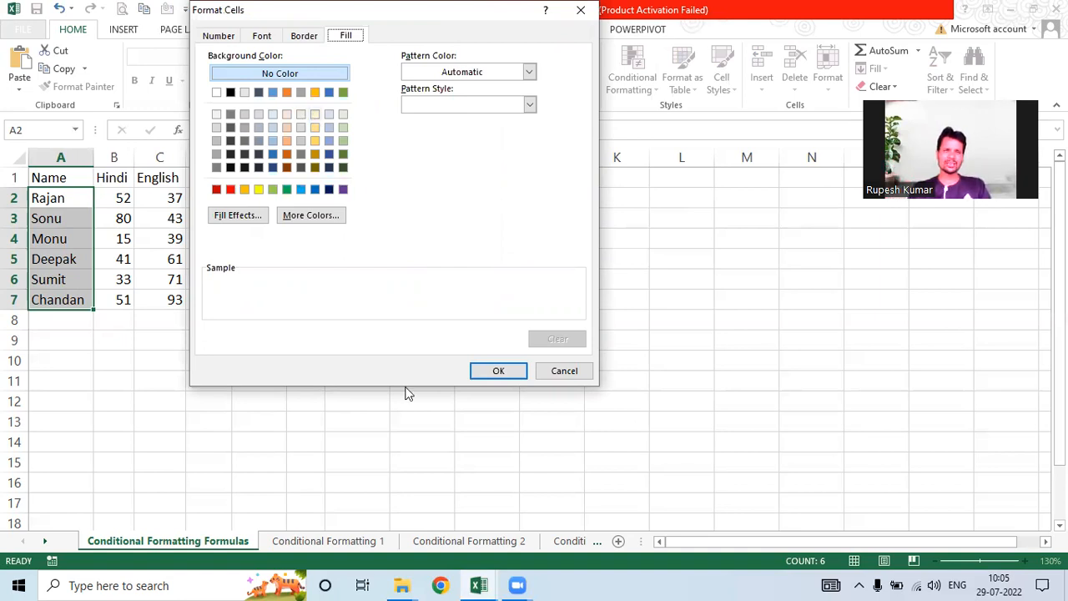
pyautogui.click(496, 372)
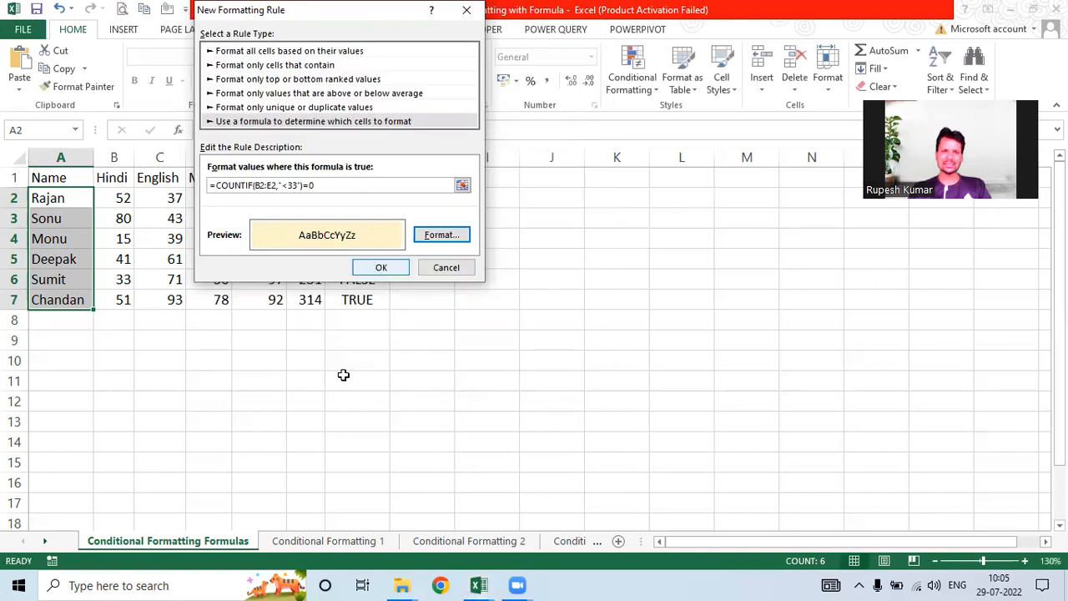
pyautogui.press('Return')
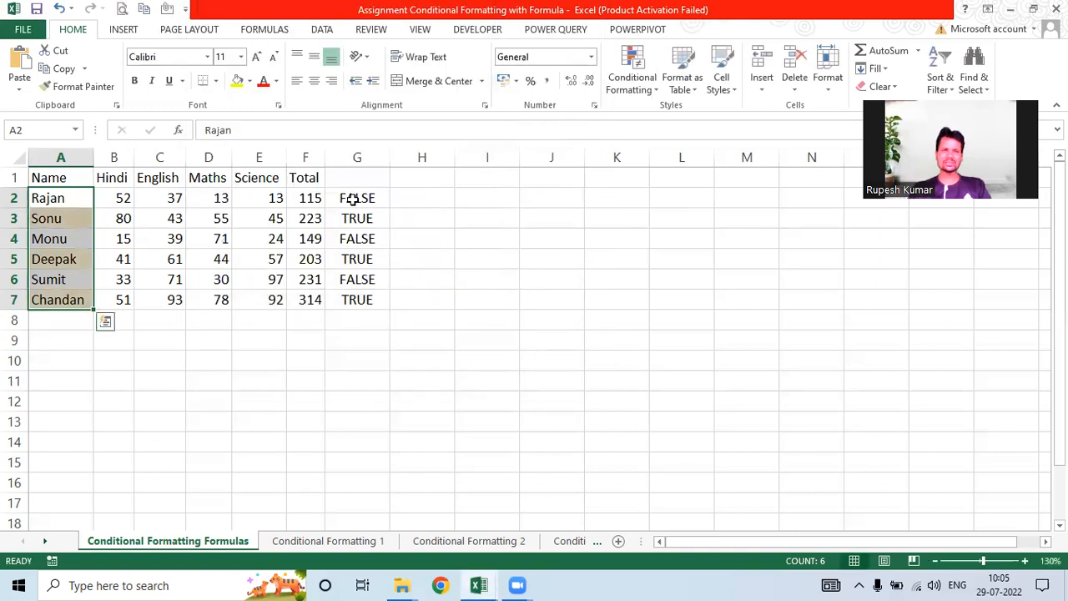
# Step: Clear the helper TRUE/FALSE results from G2:G8
pyautogui.moveTo(351, 197); pyautogui.dragTo(355, 308)
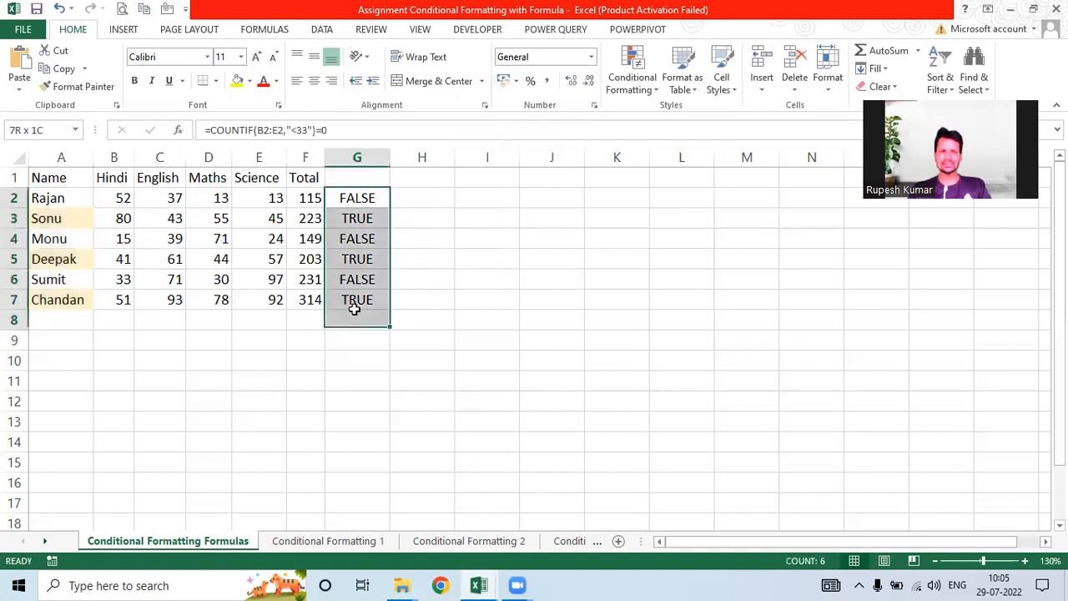
pyautogui.press('Delete')
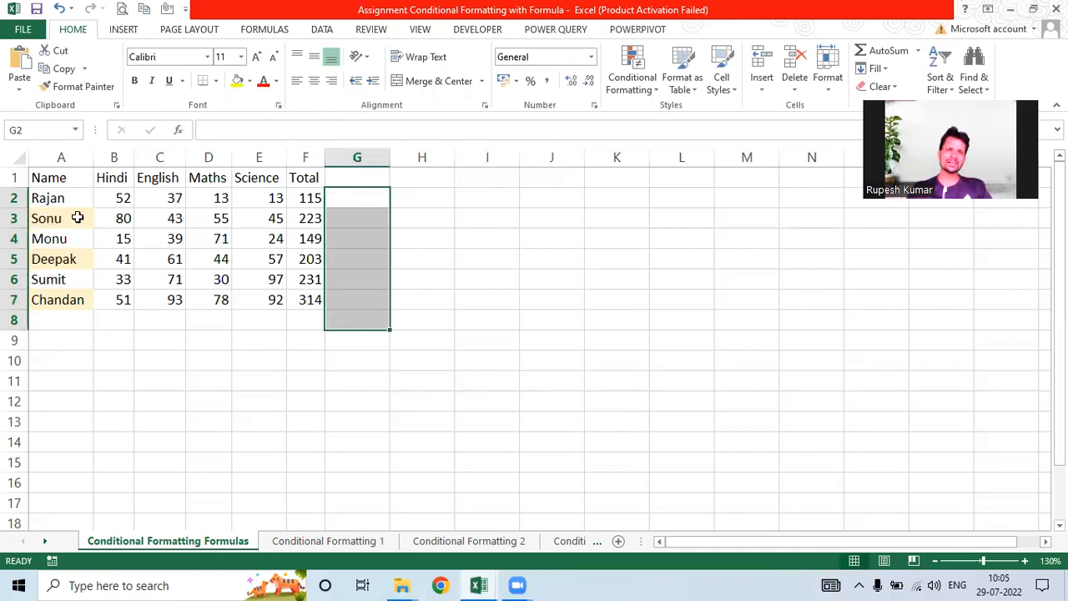
pyautogui.click(47, 217)
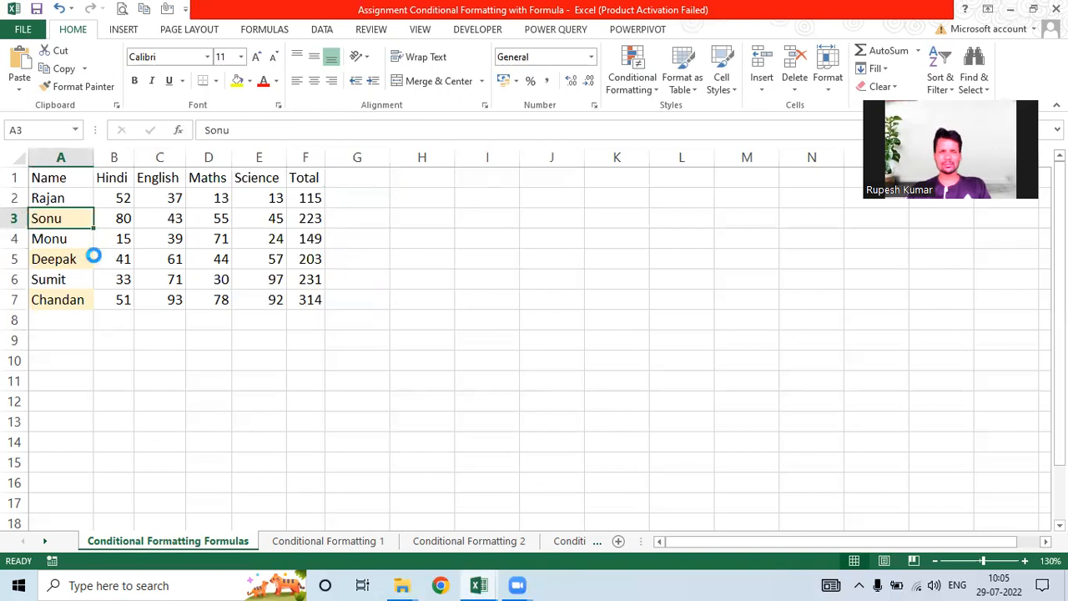
# Step: Change the Maths mark in D5 from 44 to 25
pyautogui.keyDown('ctrl'); pyautogui.scroll(4, 93, 256); pyautogui.keyUp('ctrl')
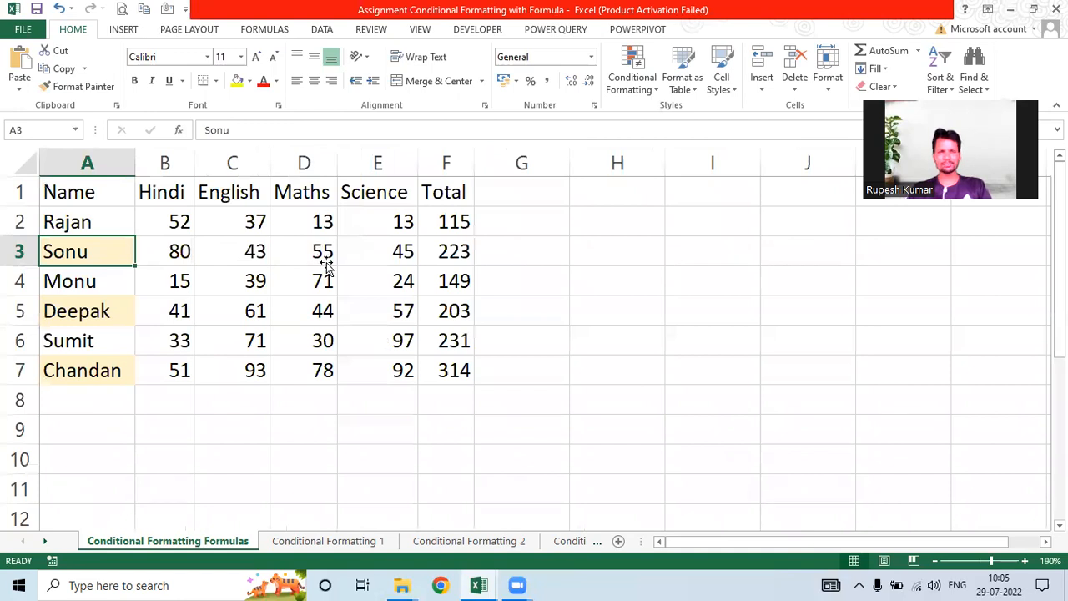
pyautogui.press('Right')
pyautogui.press('Right')
pyautogui.press('Right')
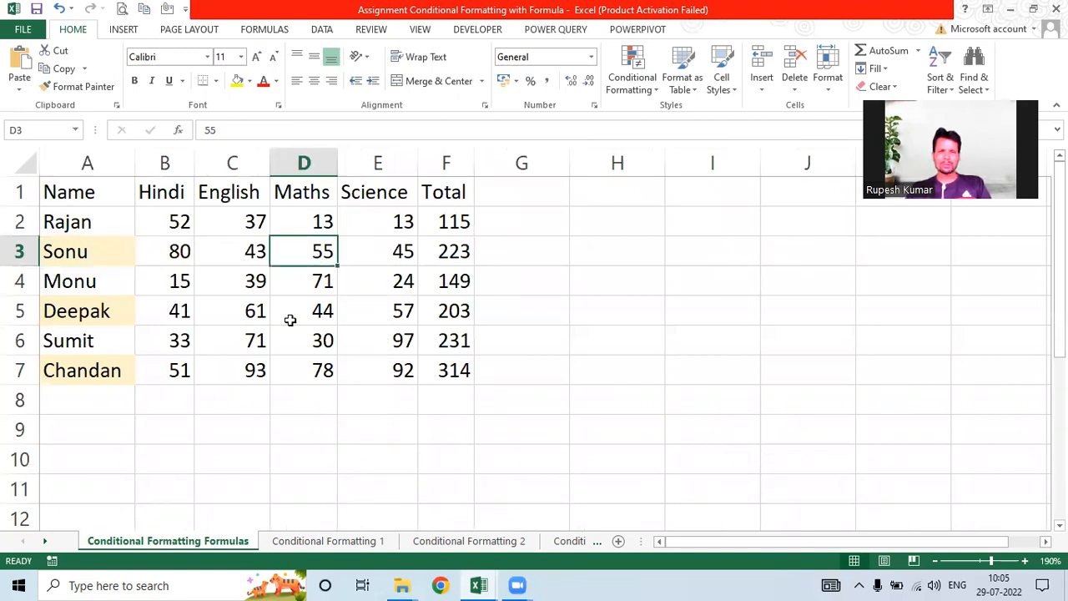
pyautogui.press('Down')
pyautogui.press('Down')
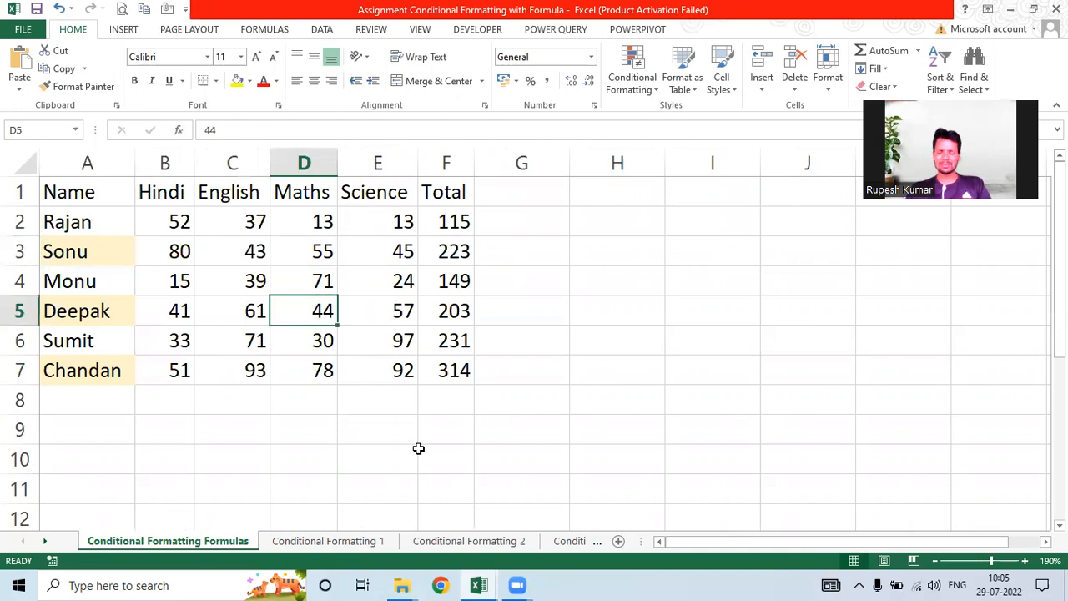
pyautogui.write('25')
pyautogui.press('Return')
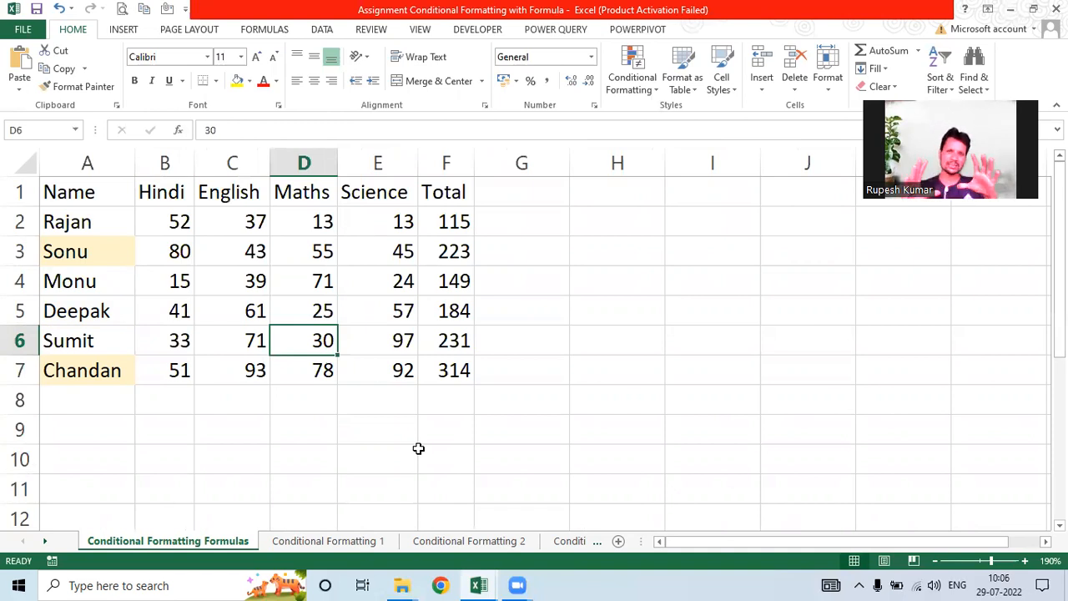
pyautogui.click(302, 380)
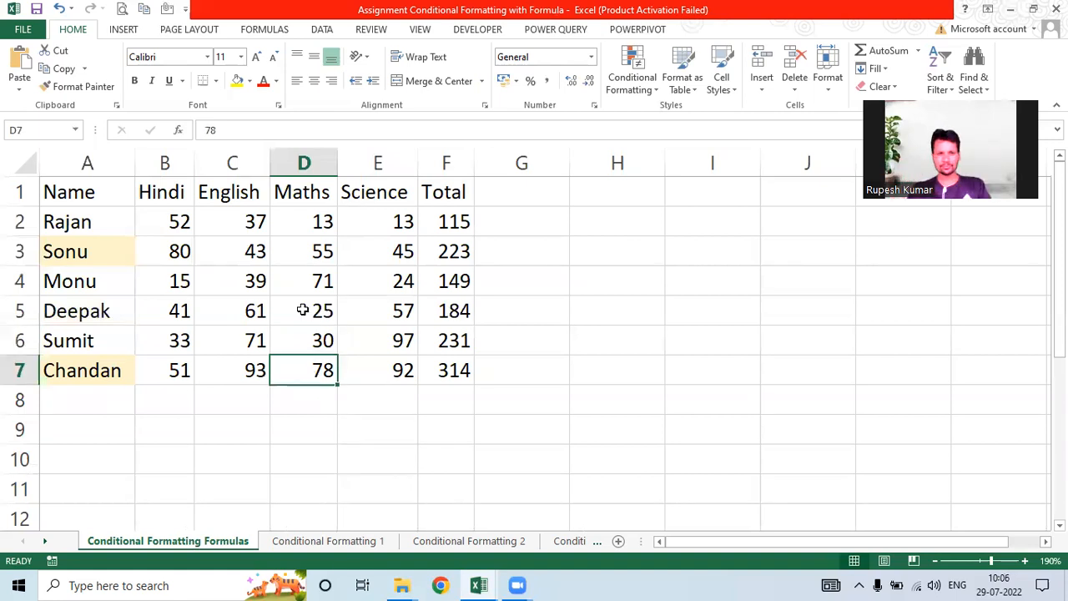
# Step: On Conditional Formatting 1, extend the F1 question to require a specific salesman and product Pepsi
pyautogui.click(329, 541)
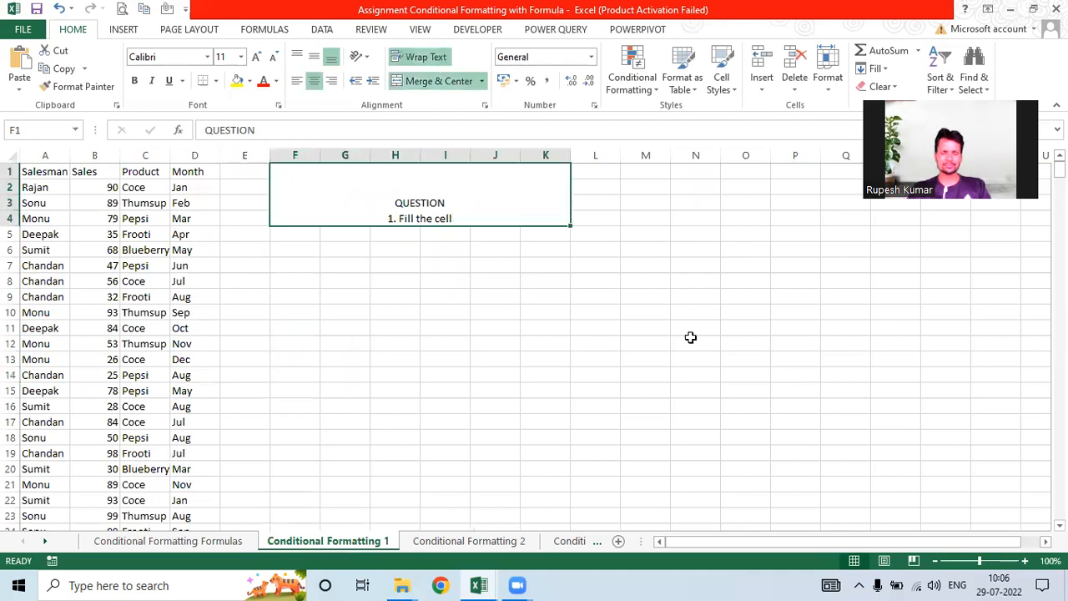
pyautogui.press('F2')
pyautogui.write('where')
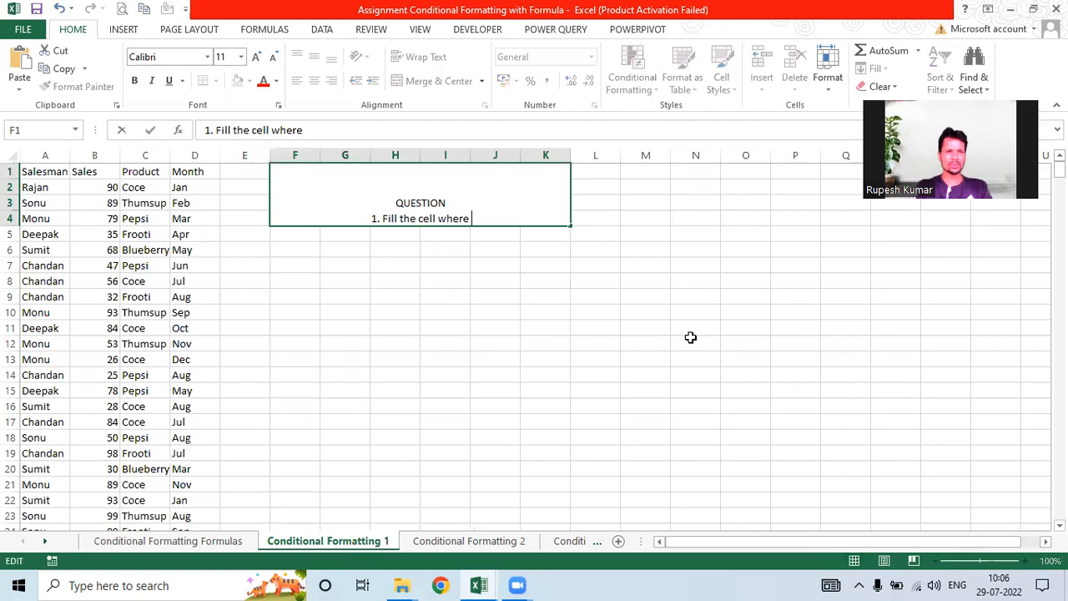
pyautogui.write(' N')
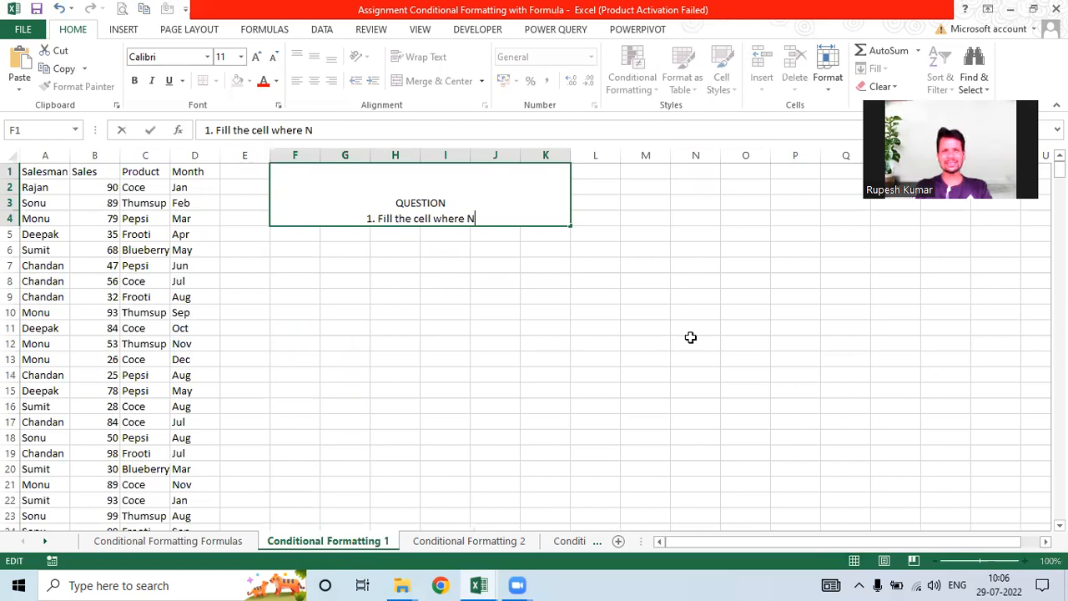
pyautogui.write('ame of Salesman is')
pyautogui.press('BackSpace')
pyautogui.press('BackSpace')
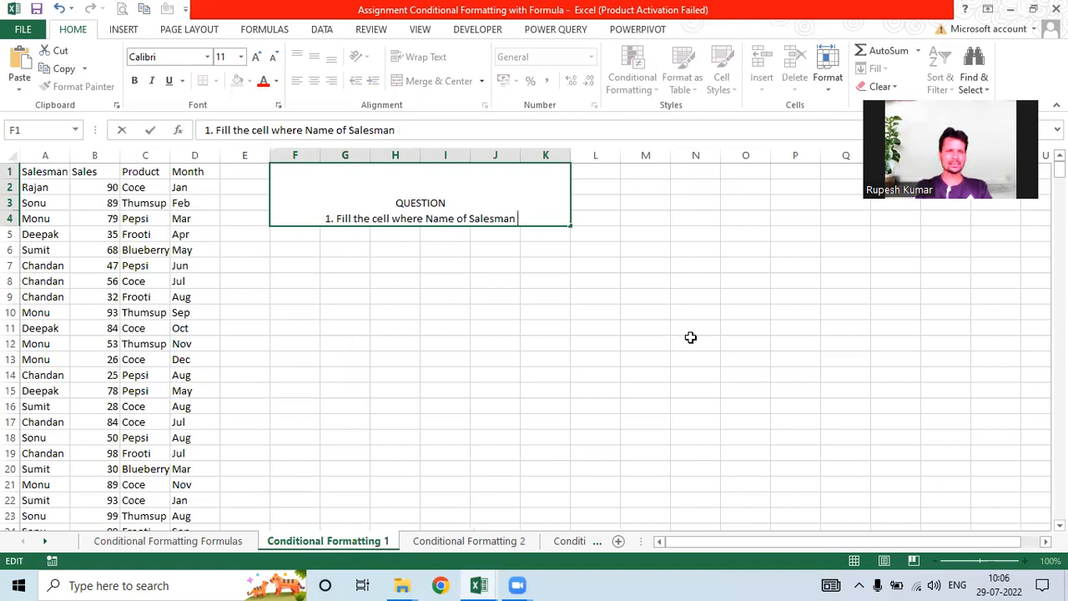
pyautogui.write('Sumit')
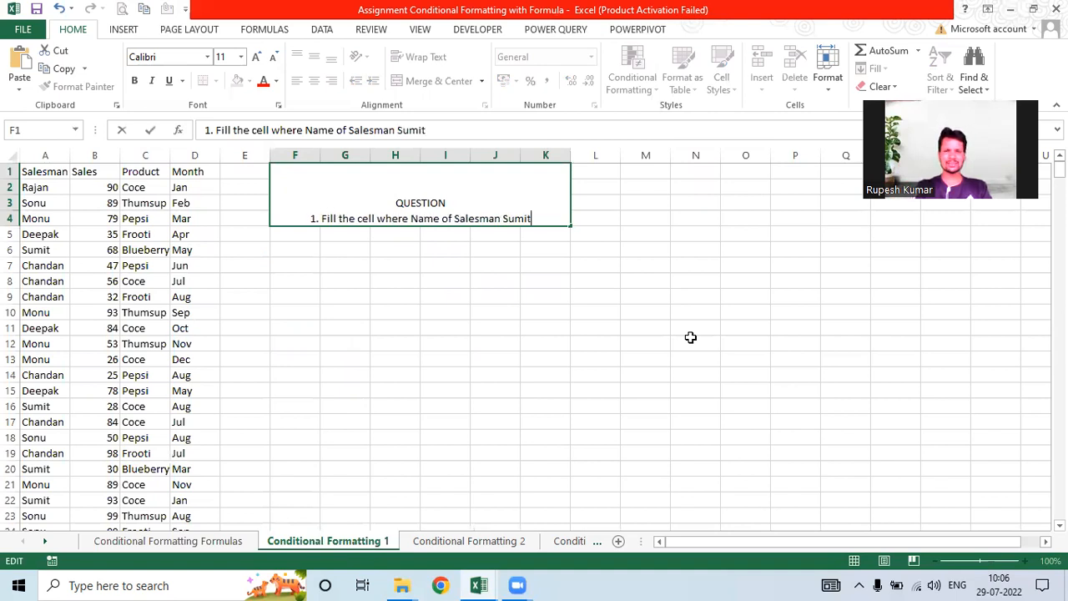
pyautogui.write(' and')
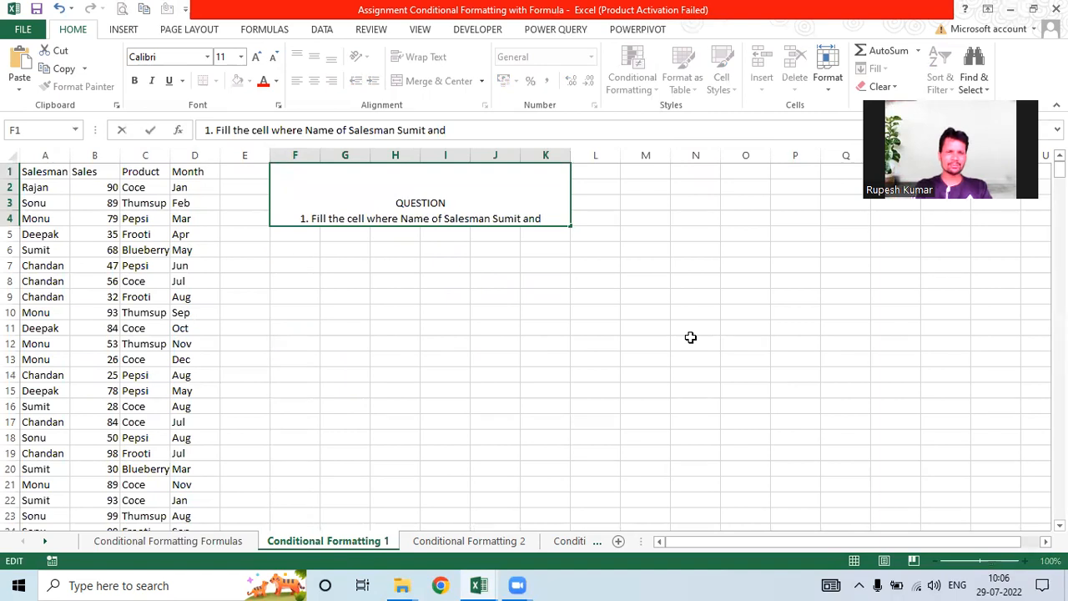
pyautogui.write('Pr')
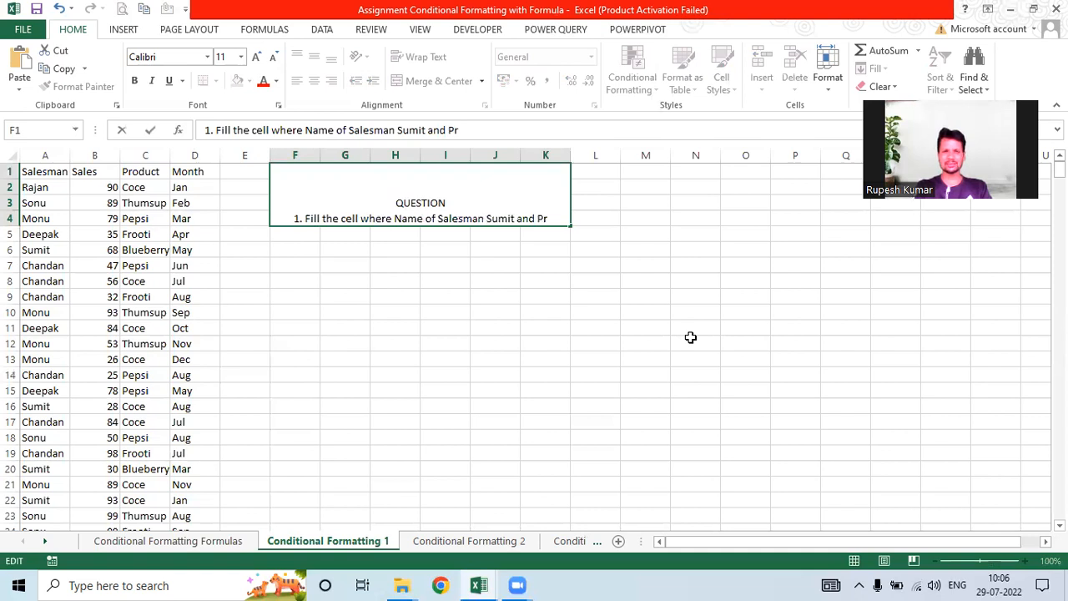
pyautogui.write('odcut')
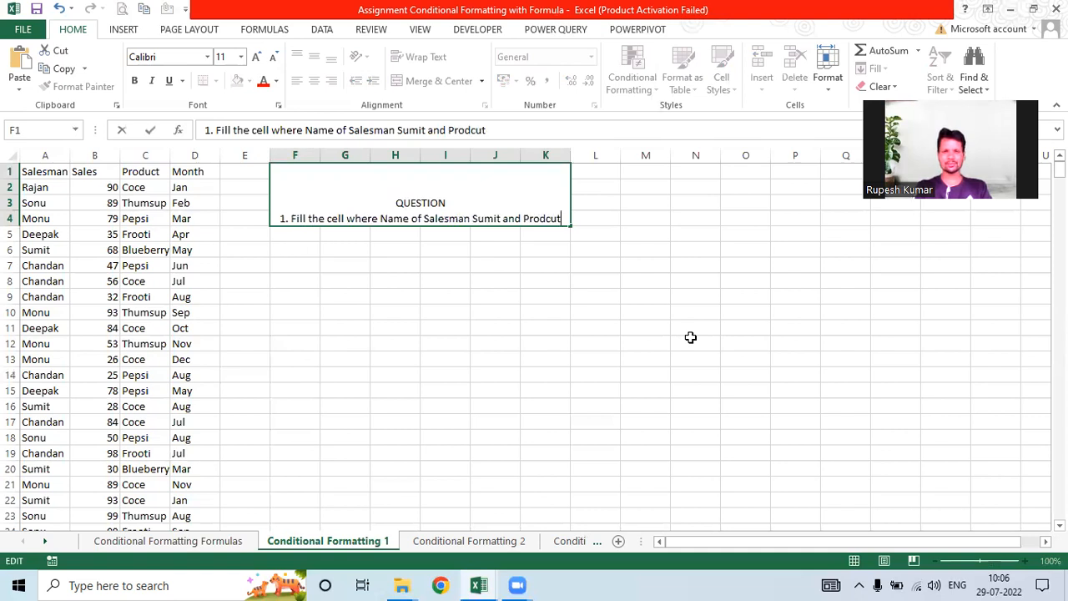
pyautogui.write(' Pe')
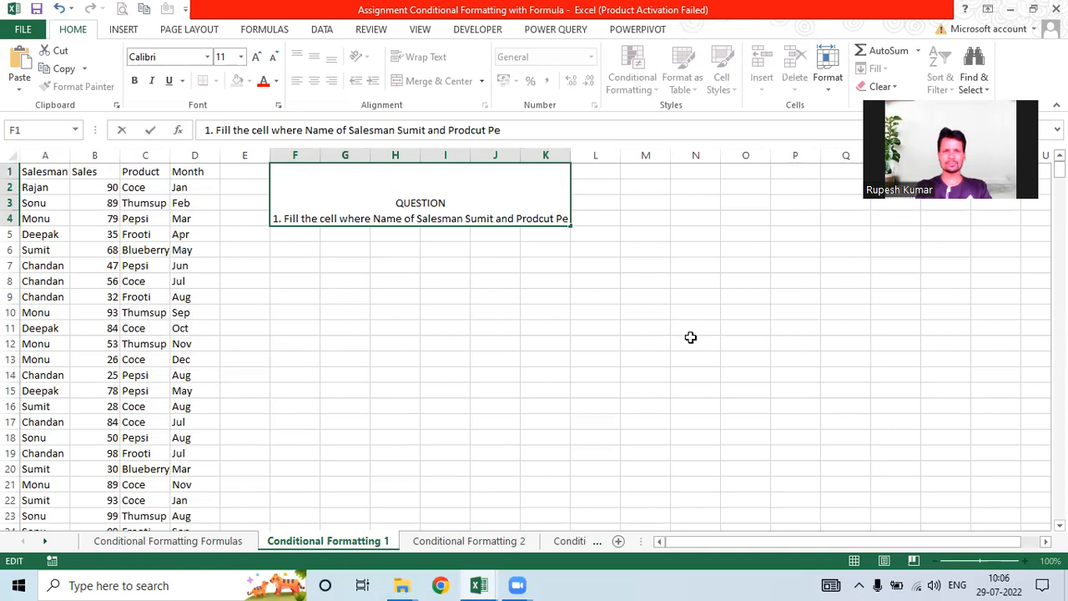
pyautogui.write('psi.')
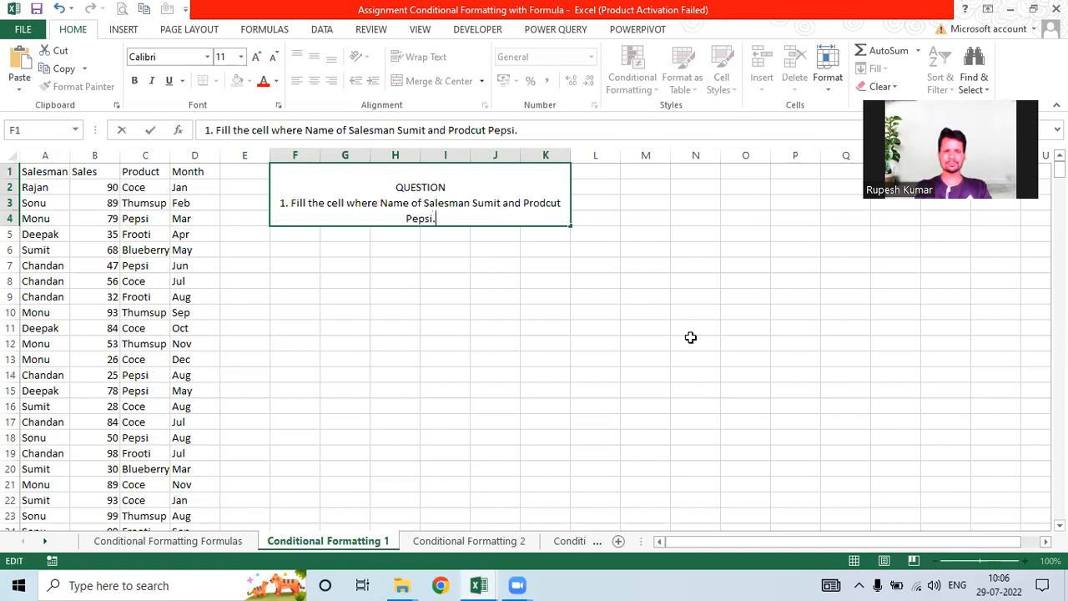
pyautogui.click(495, 343)
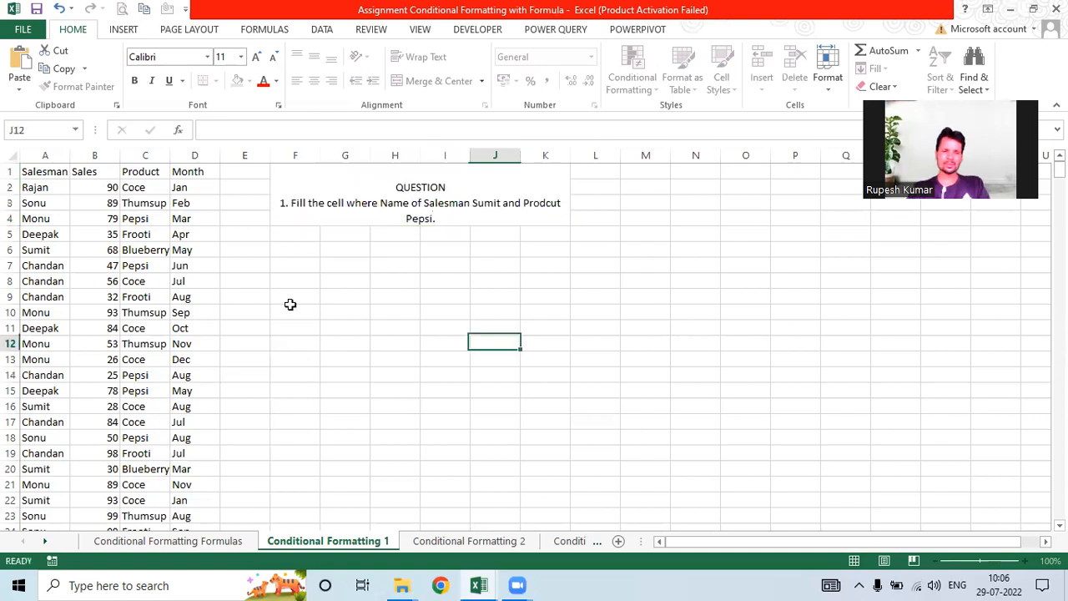
# Step: Start a formula in E2 that tests whether A2 equals "Sumit"
pyautogui.click(140, 187)
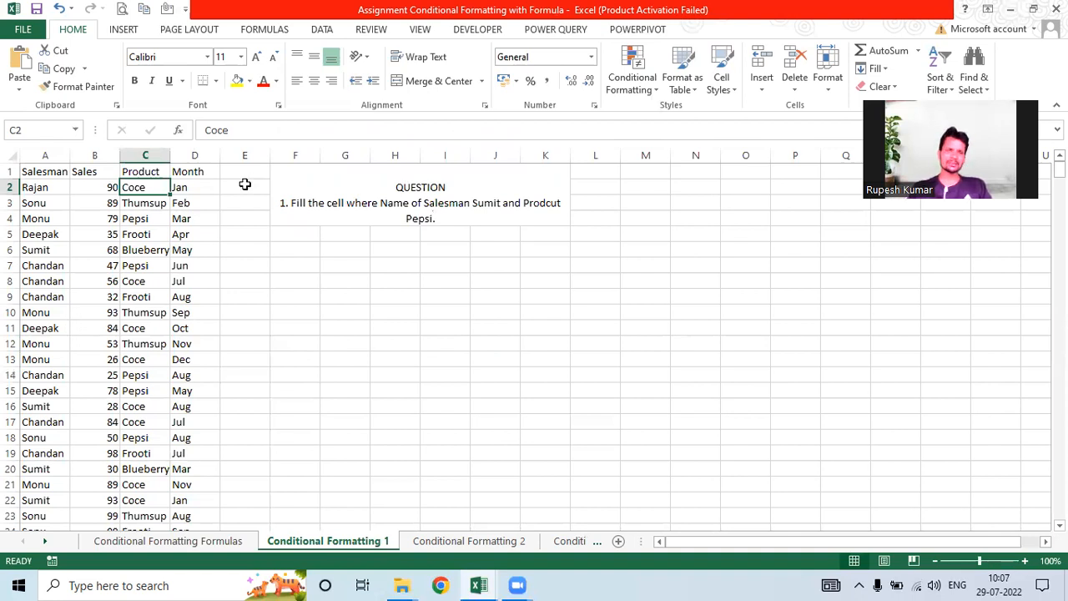
pyautogui.press('Right')
pyautogui.press('Right')
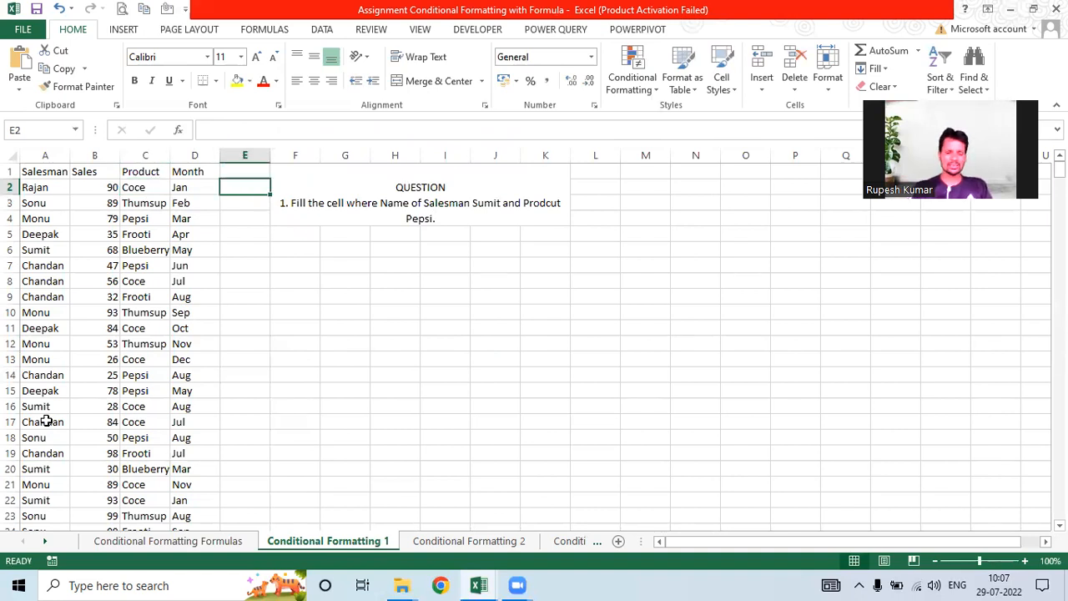
pyautogui.write('=')
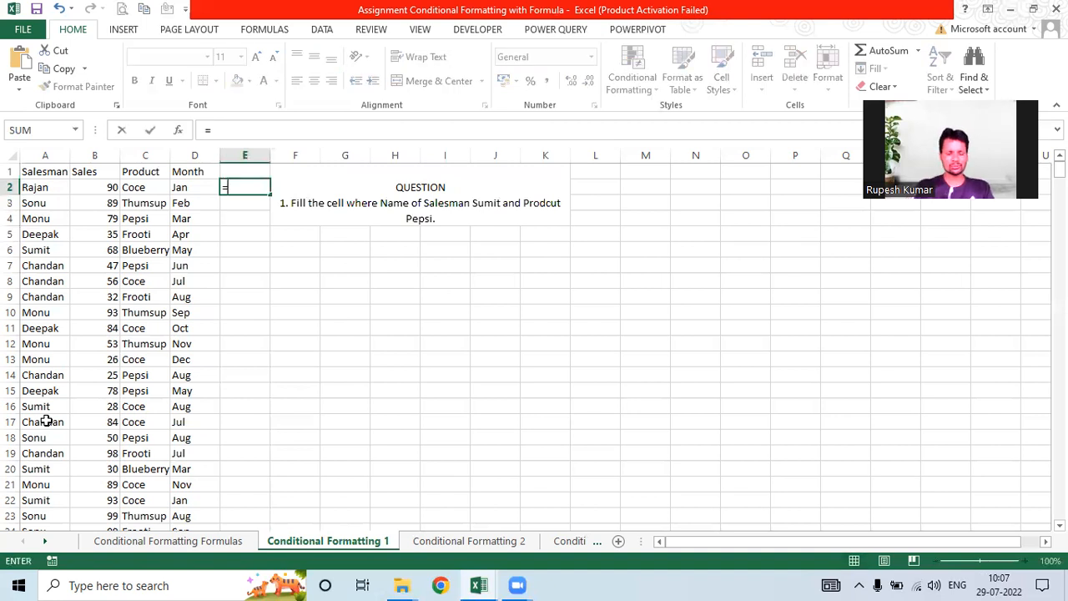
pyautogui.write('if(')
pyautogui.click(31, 188)
pyautogui.write('=Ra')
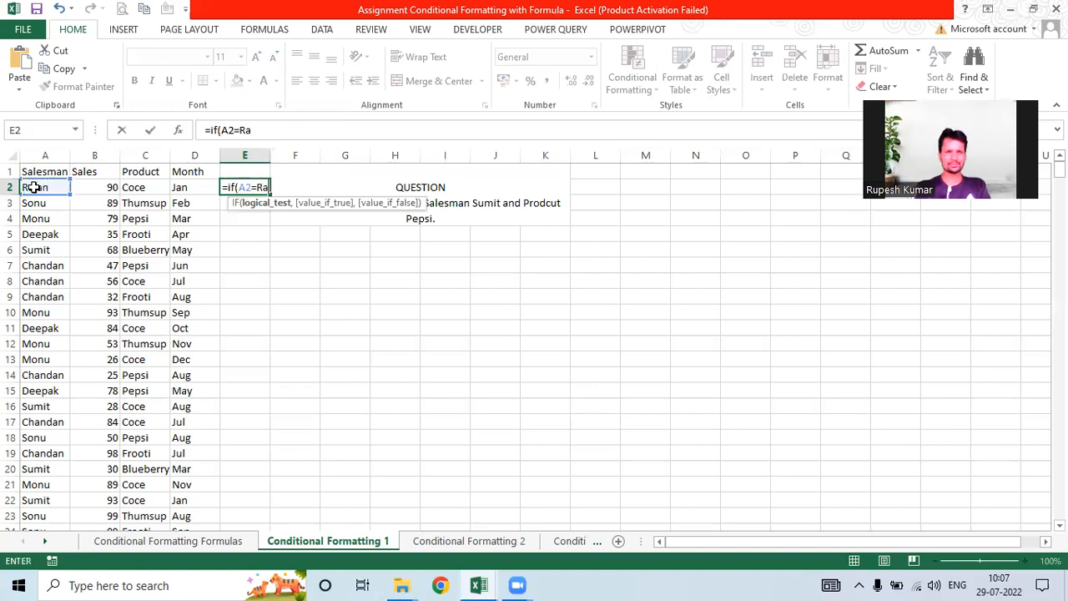
pyautogui.press('BackSpace')
pyautogui.press('BackSpace')
pyautogui.write('"Rajan')
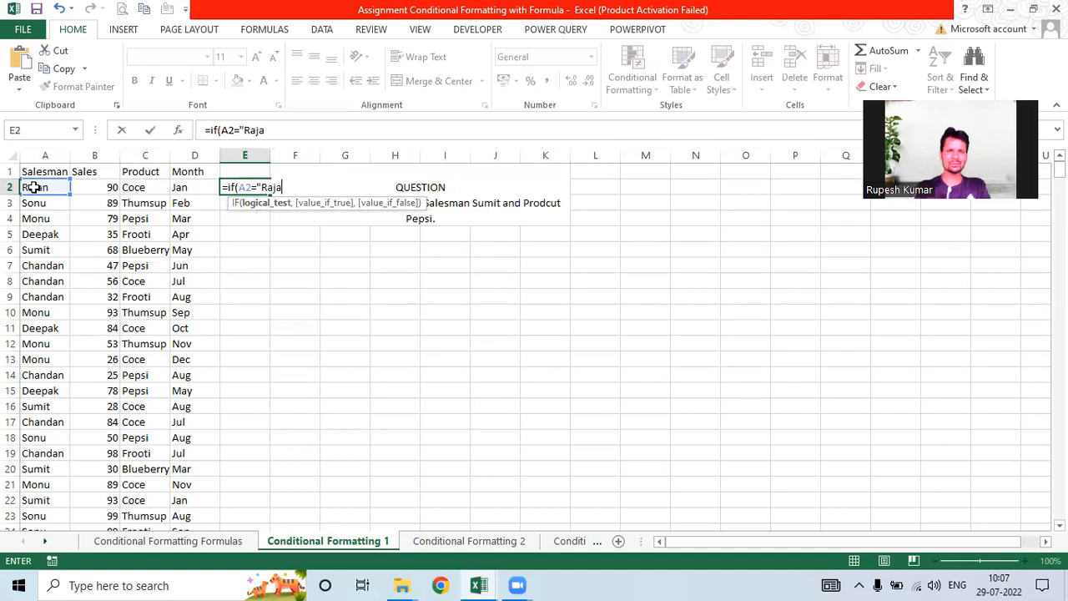
pyautogui.press('BackSpace')
pyautogui.press('BackSpace')
pyautogui.press('BackSpace')
pyautogui.press('BackSpace')
pyautogui.press('BackSpace')
pyautogui.write('Sumit"')
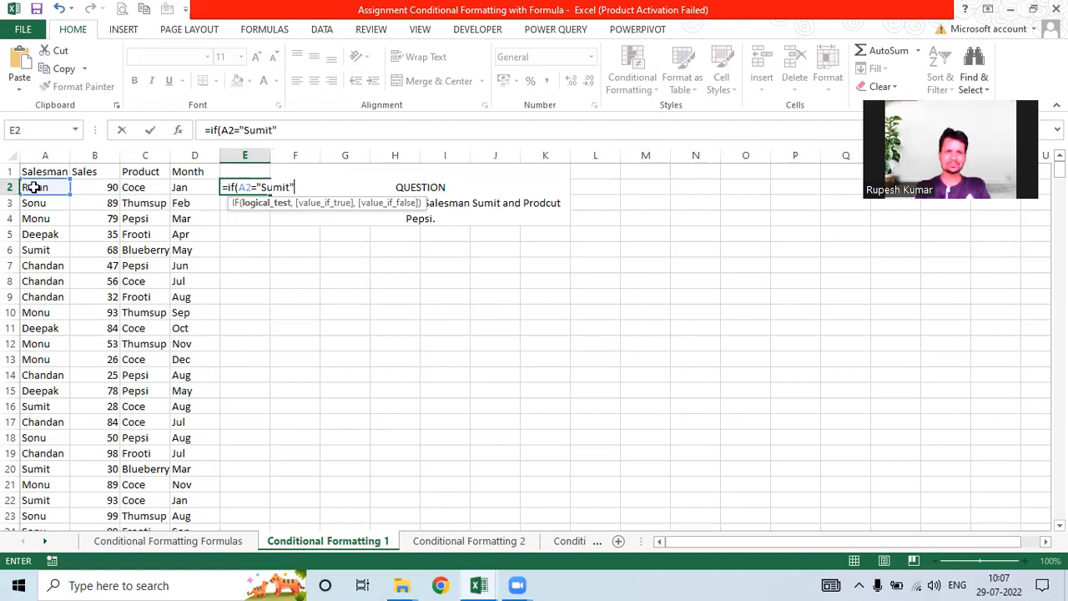
pyautogui.write(',')
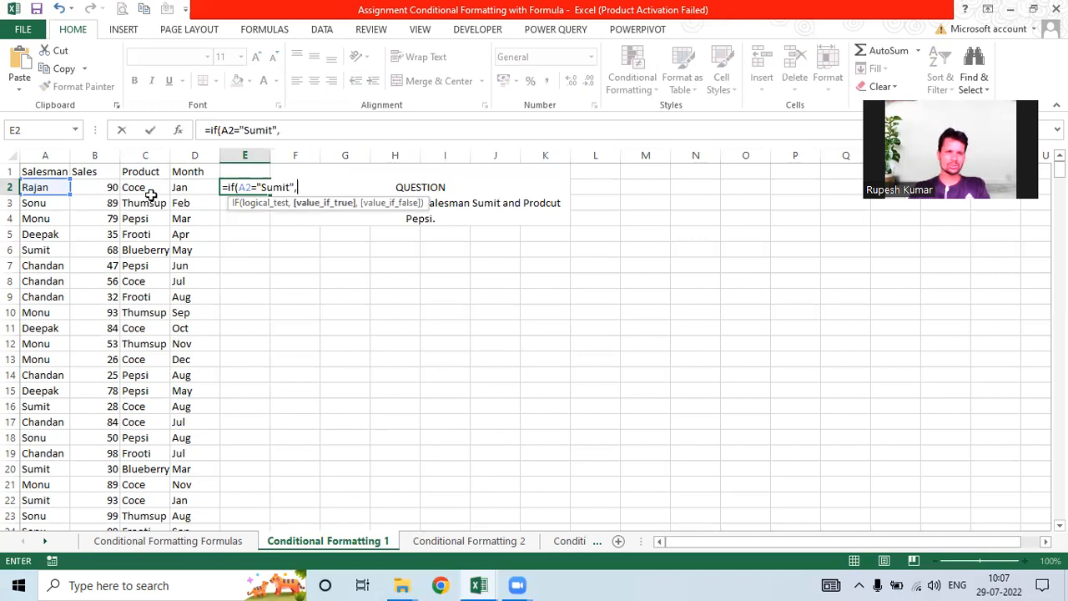
# Step: Turn it into =AND(A2="Sumit",C2="Pepsi") and commit it in E2
pyautogui.click(232, 187)
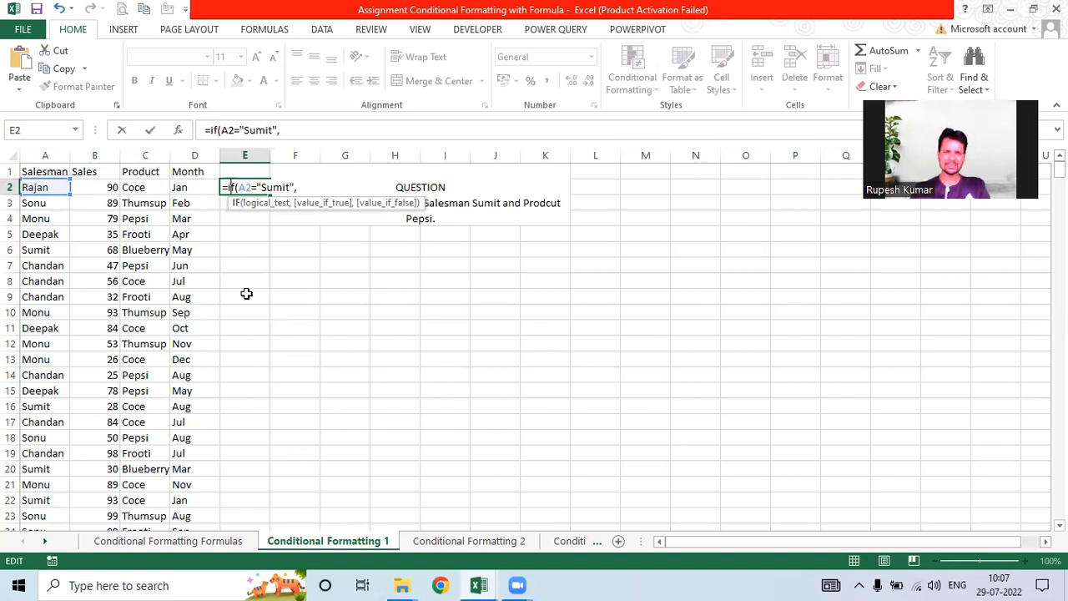
pyautogui.press('BackSpace')
pyautogui.press('BackSpace')
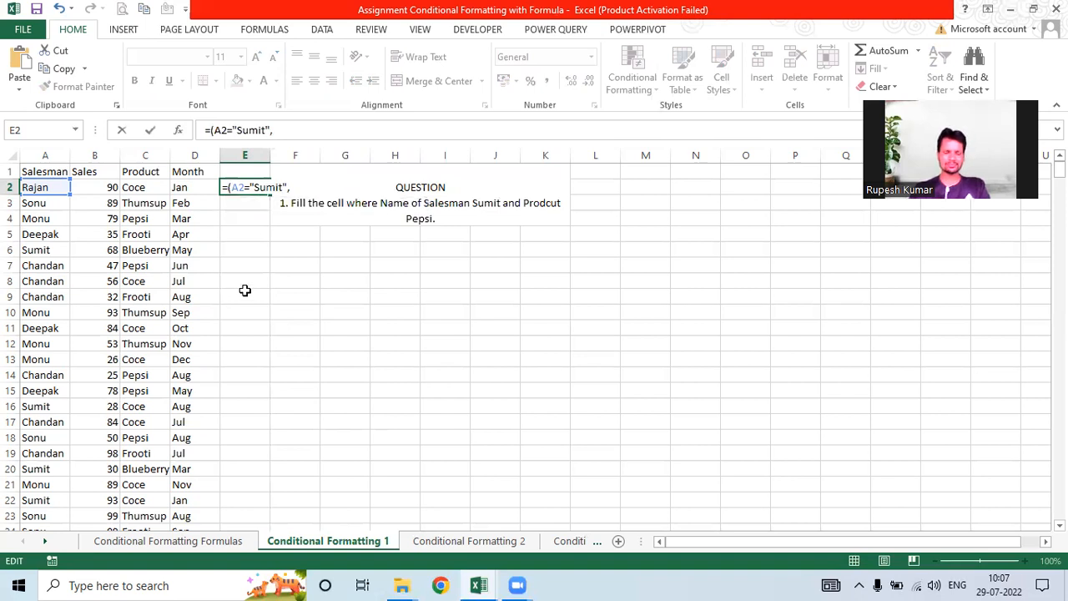
pyautogui.write('and')
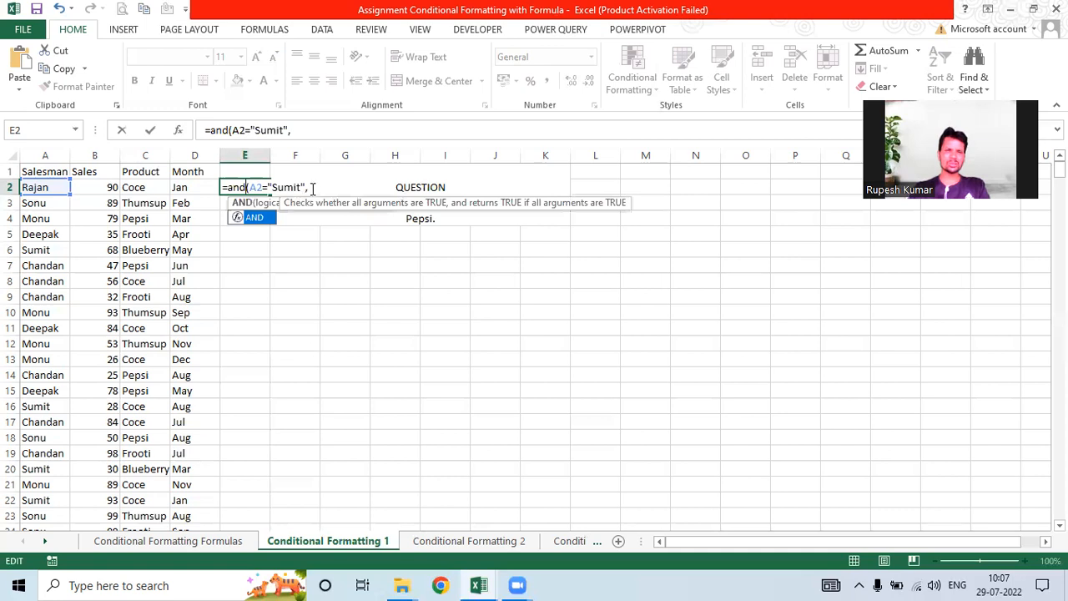
pyautogui.click(187, 187)
pyautogui.click(147, 175)
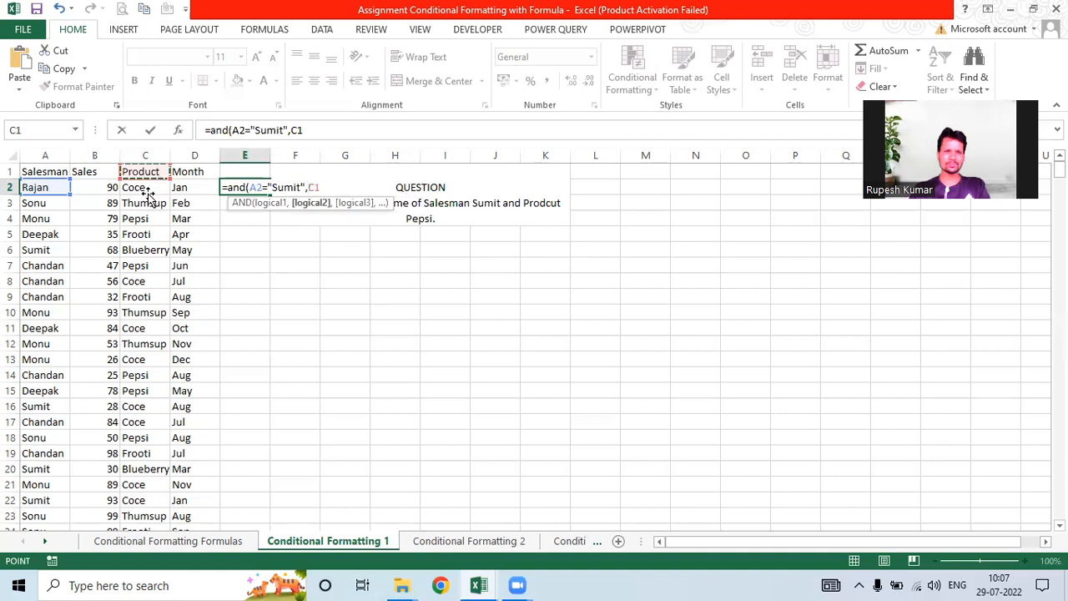
pyautogui.click(146, 191)
pyautogui.write('="')
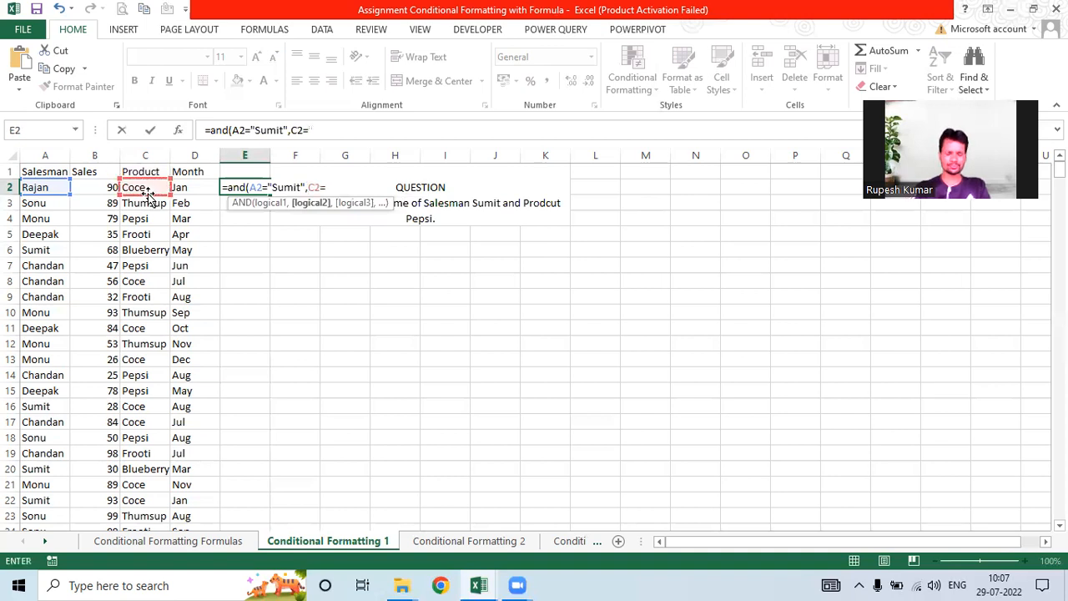
pyautogui.write('Peps')
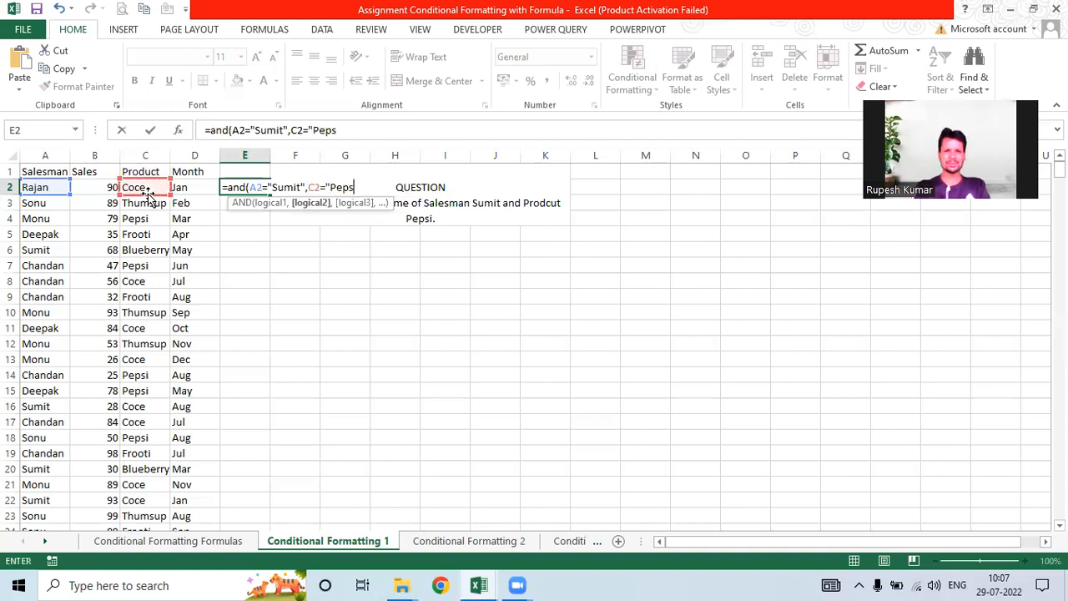
pyautogui.write('i"')
pyautogui.press('Return')
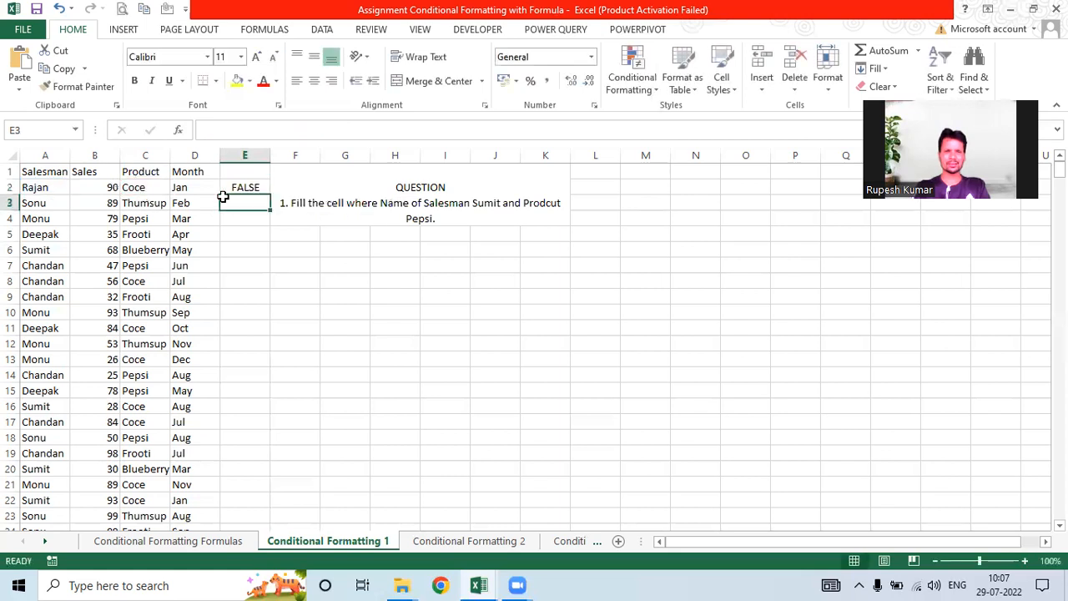
# Step: Fill the AND formula down column E and confirm row 101 (Sumit) shows TRUE
pyautogui.click(237, 188)
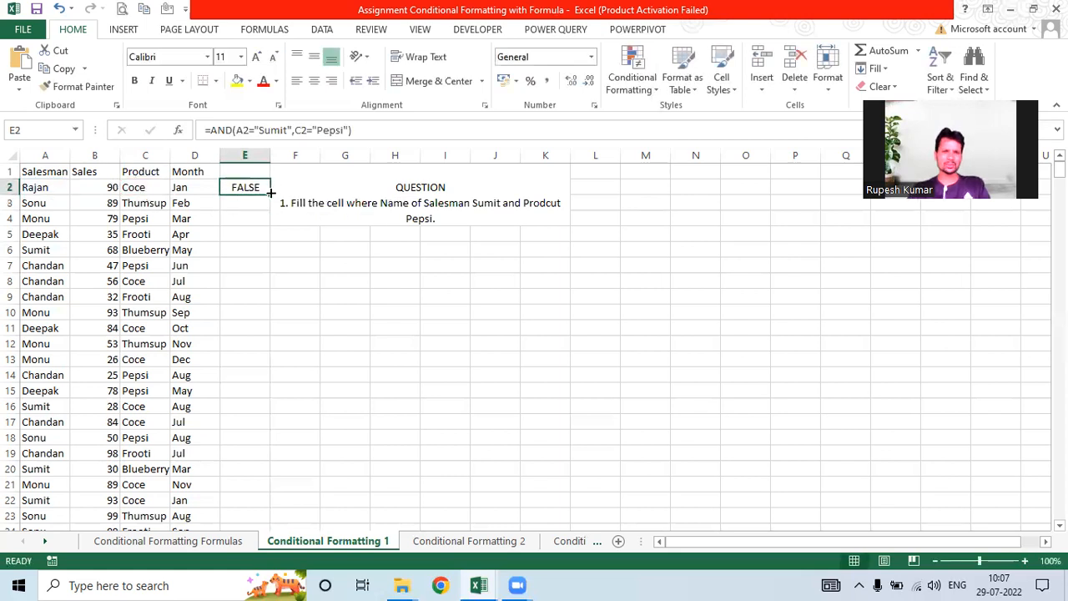
pyautogui.doubleClick(269, 193)
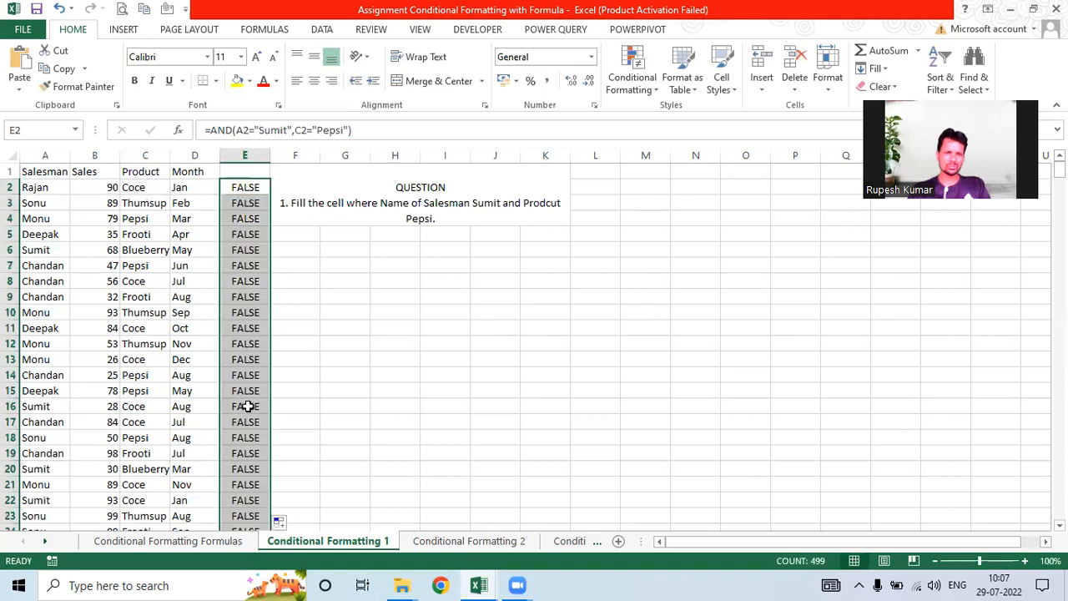
pyautogui.click(248, 406)
pyautogui.scroll(-8, 247, 407)
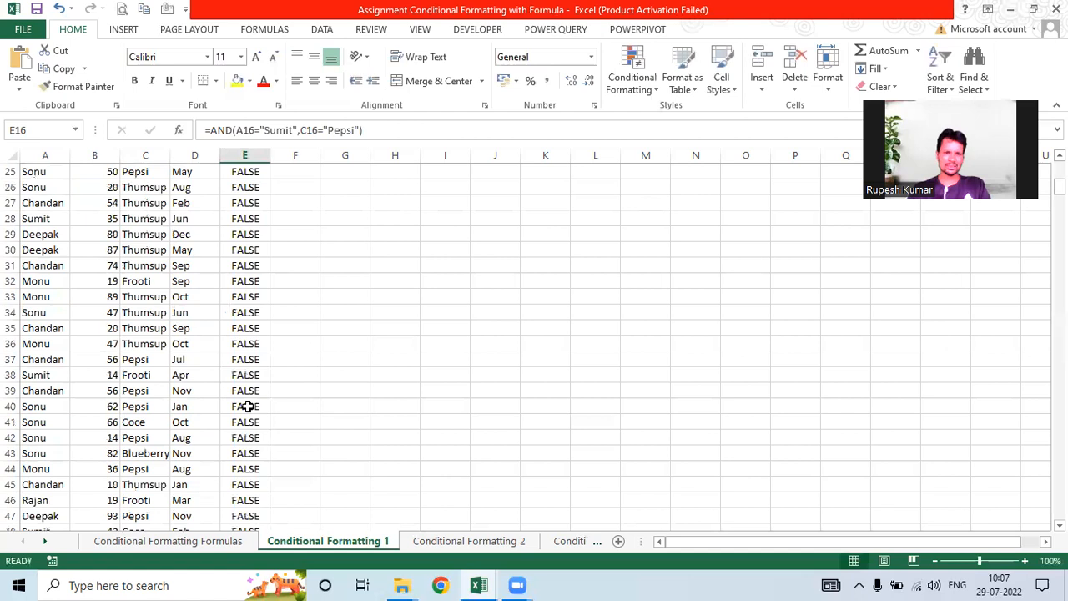
pyautogui.scroll(-20, 248, 406)
pyautogui.click(247, 406)
pyautogui.scroll(-1, 248, 407)
pyautogui.click(241, 327)
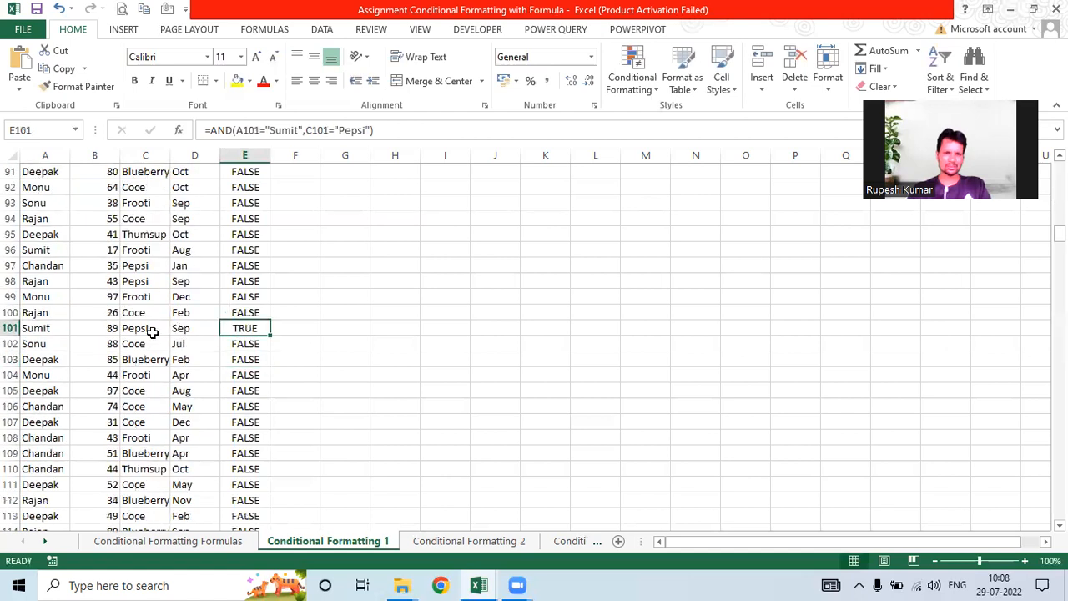
pyautogui.click(38, 331)
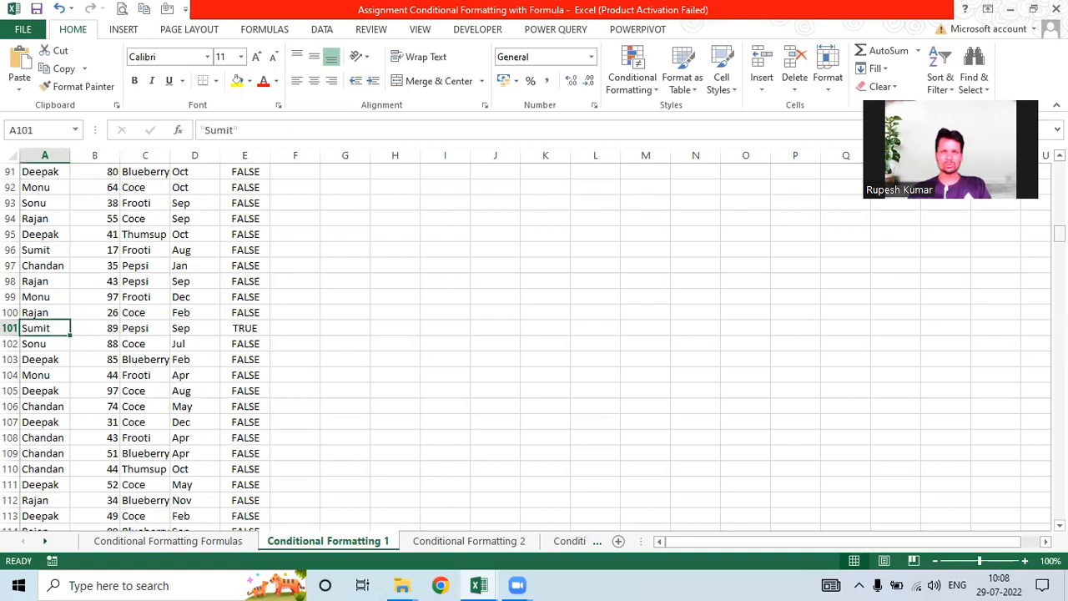
pyautogui.scroll(20, 146, 206)
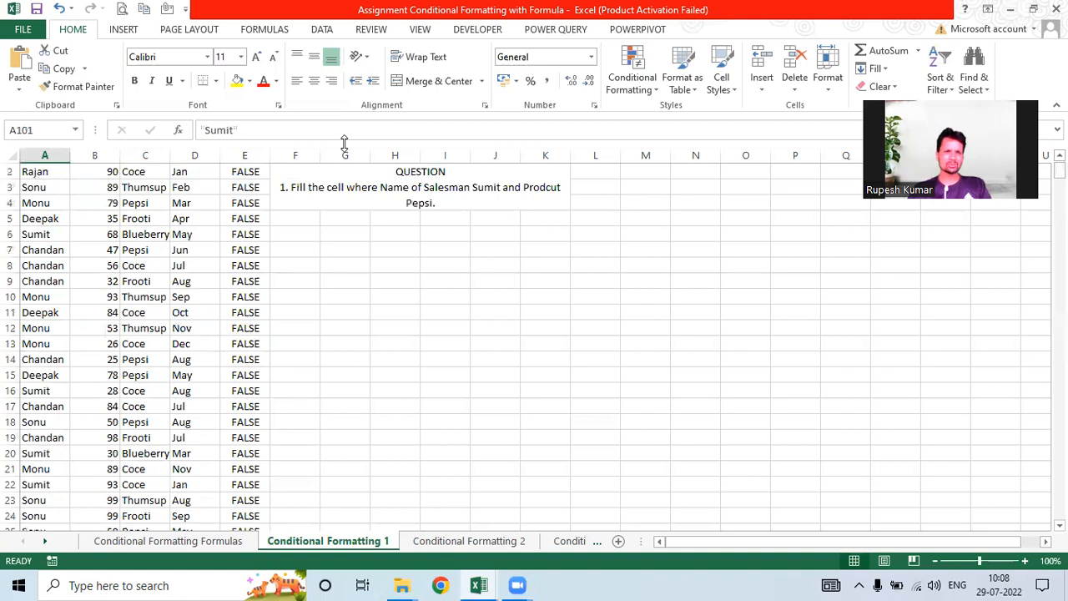
pyautogui.scroll(1, 244, 187)
# Step: Copy E2's AND formula text and select salesman names A2:A500
pyautogui.click(244, 187)
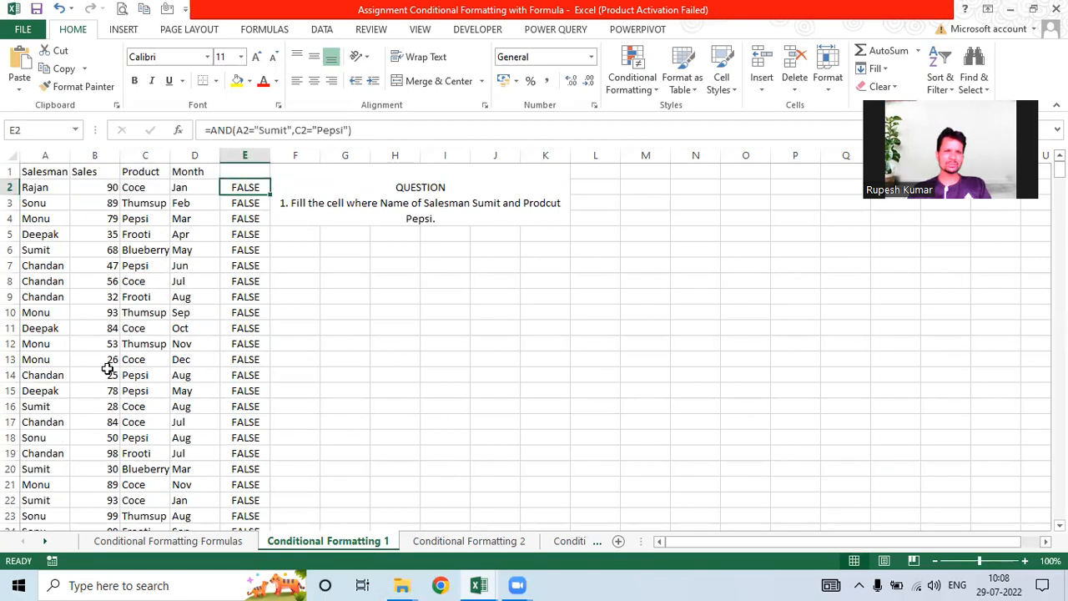
pyautogui.press('F2')
pyautogui.hotkey('shift', 'Home')
pyautogui.hotkey('ctrl', 'c')
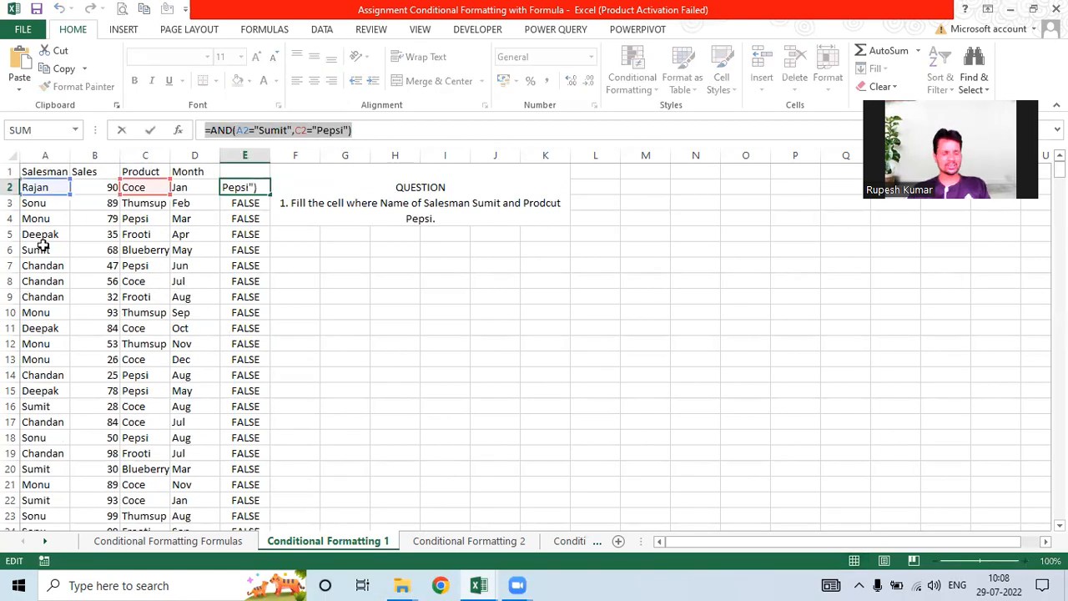
pyautogui.press('Escape')
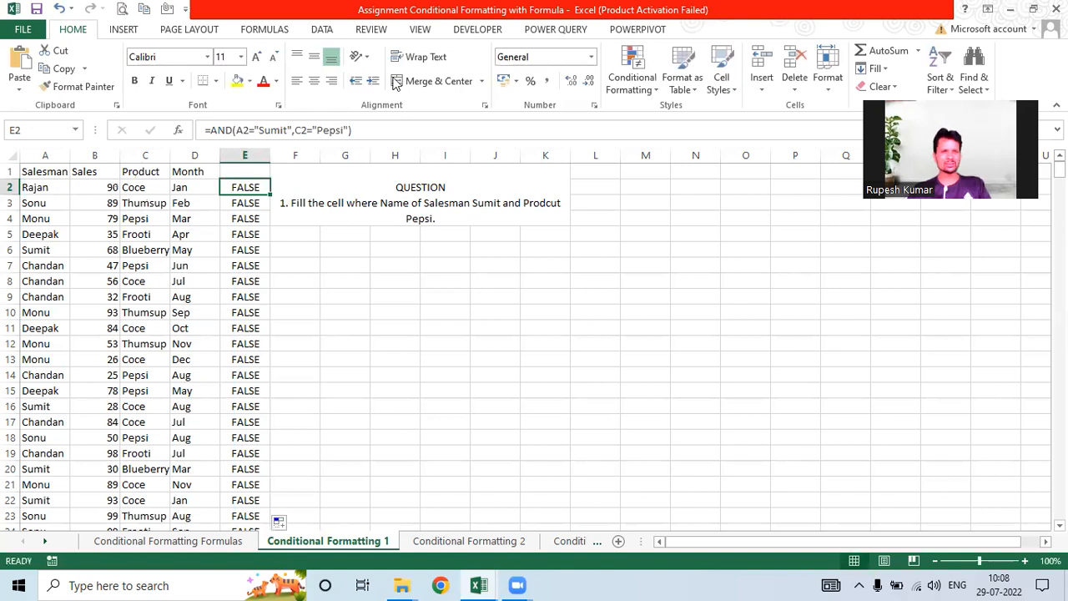
pyautogui.press('Home')
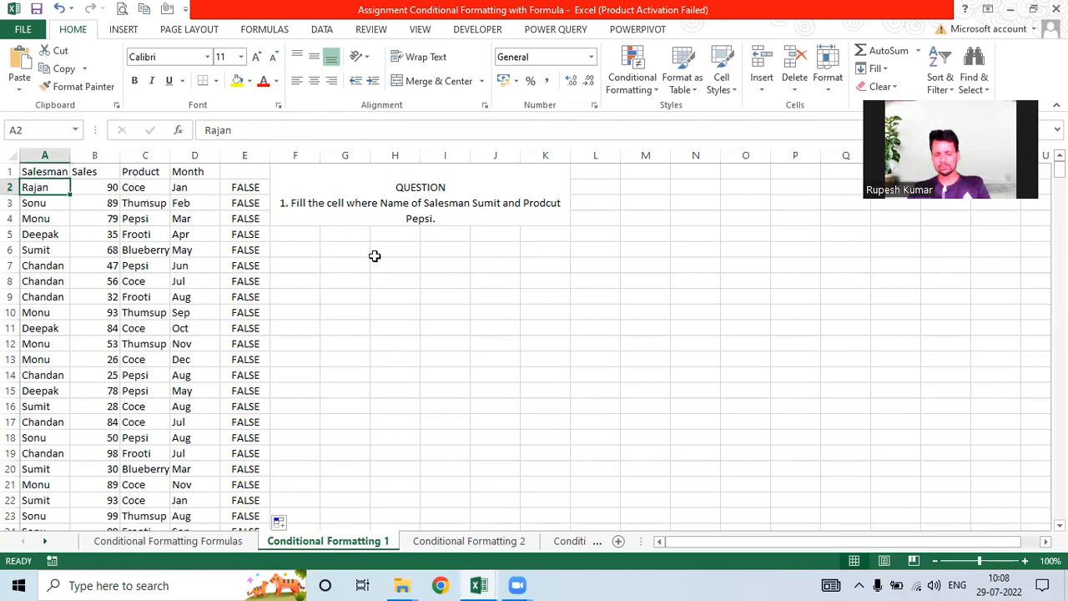
pyautogui.hotkey('ctrl', 'shift', 'Down')
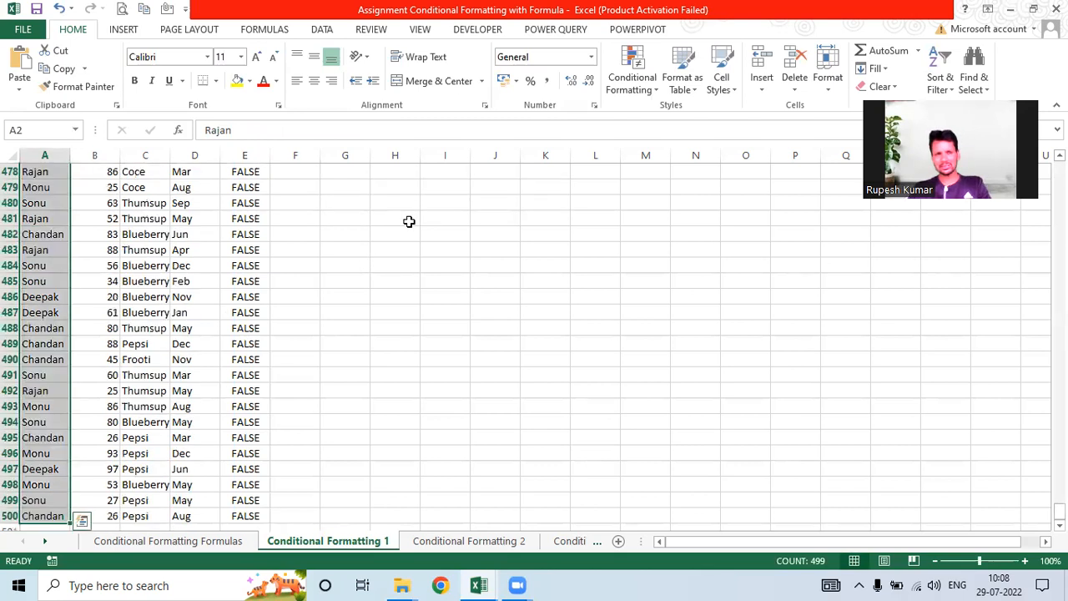
# Step: Add a formula rule =AND(A2="Sumit",C2="Pepsi") with a peach fill for the salesman names
pyautogui.click(641, 88)
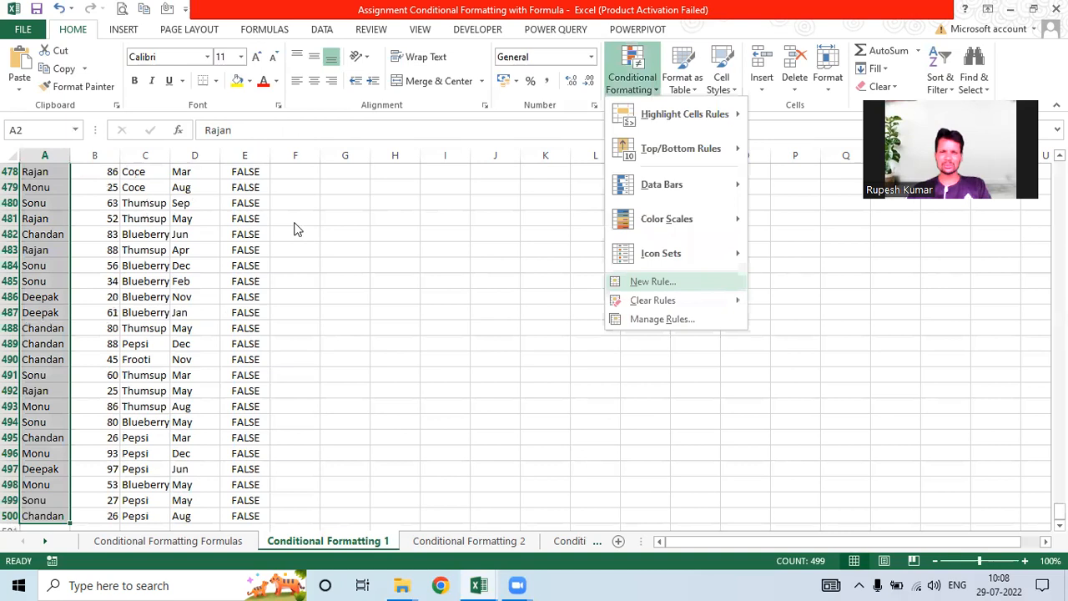
pyautogui.click(220, 123)
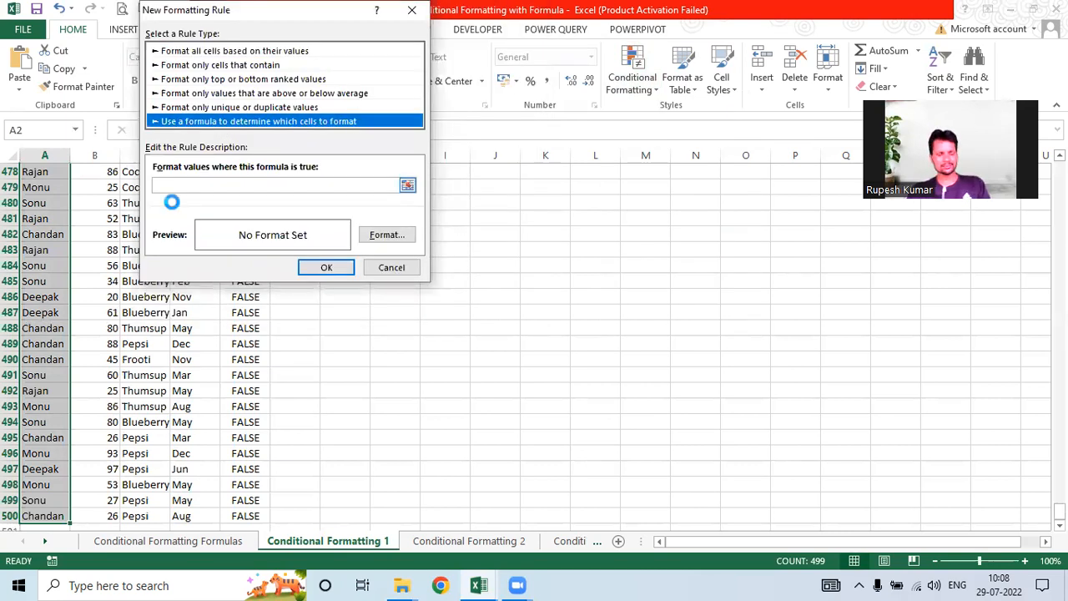
pyautogui.hotkey('ctrl', 'v')
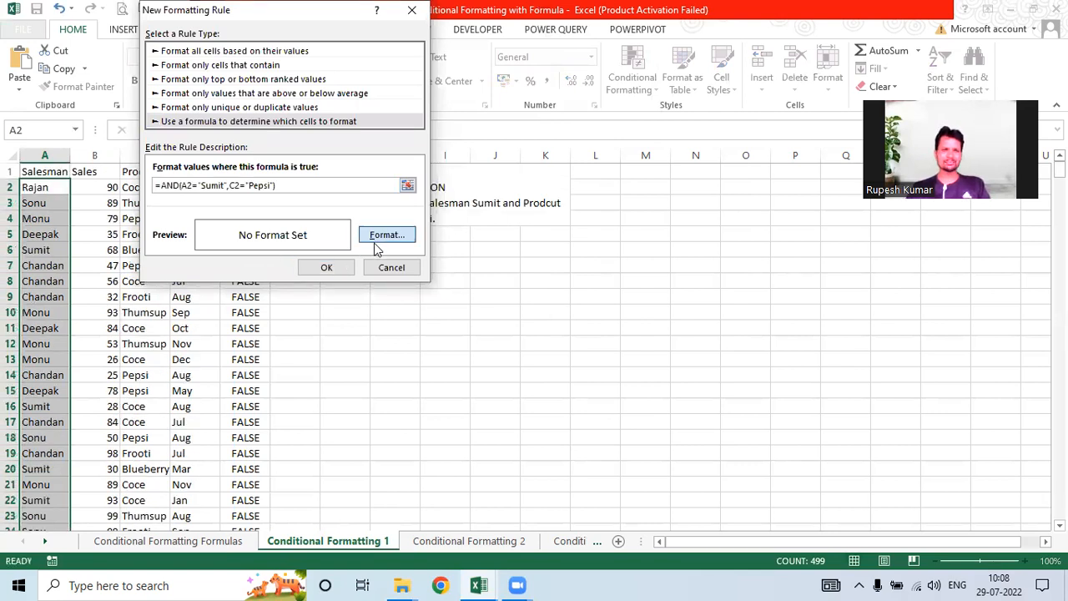
pyautogui.click(375, 242)
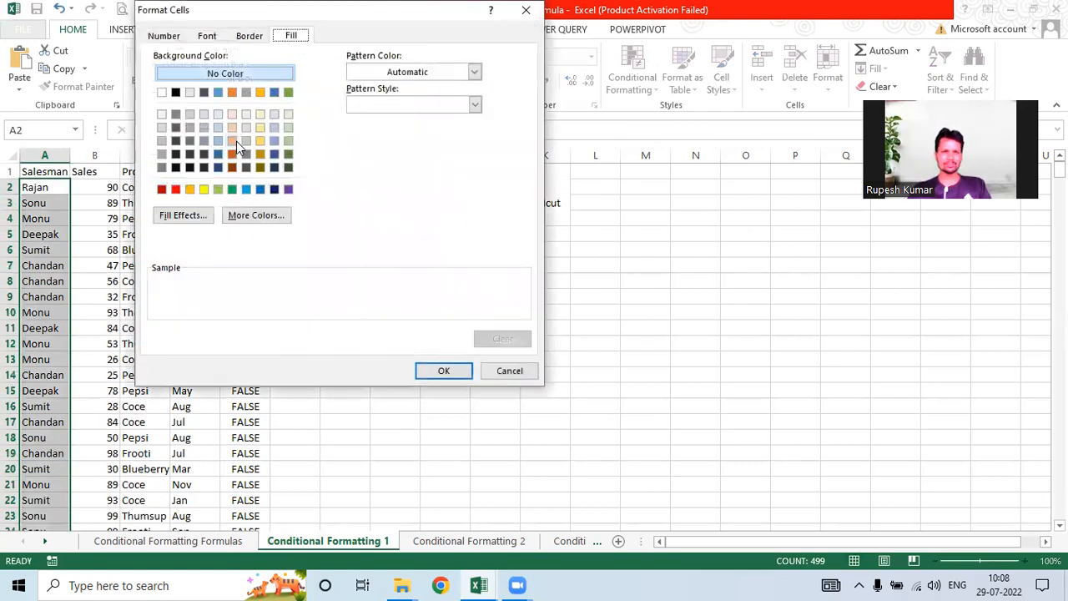
pyautogui.click(232, 126)
pyautogui.click(454, 371)
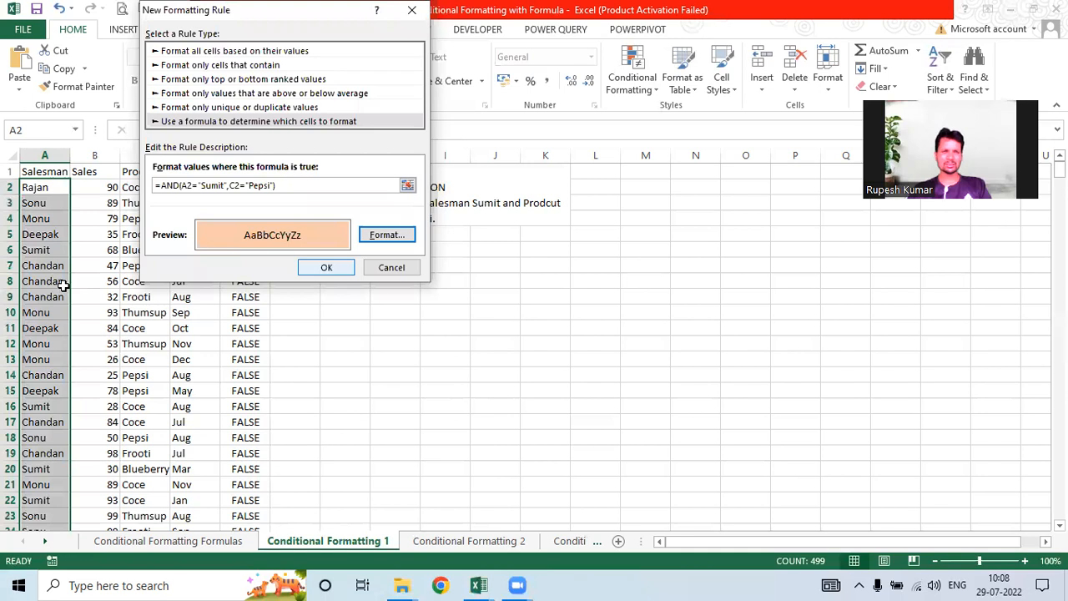
pyautogui.press('Return')
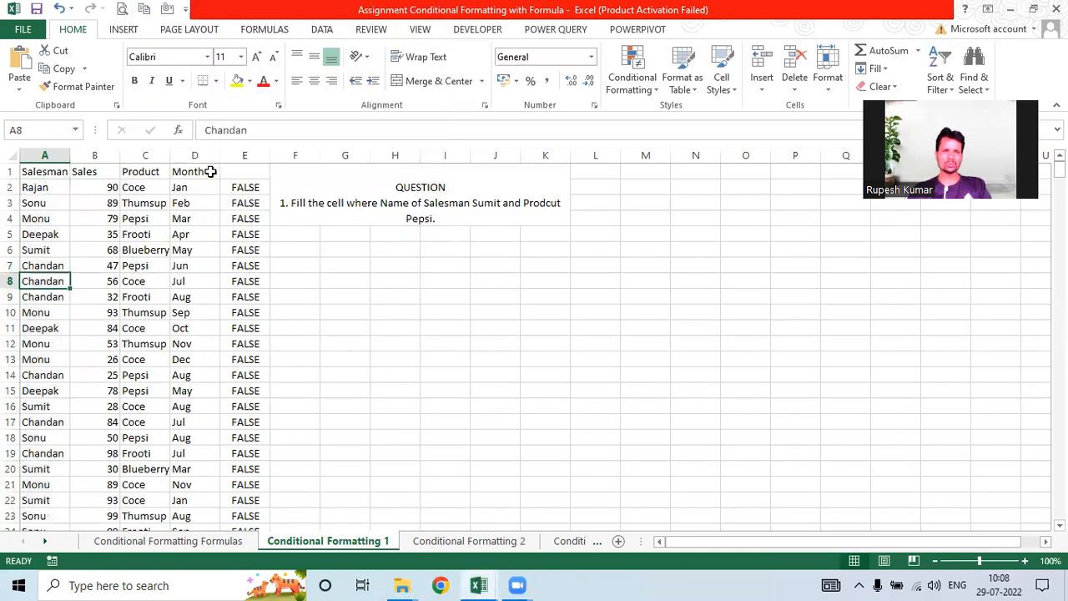
# Step: Clear the helper column E and turn on filters for headers A1:D1
pyautogui.moveTo(42, 171); pyautogui.dragTo(211, 171)
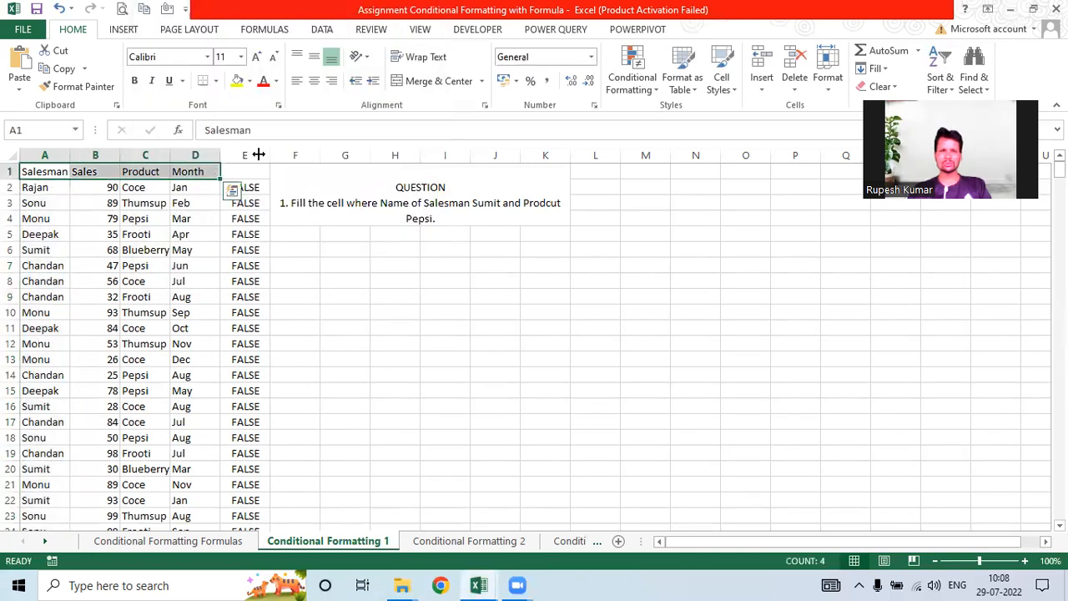
pyautogui.click(256, 152)
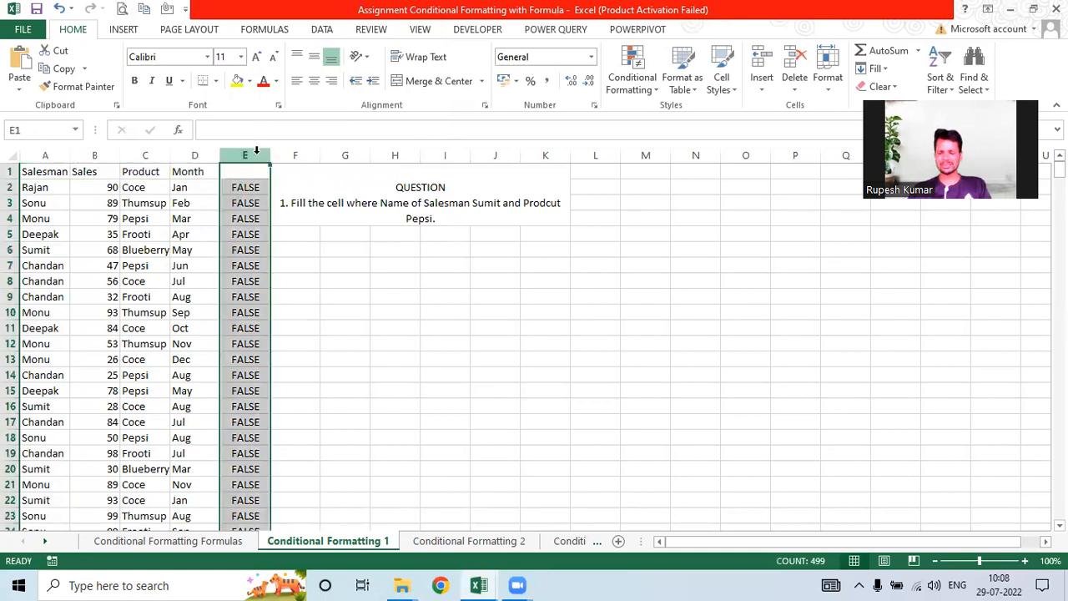
pyautogui.click(150, 175)
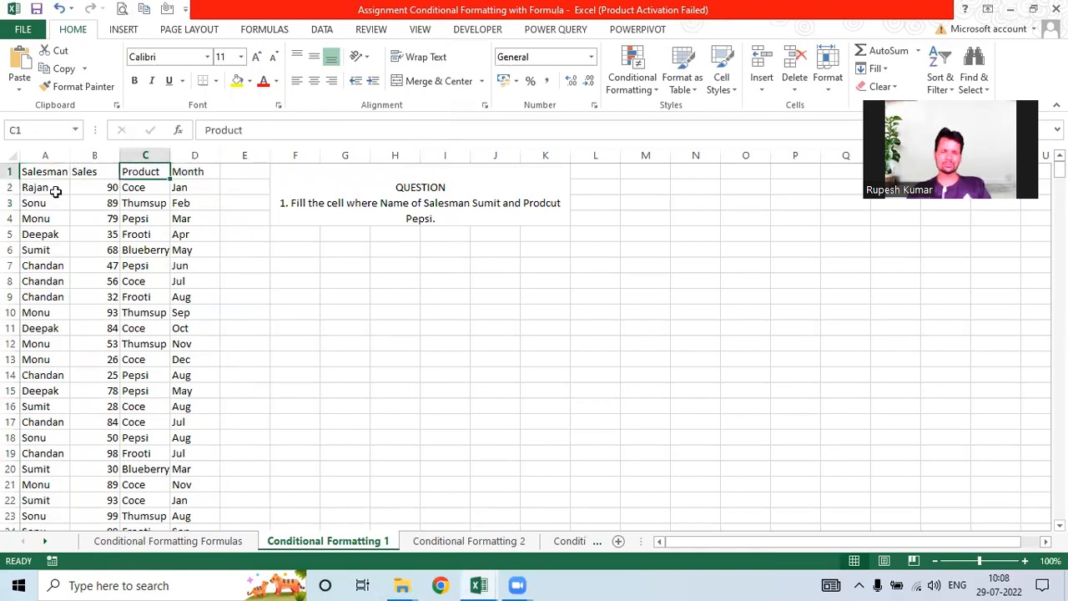
pyautogui.moveTo(45, 171); pyautogui.dragTo(177, 171)
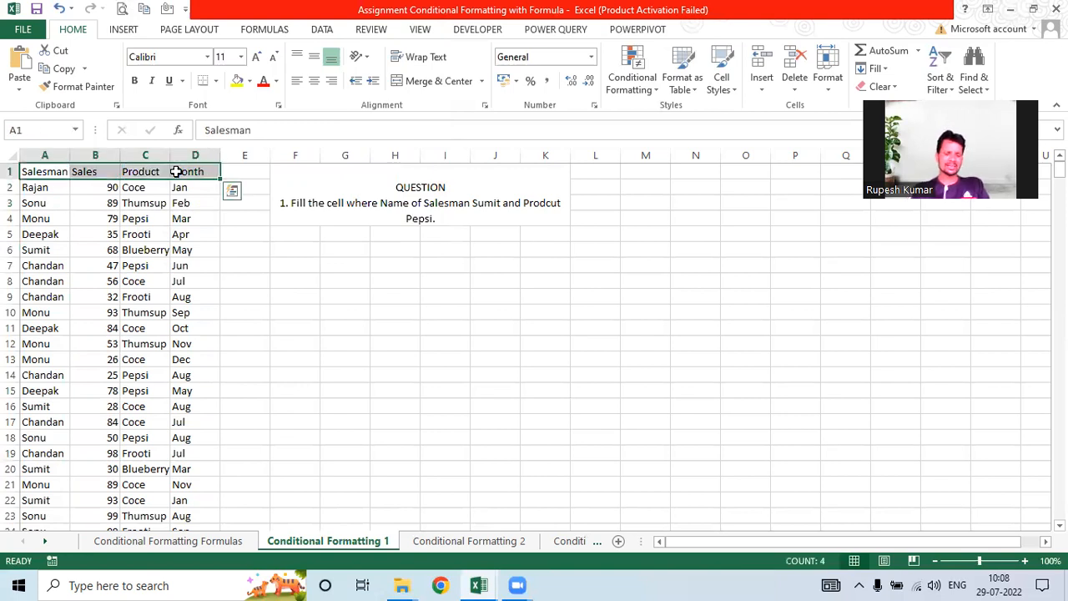
pyautogui.hotkey('ctrl', 'shift', 'l')
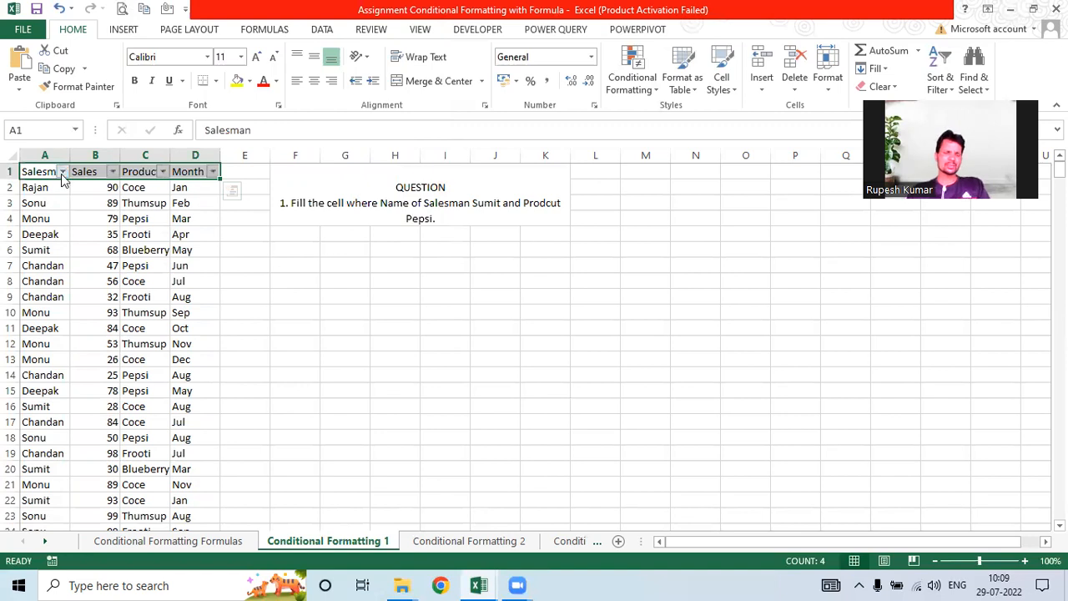
# Step: Filter Salesman to Sumit and Product to Pepsi, leaving 16 peach-shaded rows
pyautogui.click(62, 171)
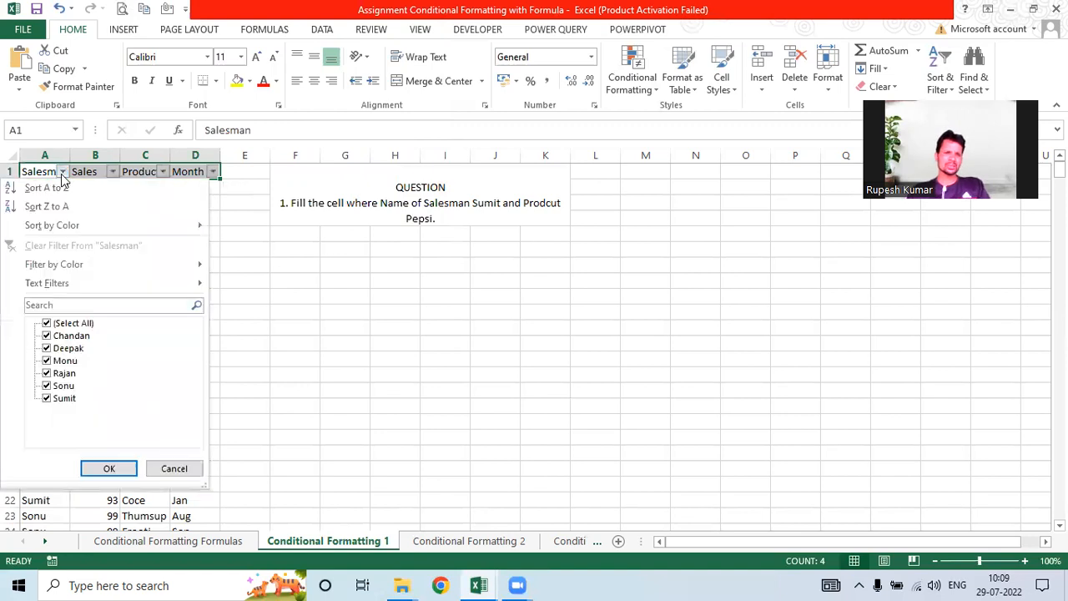
pyautogui.click(46, 323)
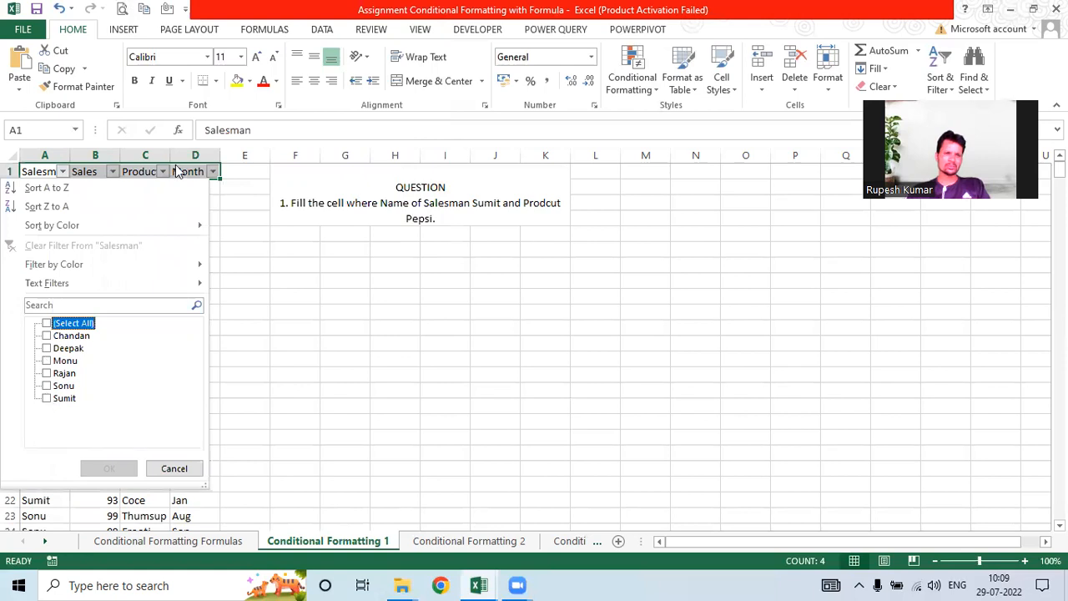
pyautogui.click(47, 398)
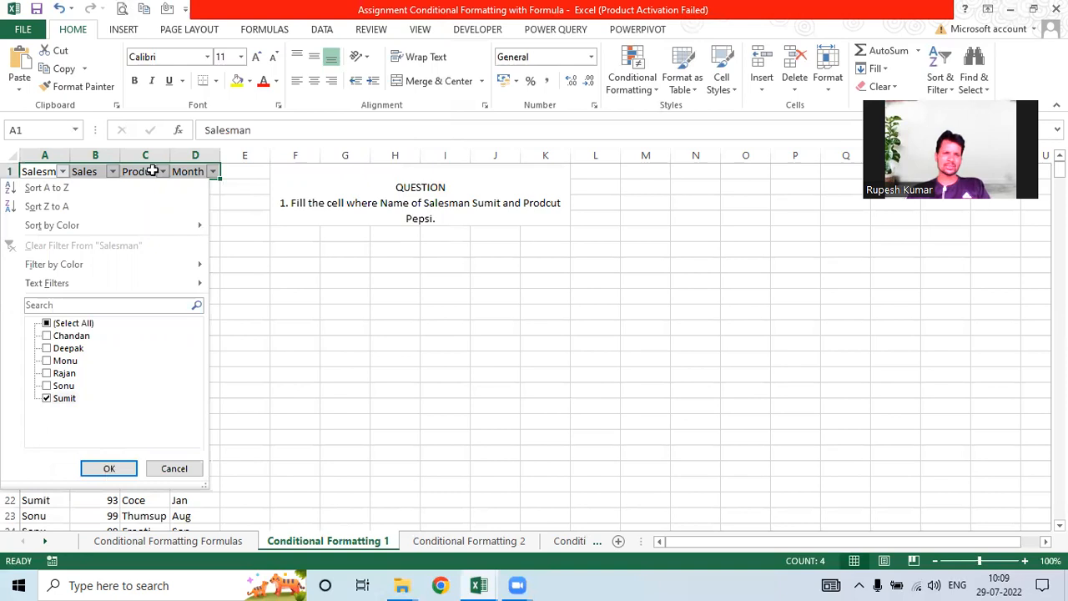
pyautogui.press('Return')
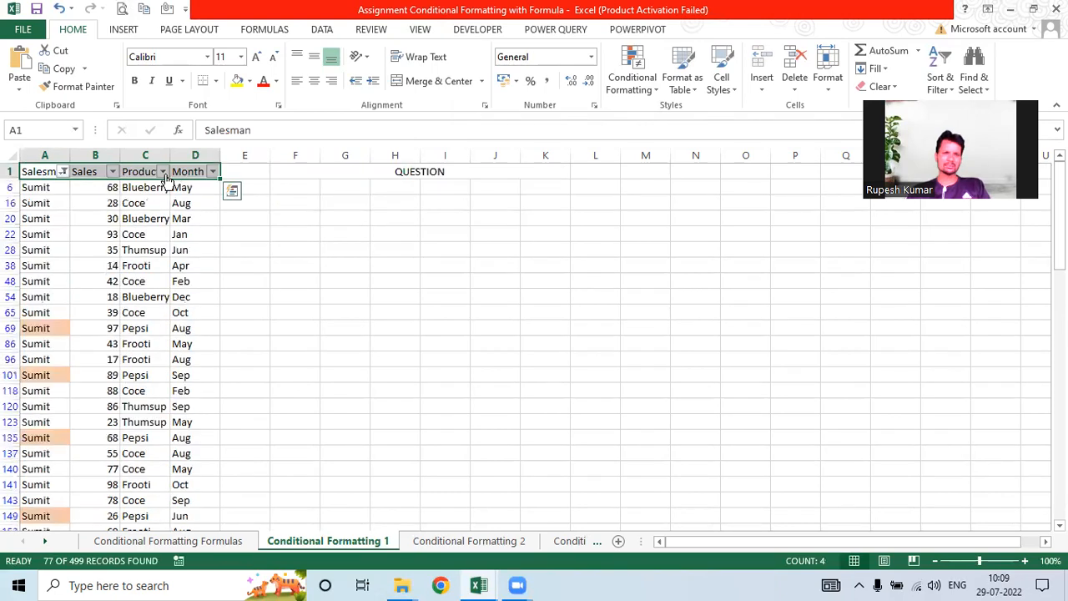
pyautogui.click(163, 171)
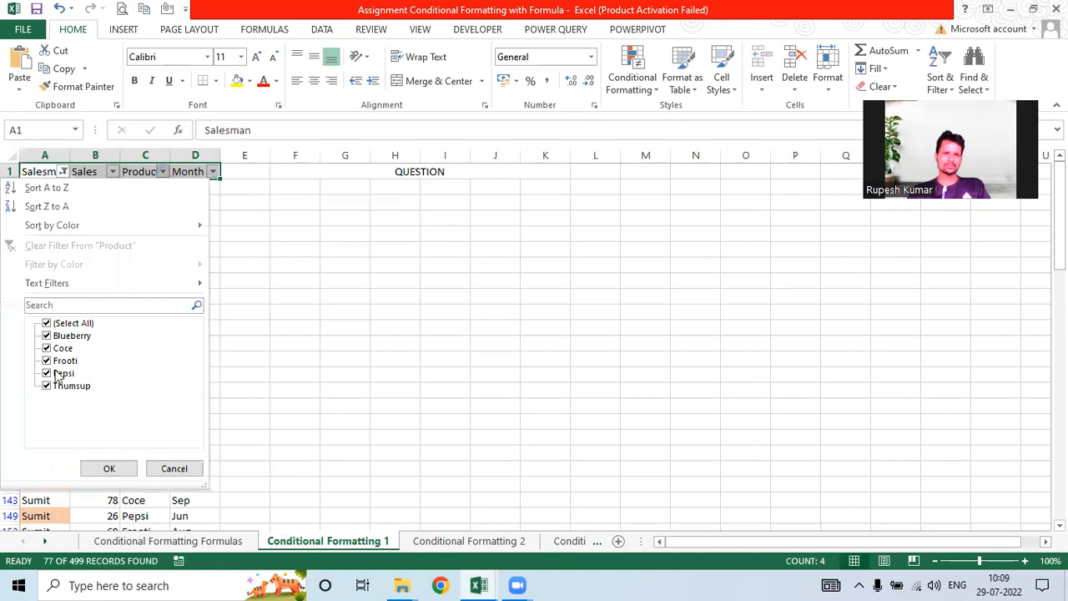
pyautogui.click(46, 323)
pyautogui.click(47, 373)
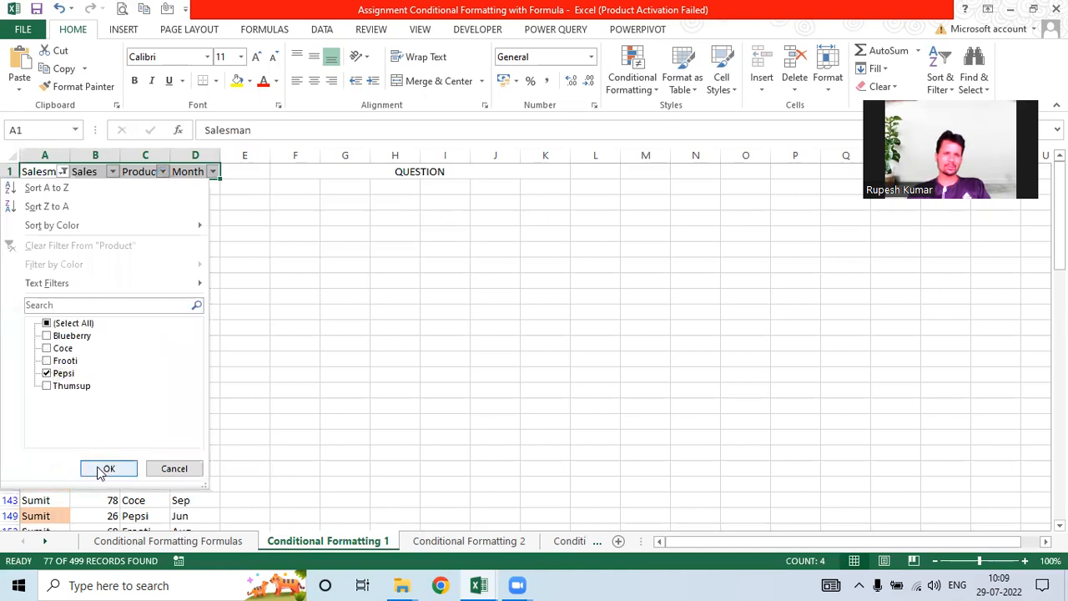
pyautogui.click(100, 470)
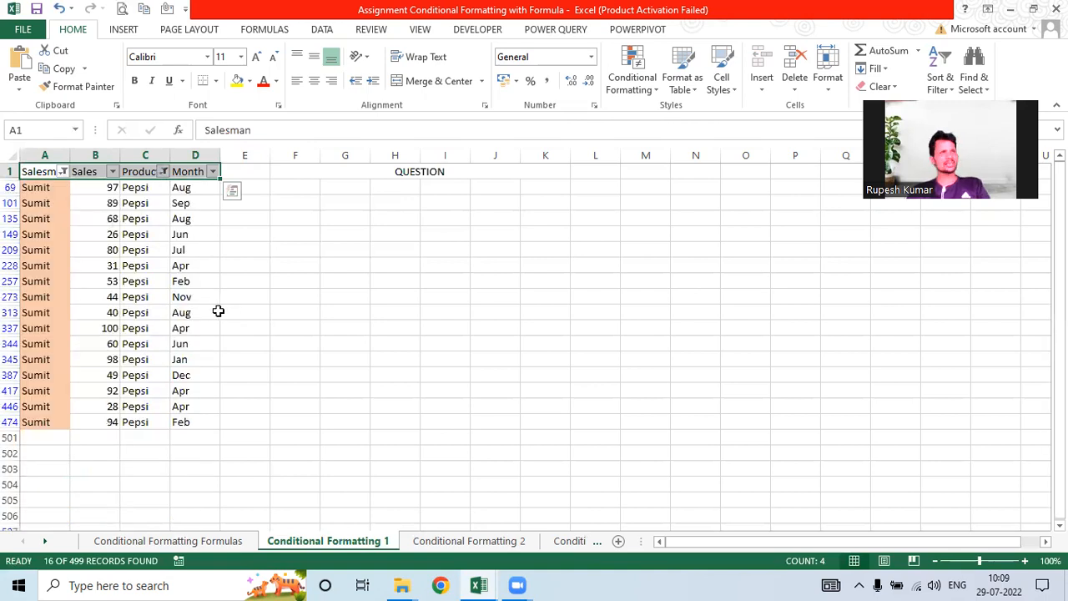
pyautogui.click(139, 280)
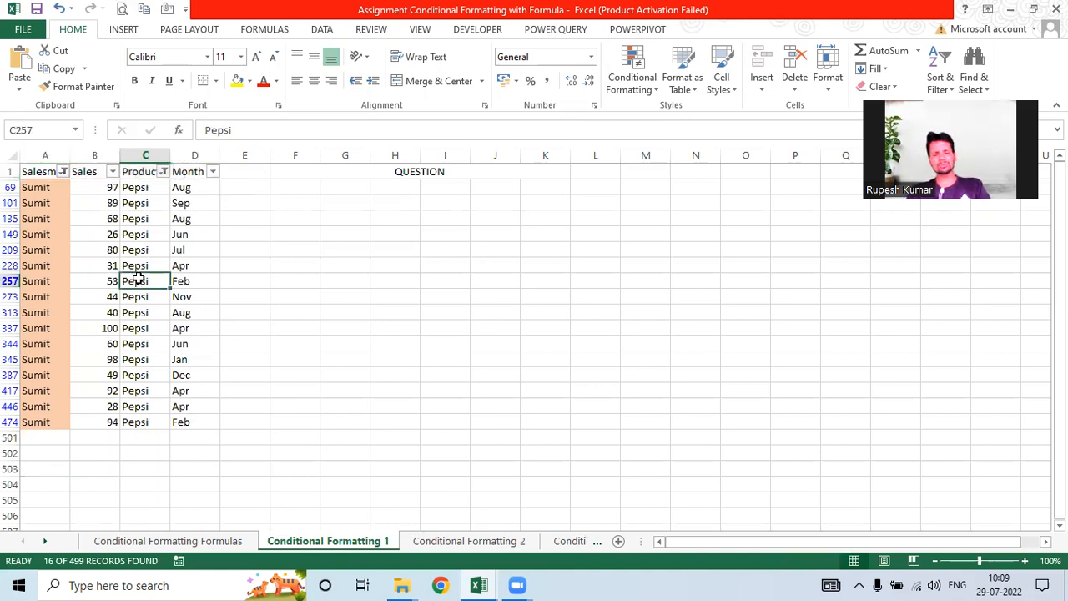
# Step: Change row 257's product to Coke, then remove the filters so all rows show
pyautogui.write('Co')
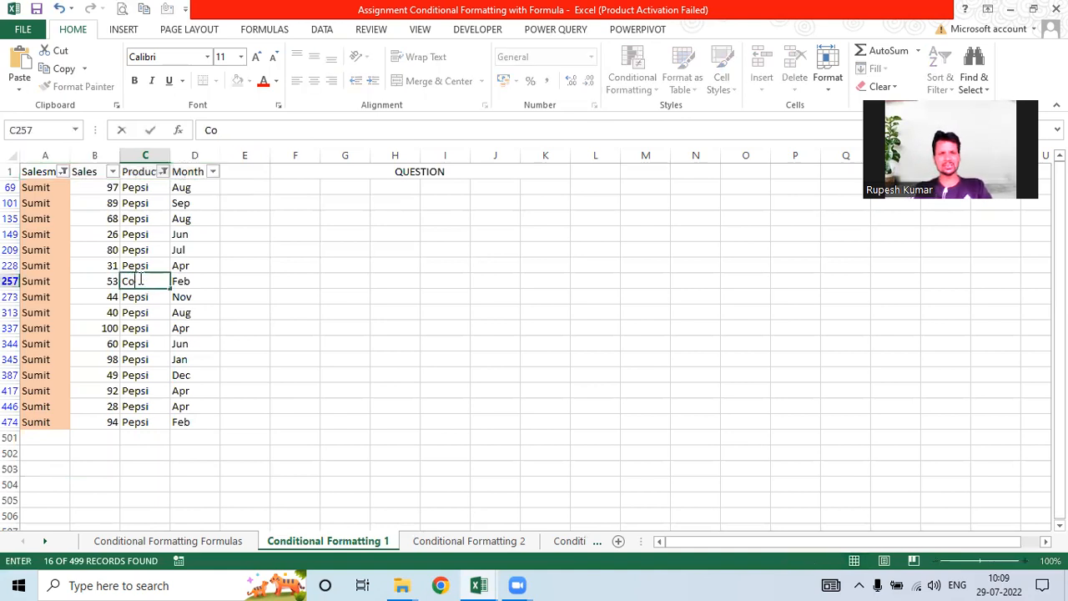
pyautogui.write('ke')
pyautogui.press('Return')
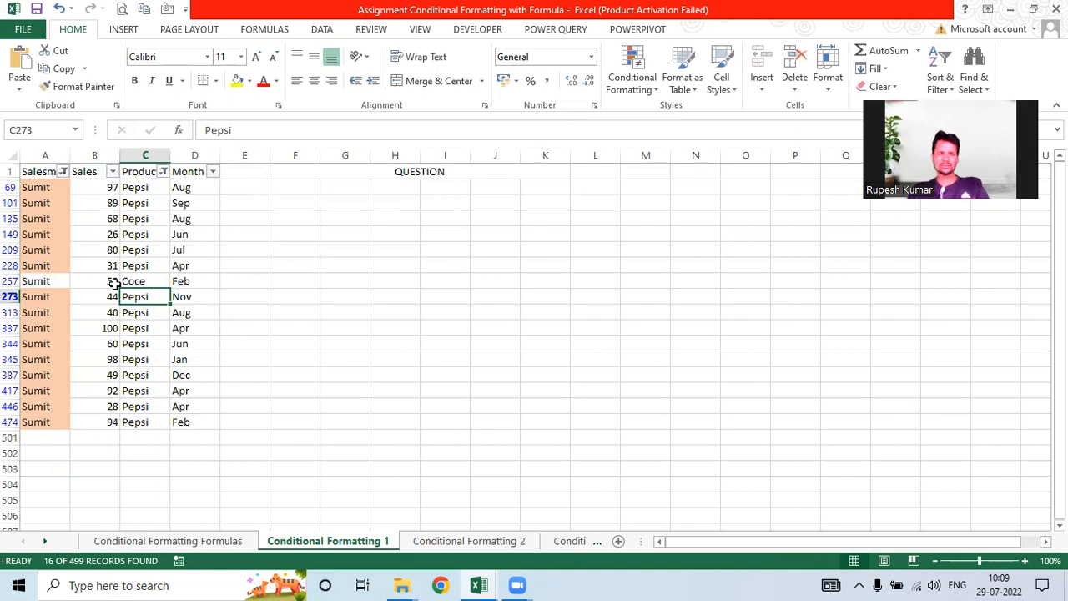
pyautogui.click(40, 171)
pyautogui.hotkey('ctrl', 'shift', 'Right')
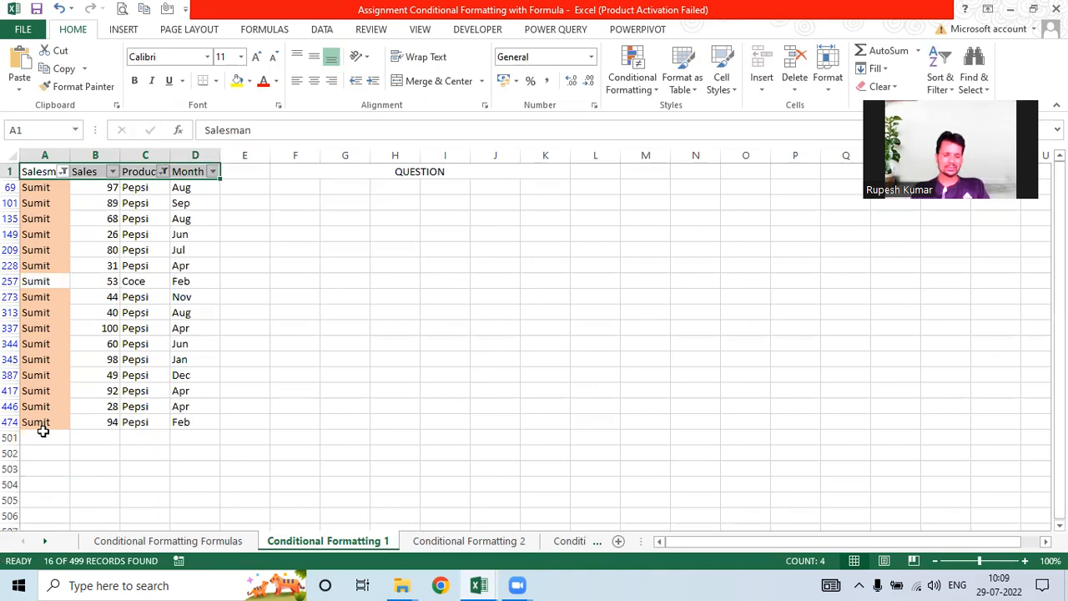
pyautogui.hotkey('ctrl', 'shift', 'l')
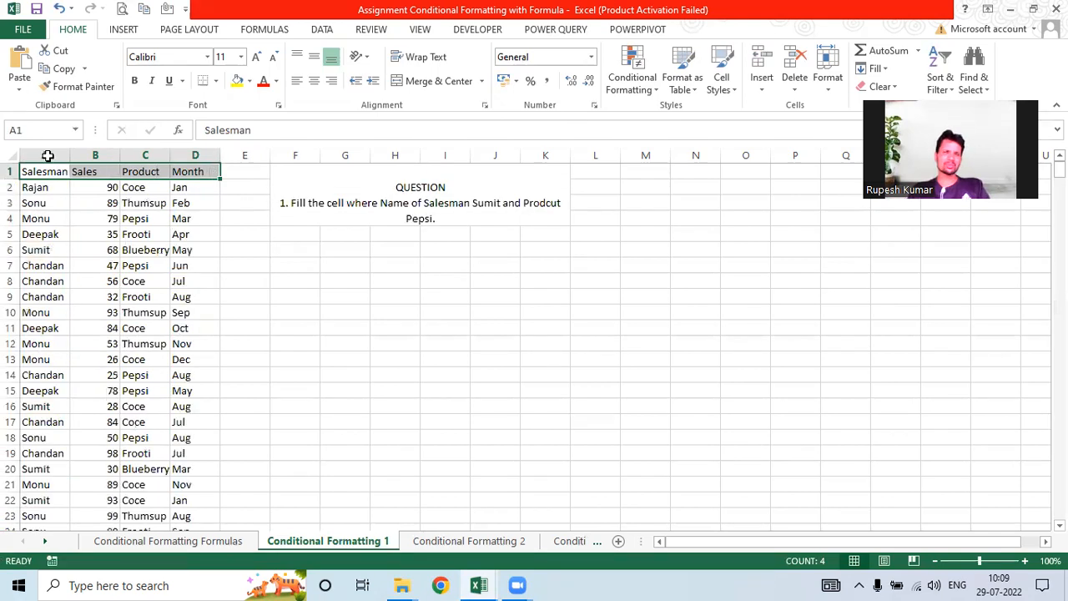
pyautogui.click(45, 156)
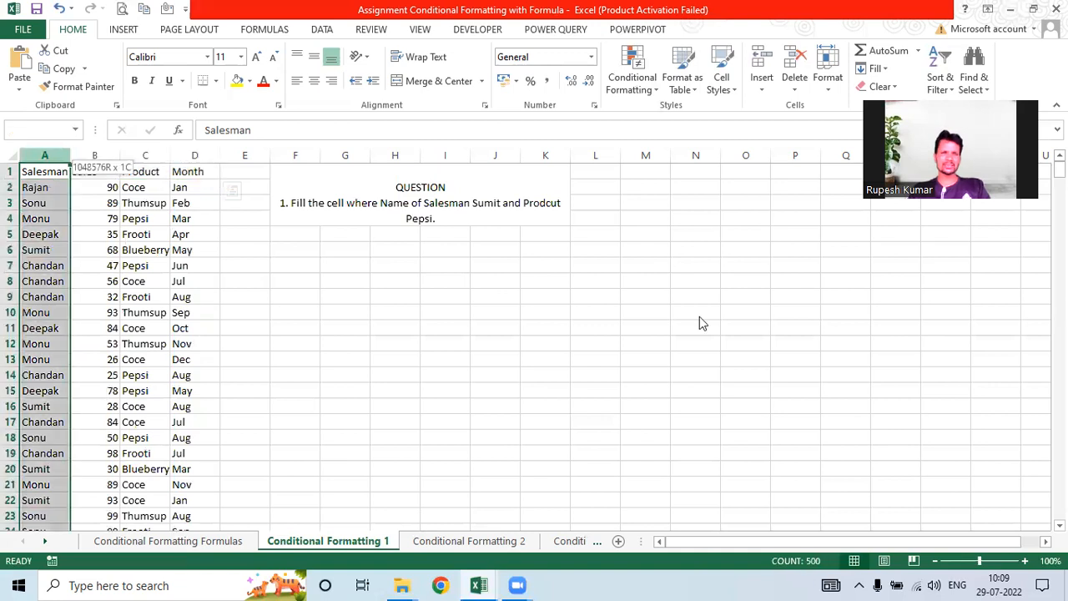
# Step: On the Conditional Formatting 2 sheet, begin an AND formula in E2 testing A2="Rajan"
pyautogui.click(485, 544)
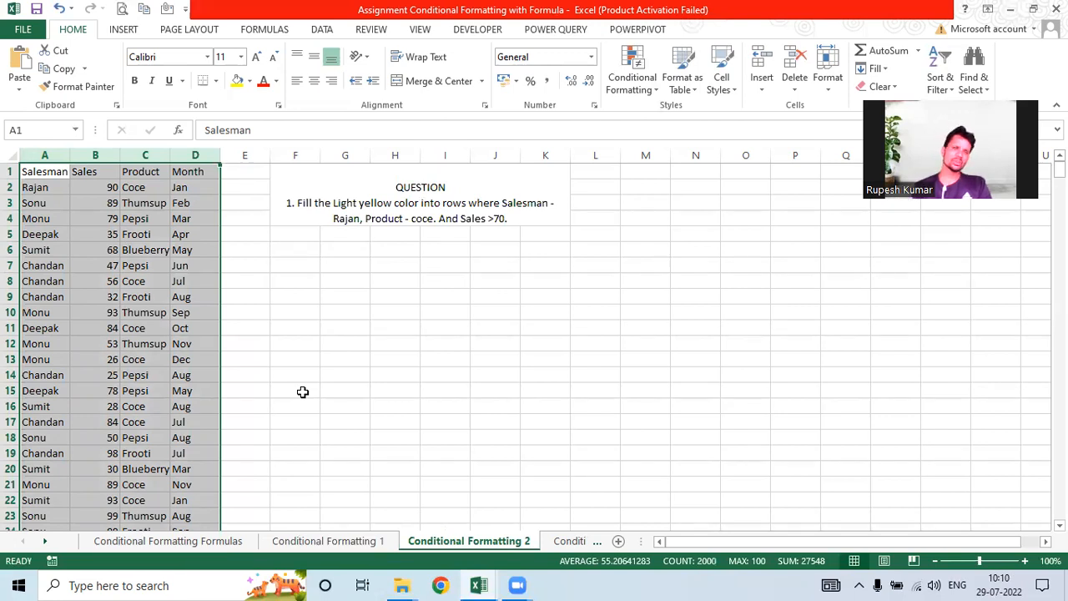
pyautogui.click(250, 169)
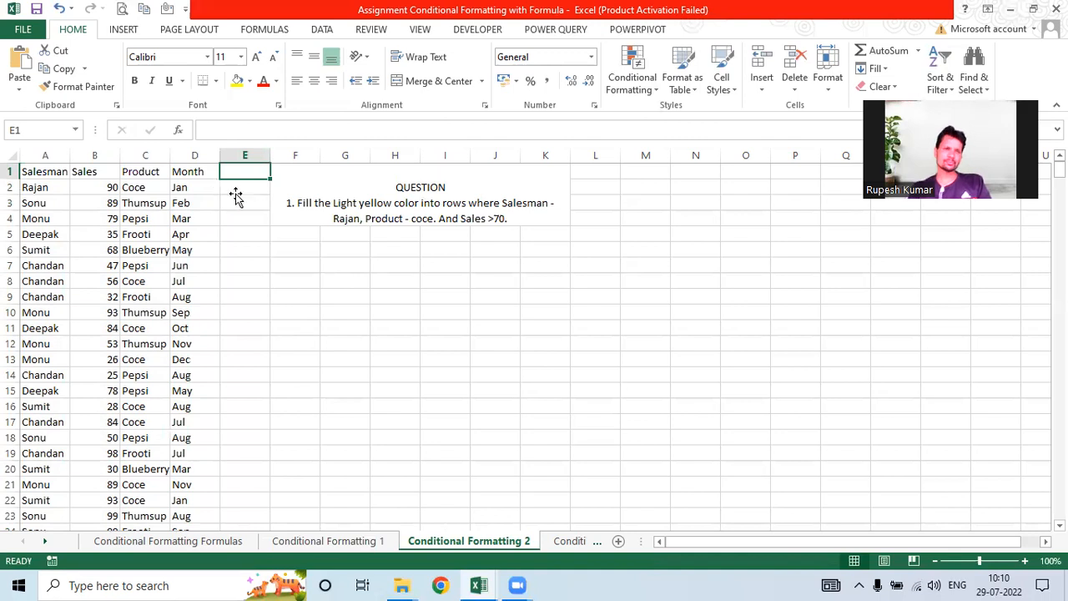
pyautogui.press('Down')
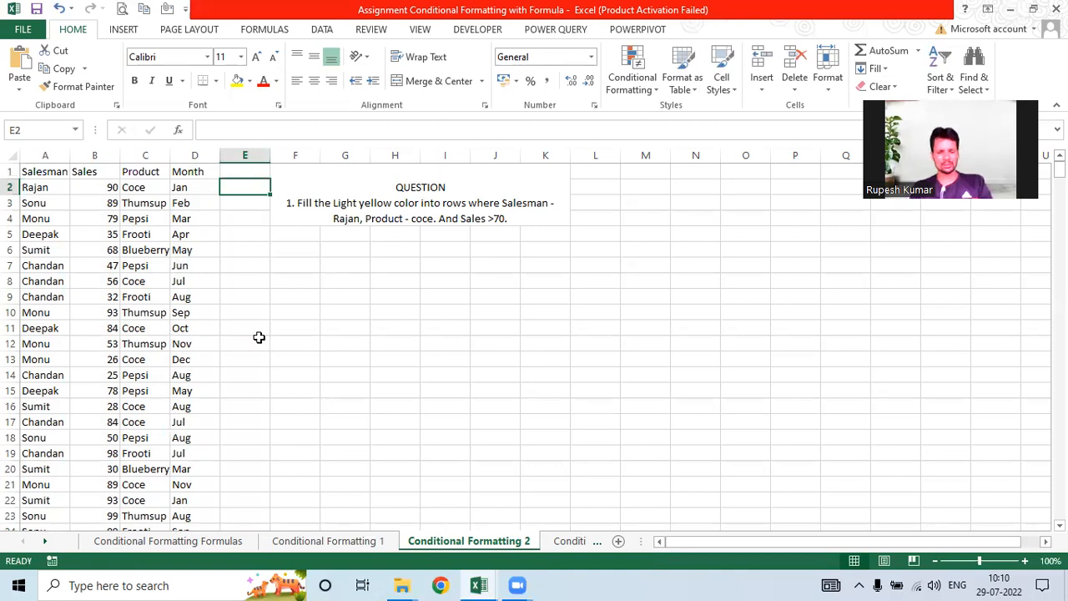
pyautogui.write('=if(')
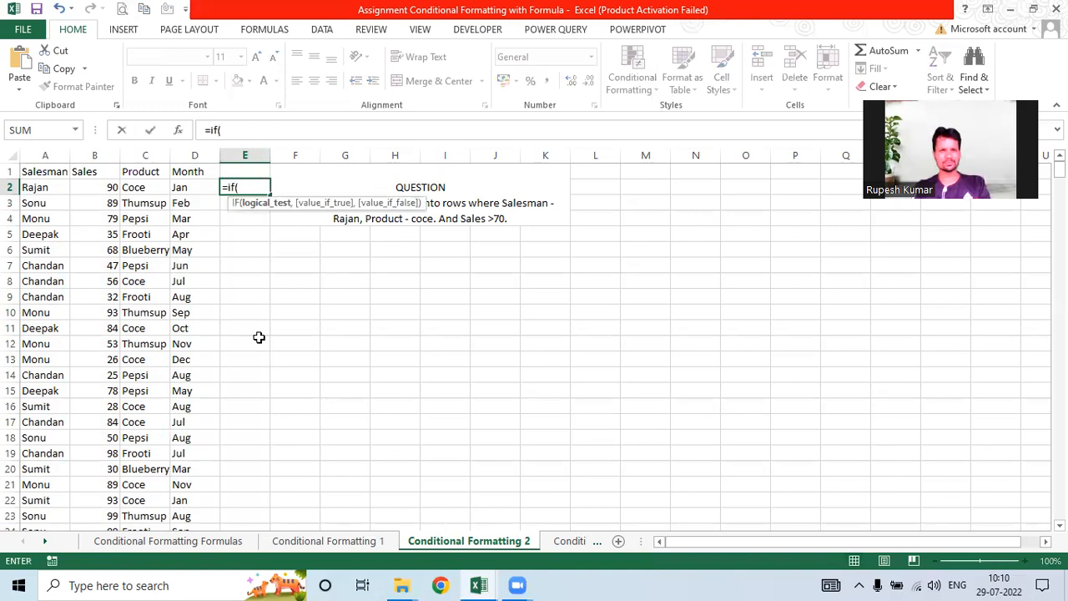
pyautogui.press('BackSpace')
pyautogui.press('BackSpace')
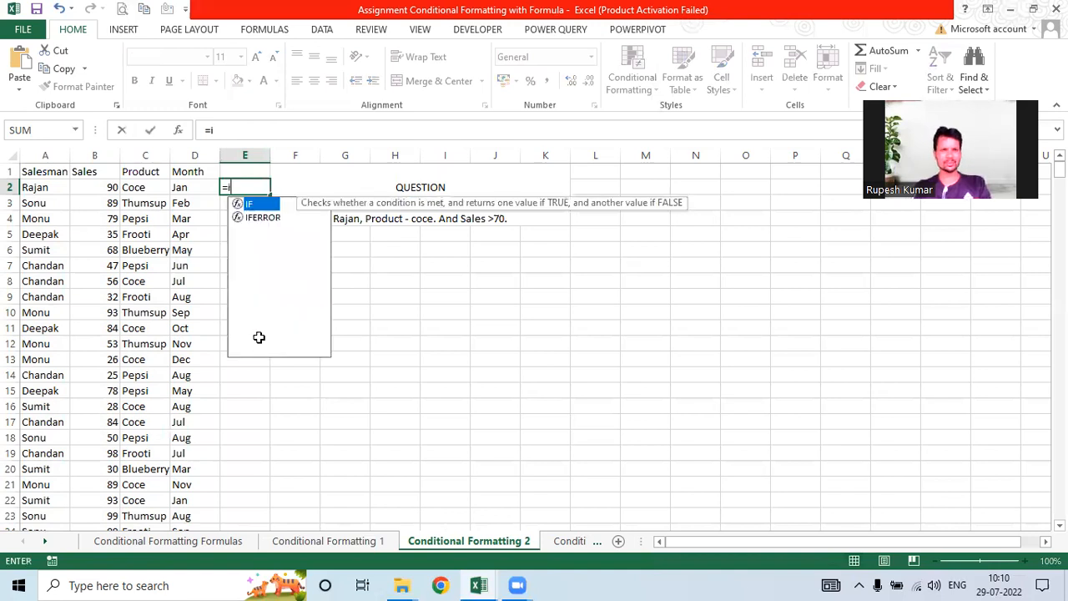
pyautogui.press('BackSpace')
pyautogui.write('and(')
pyautogui.click(35, 187)
pyautogui.write('=')
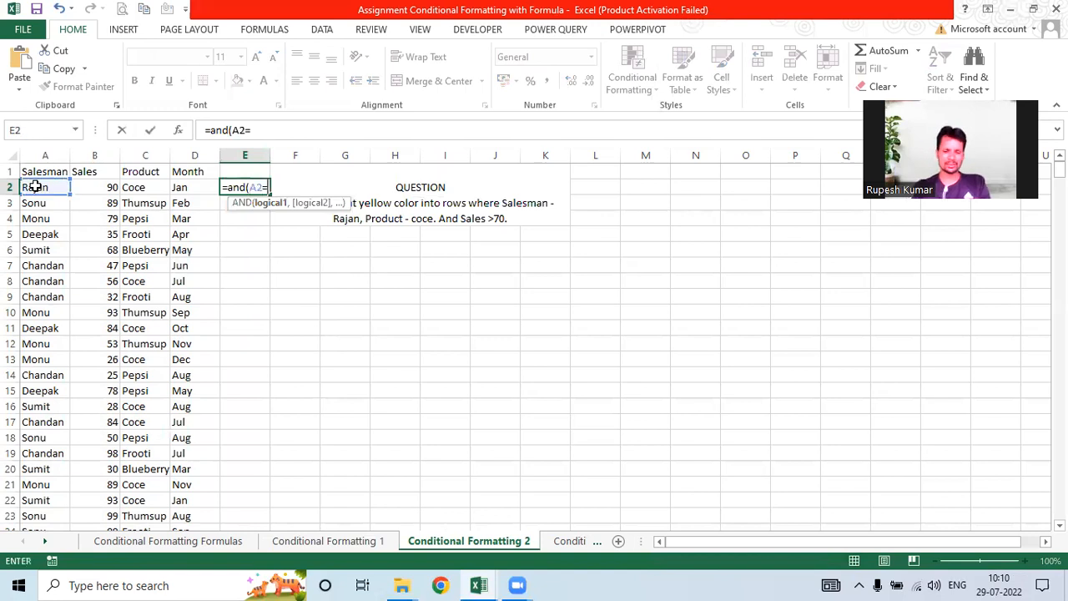
pyautogui.write('"Rja')
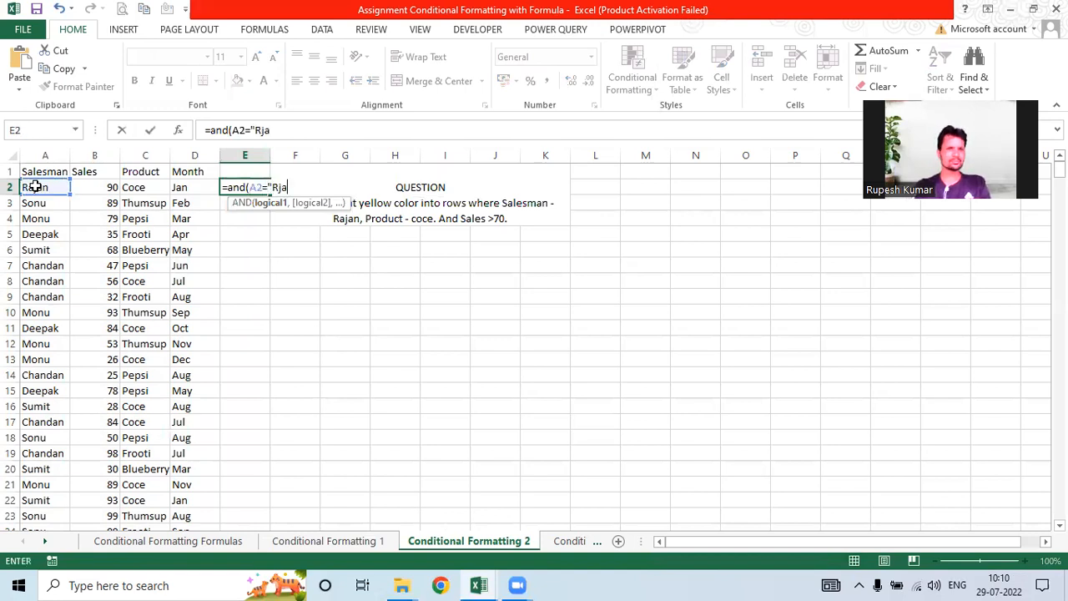
pyautogui.write('ja')
pyautogui.press('BackSpace')
pyautogui.press('BackSpace')
pyautogui.press('BackSpace')
pyautogui.press('BackSpace')
pyautogui.write('aj')
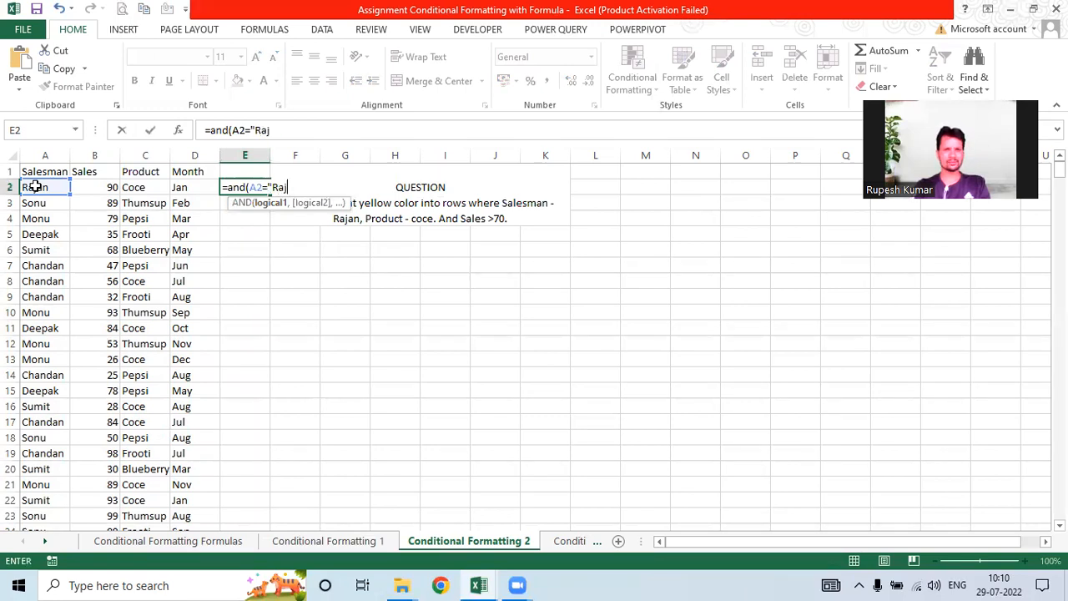
pyautogui.write('an",')
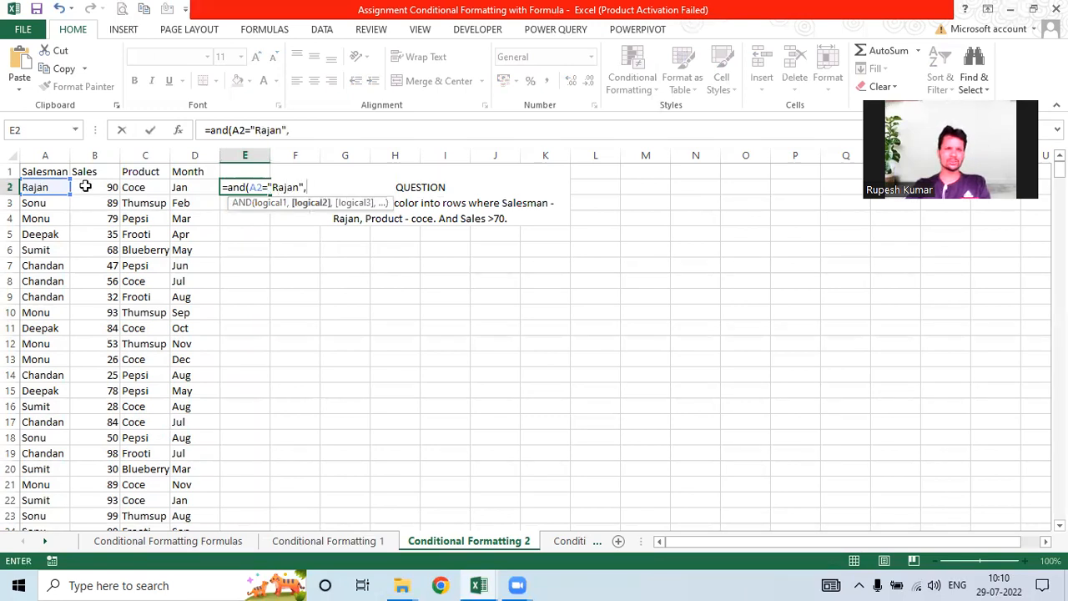
# Step: Add the B2>70 and C2="Coce" conditions and commit the formula
pyautogui.click(85, 187)
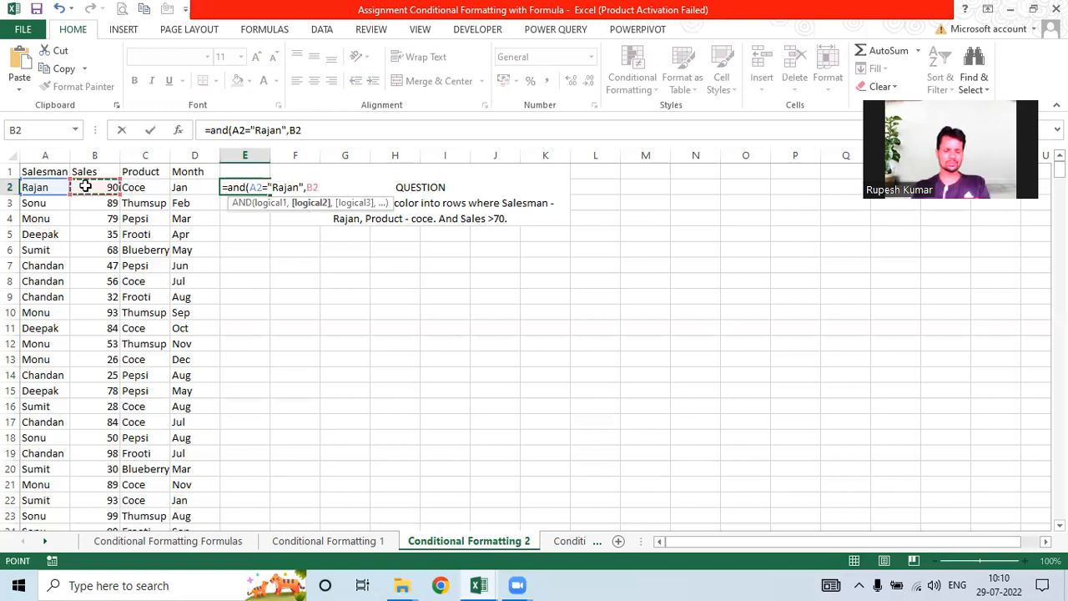
pyautogui.write('>70')
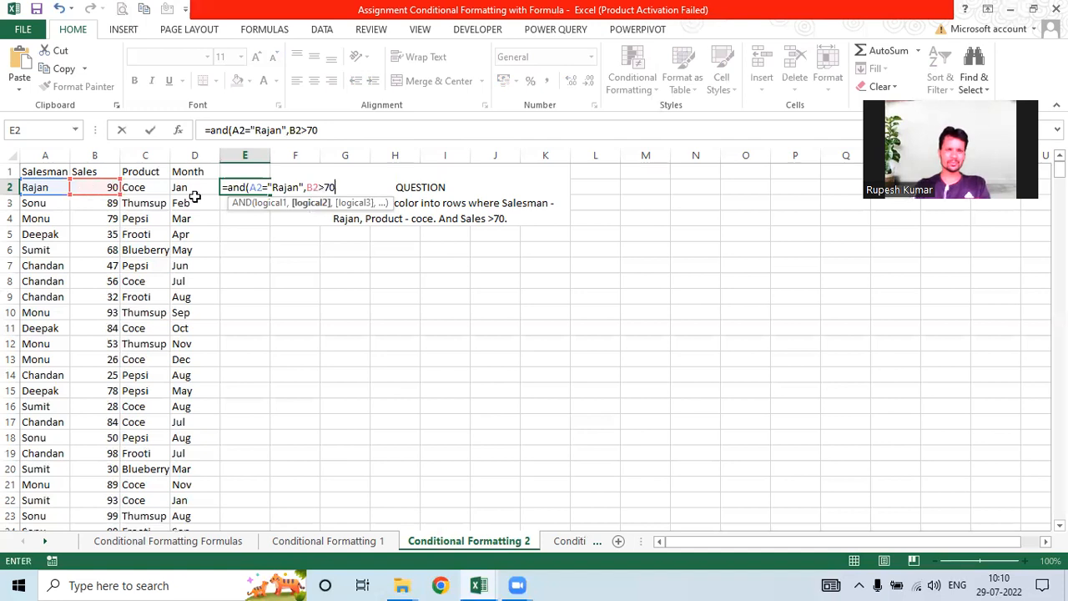
pyautogui.write(',')
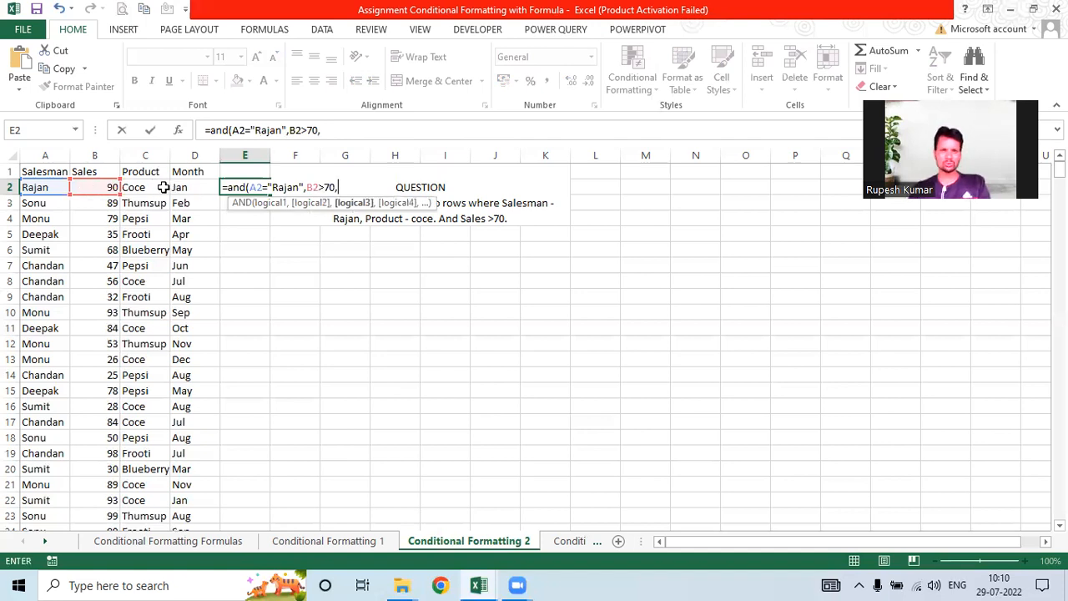
pyautogui.click(155, 187)
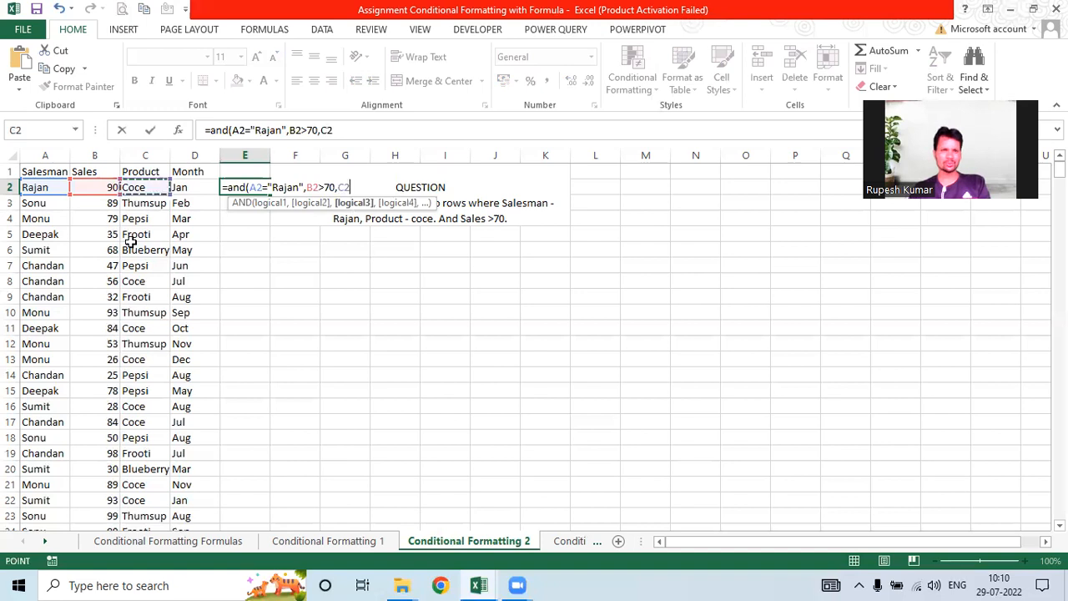
pyautogui.write('="Coce"')
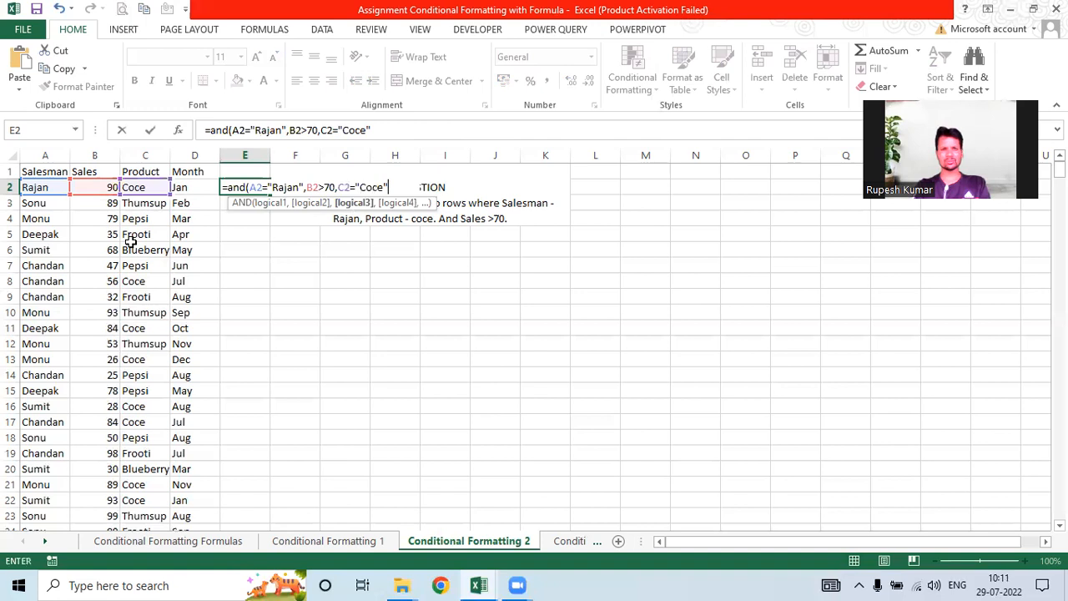
pyautogui.write(')')
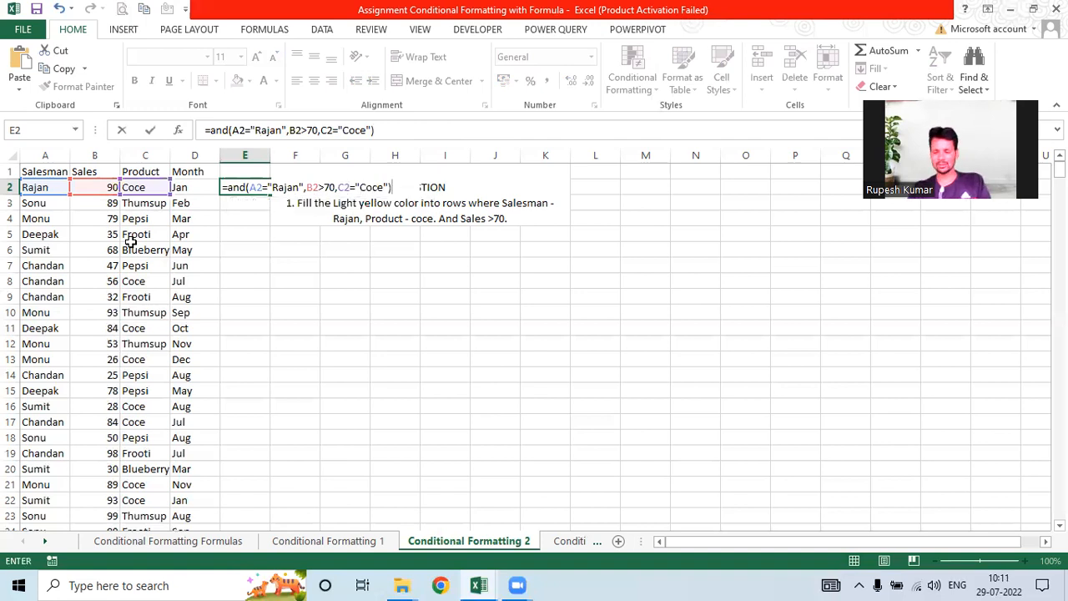
pyautogui.press('Return')
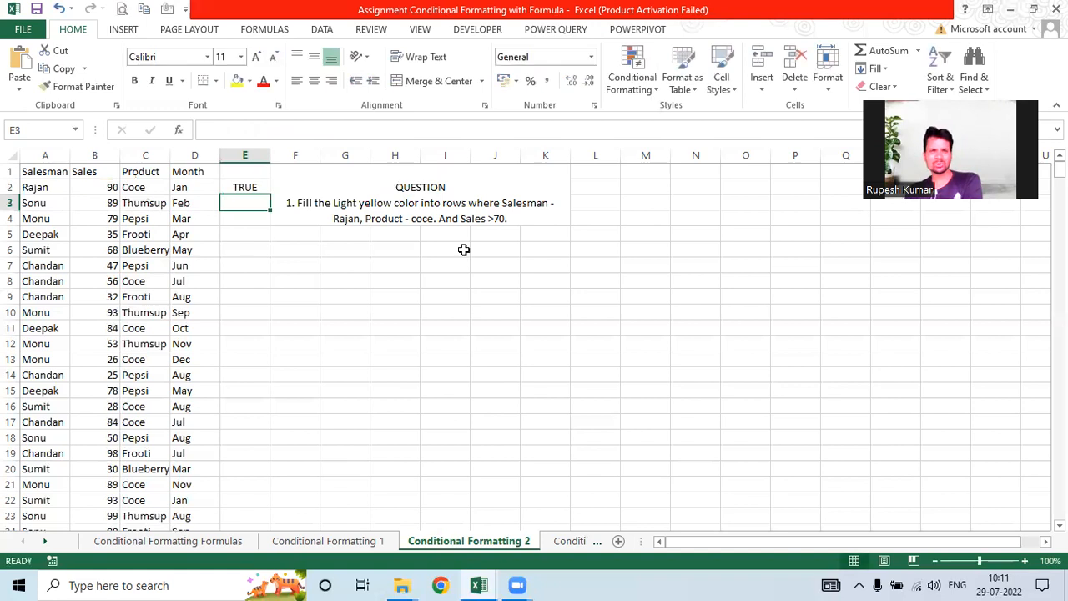
pyautogui.press('Up')
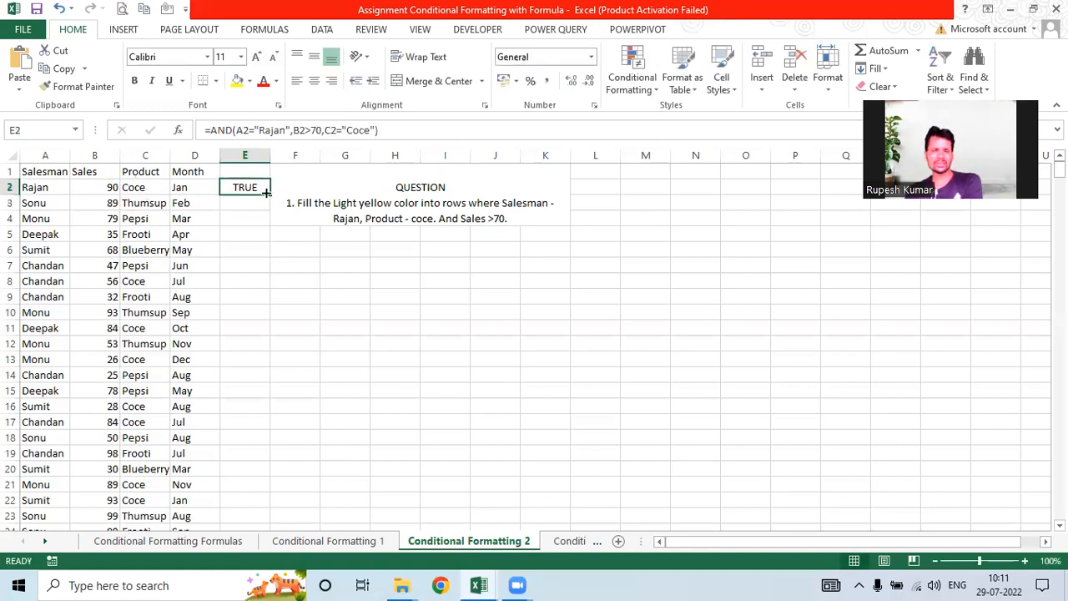
# Step: Fill E2's Rajan/Coce/>70 AND formula down column E
pyautogui.moveTo(264, 195); pyautogui.dragTo(222, 525)
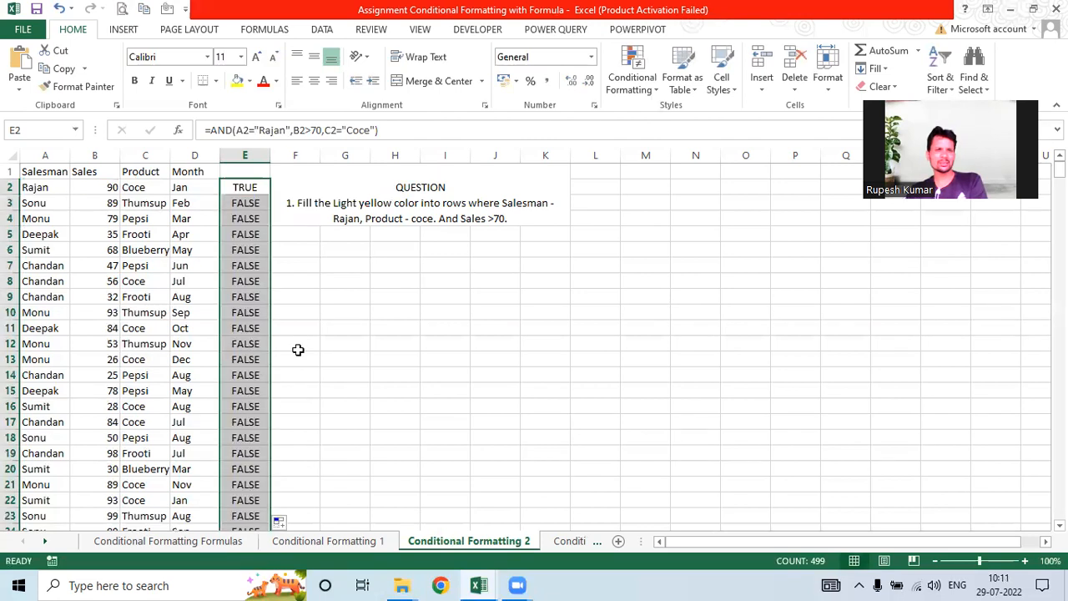
pyautogui.click(240, 344)
pyautogui.scroll(-11, 240, 347)
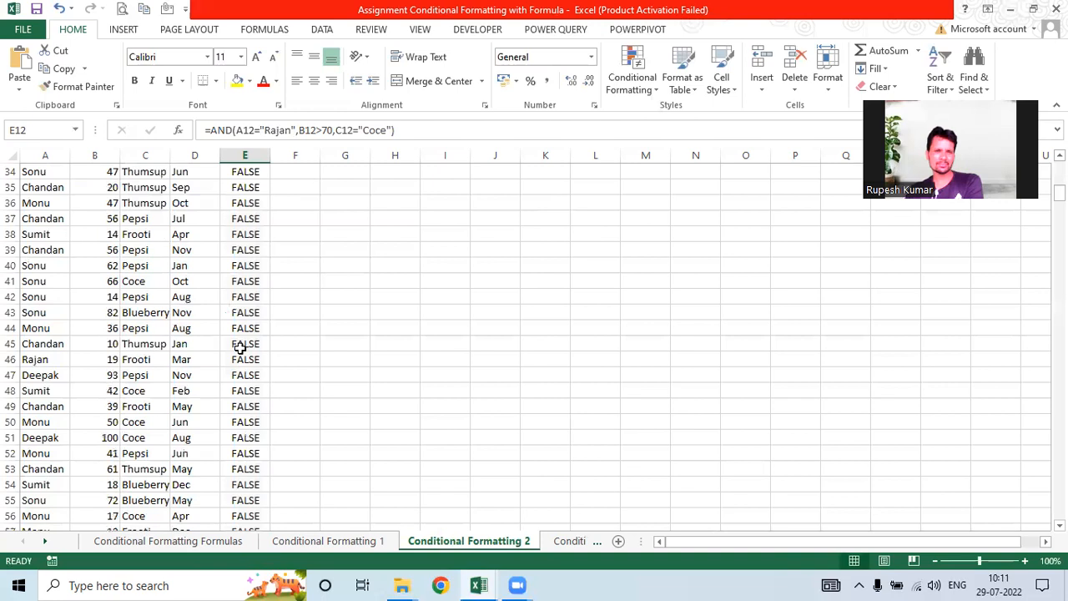
pyautogui.scroll(-20, 241, 347)
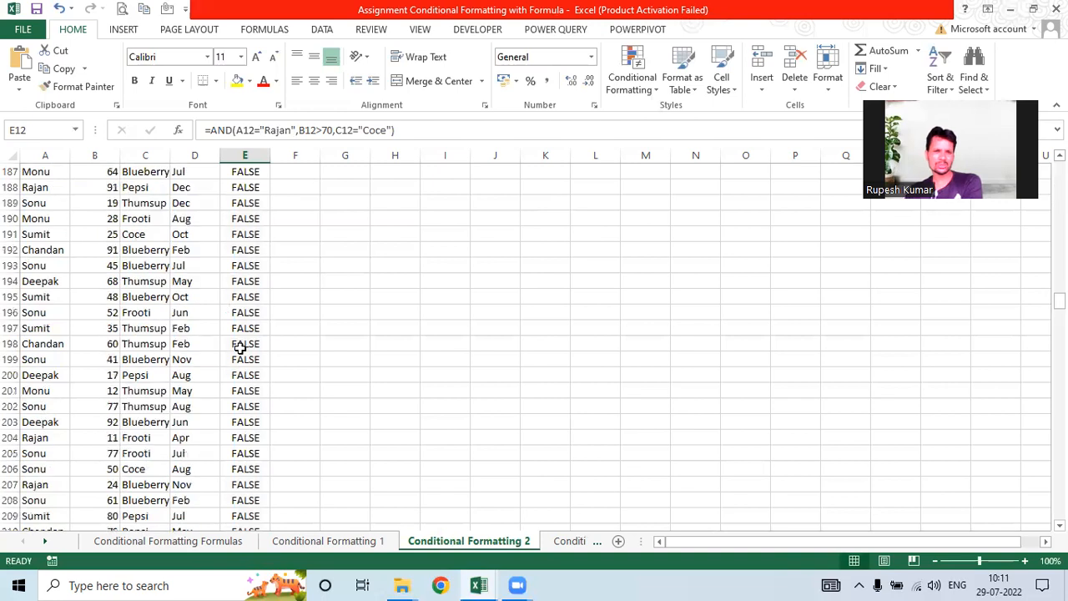
pyautogui.scroll(-20, 241, 347)
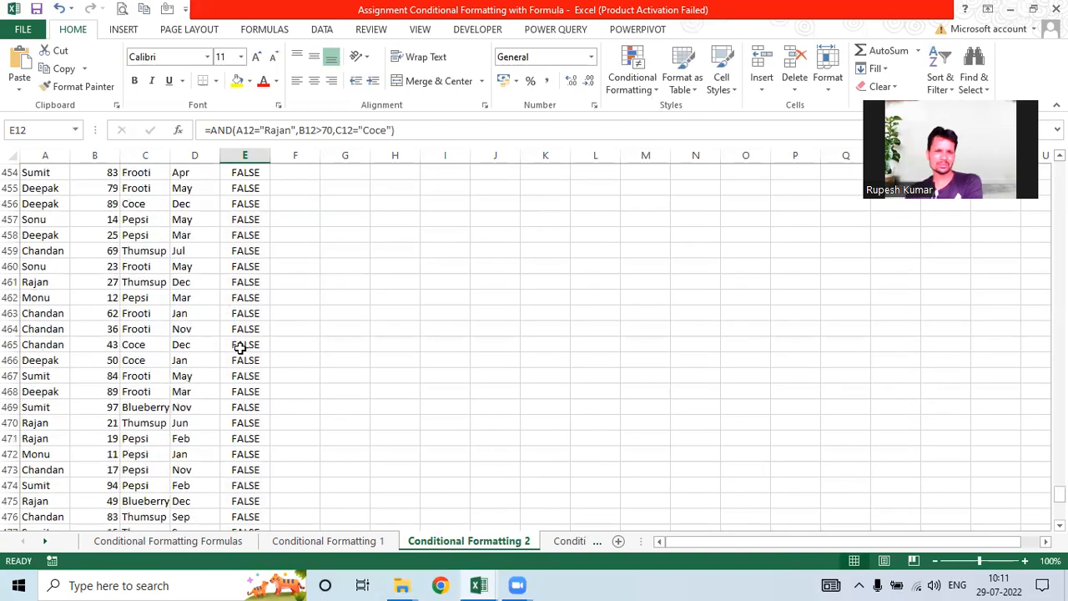
pyautogui.scroll(15, 64, 257)
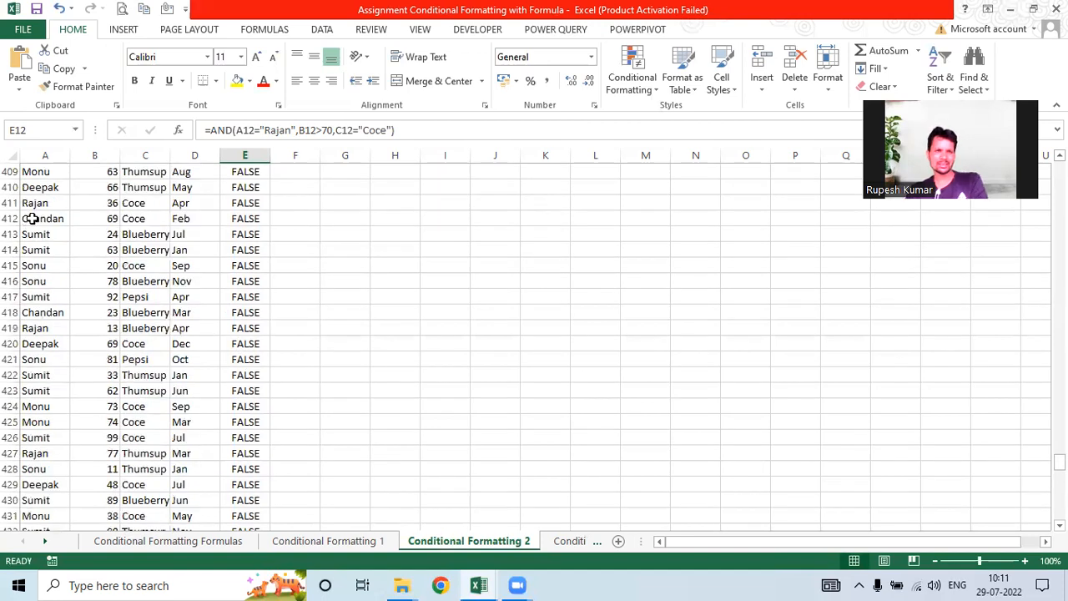
# Step: Change row 411's sales to 75 so its test returns TRUE
pyautogui.click(103, 202)
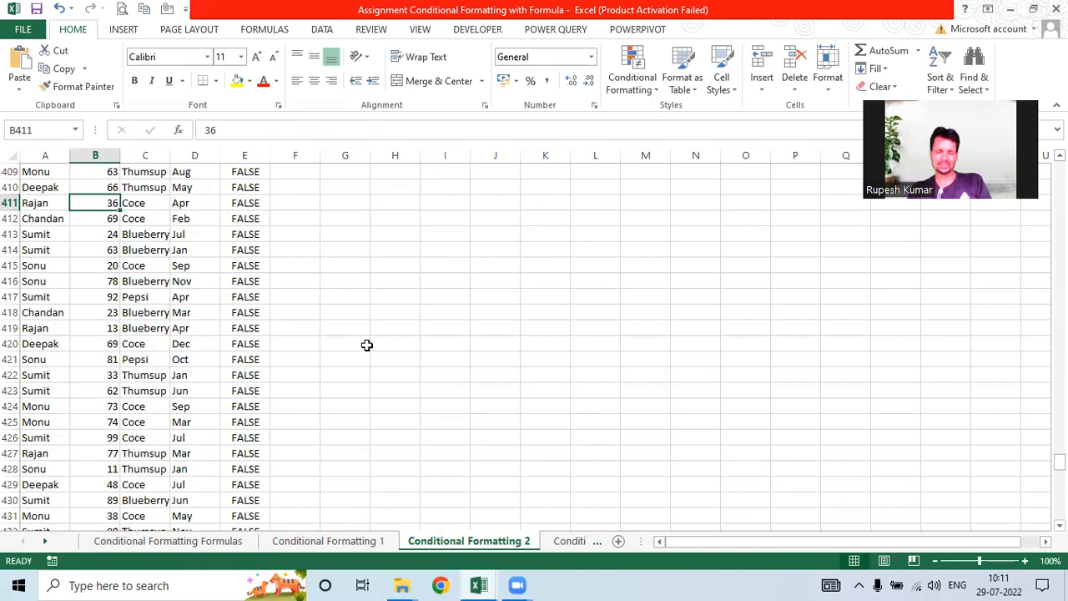
pyautogui.write('7')
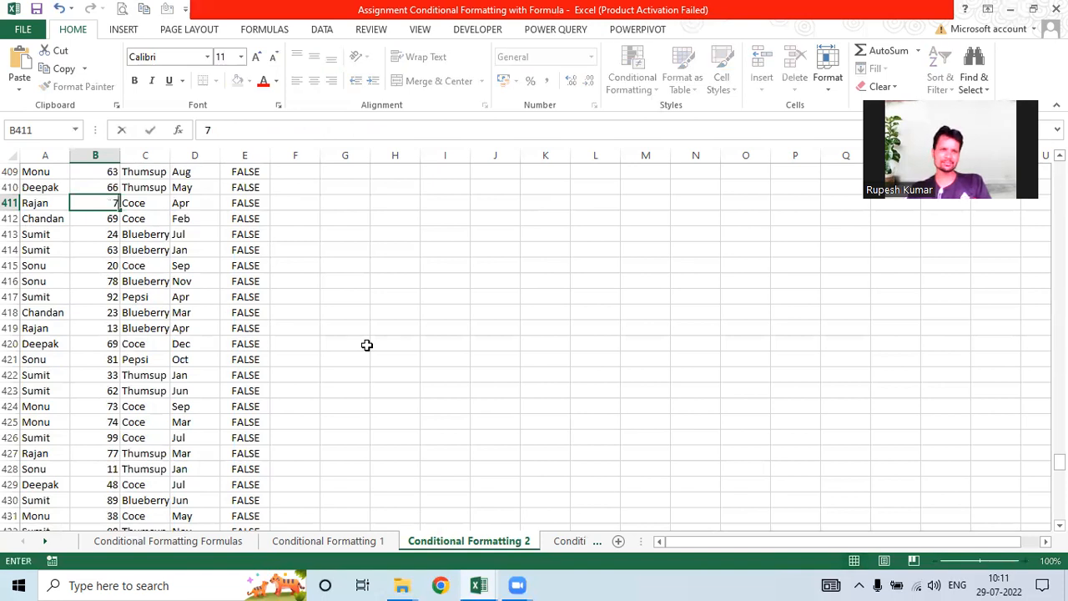
pyautogui.write('5')
pyautogui.press('Return')
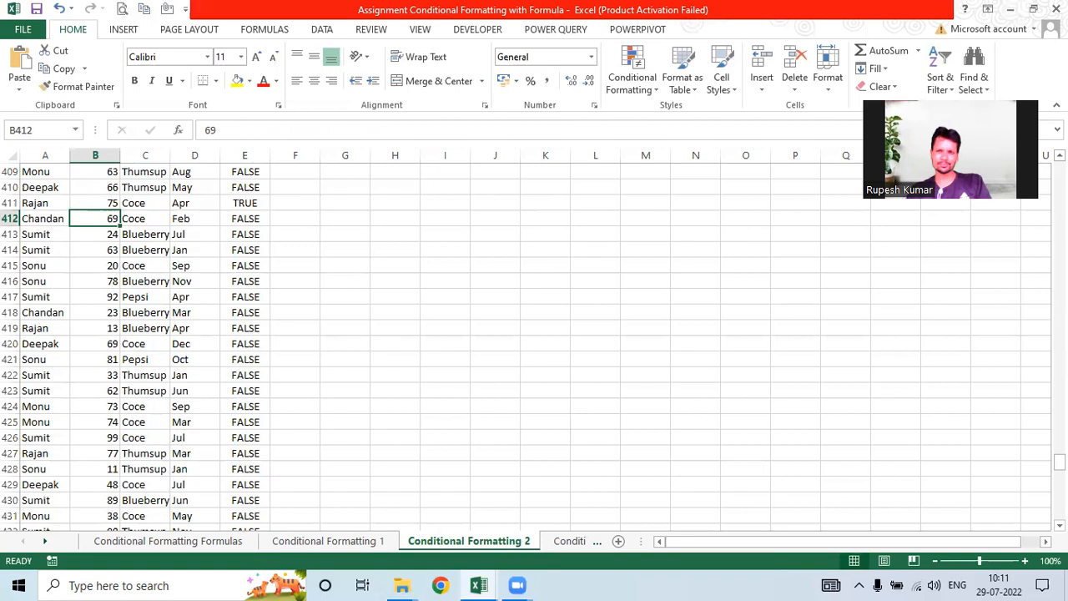
pyautogui.moveTo(1059, 462); pyautogui.dragTo(1059, 323)
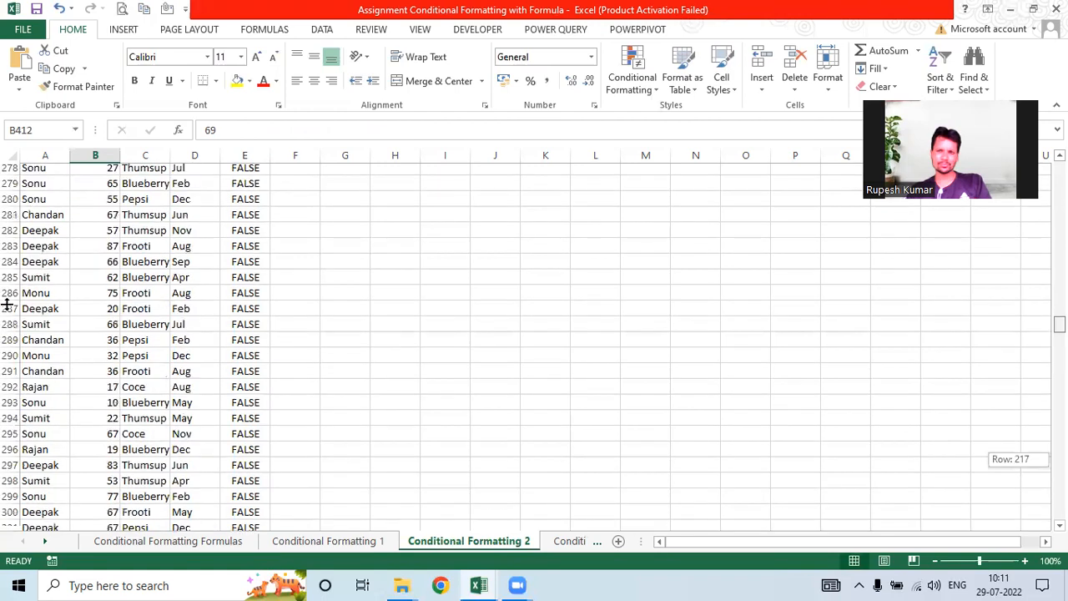
pyautogui.click(35, 191)
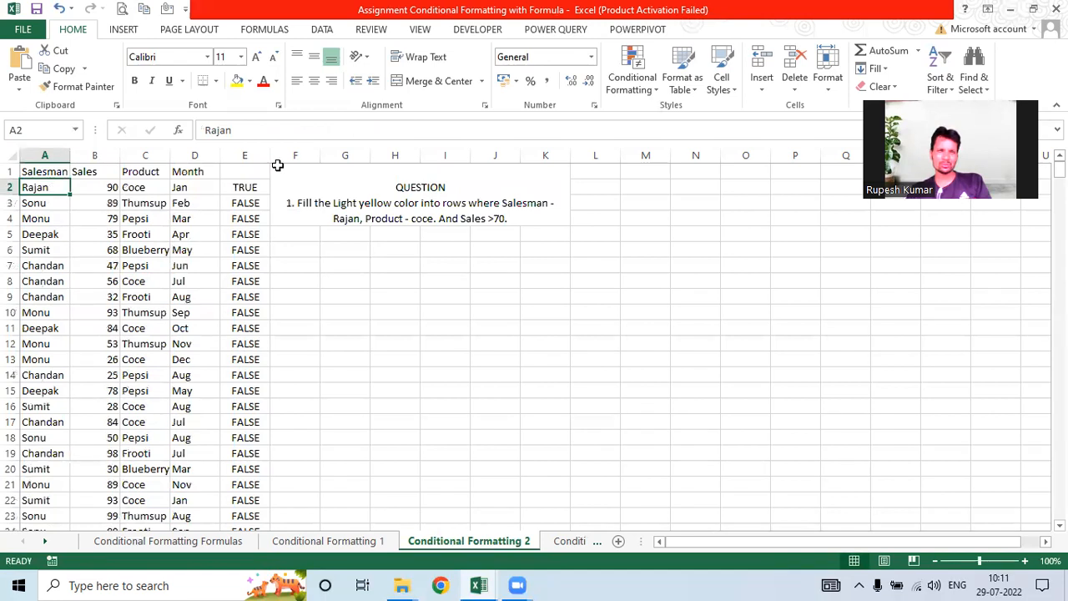
# Step: Check the AND helper formula in E2 and a lower row, then select A2:A500
pyautogui.keyDown('shift'); pyautogui.click(217, 192); pyautogui.keyUp('shift')
pyautogui.keyDown('shift'); pyautogui.click(227, 185); pyautogui.keyUp('shift')
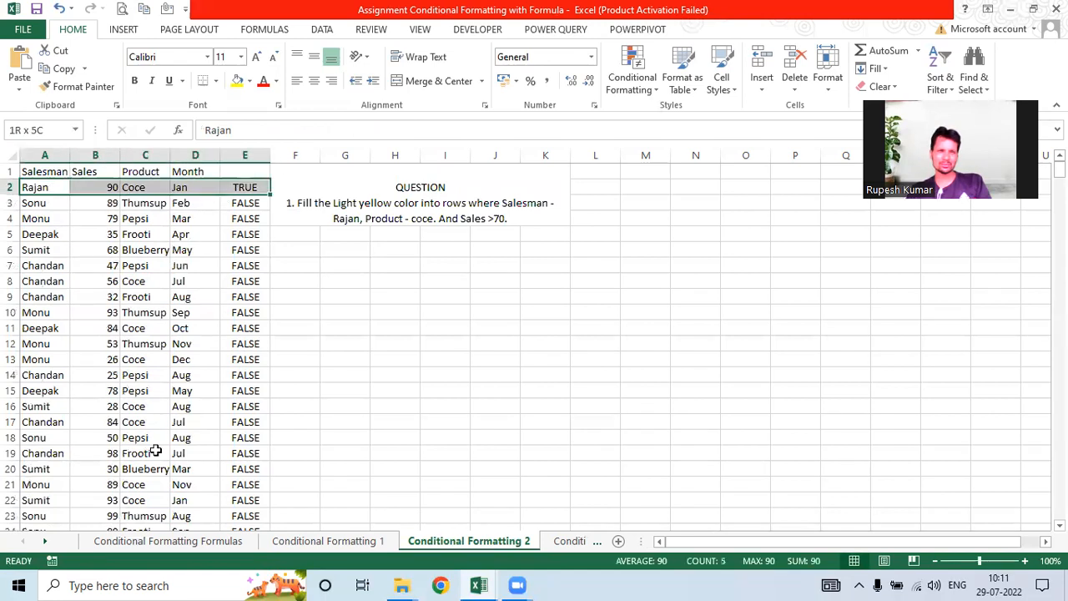
pyautogui.click(37, 185)
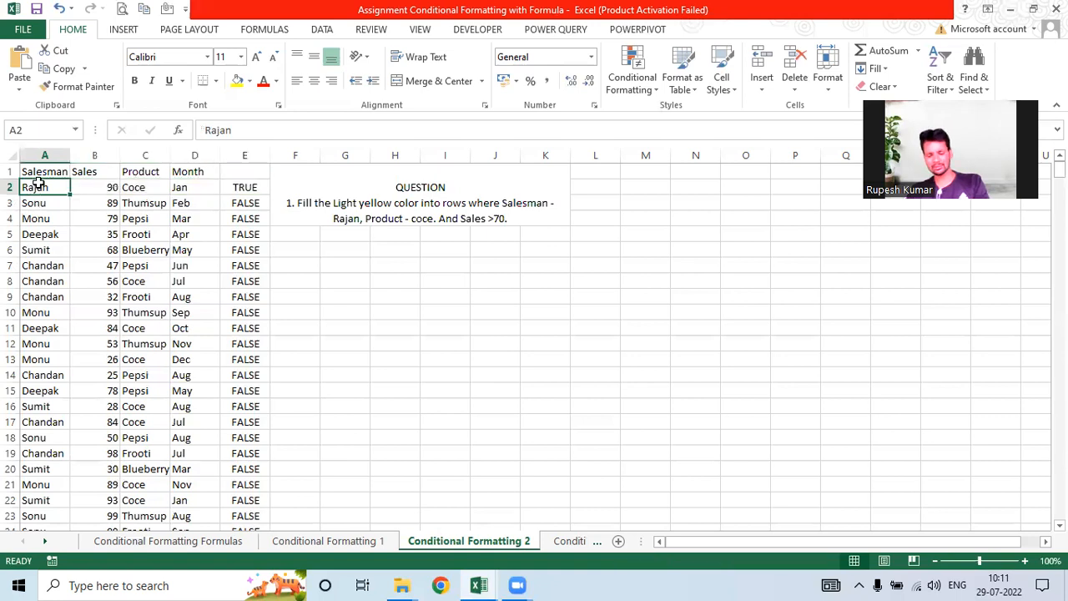
pyautogui.hotkey('ctrl', 'shift', 'Down')
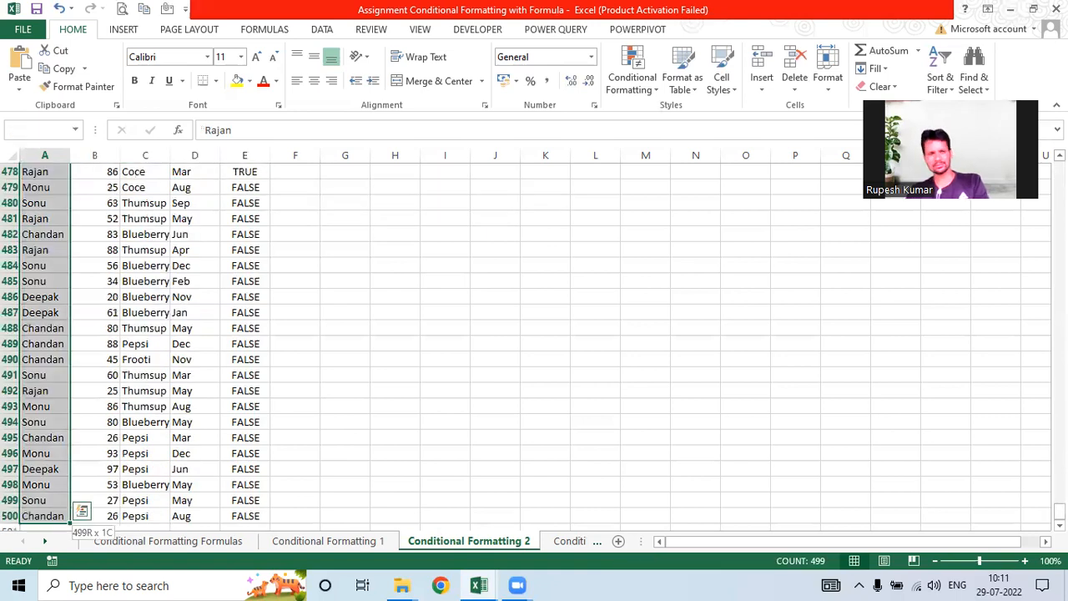
pyautogui.click(236, 270)
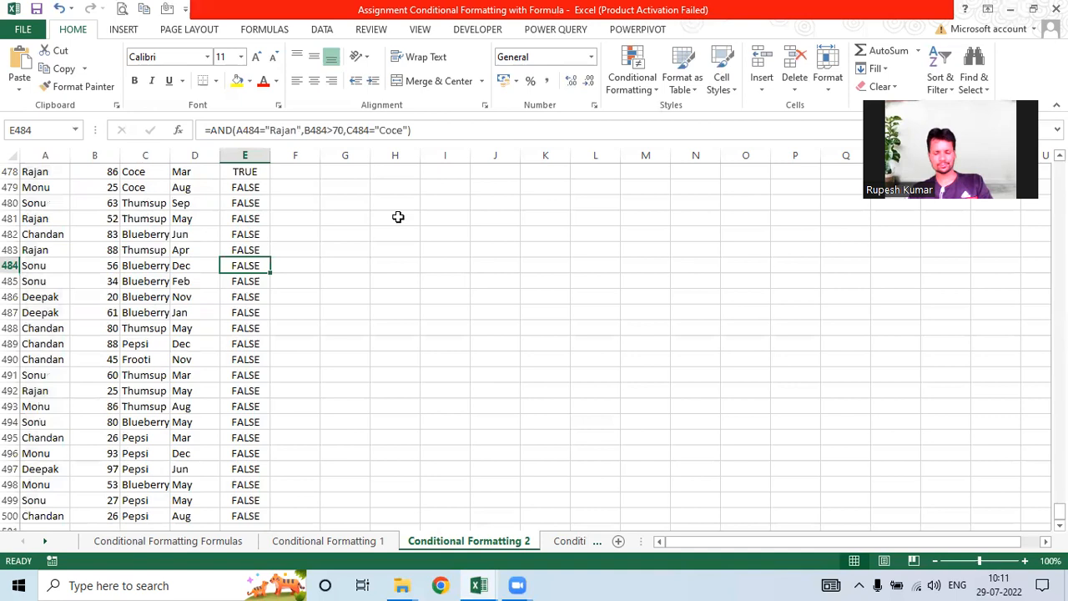
pyautogui.hotkey('ctrl', 'Up')
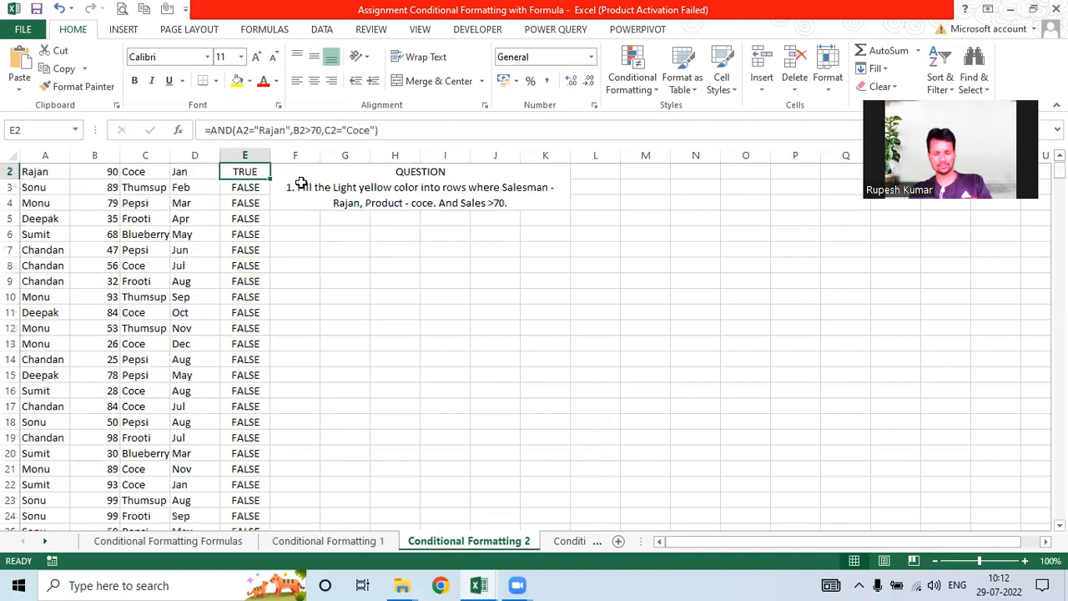
pyautogui.scroll(1, 234, 202)
pyautogui.moveTo(412, 130); pyautogui.dragTo(203, 130)
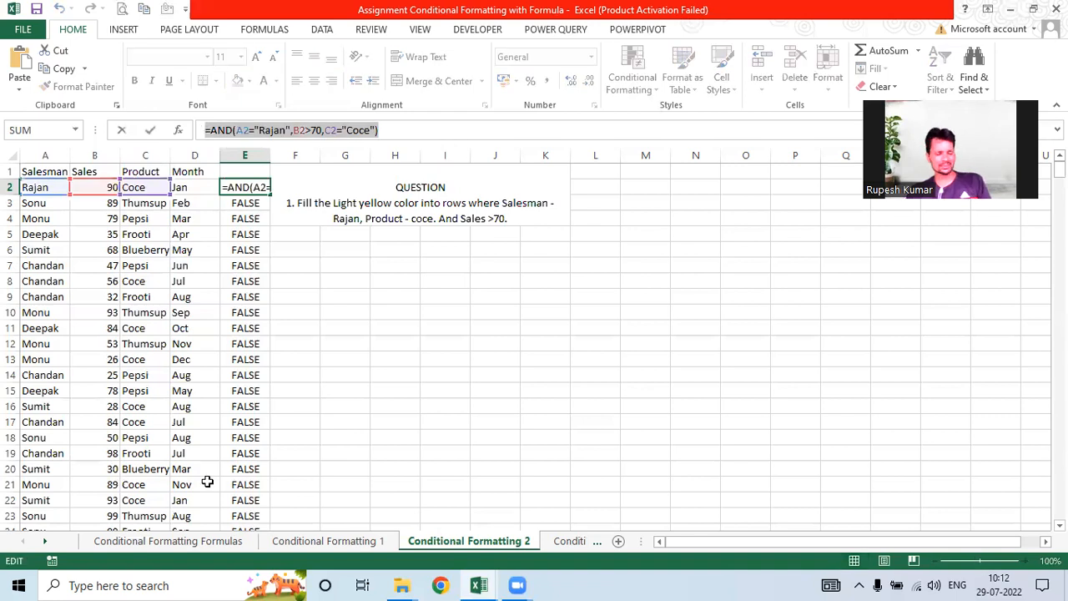
pyautogui.press('Escape')
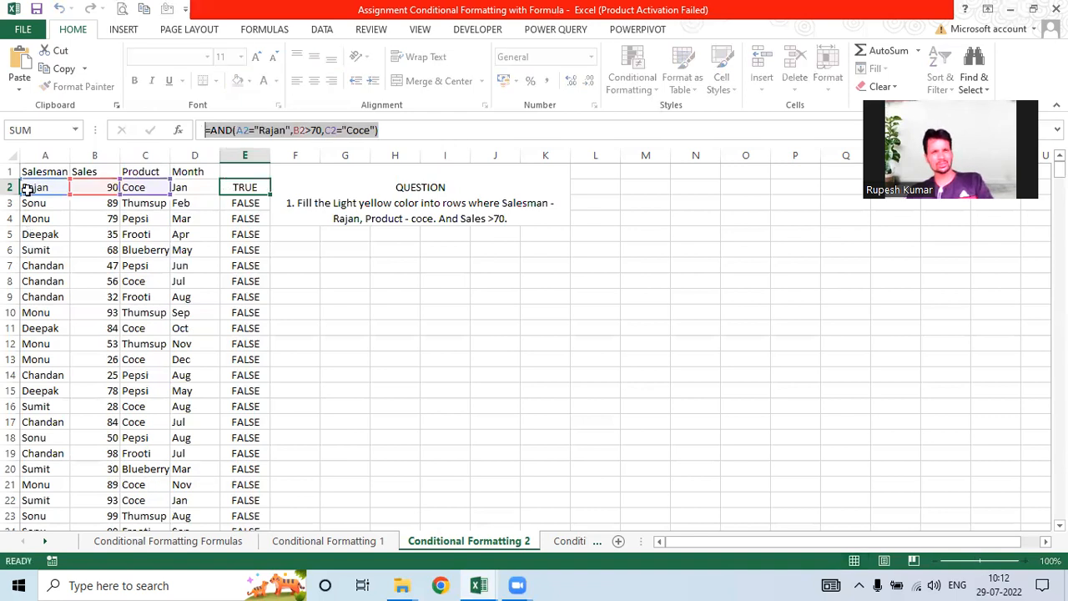
pyautogui.click(28, 190)
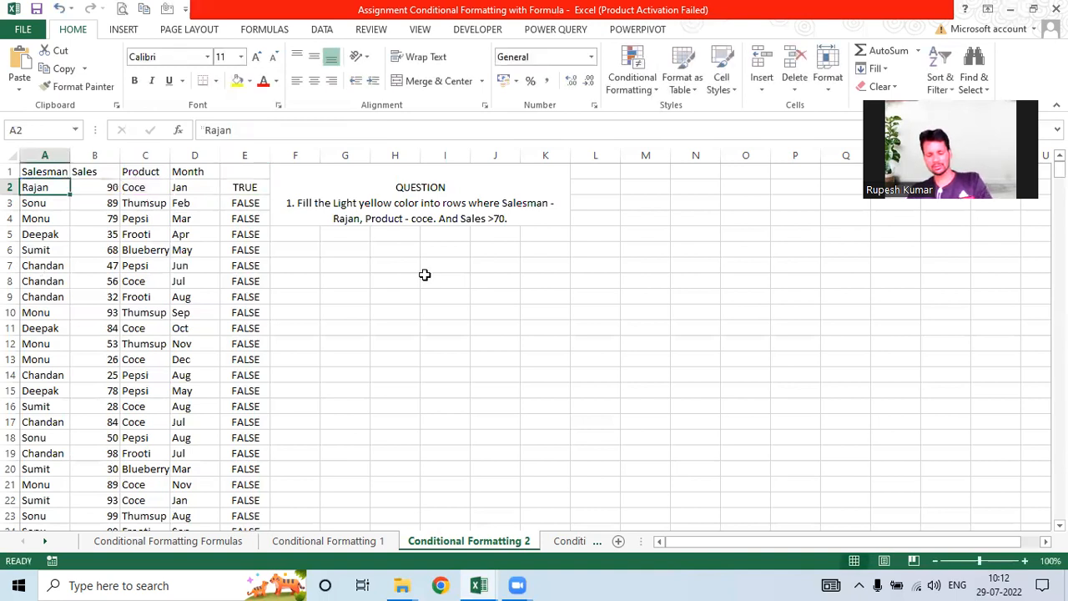
pyautogui.hotkey('ctrl', 'shift', 'Down')
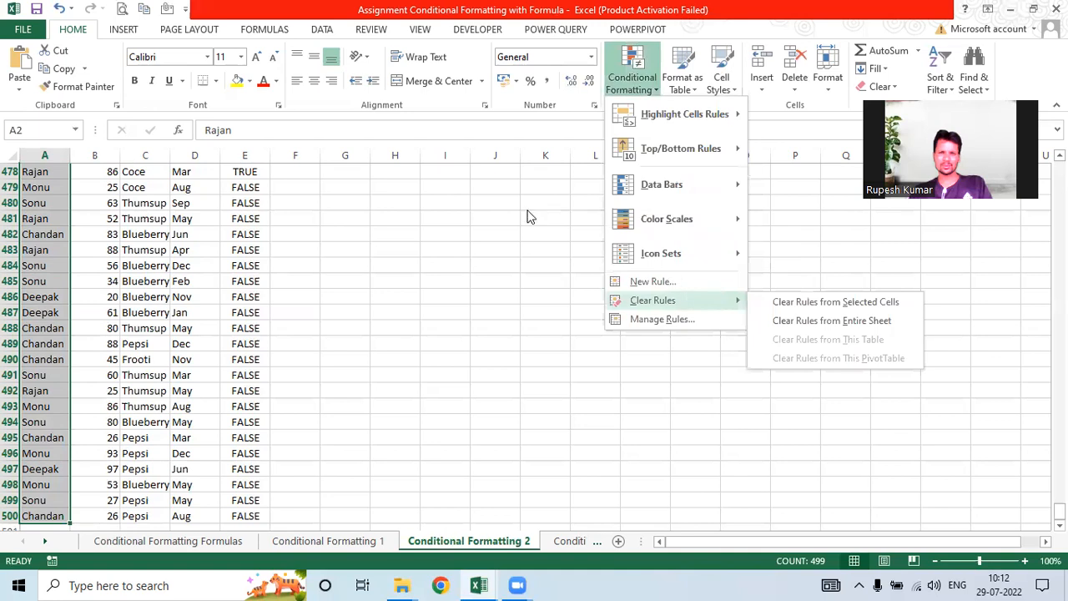
# Step: Create a rule =AND(A2="Rajan",B2>70,C2="Coce") with a light yellow fill on the salesman names
pyautogui.press('n')
pyautogui.press('End')
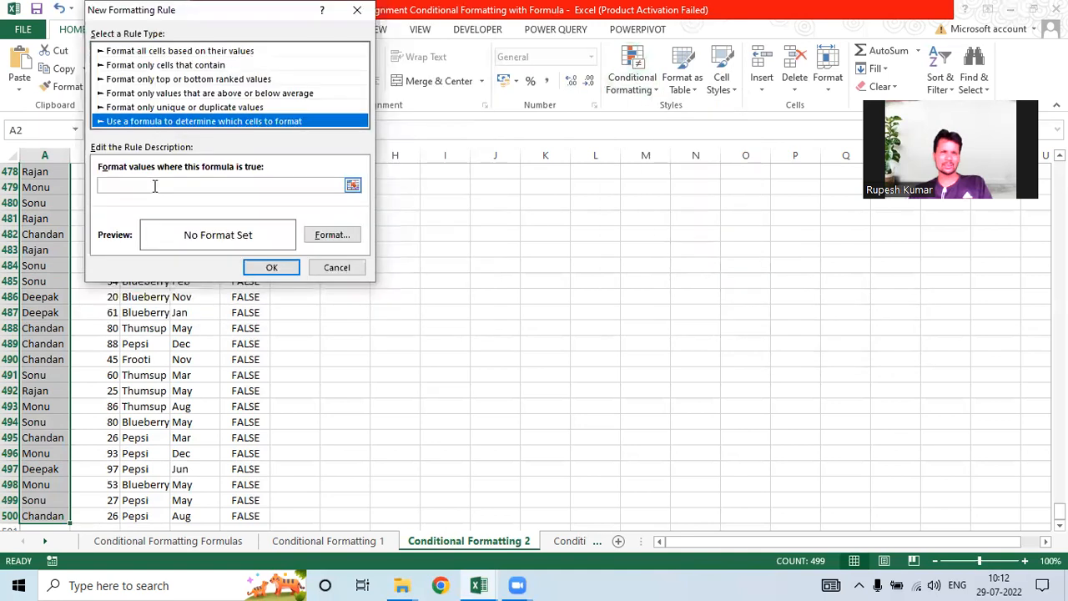
pyautogui.click(154, 185)
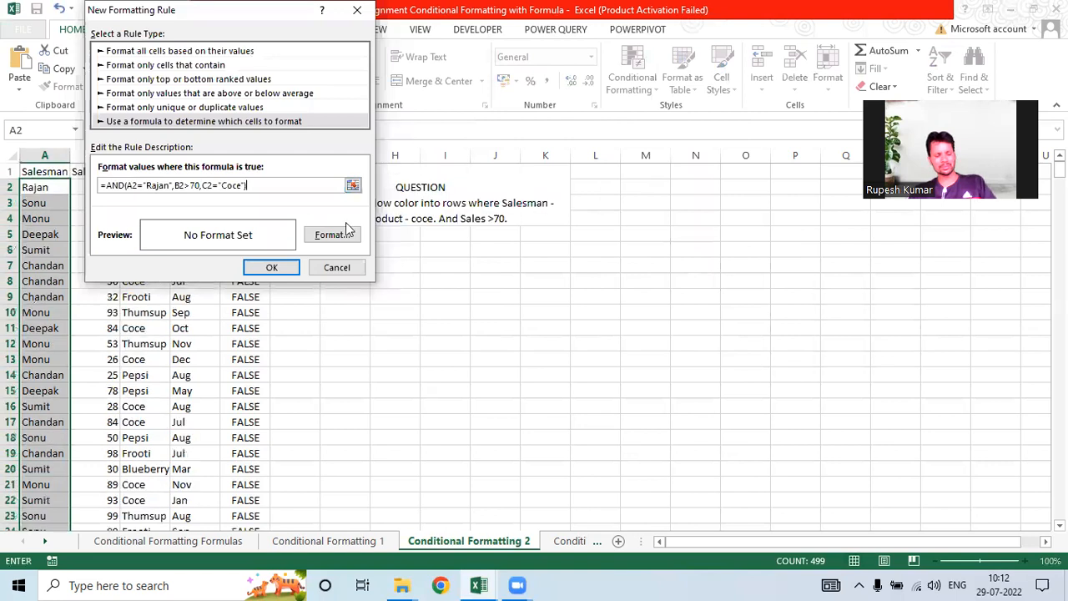
pyautogui.click(350, 240)
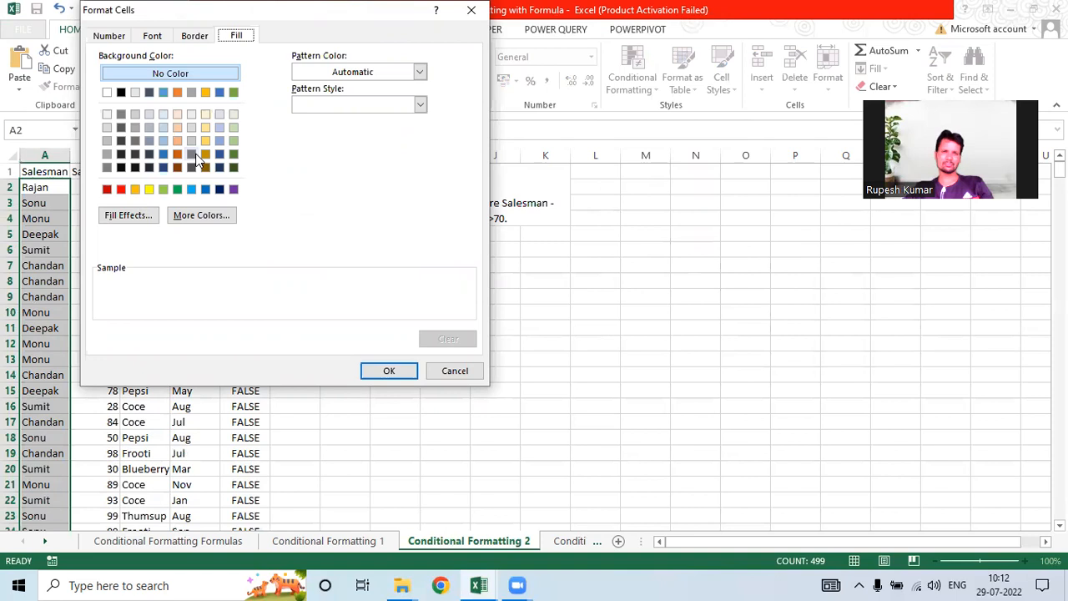
pyautogui.click(206, 127)
pyautogui.click(374, 375)
pyautogui.click(270, 266)
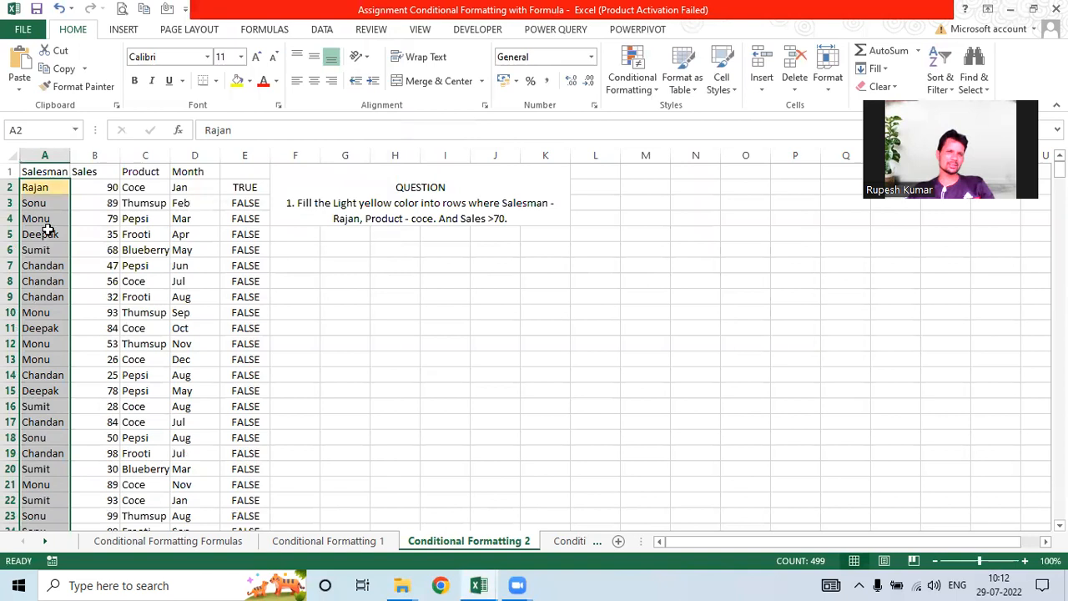
pyautogui.click(47, 230)
pyautogui.scroll(-4, 52, 227)
pyautogui.scroll(4, 46, 201)
# Step: Filter Salesman by yellow cell colour to review the 9 Rajan rows, then undo
pyautogui.click(42, 171)
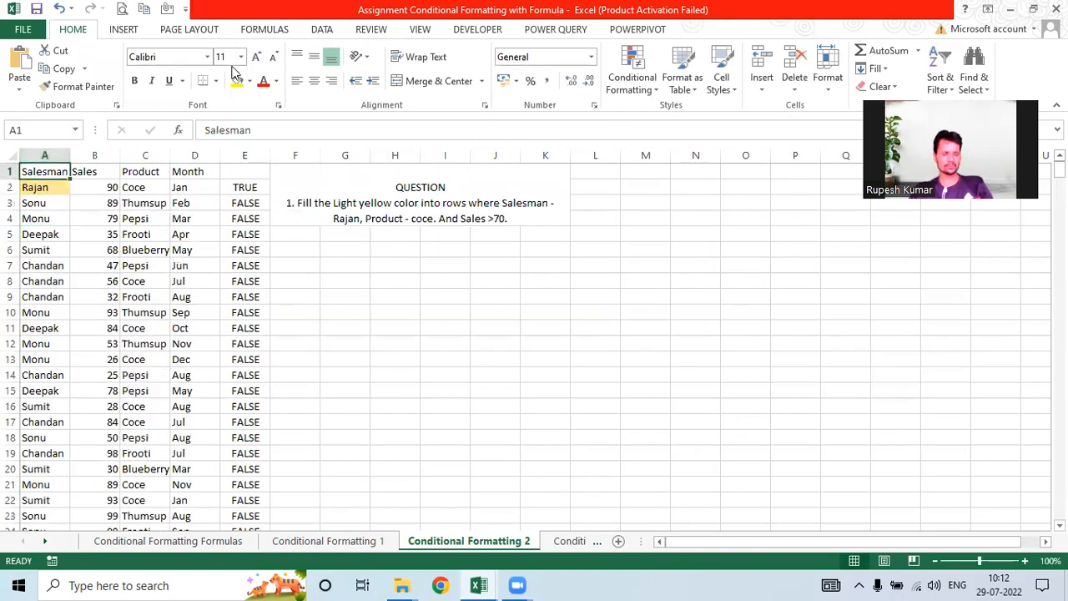
pyautogui.hotkey('ctrl', 'shift', 'l')
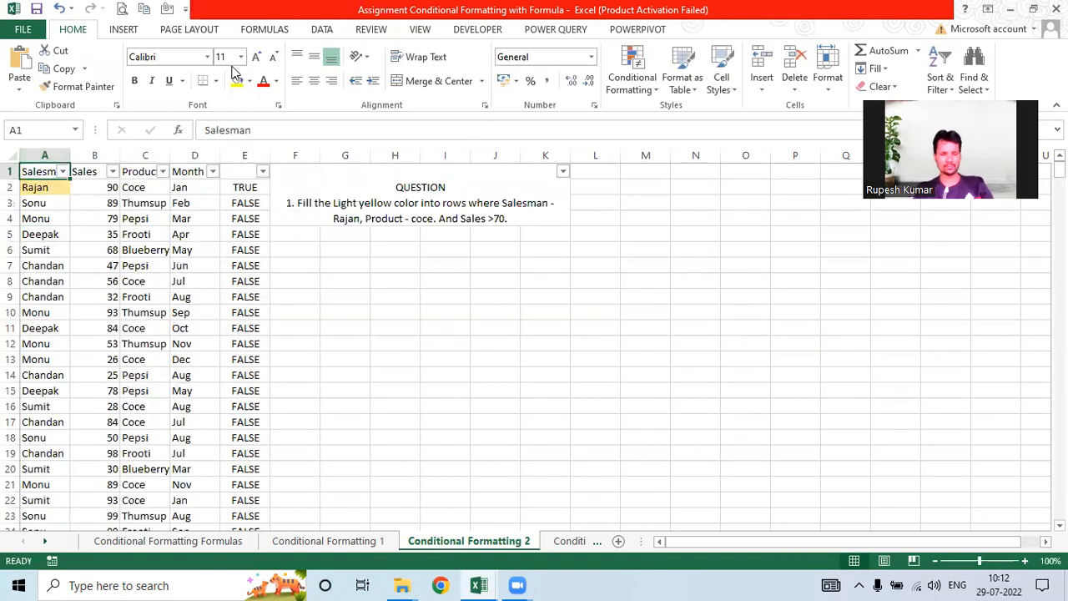
pyautogui.click(63, 171)
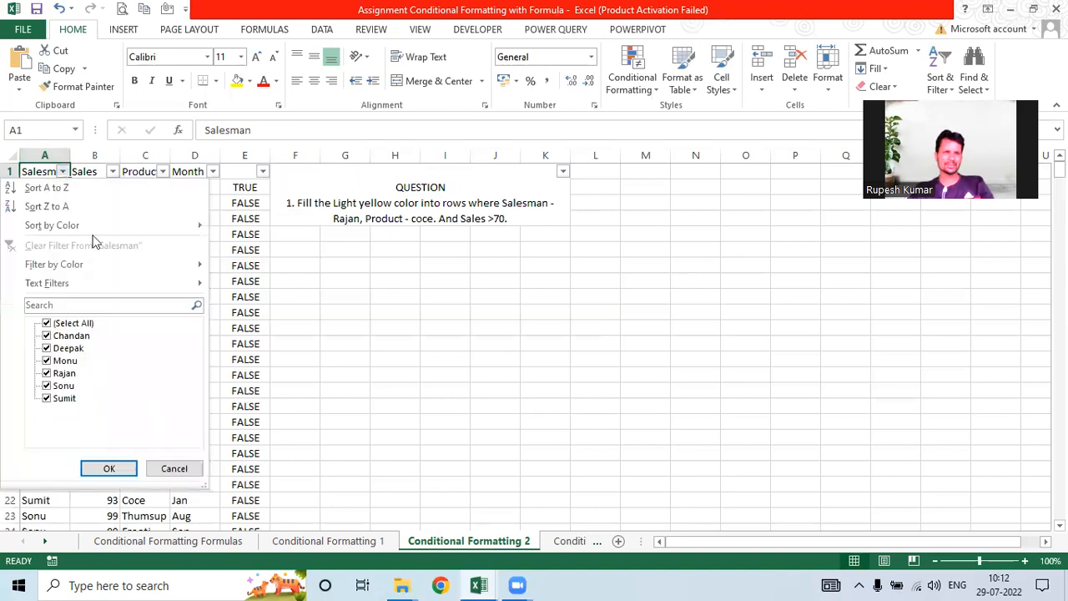
pyautogui.moveTo(164, 265)
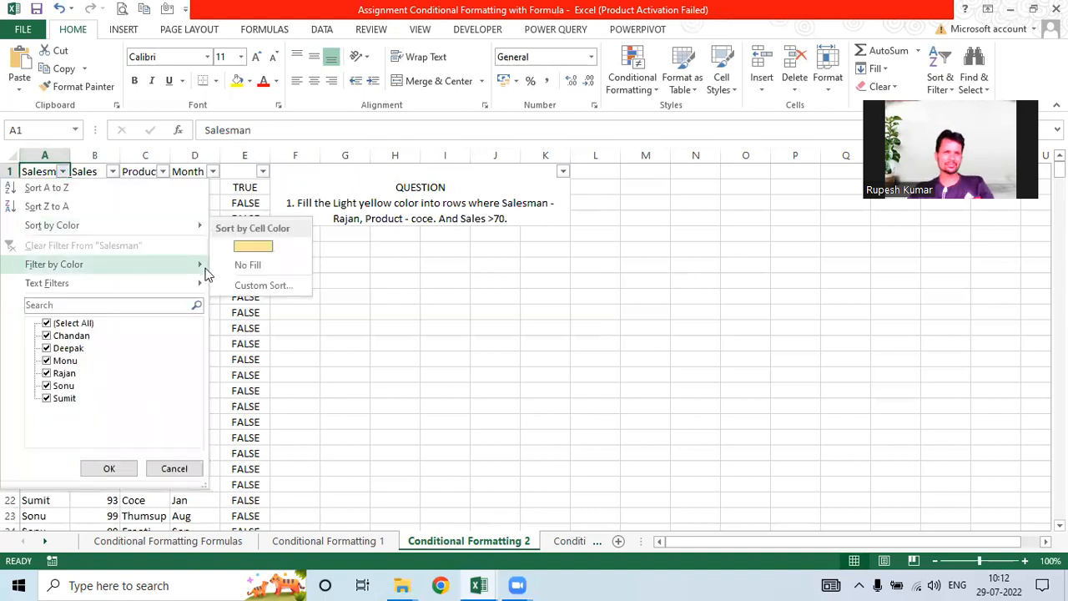
pyautogui.click(257, 285)
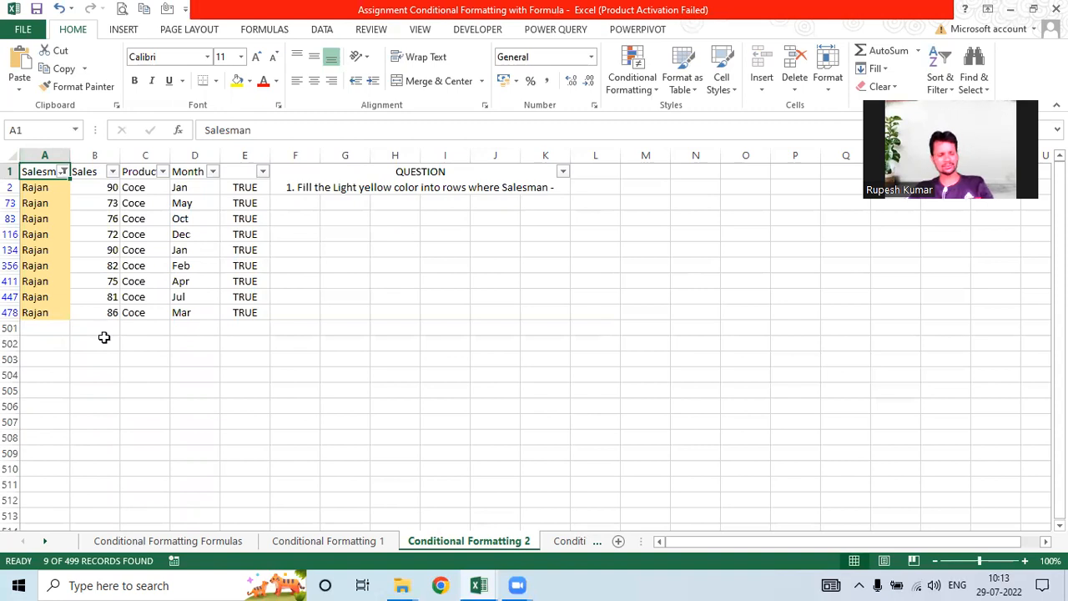
pyautogui.hotkey('ctrl', 'z')
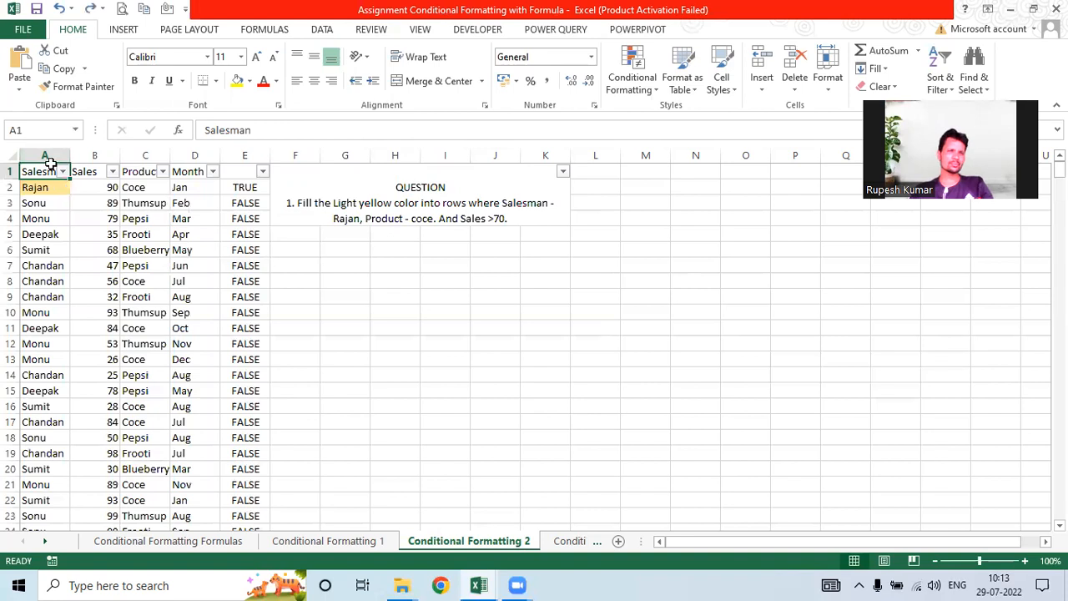
# Step: Clear column A's formatting rules, empty helper column E, and remove the header filters
pyautogui.hotkey('ctrl', 'space')
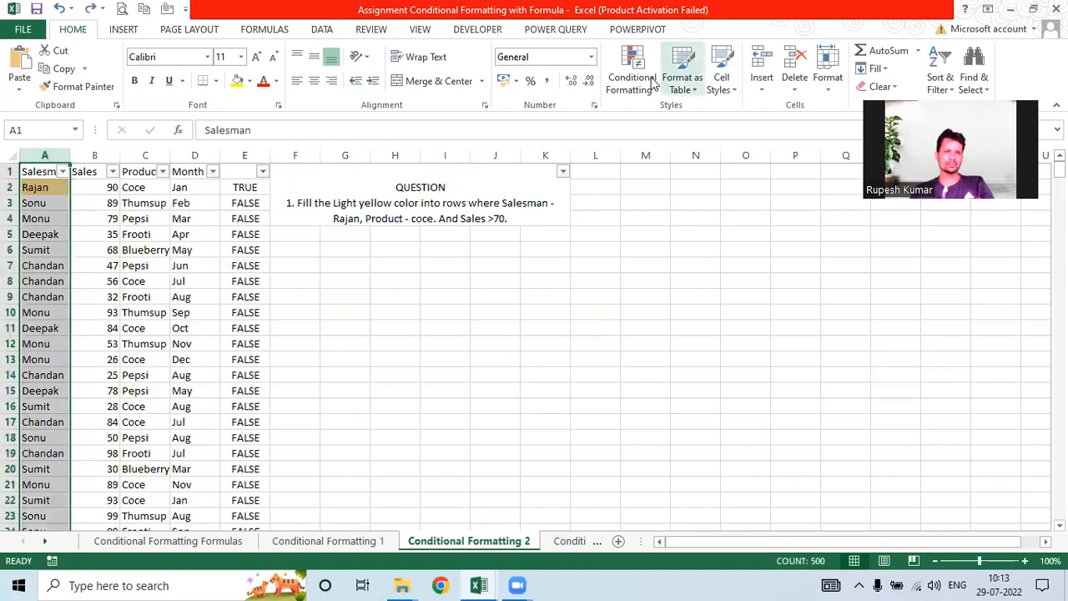
pyautogui.click(653, 81)
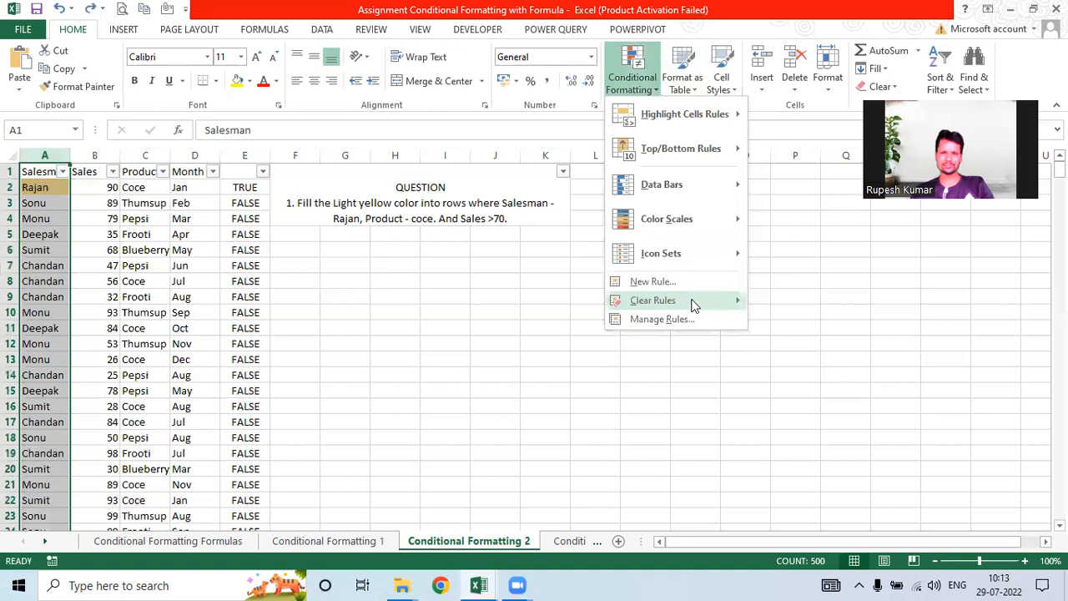
pyautogui.moveTo(691, 306)
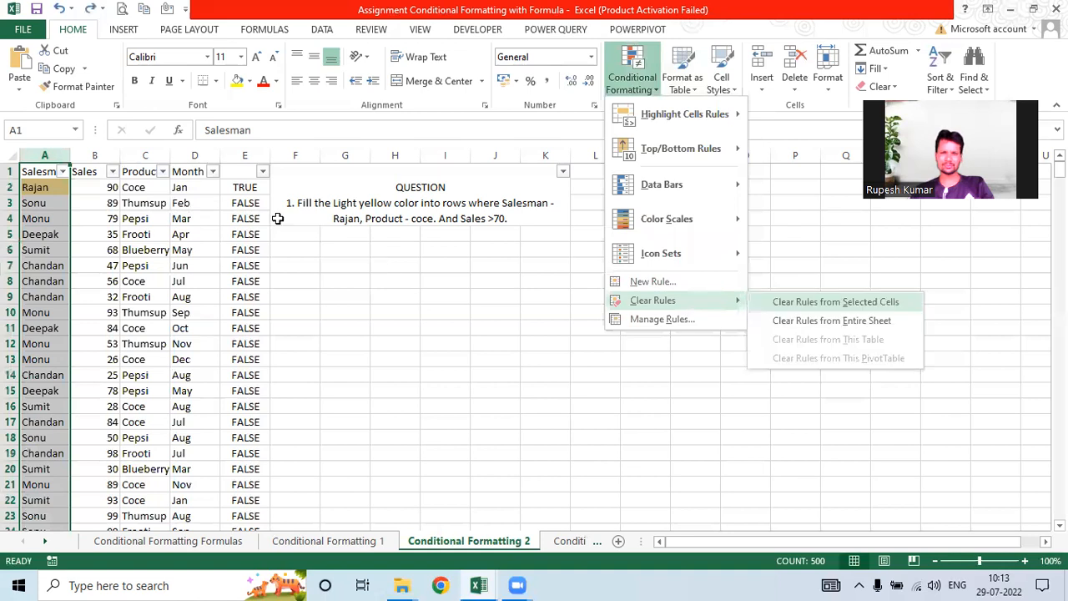
pyautogui.click(242, 212)
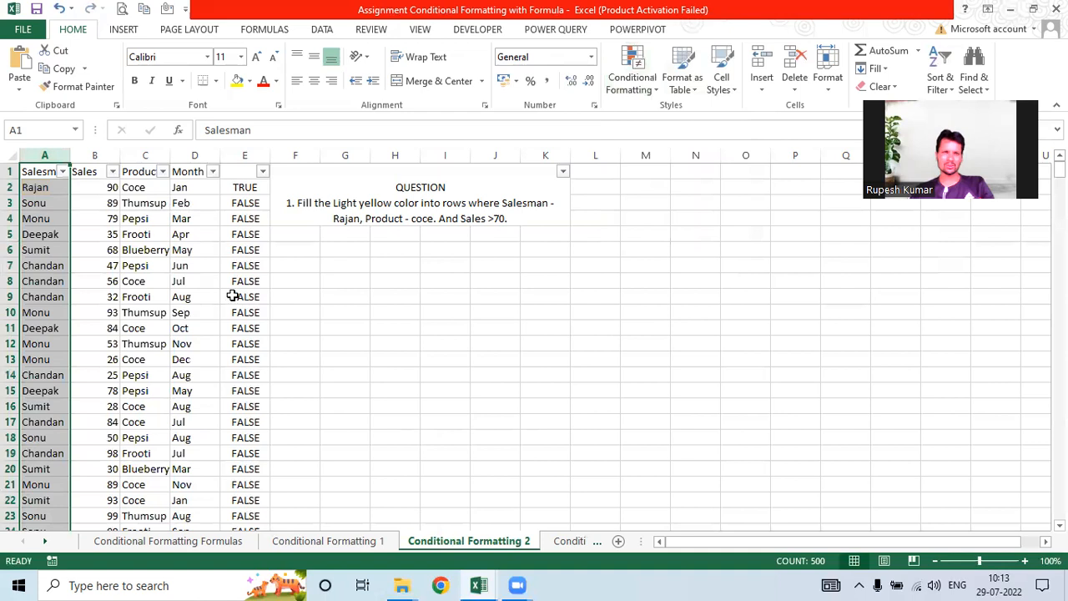
pyautogui.click(245, 156)
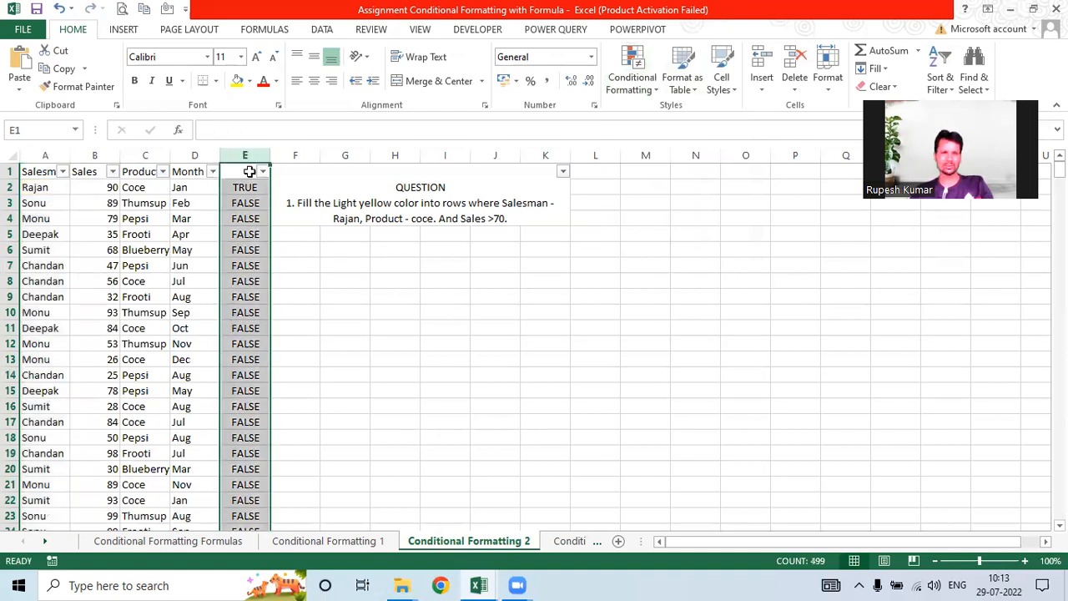
pyautogui.hotkey('ctrl', 'z')
pyautogui.hotkey('ctrl', 'shift', 'l')
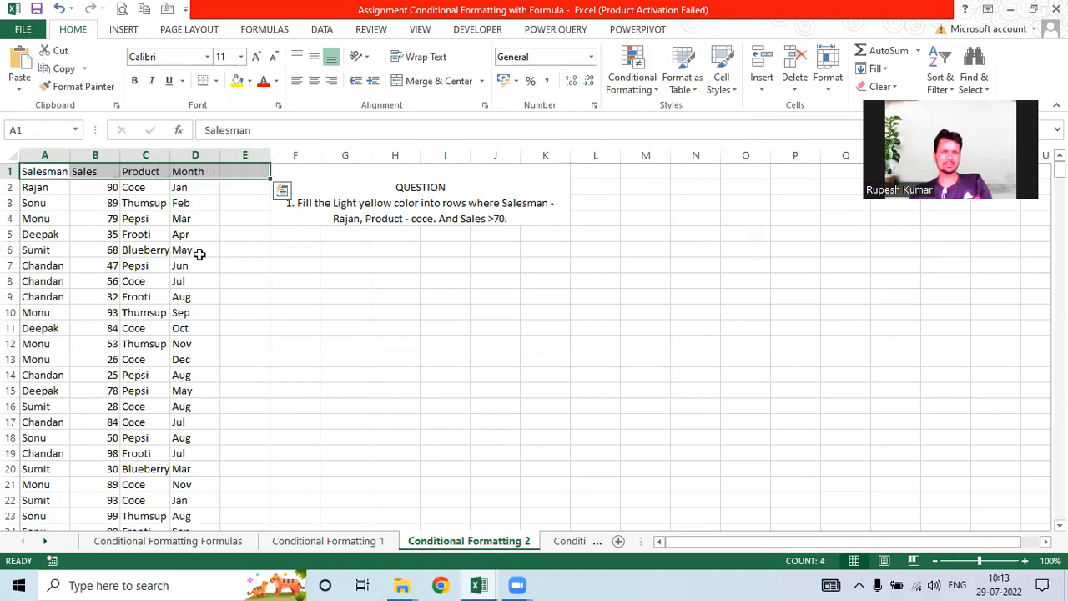
# Step: On the Conditional Formatting 3 sheet, enter =SUMIF(A:A,A2,B:B) in E2 to total each salesman's sales
pyautogui.click(570, 546)
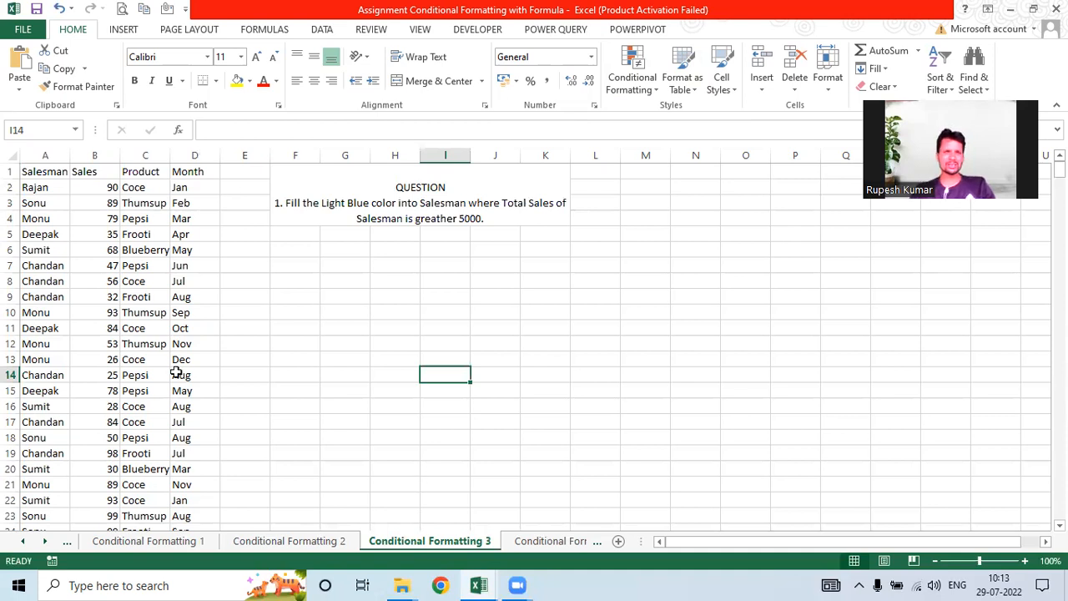
pyautogui.hotkey('ctrl', 'Home')
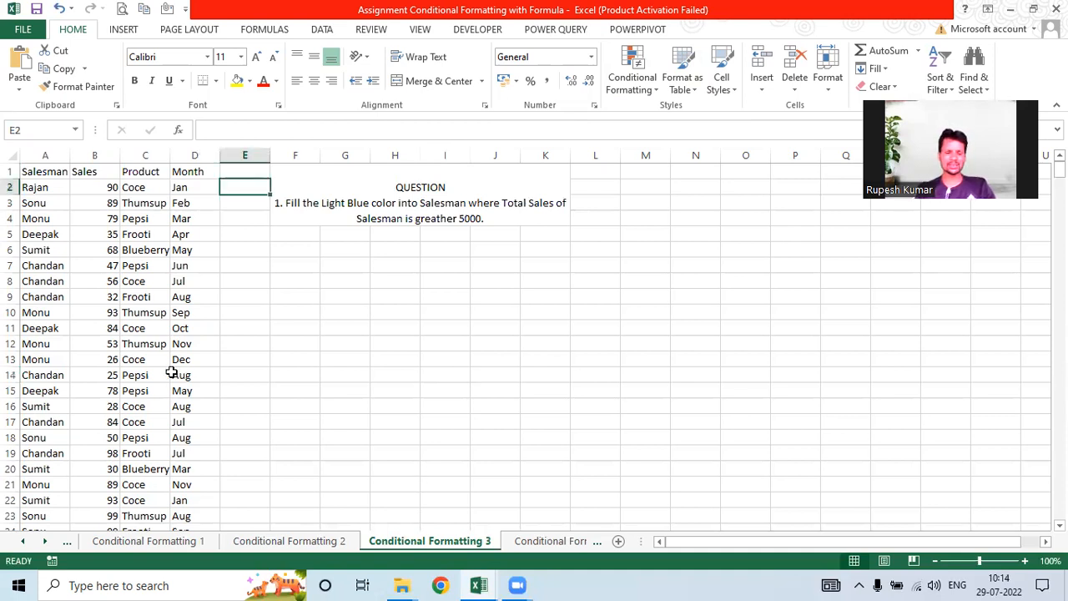
pyautogui.write('=sumif')
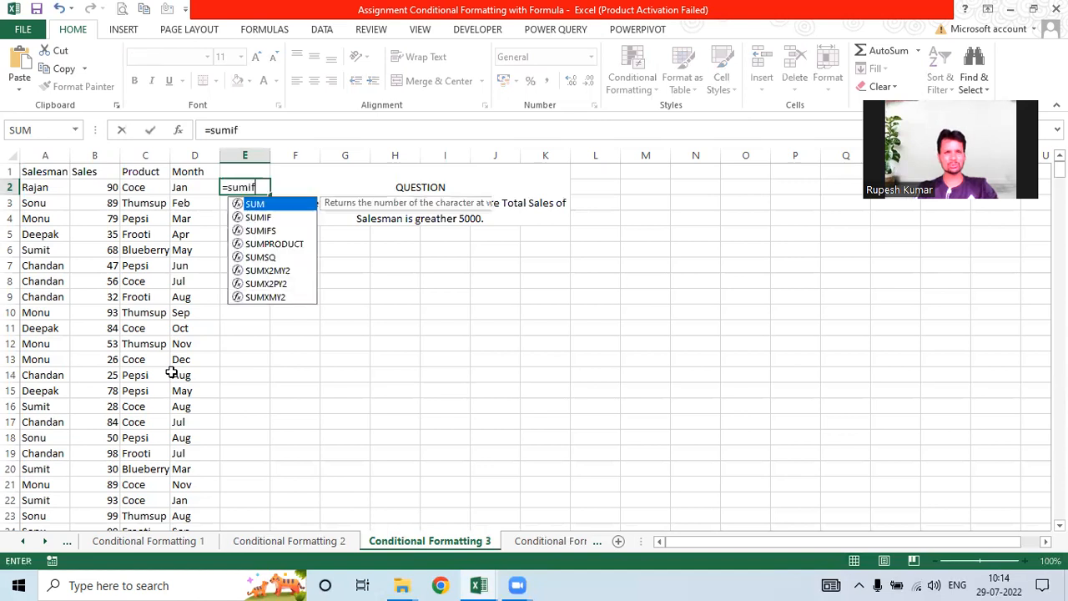
pyautogui.write('(')
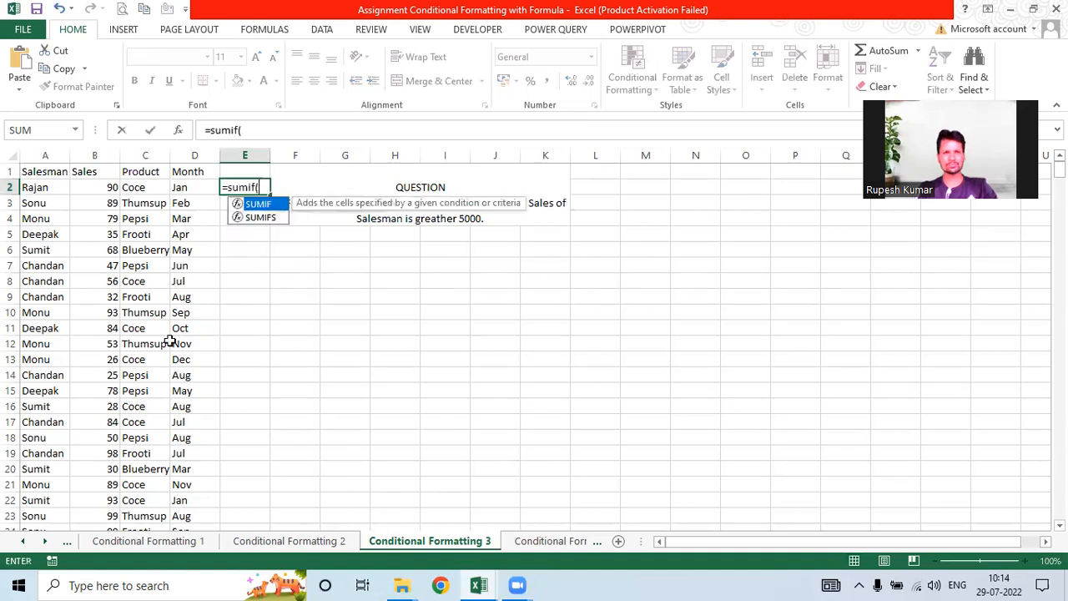
pyautogui.click(43, 154)
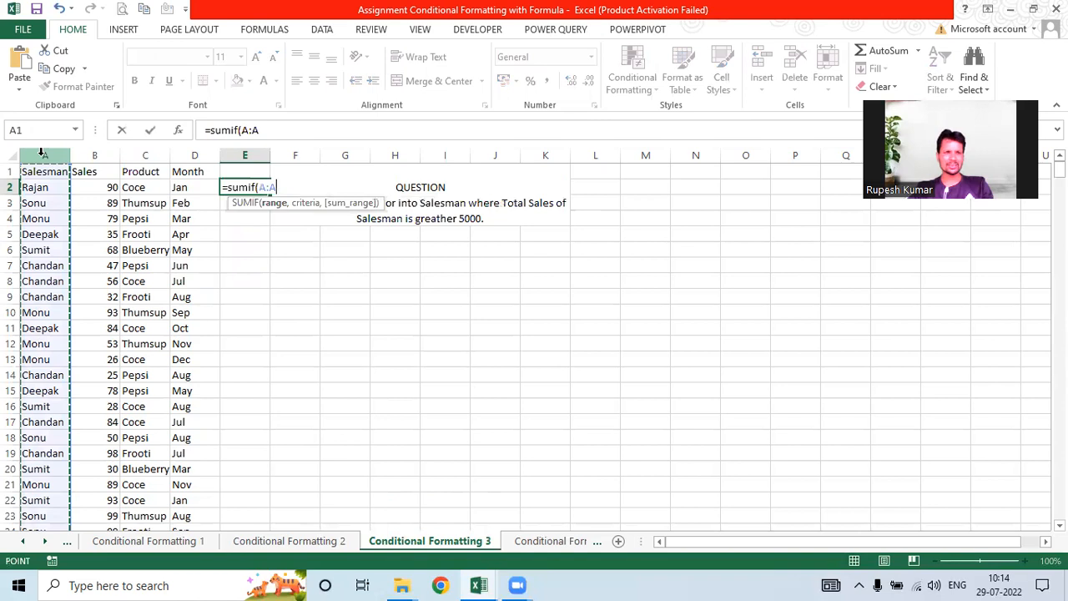
pyautogui.write(',')
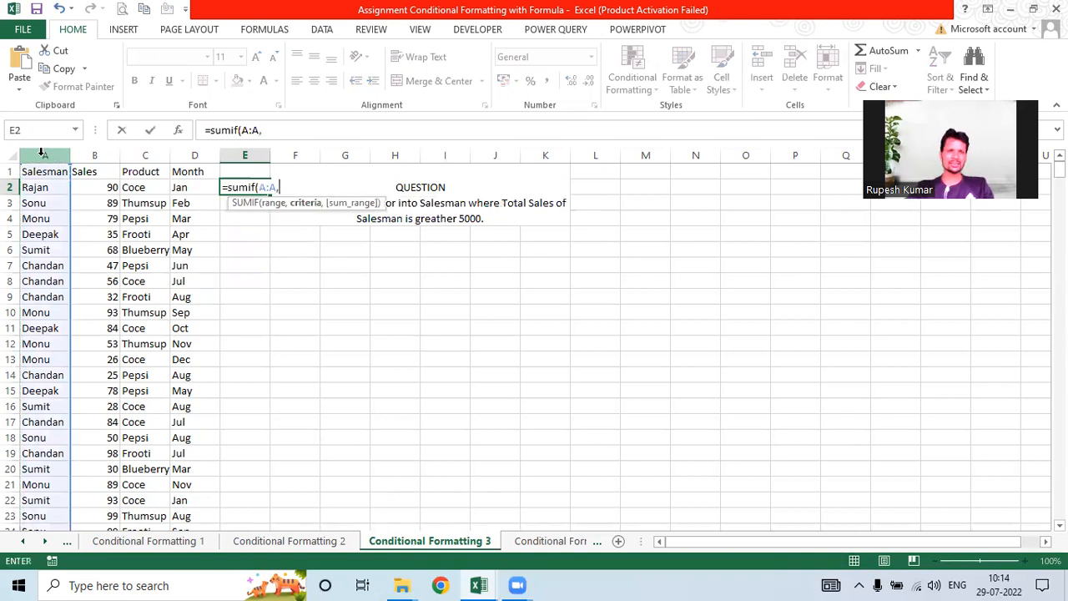
pyautogui.click(47, 190)
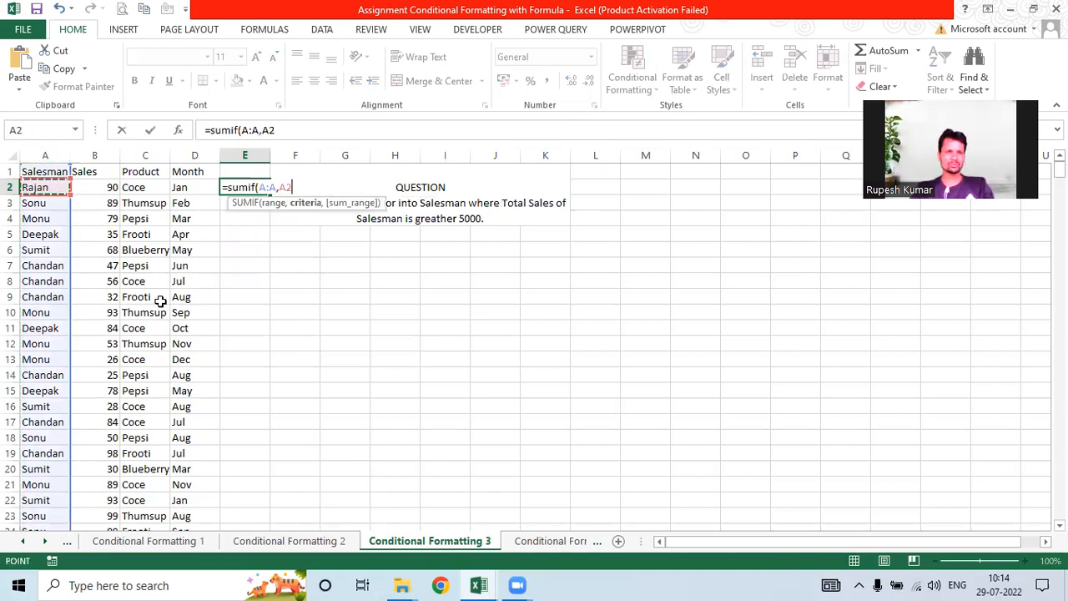
pyautogui.write(',')
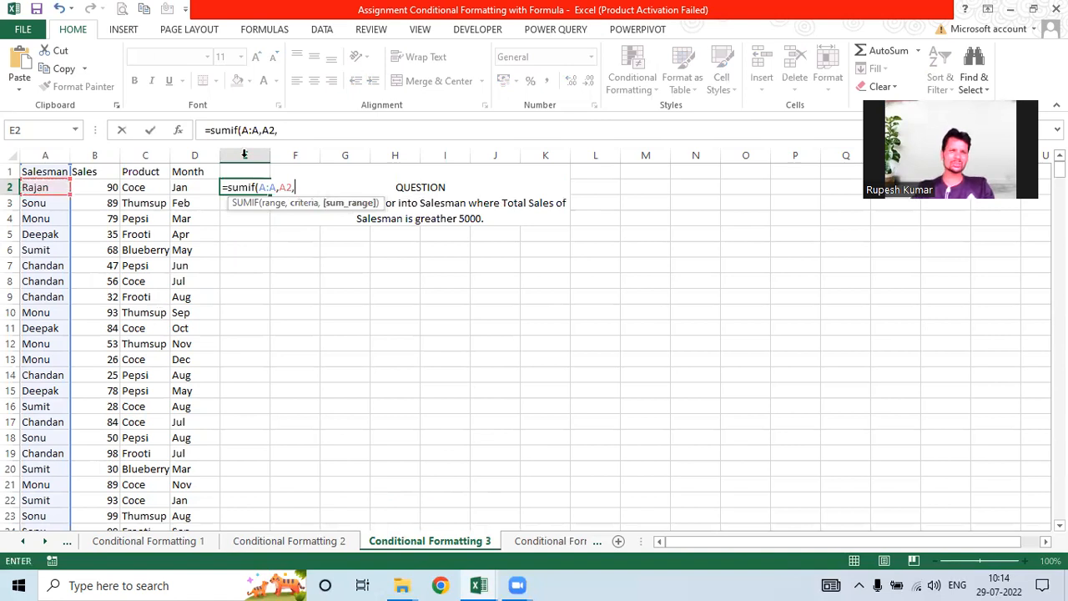
pyautogui.click(91, 155)
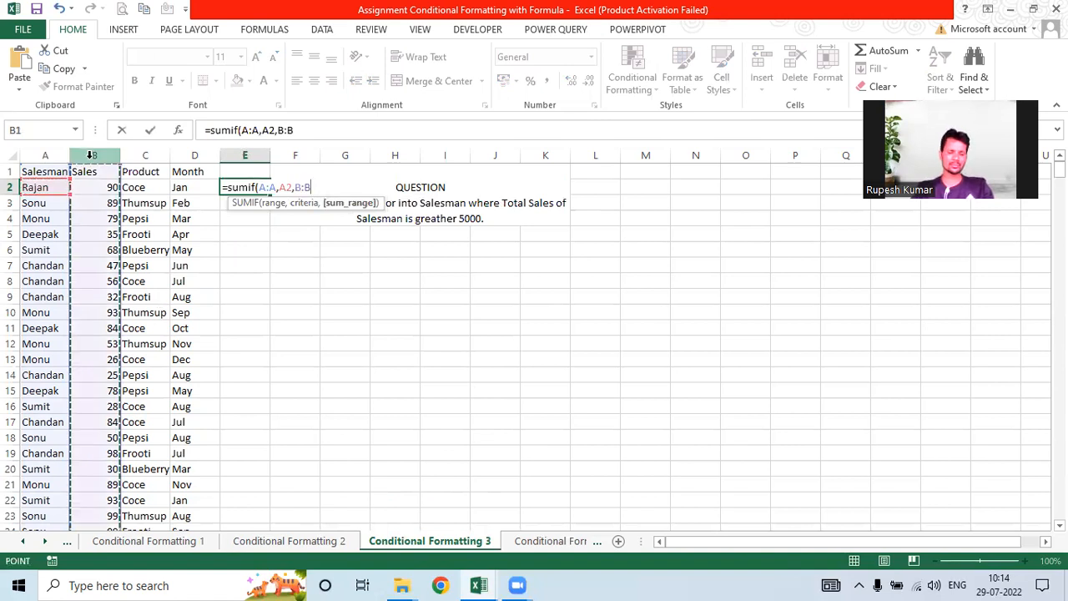
pyautogui.press('Return')
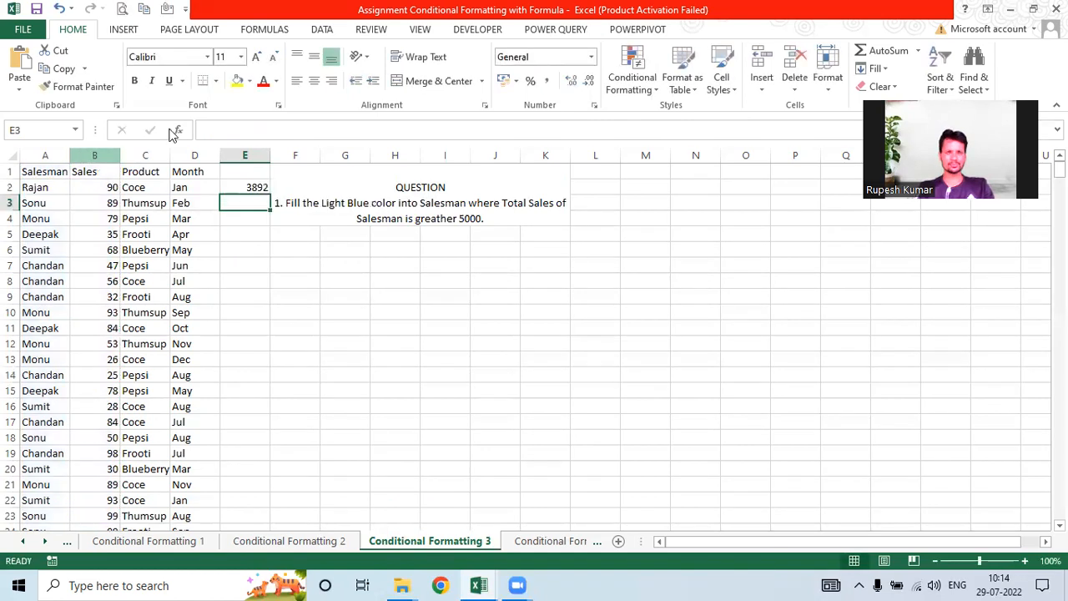
pyautogui.click(259, 186)
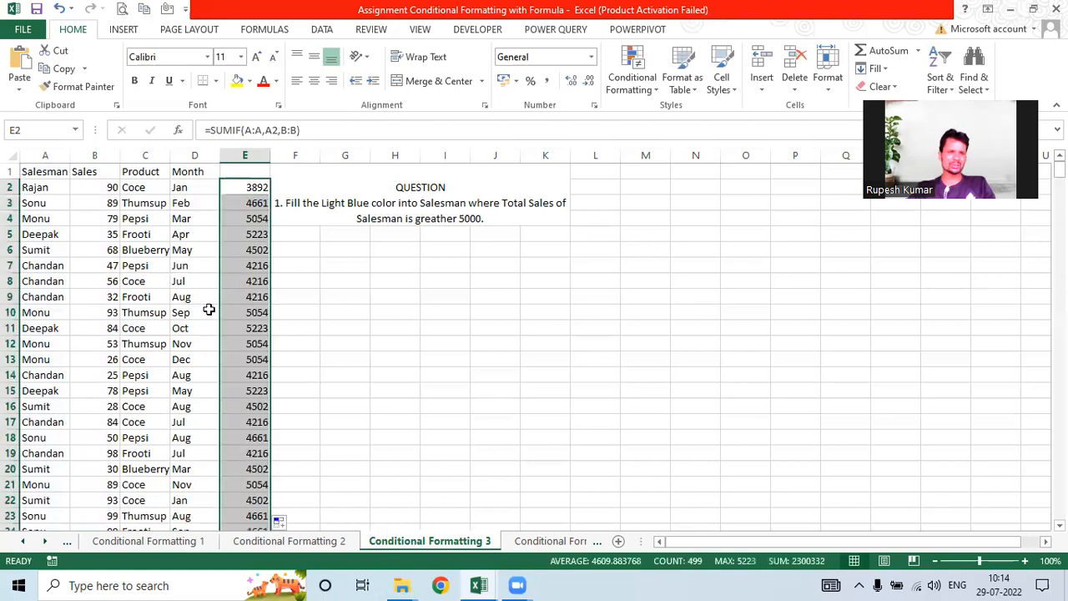
# Step: Change the E2 formula to =SUMIF(A:A,A2,B:B)>5000 so column E shows TRUE/FALSE
pyautogui.click(255, 296)
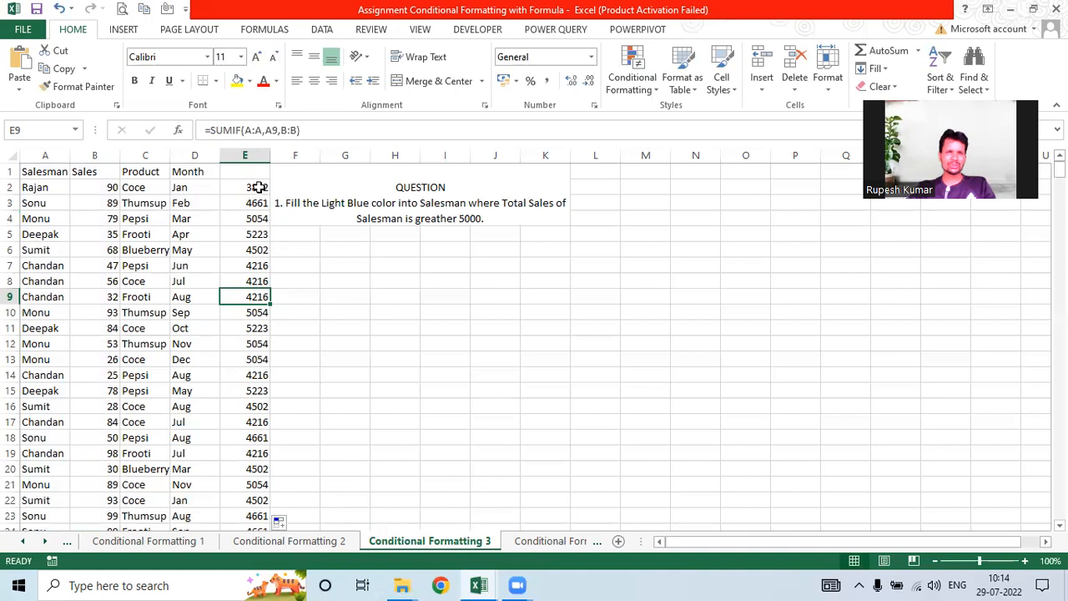
pyautogui.hotkey('ctrl', 'Up')
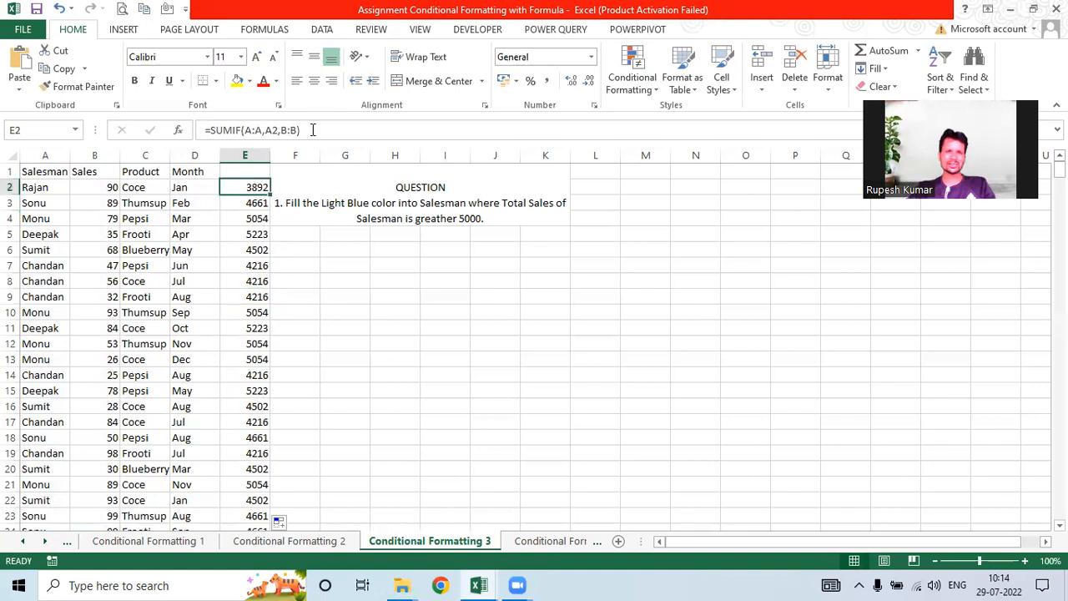
pyautogui.press('F2')
pyautogui.write('>5000')
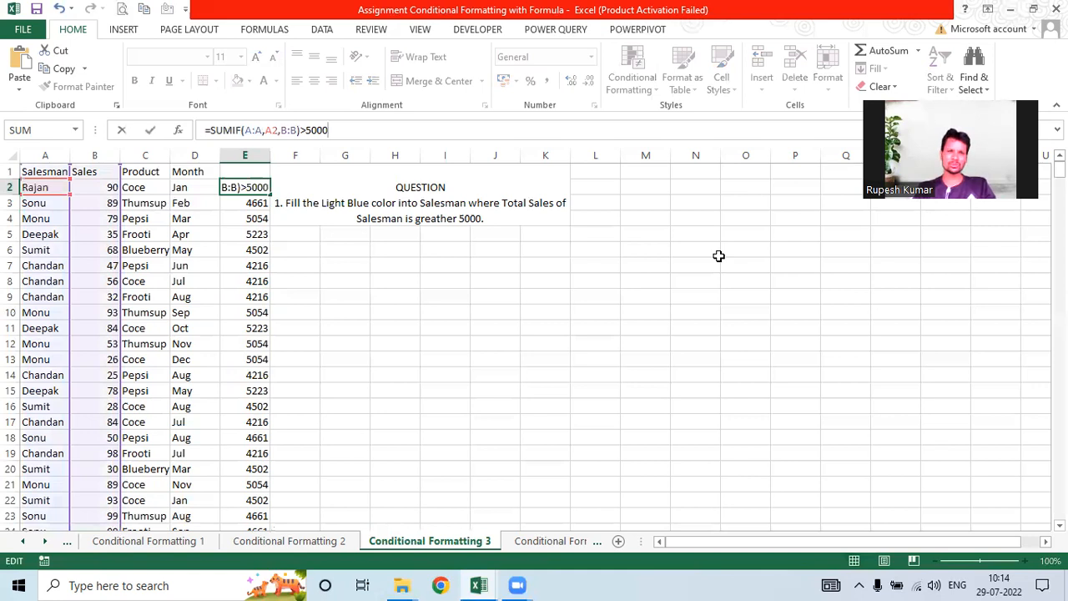
pyautogui.hotkey('ctrl', 'Return')
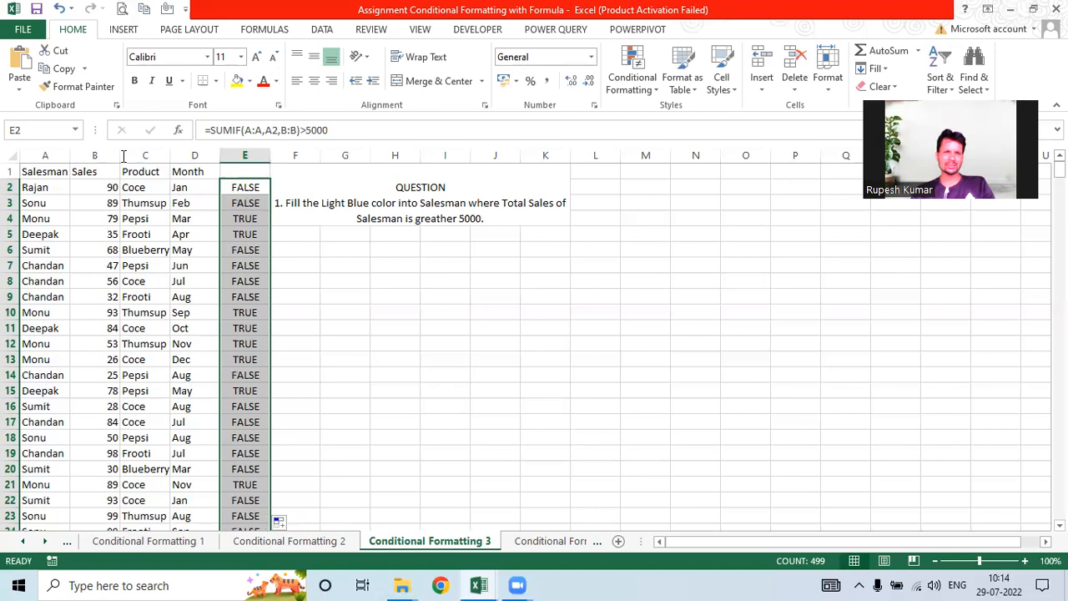
# Step: Select the Salesman names from A2 down to row 500
pyautogui.press('F2')
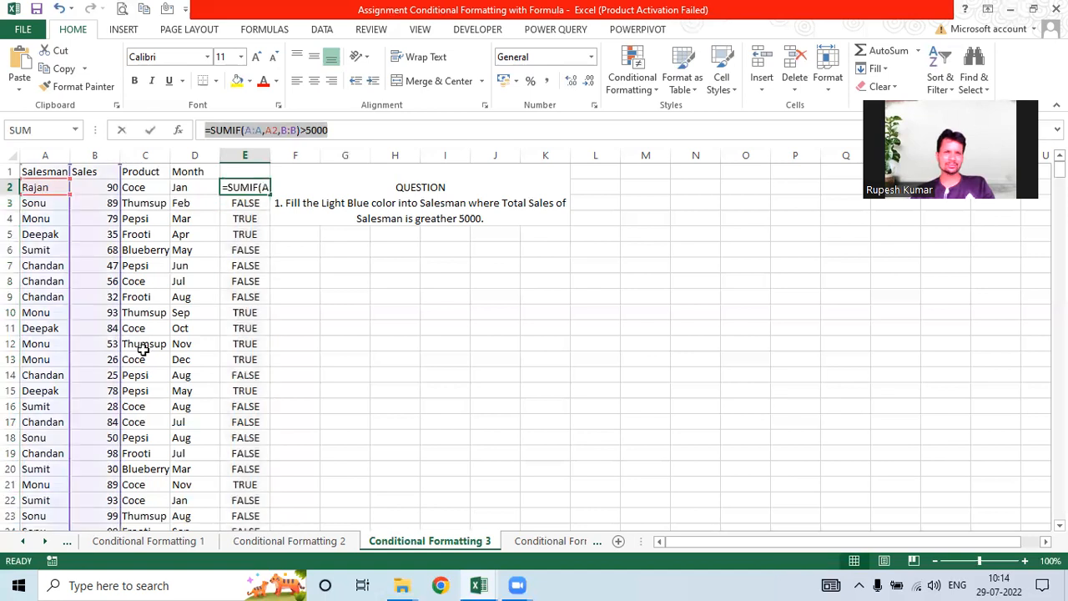
pyautogui.press('Escape')
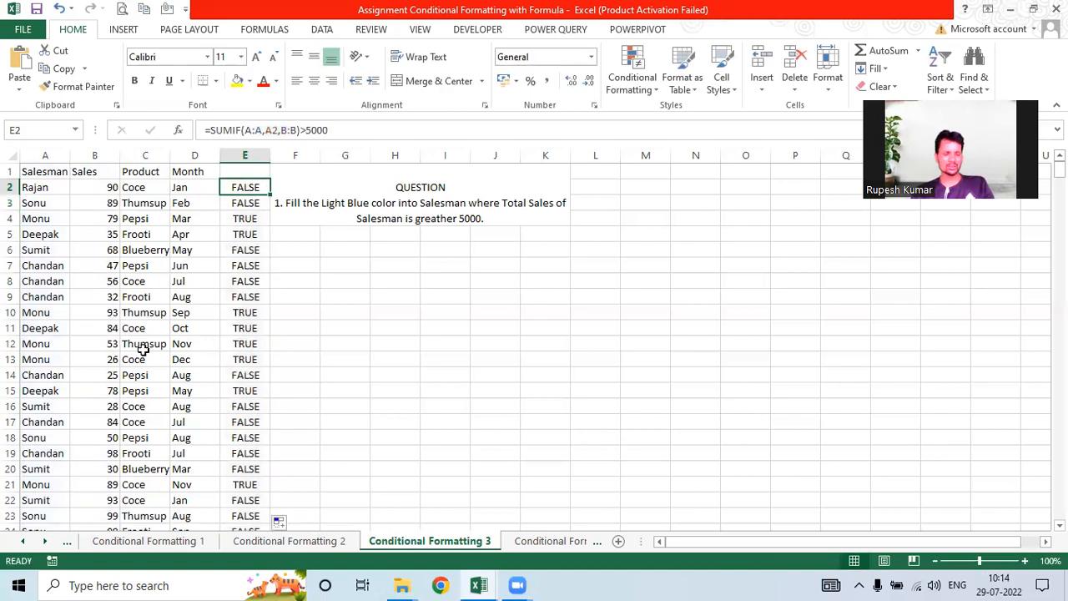
pyautogui.click(47, 186)
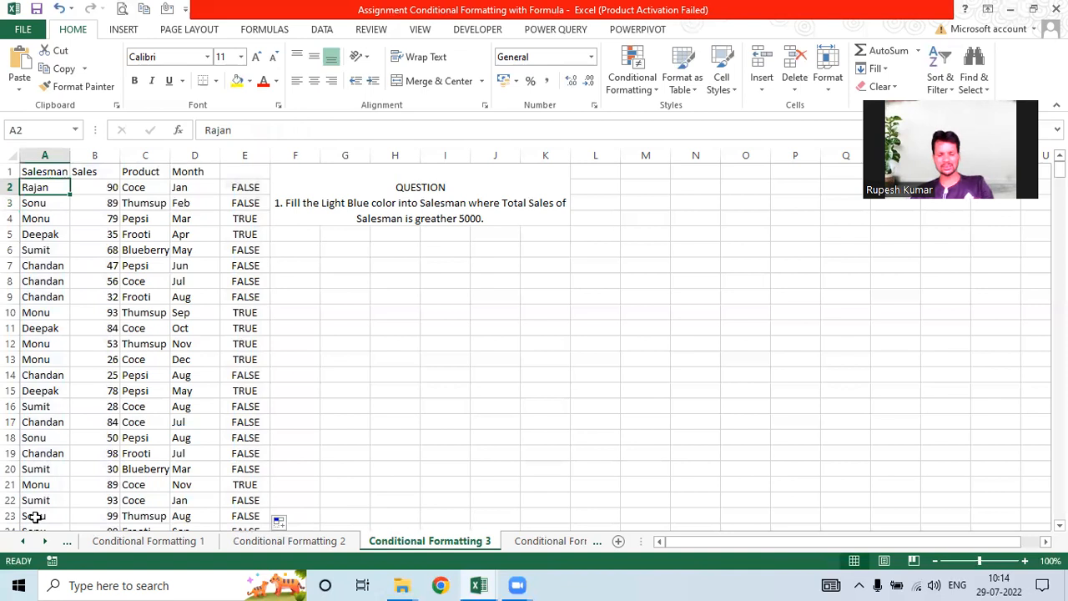
pyautogui.hotkey('ctrl', 'shift', 'Down')
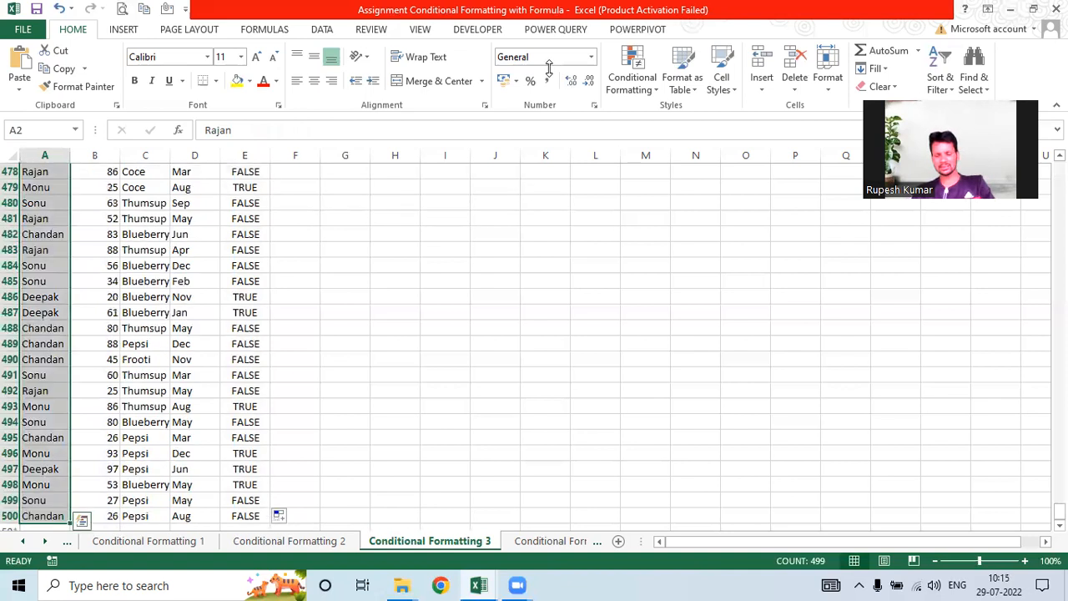
# Step: Add a formula rule =SUMIF(A:A,A2,B:B)>5000 with a peach fill to the selected Salesman names
pyautogui.click(636, 89)
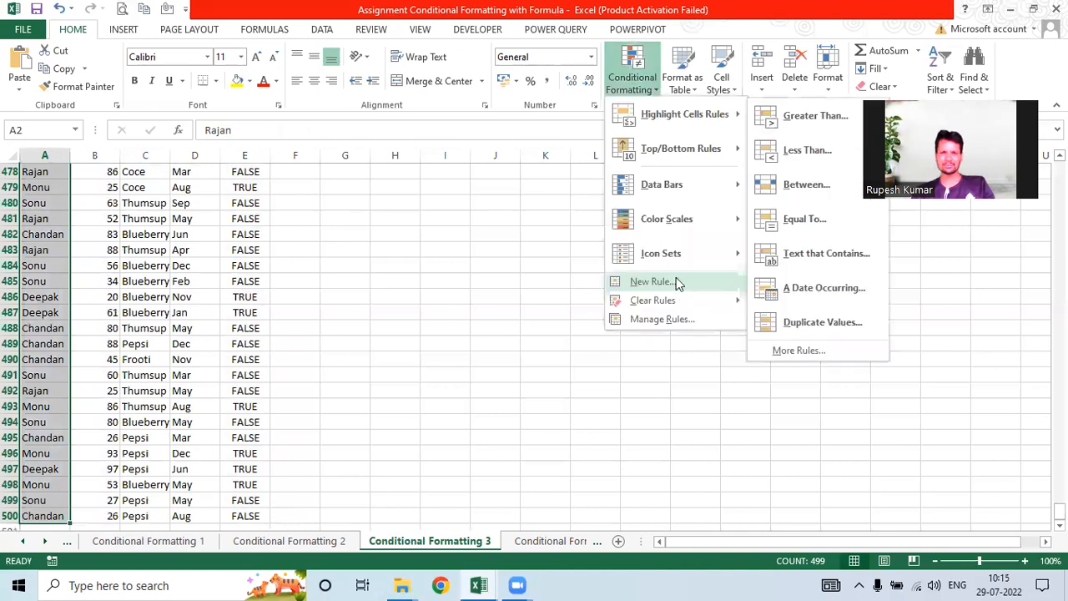
pyautogui.click(676, 282)
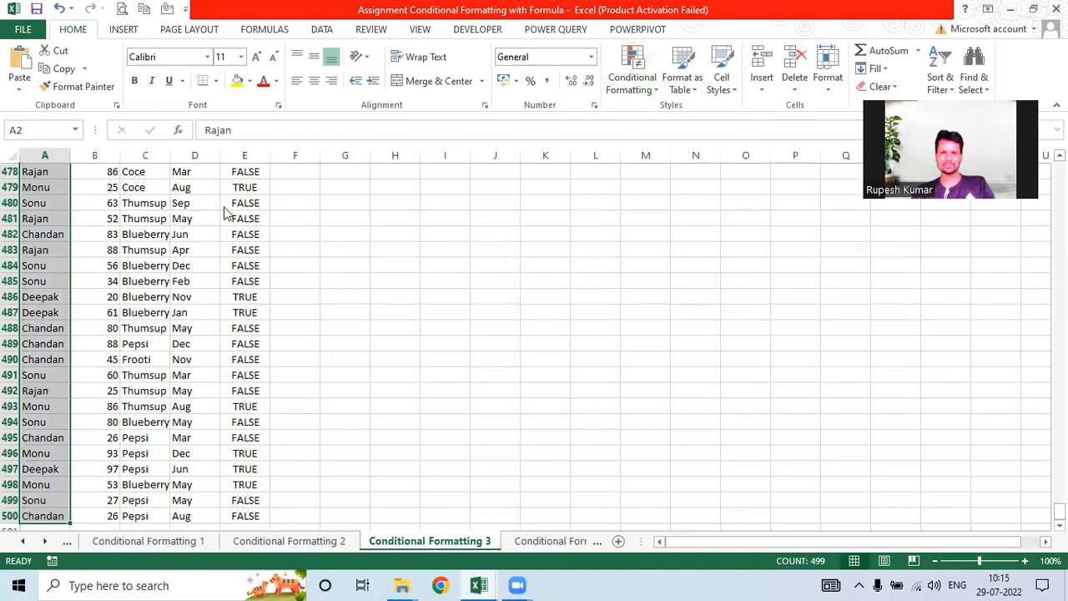
pyautogui.click(113, 122)
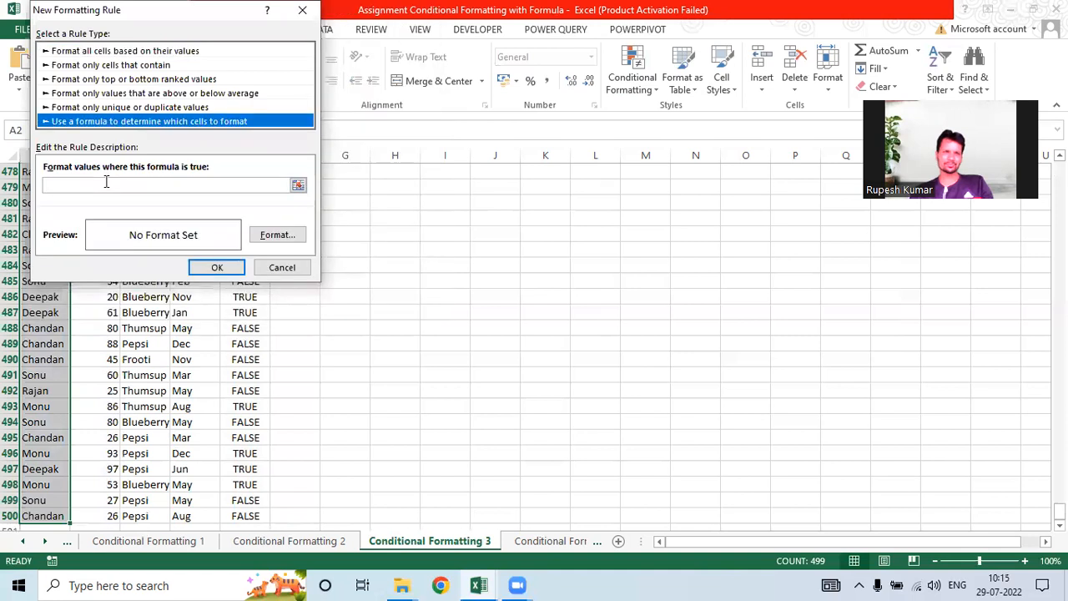
pyautogui.click(106, 181)
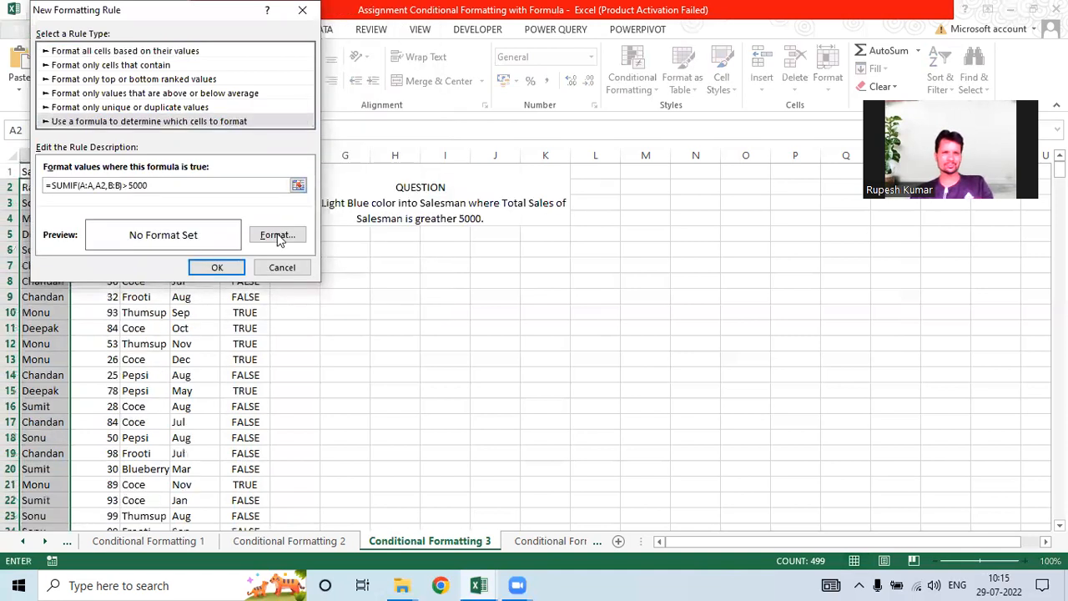
pyautogui.click(277, 237)
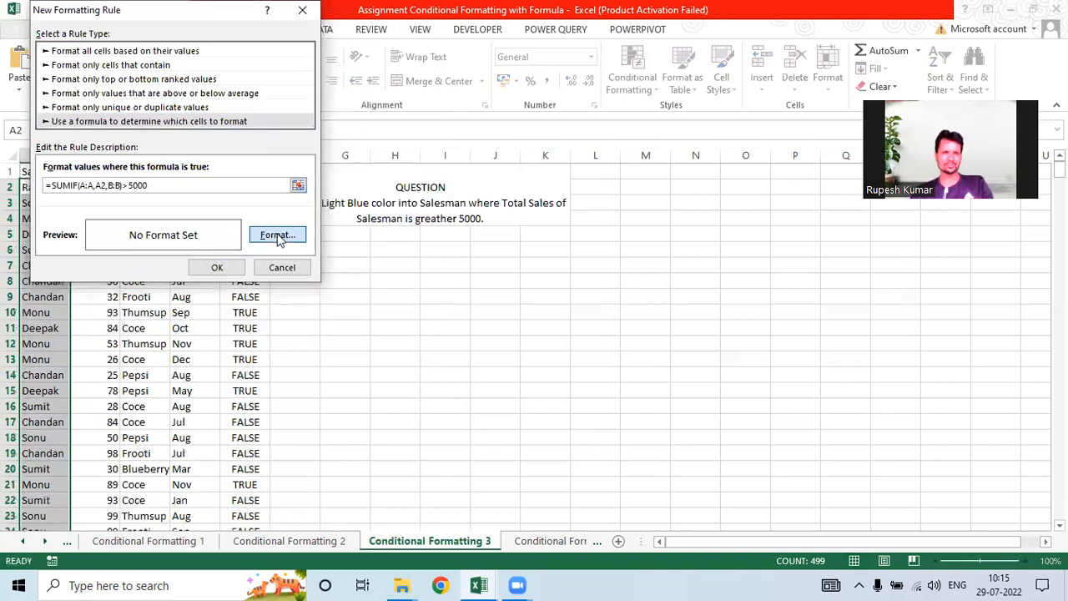
pyautogui.click(124, 130)
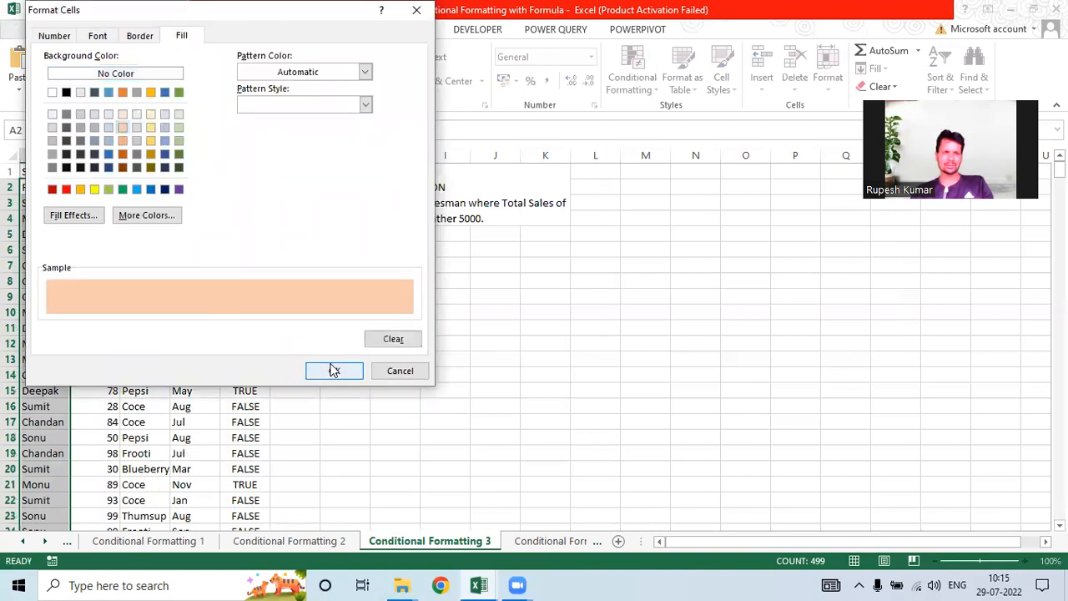
pyautogui.press('Return')
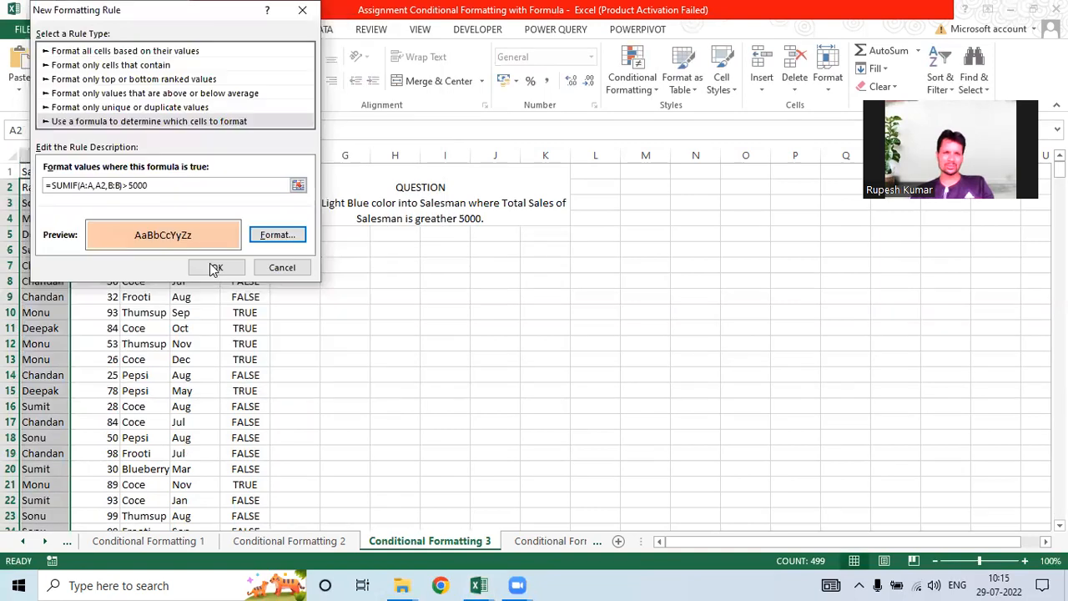
pyautogui.click(210, 265)
pyautogui.click(102, 265)
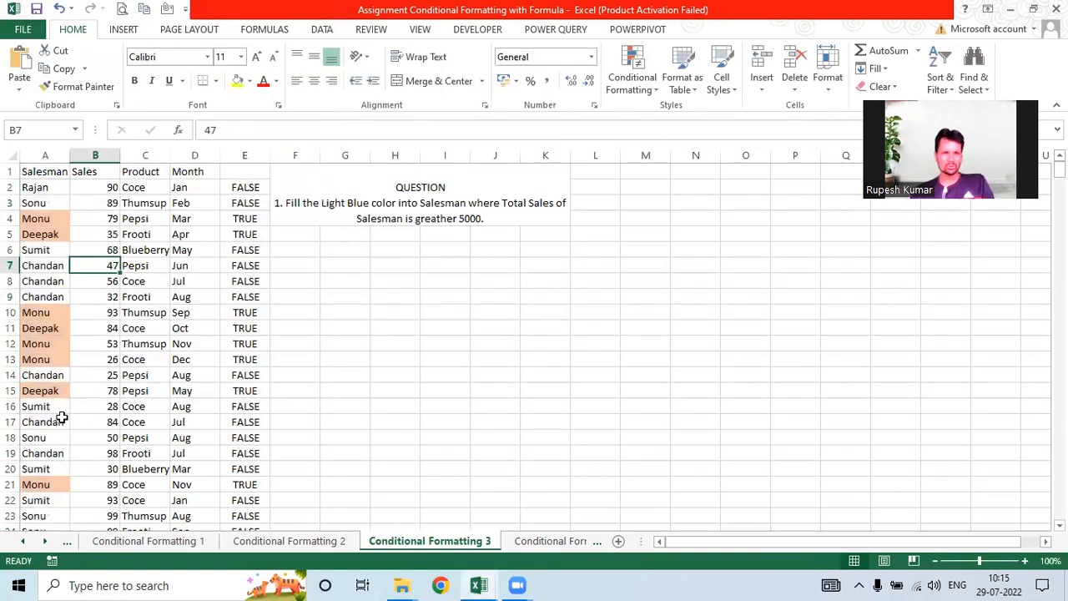
# Step: Clear the TRUE/FALSE helper values from column E
pyautogui.click(64, 218)
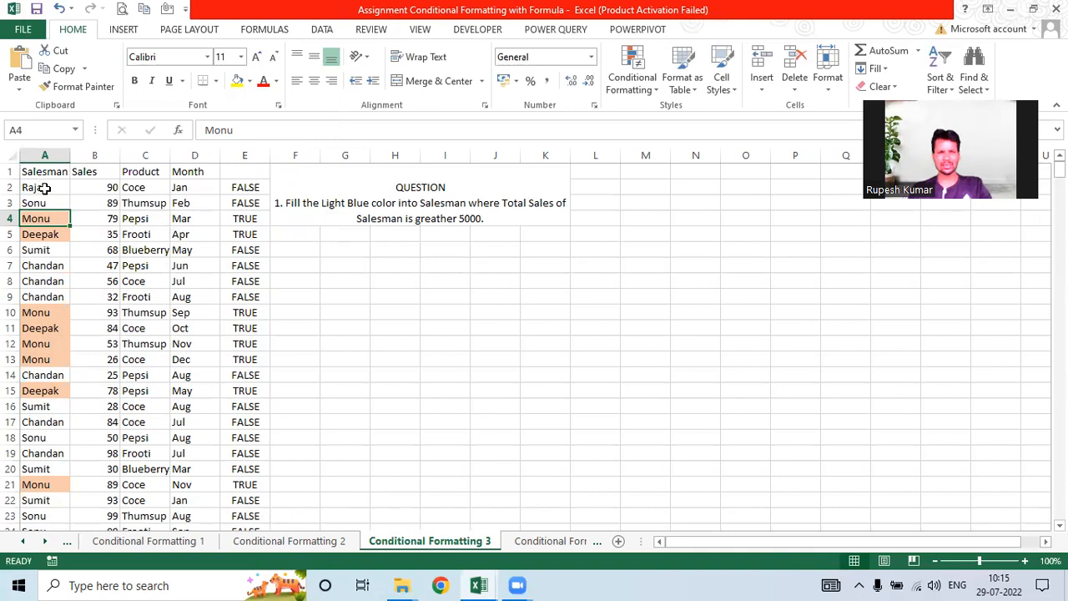
pyautogui.click(243, 155)
pyautogui.press('Delete')
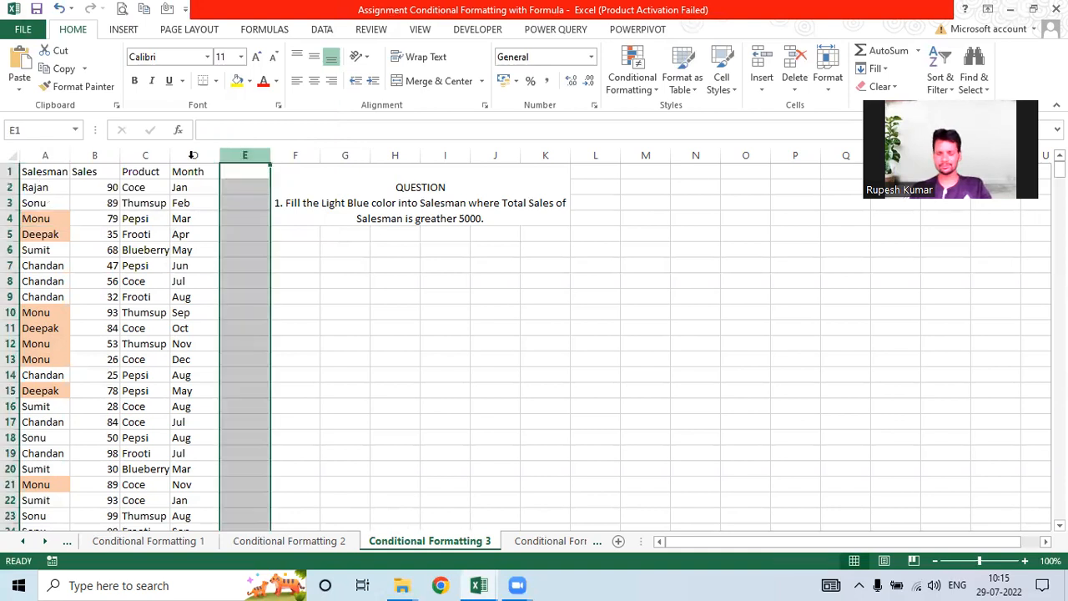
# Step: Clear the conditional formatting rules from the Salesman names in A2:A500
pyautogui.click(62, 188)
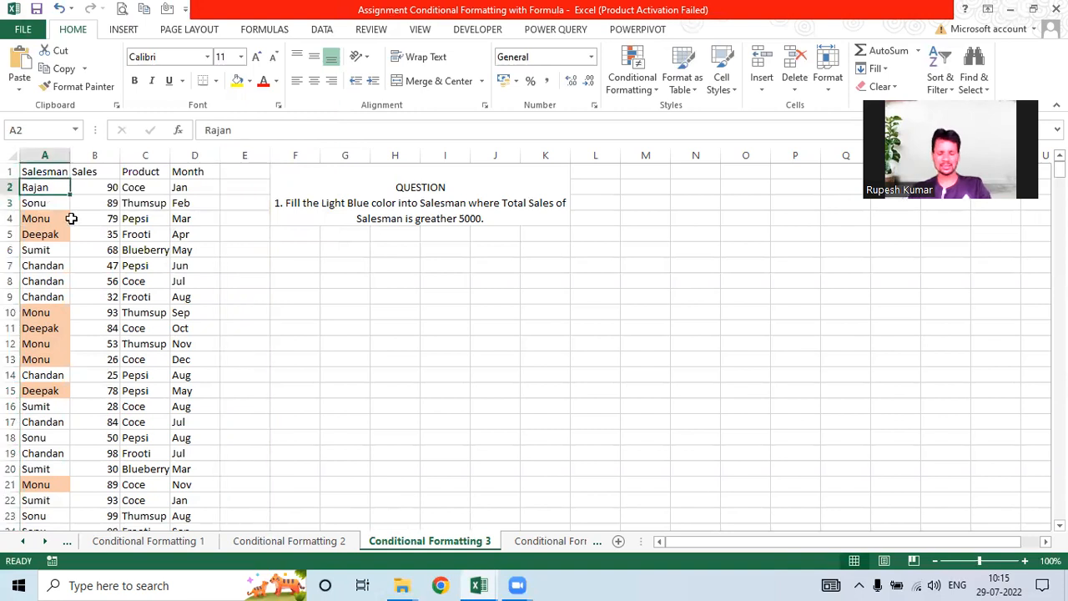
pyautogui.hotkey('ctrl', 'shift', 'Down')
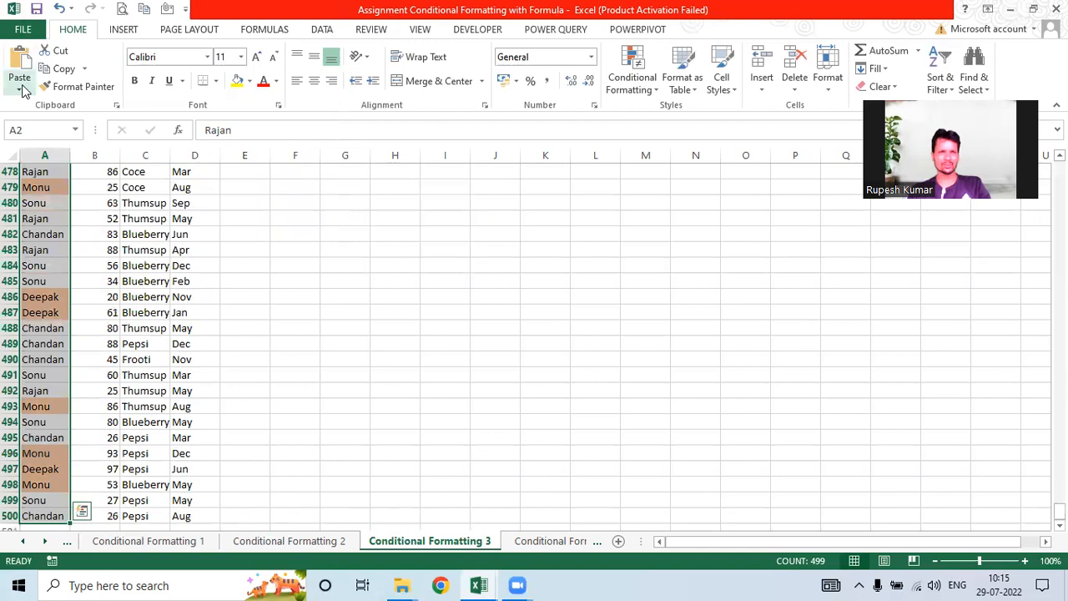
pyautogui.click(615, 86)
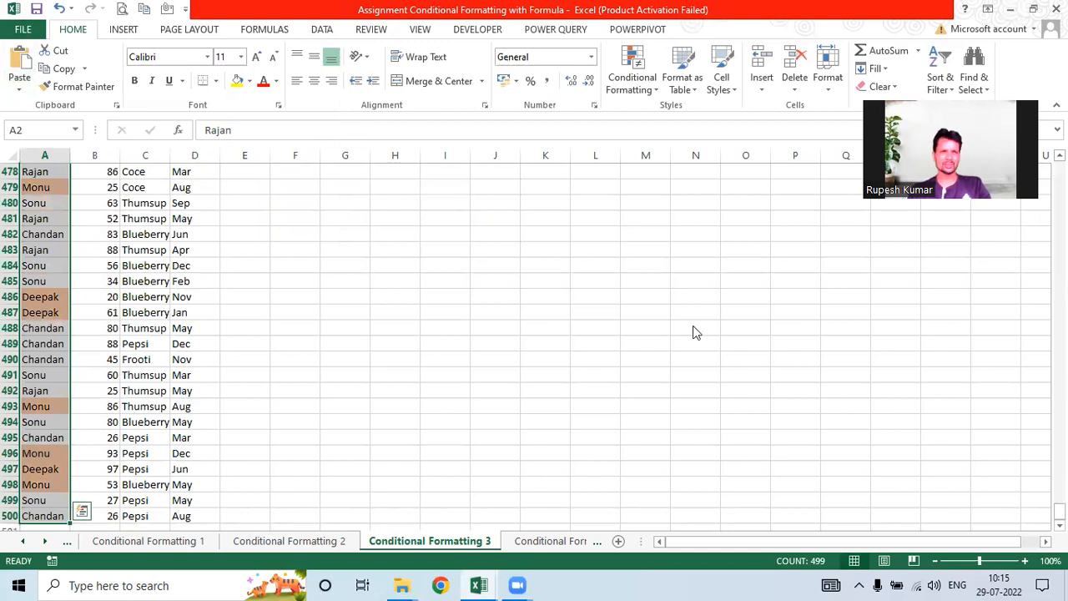
pyautogui.click(807, 304)
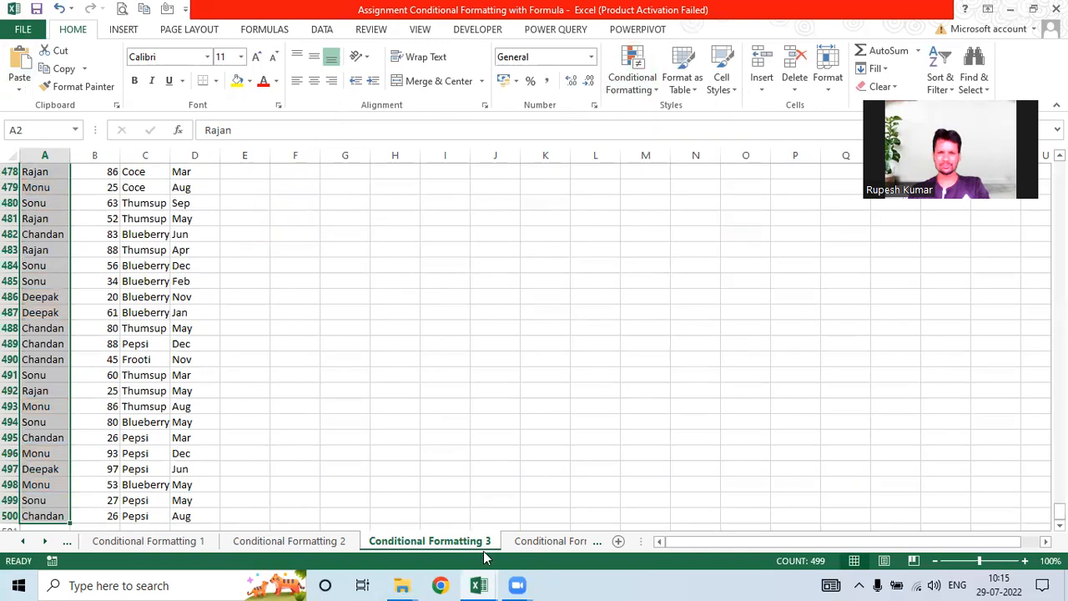
# Step: Switch to the Conditional Formatting 4 sheet and select cell E2
pyautogui.click(517, 544)
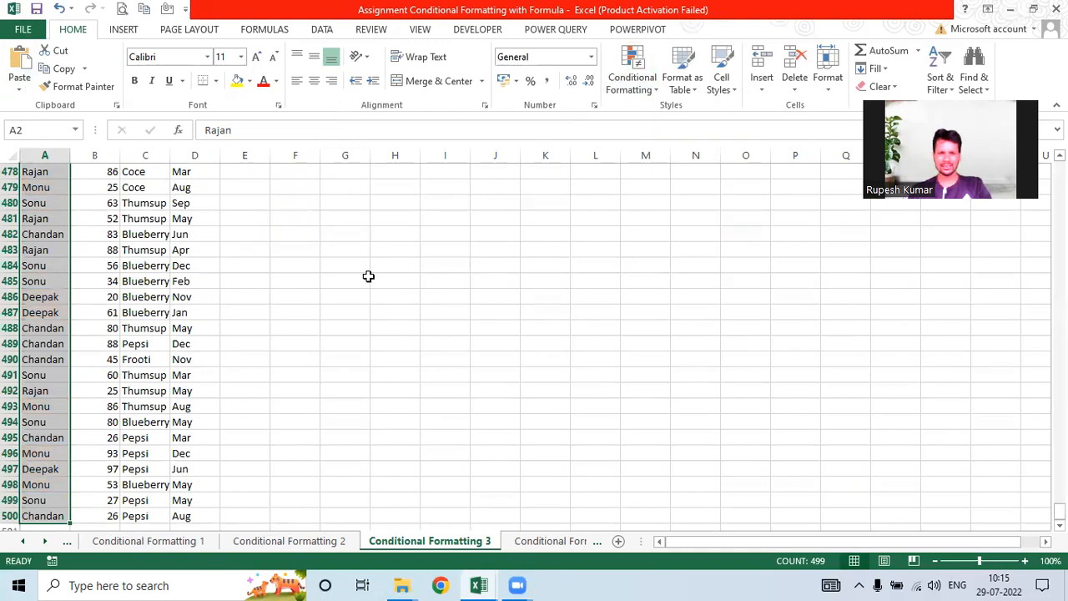
pyautogui.click(368, 280)
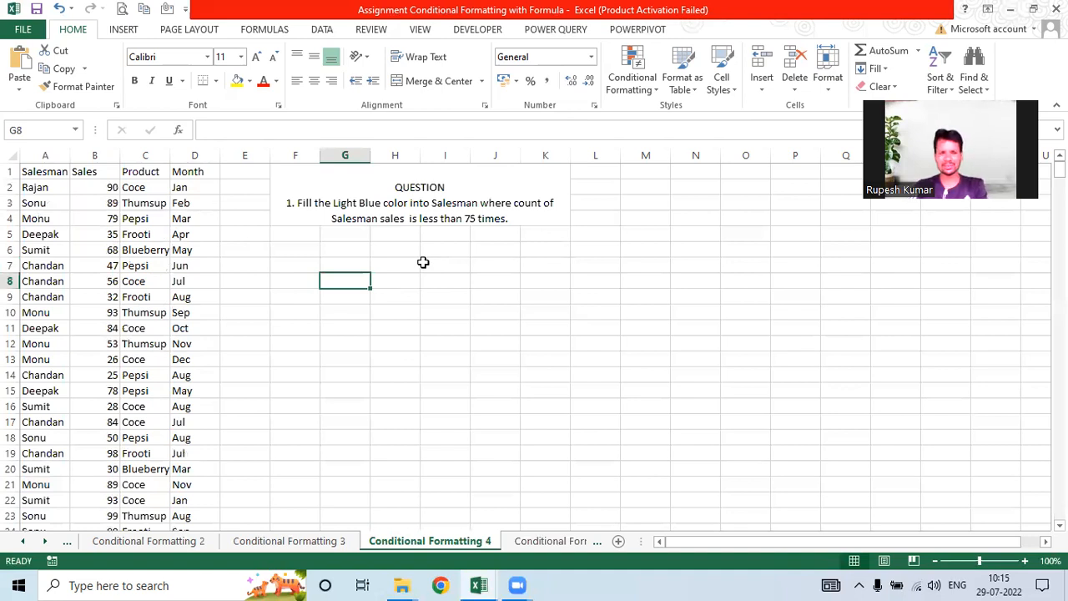
pyautogui.click(243, 185)
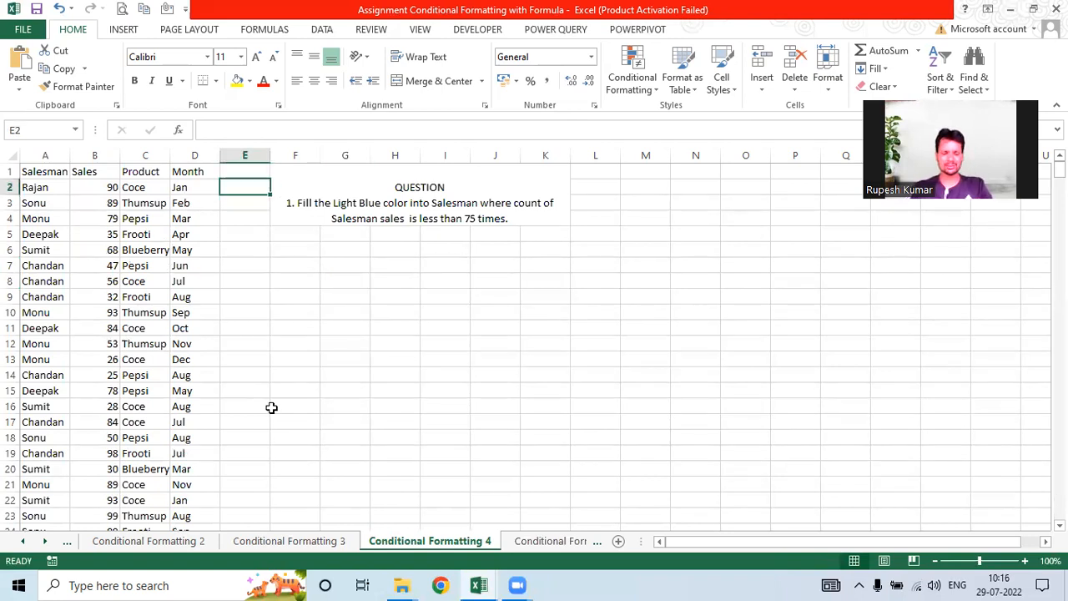
# Step: Enter =COUNTIF(A:A,A2) in E2 and fill it down column E
pyautogui.write('=count')
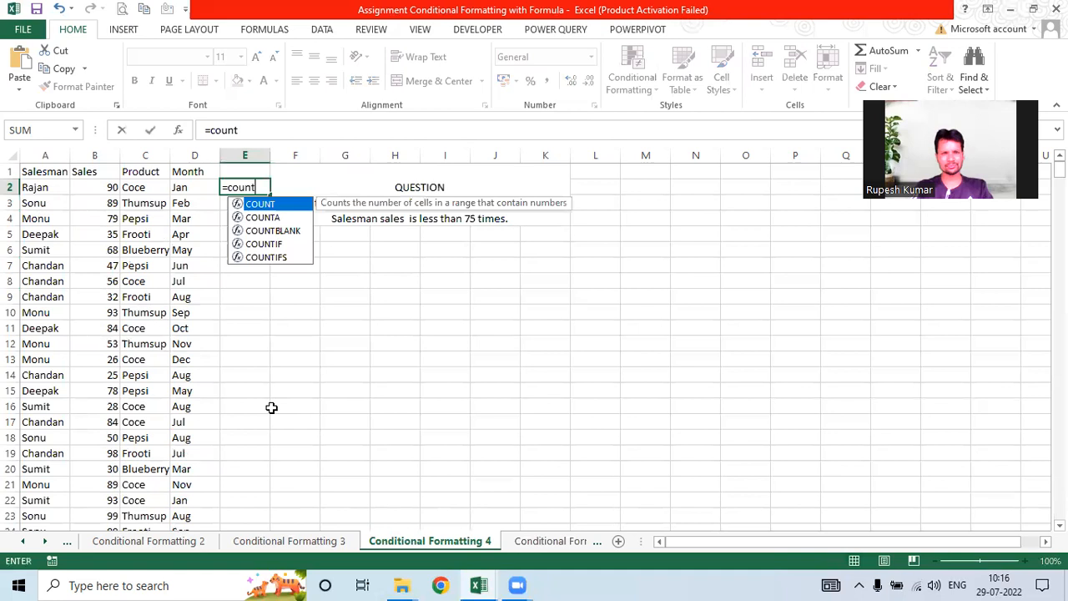
pyautogui.write('if(')
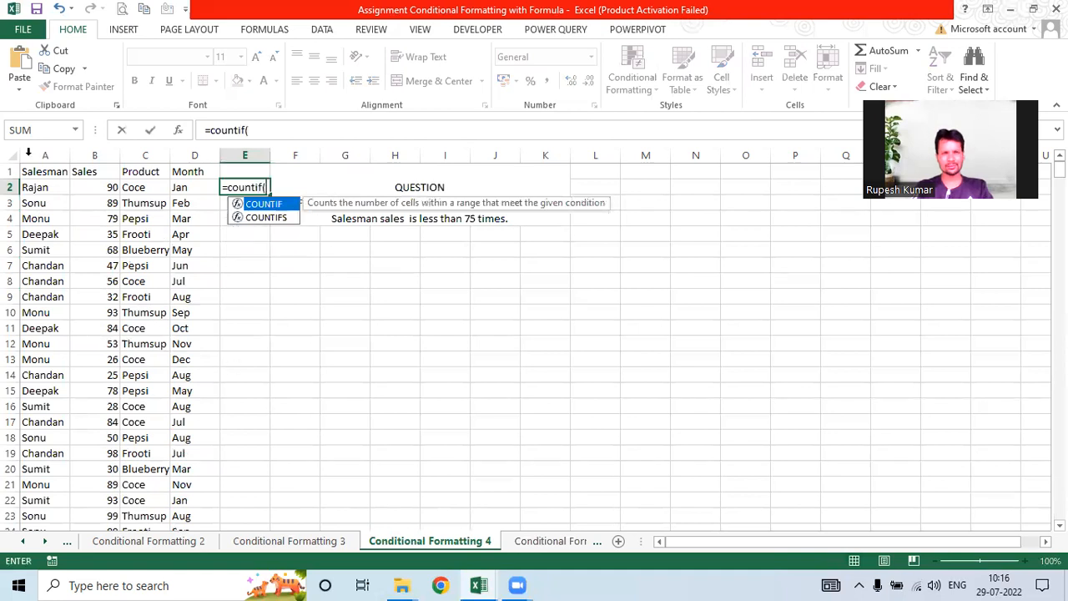
pyautogui.click(45, 155)
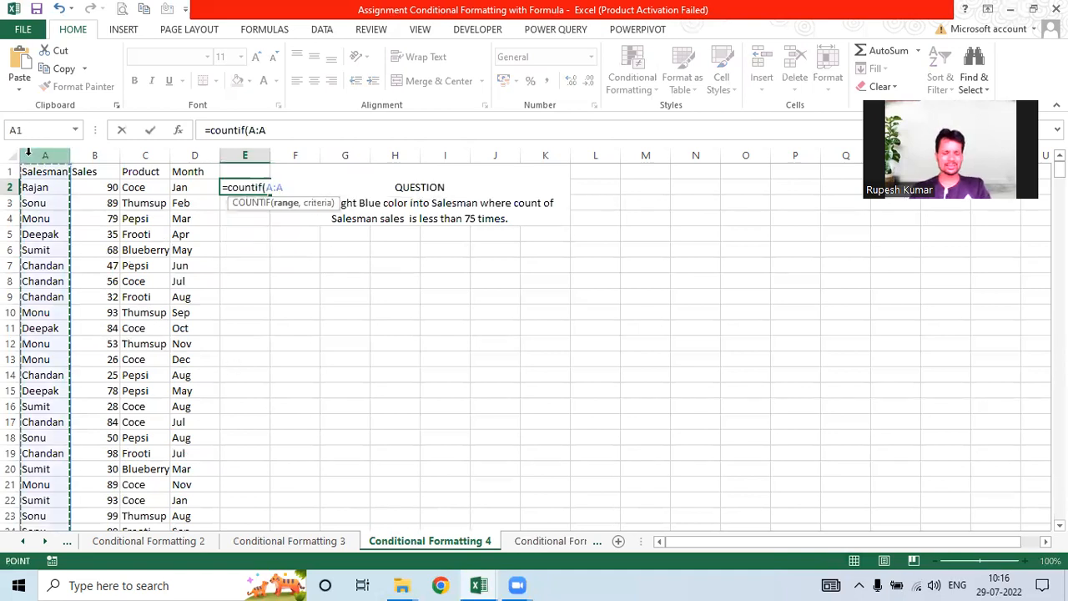
pyautogui.write(',')
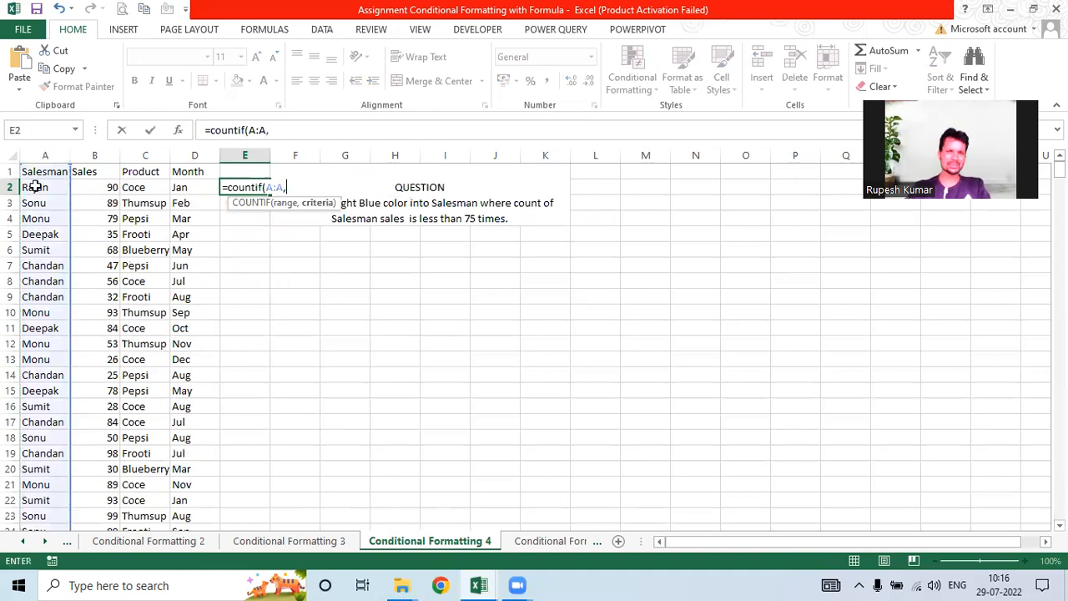
pyautogui.click(35, 187)
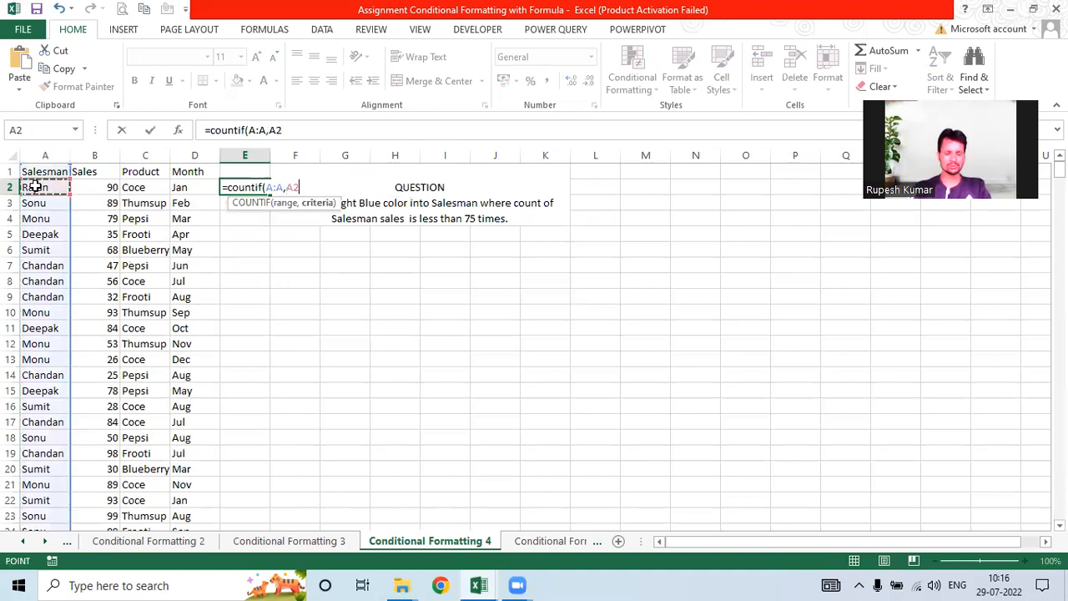
pyautogui.press('Return')
pyautogui.click(248, 187)
pyautogui.doubleClick(269, 193)
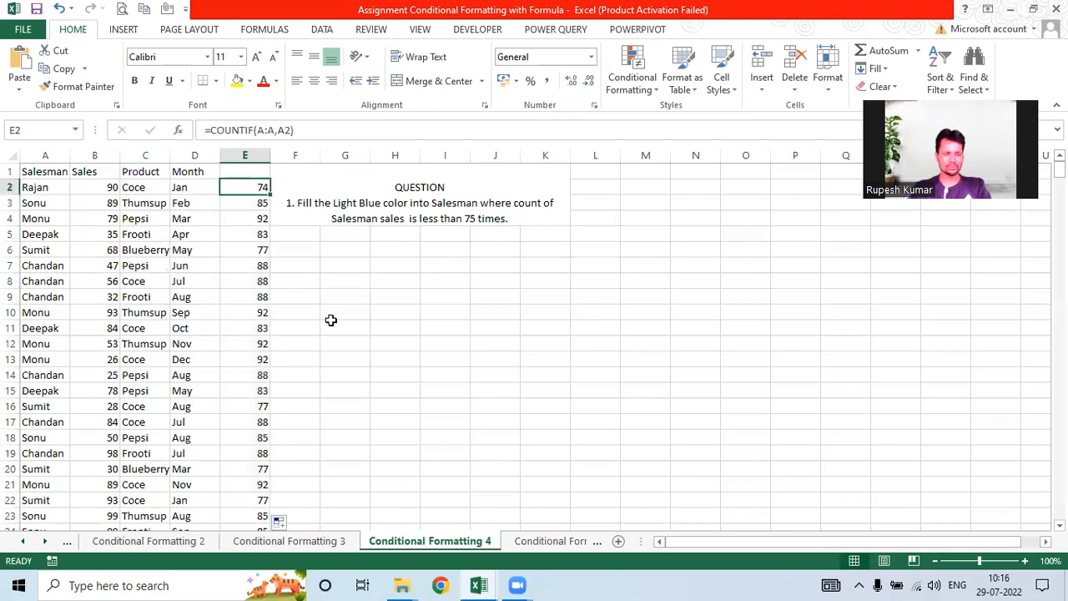
# Step: Change E2 to =COUNTIF(A:A,A2)<75 and fill the TRUE/FALSE test down column E
pyautogui.press('F2')
pyautogui.write('<4')
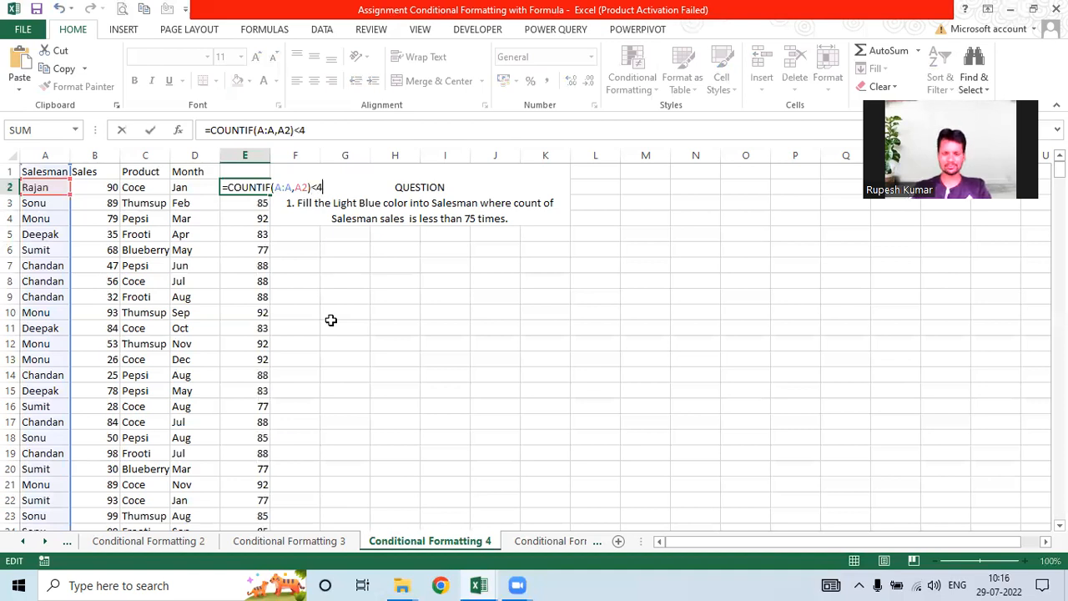
pyautogui.press('BackSpace')
pyautogui.write('75')
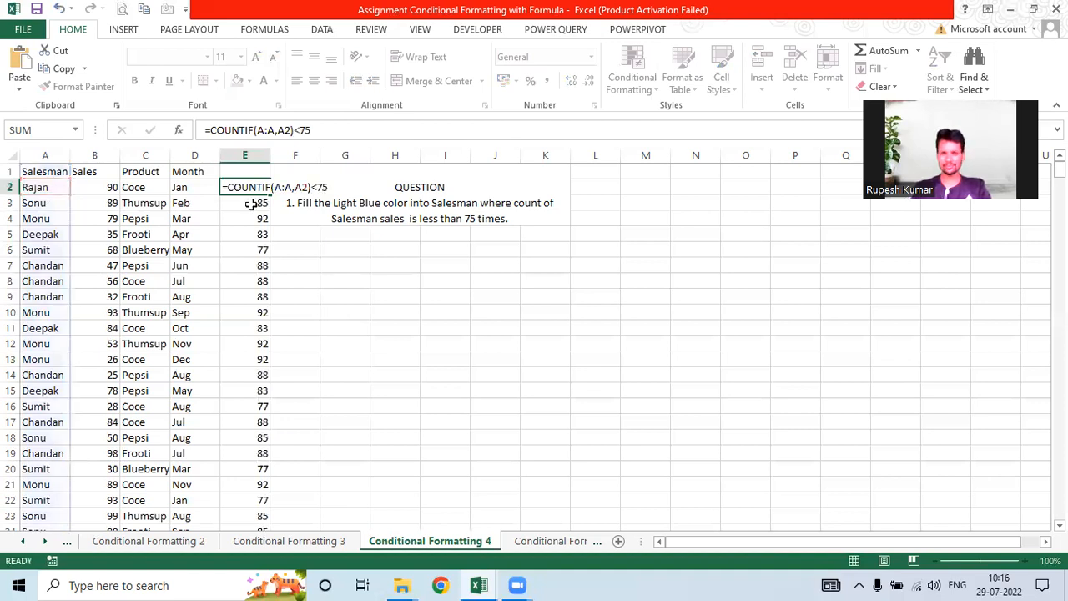
pyautogui.hotkey('ctrl', 'Return')
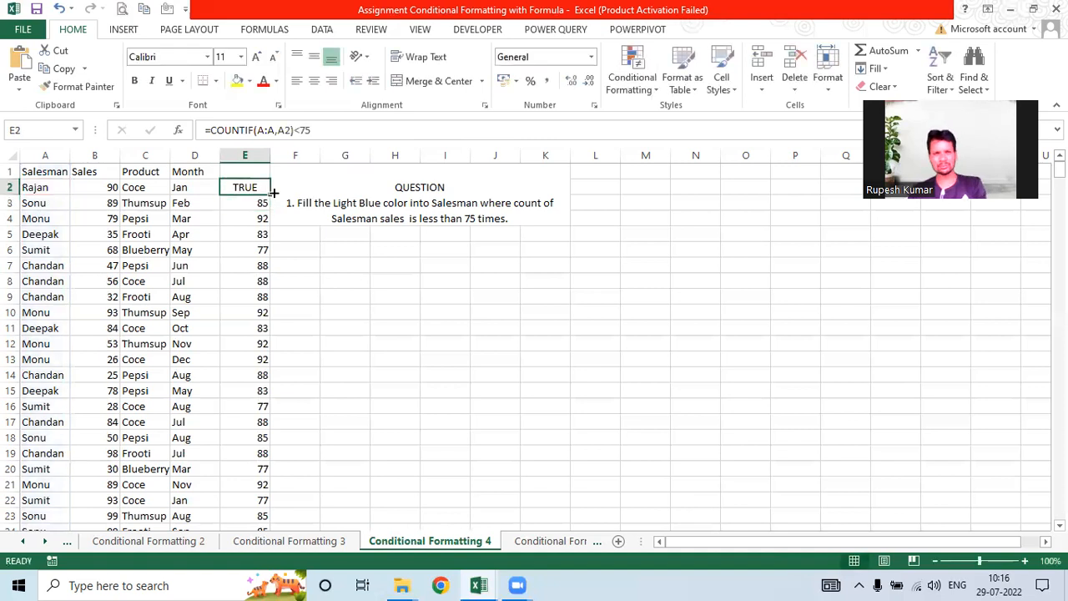
pyautogui.doubleClick(271, 194)
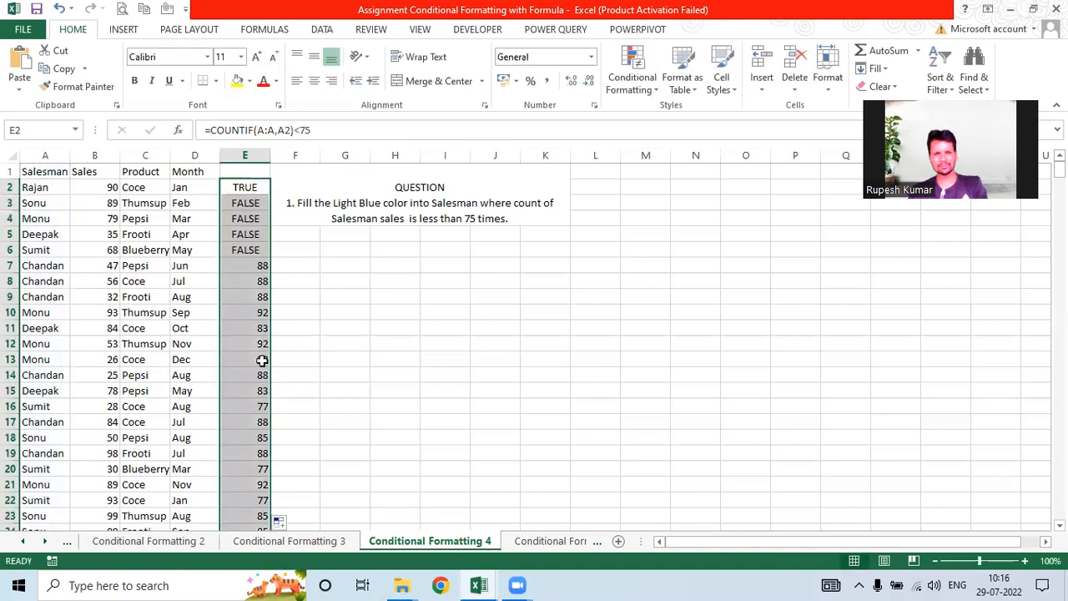
# Step: Check the results down to E87, then copy the formula text from E2
pyautogui.scroll(-17, 262, 359)
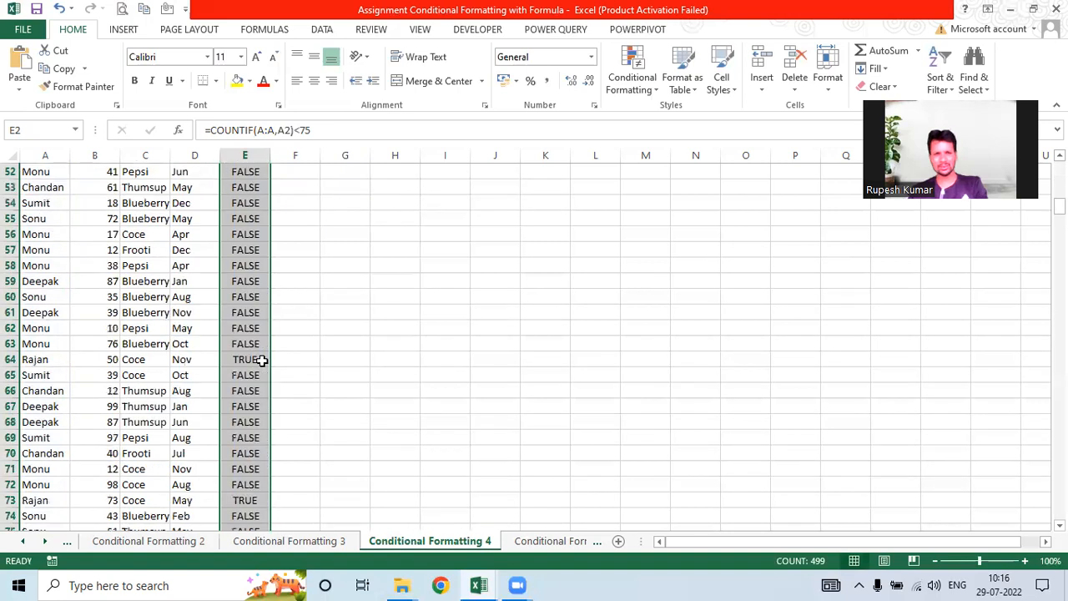
pyautogui.scroll(-6, 262, 359)
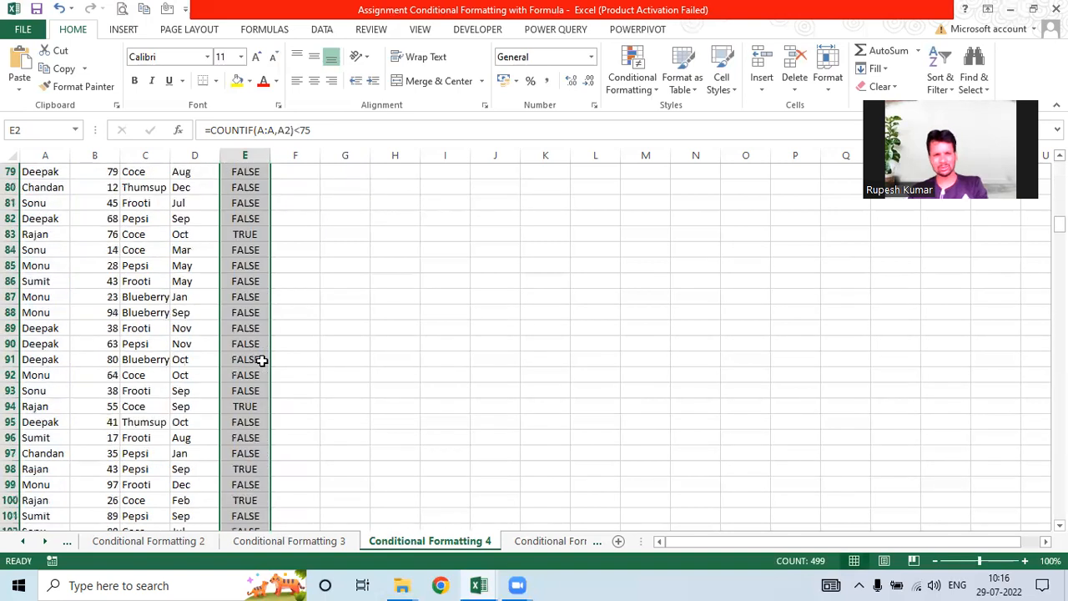
pyautogui.scroll(-8, 275, 472)
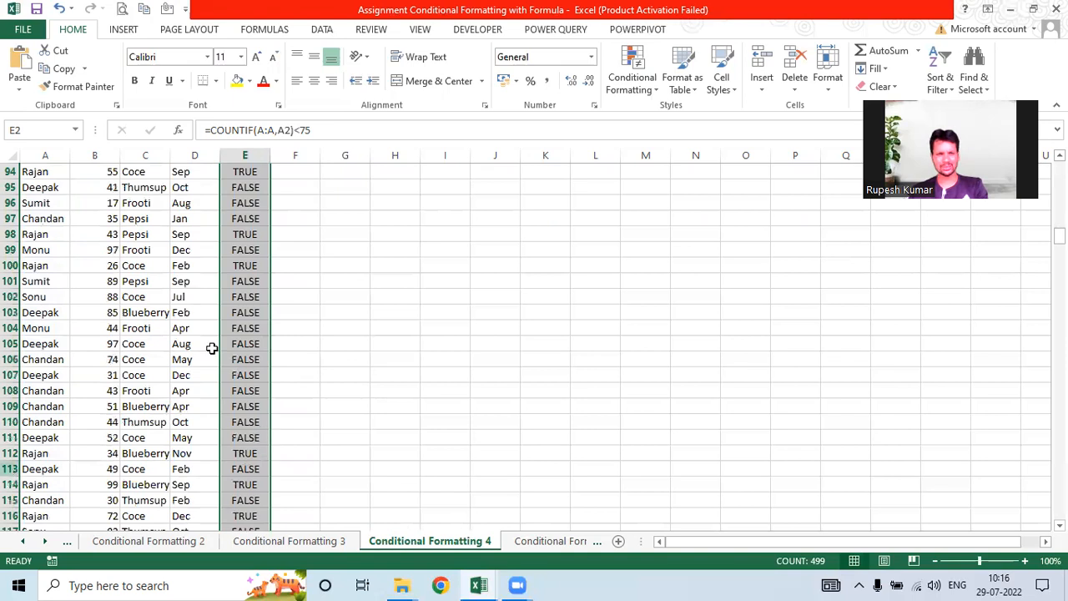
pyautogui.scroll(6, 212, 348)
pyautogui.click(244, 343)
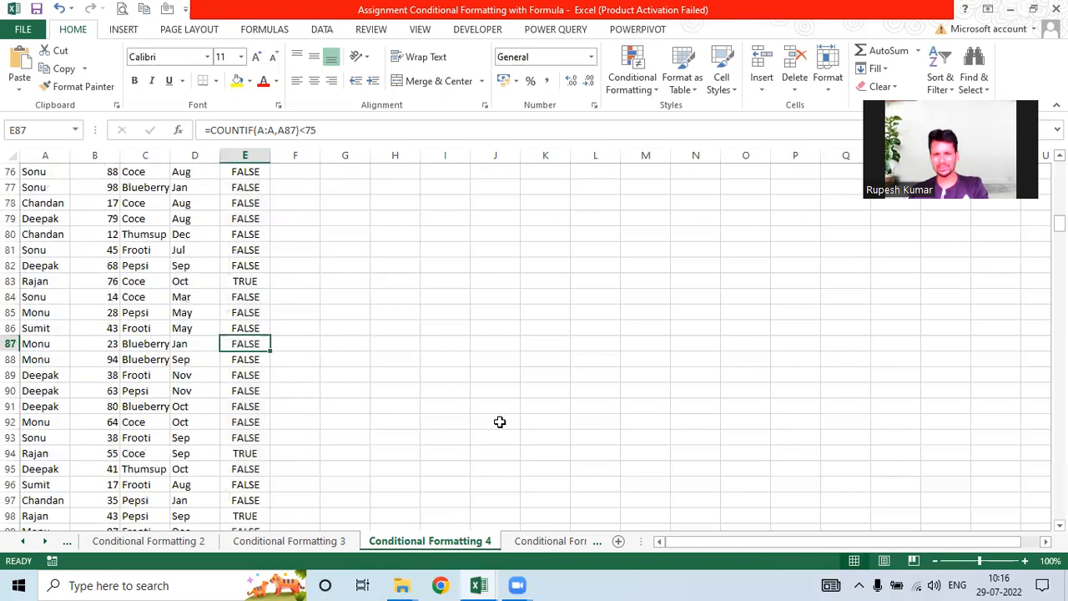
pyautogui.hotkey('ctrl', 'Up')
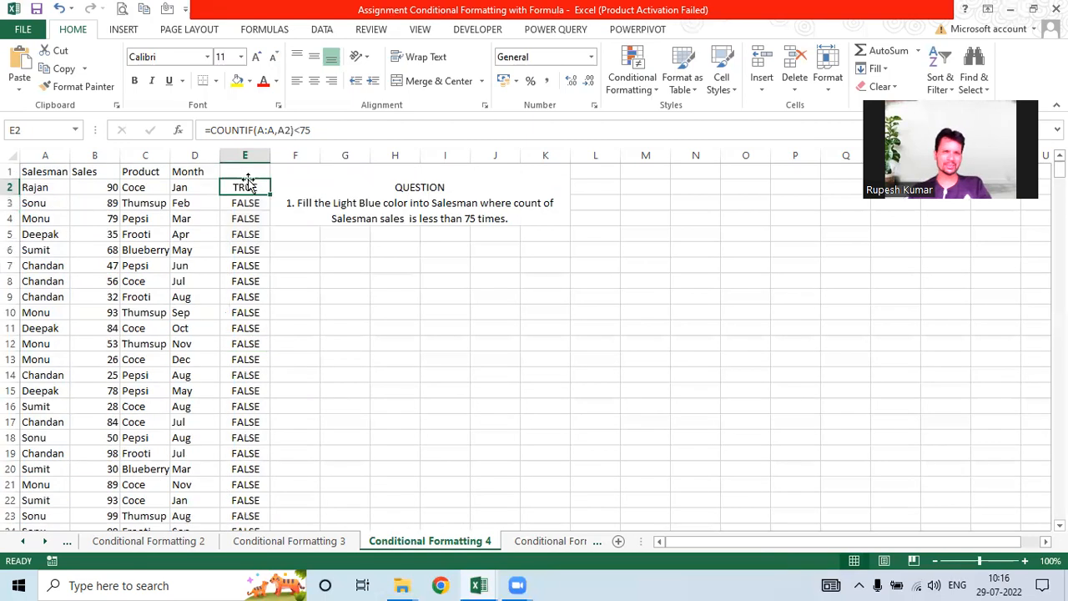
pyautogui.moveTo(310, 130); pyautogui.dragTo(206, 130)
pyautogui.hotkey('ctrl', 'c')
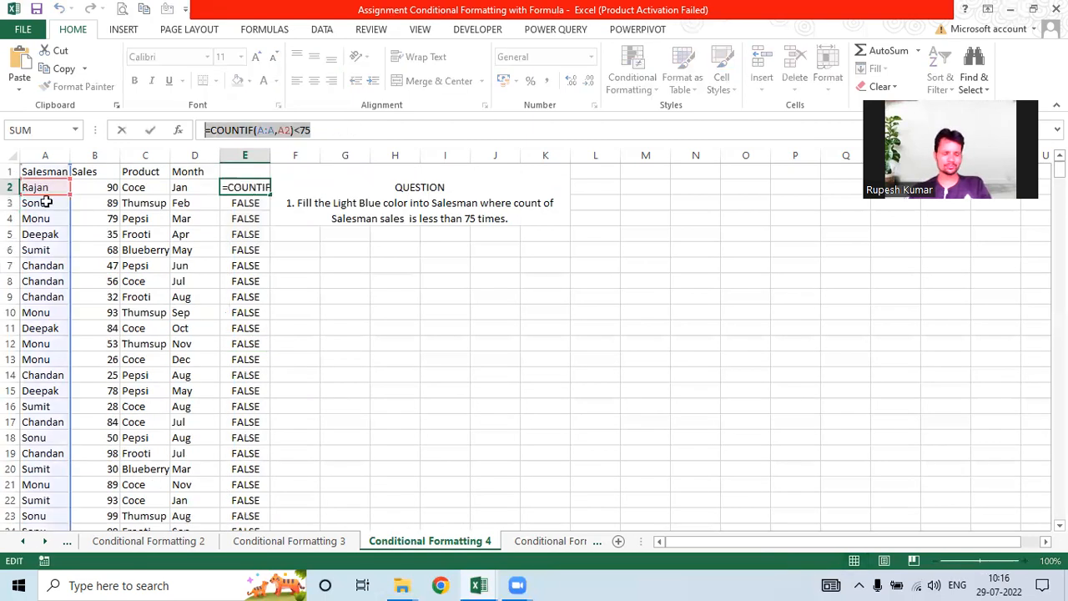
# Step: Select A2:A500 and add a =COUNTIF(A:A,A2)<75 formula rule with a peach fill
pyautogui.click(45, 186)
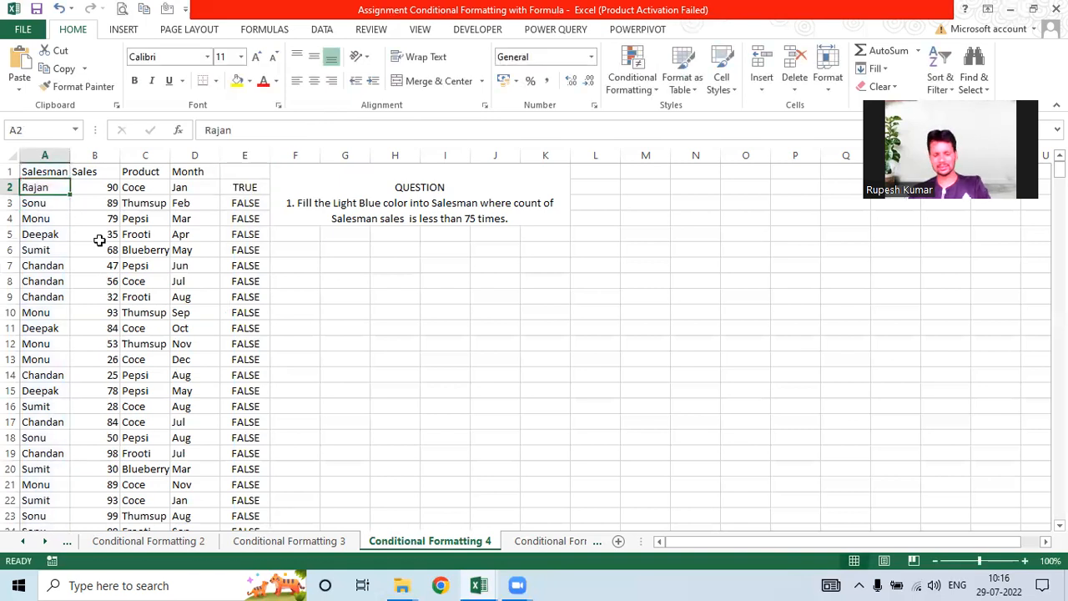
pyautogui.hotkey('ctrl', 'shift', 'Down')
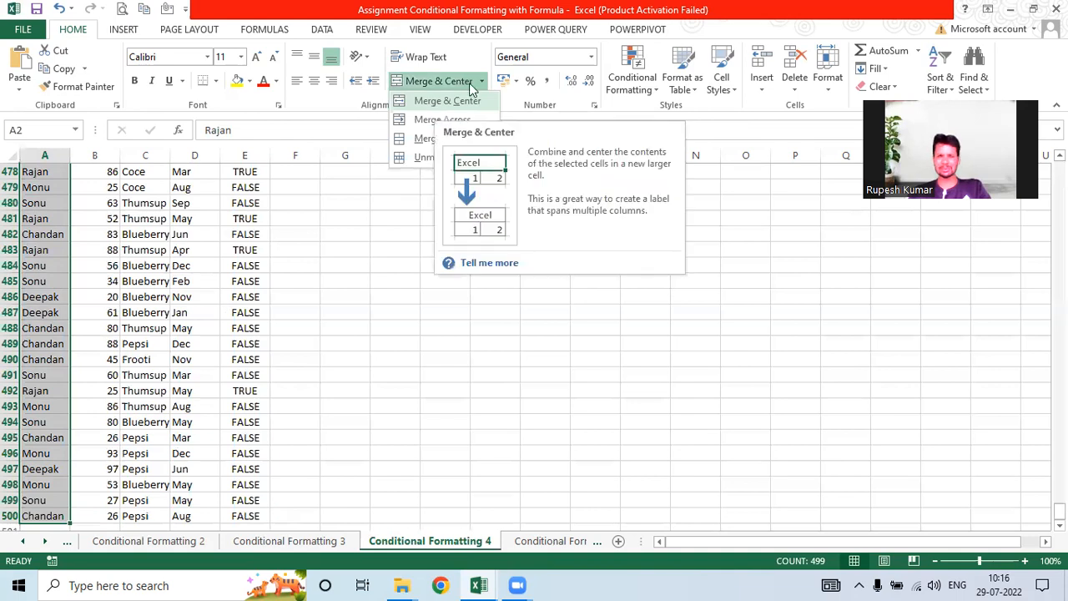
pyautogui.click(659, 94)
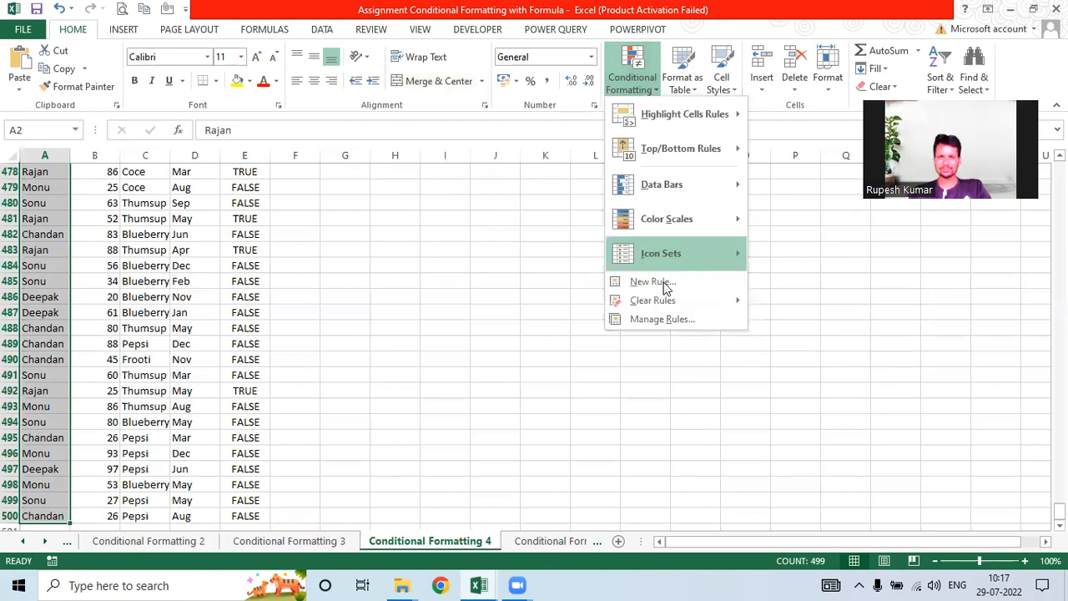
pyautogui.click(665, 283)
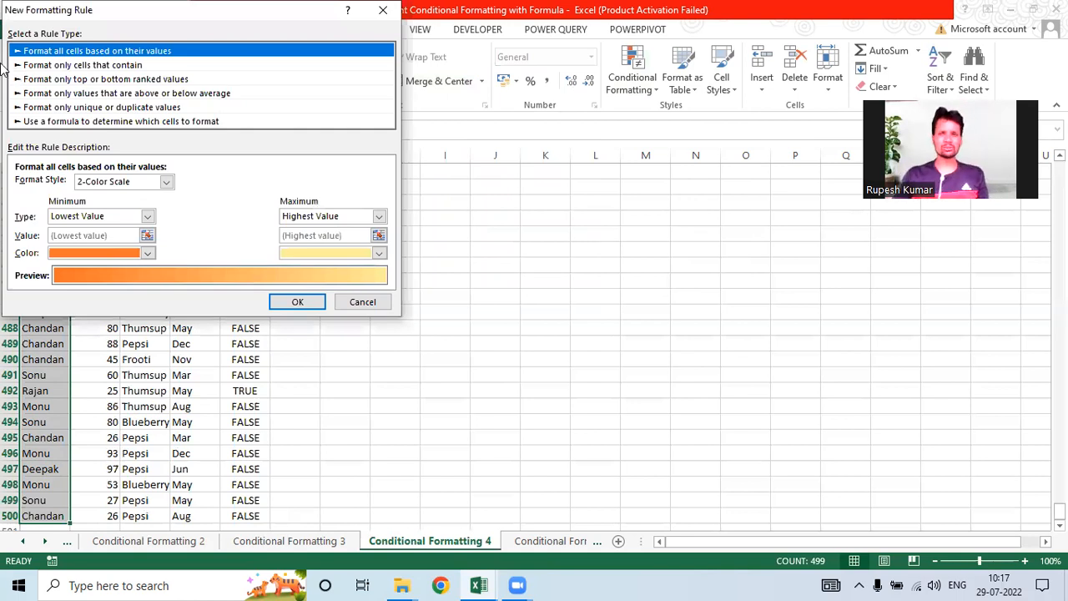
pyautogui.click(71, 122)
pyautogui.click(69, 185)
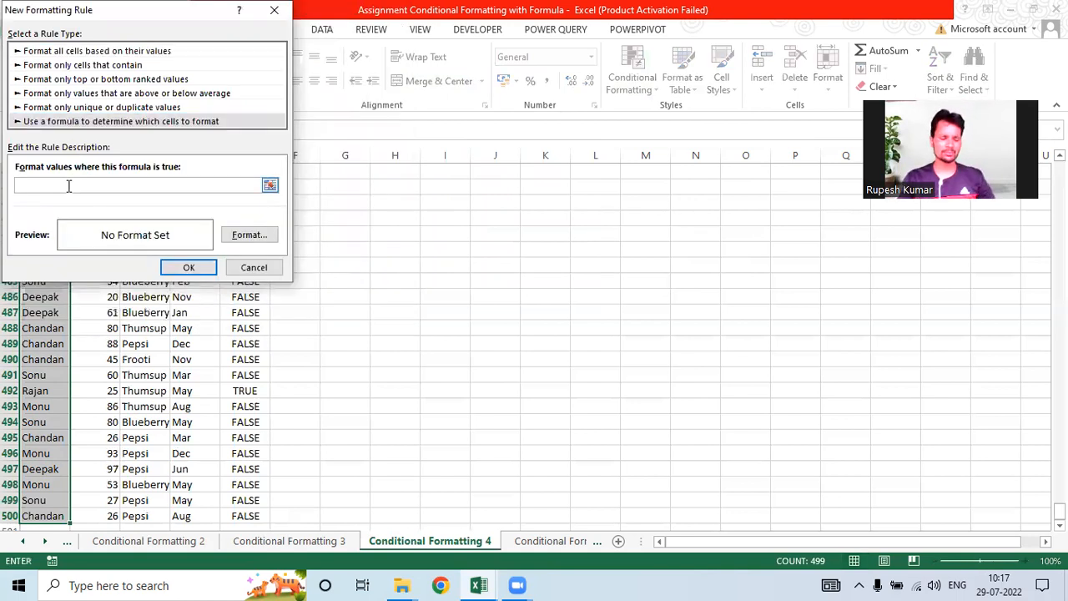
pyautogui.hotkey('ctrl', 'v')
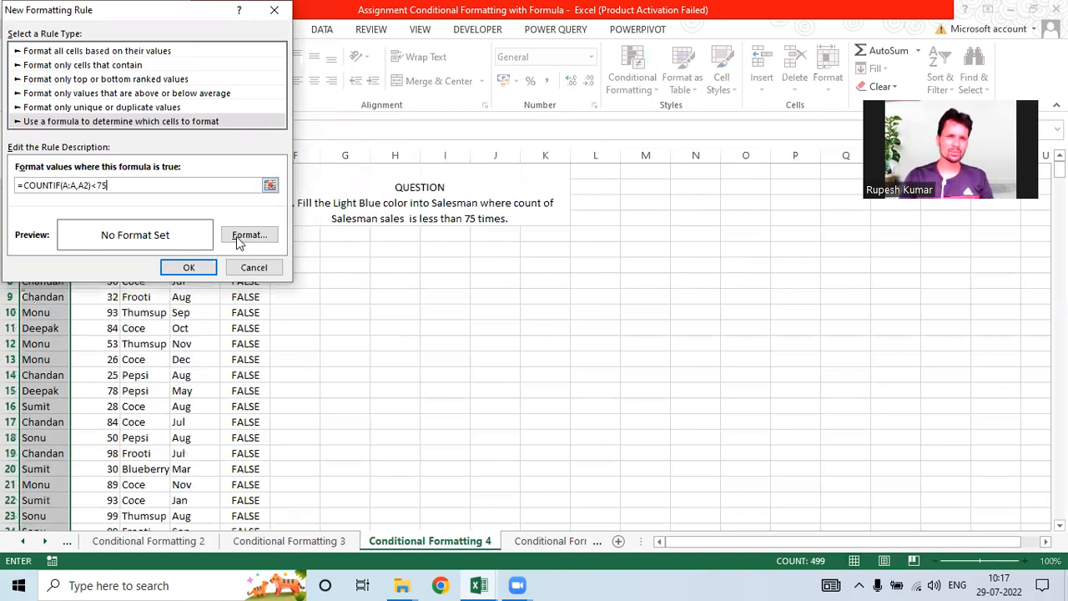
pyautogui.click(243, 235)
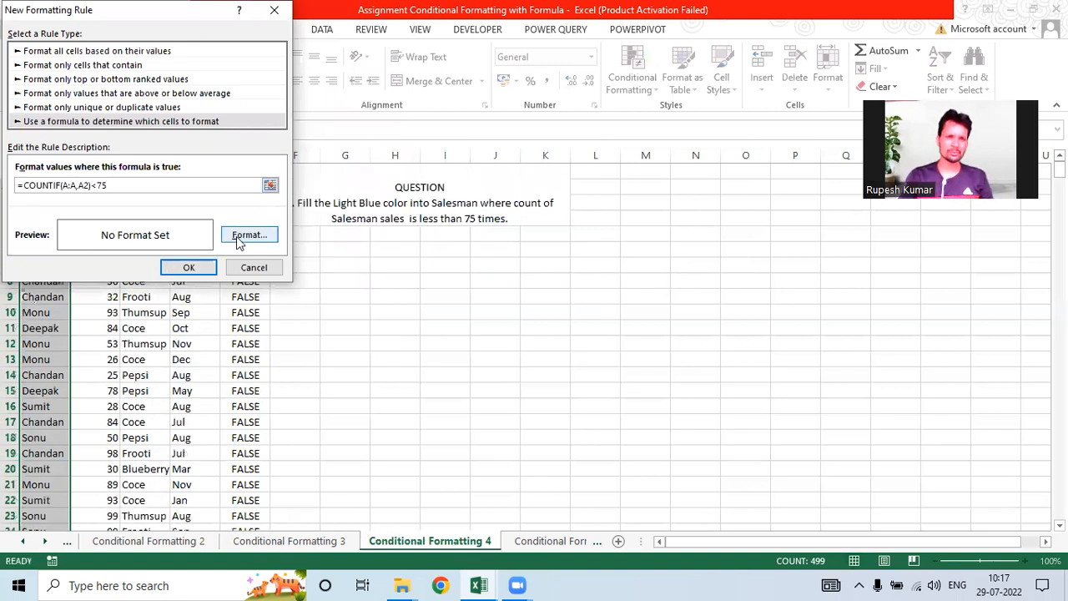
pyautogui.click(99, 140)
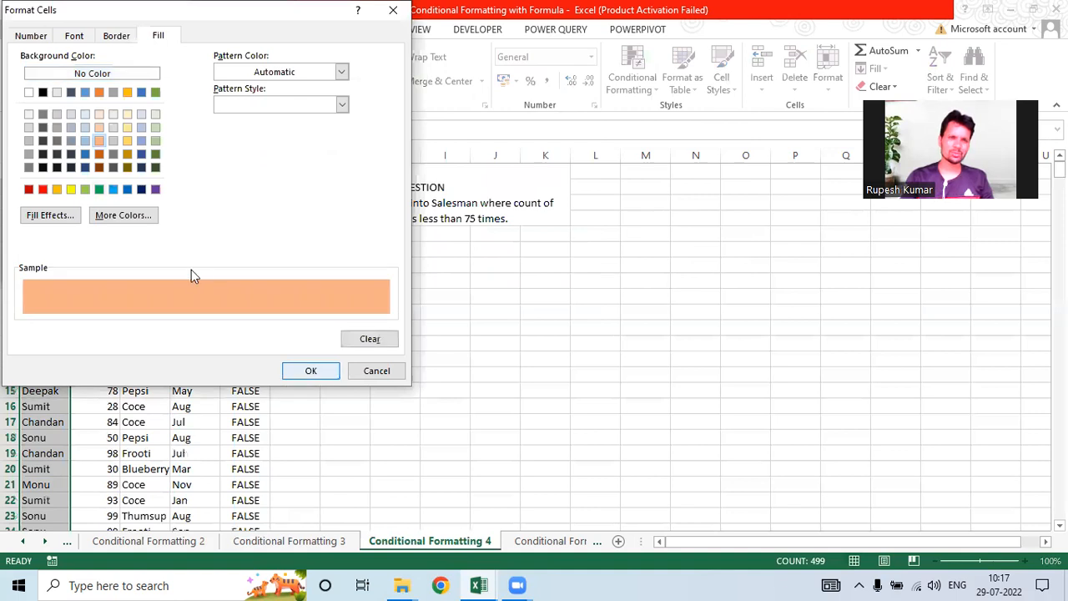
pyautogui.press('Return')
pyautogui.press('Return')
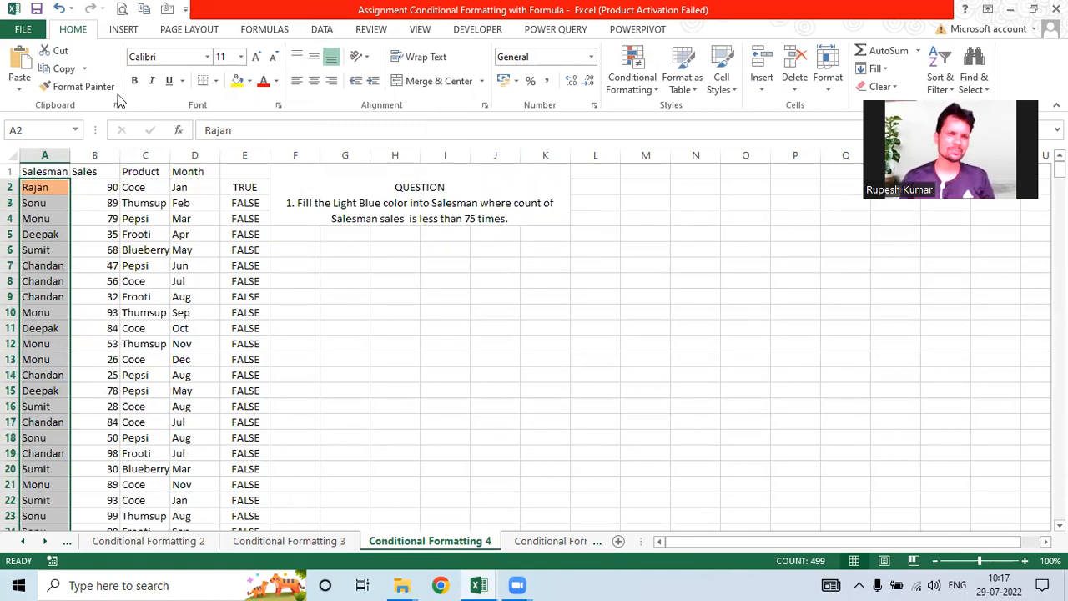
pyautogui.press('Up')
pyautogui.hotkey('ctrl', 'shift', 'l')
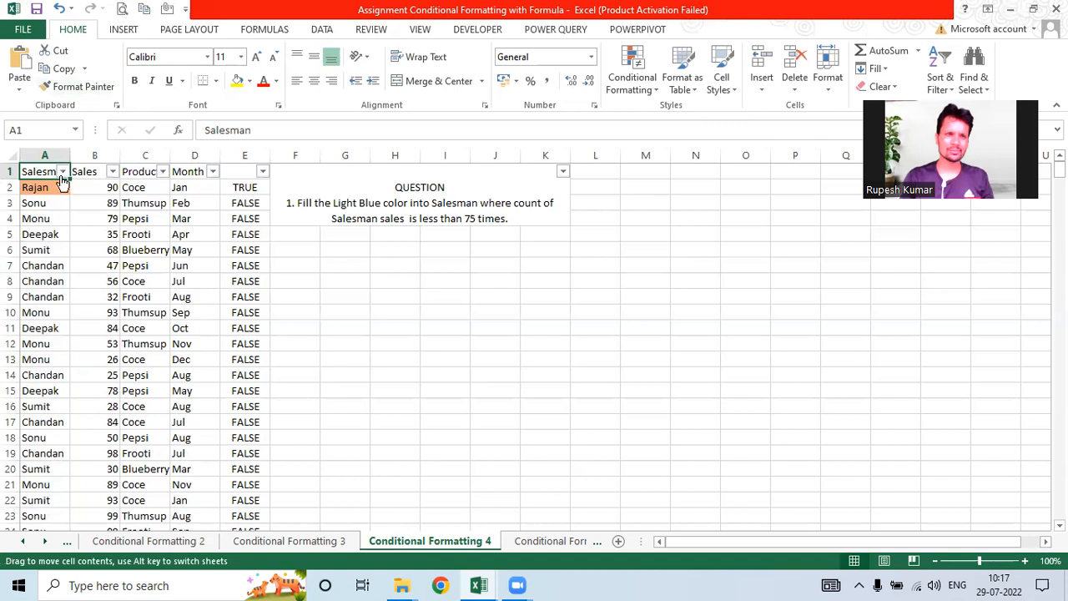
pyautogui.click(63, 172)
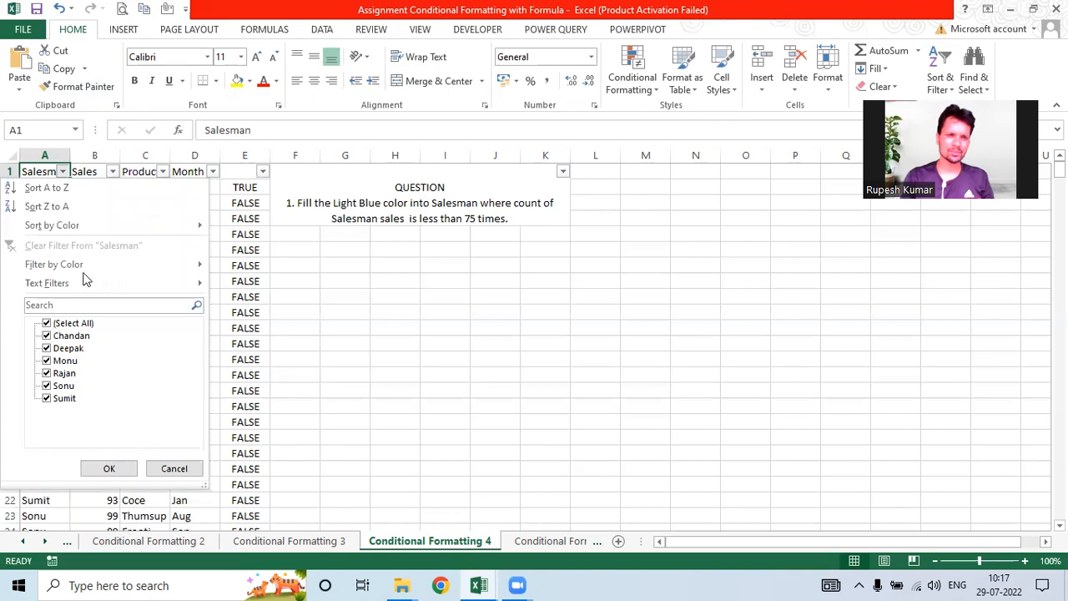
pyautogui.moveTo(85, 273)
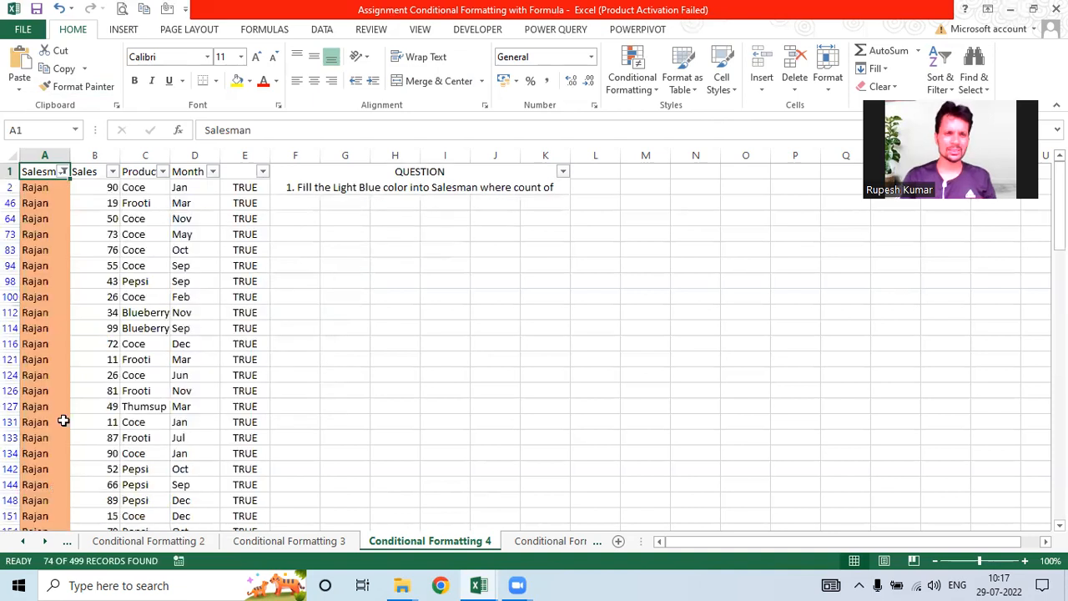
pyautogui.scroll(-2, 63, 421)
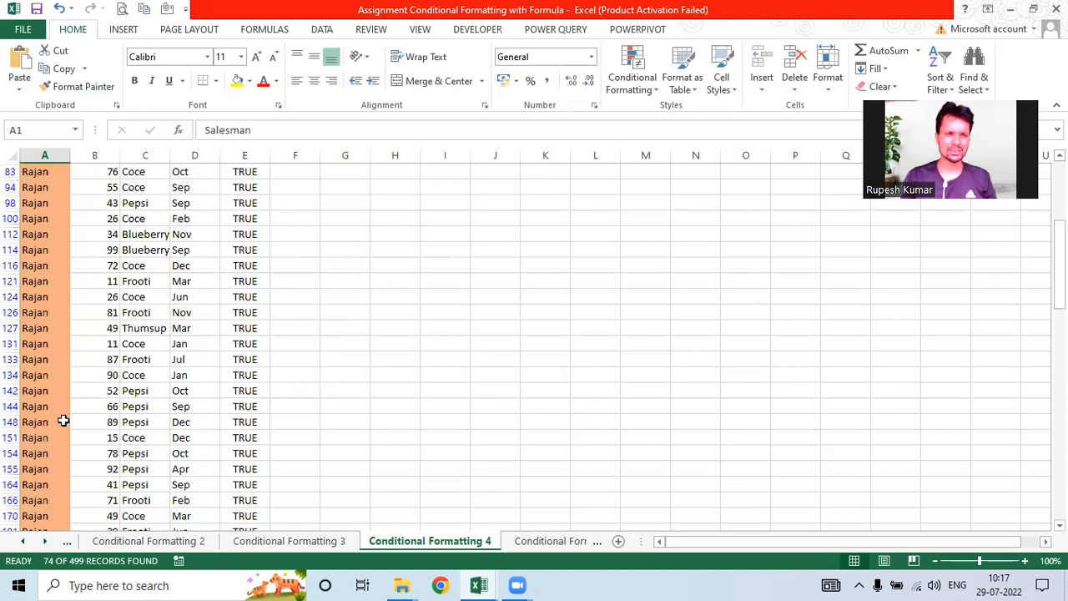
pyautogui.scroll(-4, 63, 420)
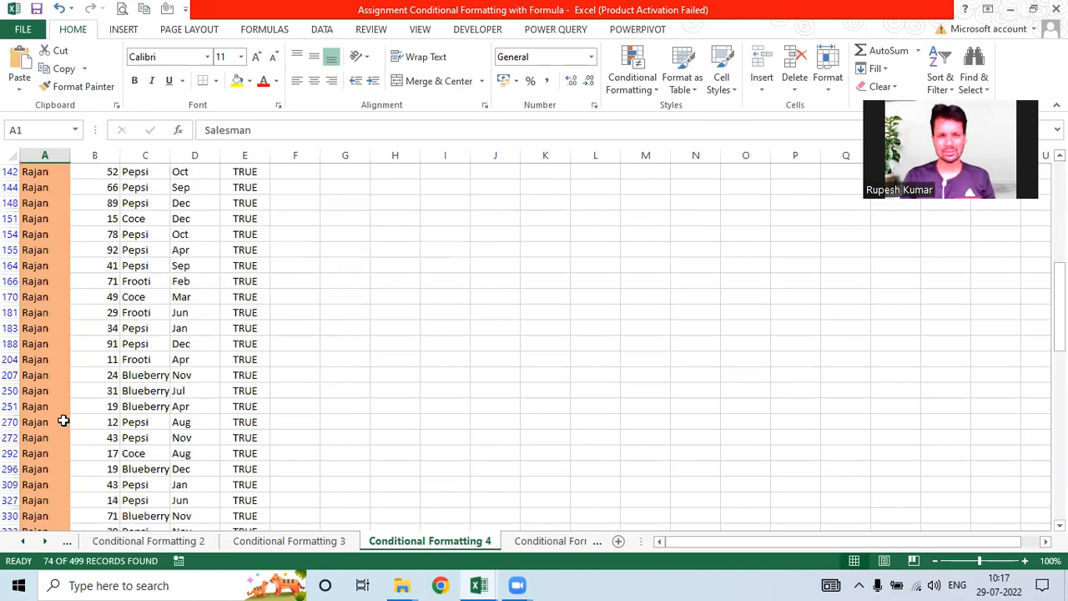
pyautogui.scroll(4, 228, 262)
pyautogui.scroll(3, 240, 402)
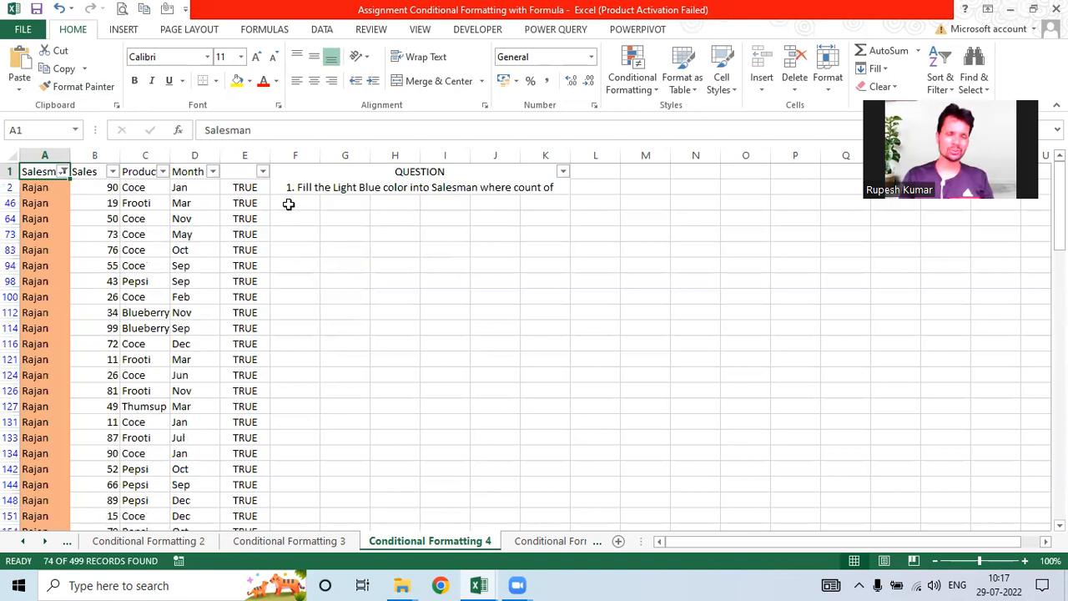
# Step: Clear the helper TRUE values in column E and turn off the AutoFilter
pyautogui.click(255, 155)
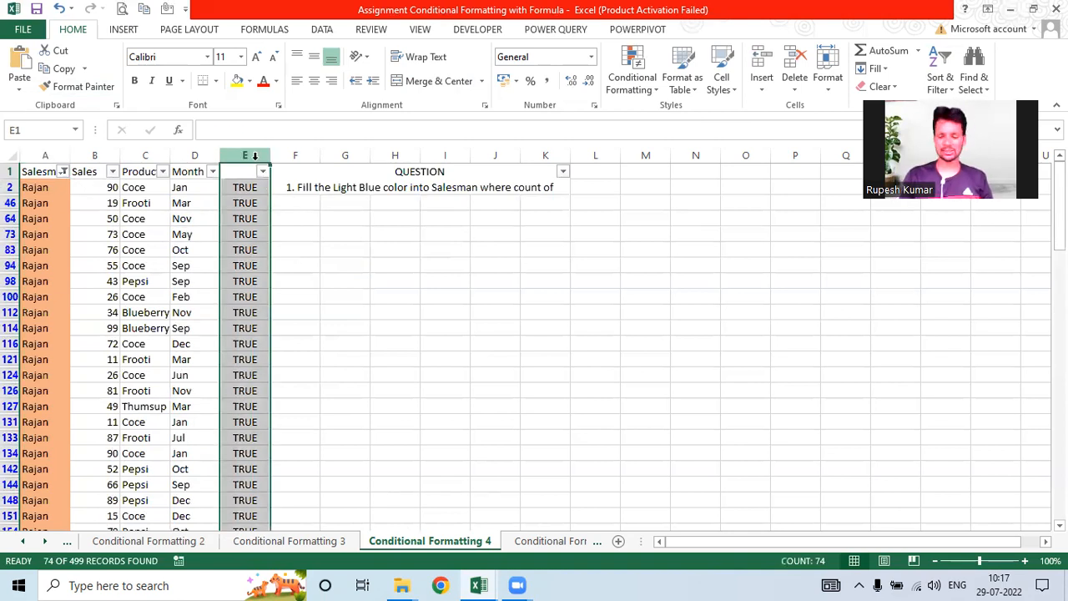
pyautogui.press('Delete')
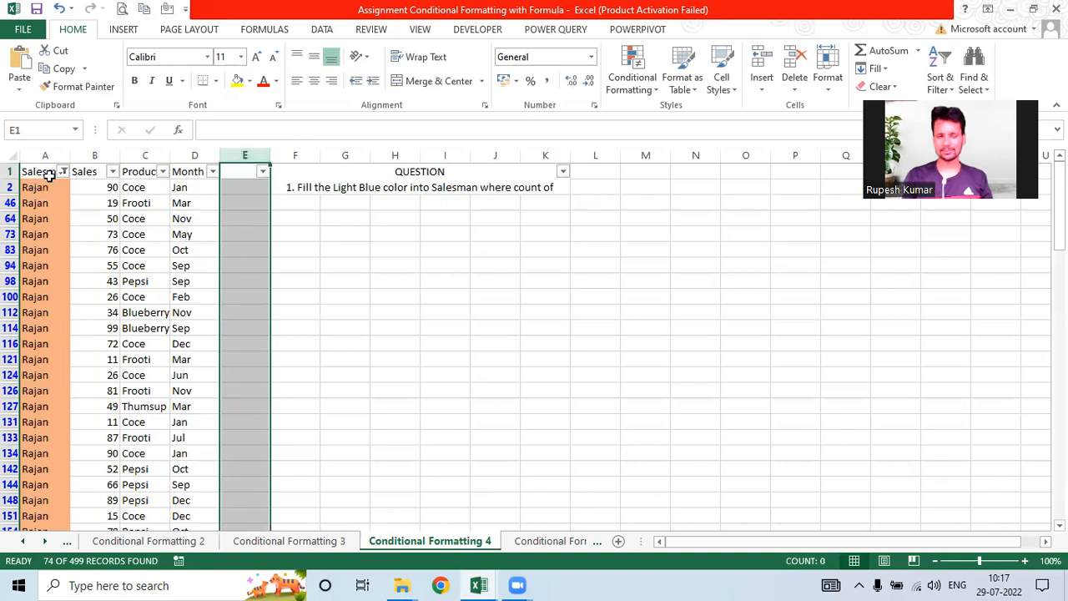
pyautogui.click(47, 174)
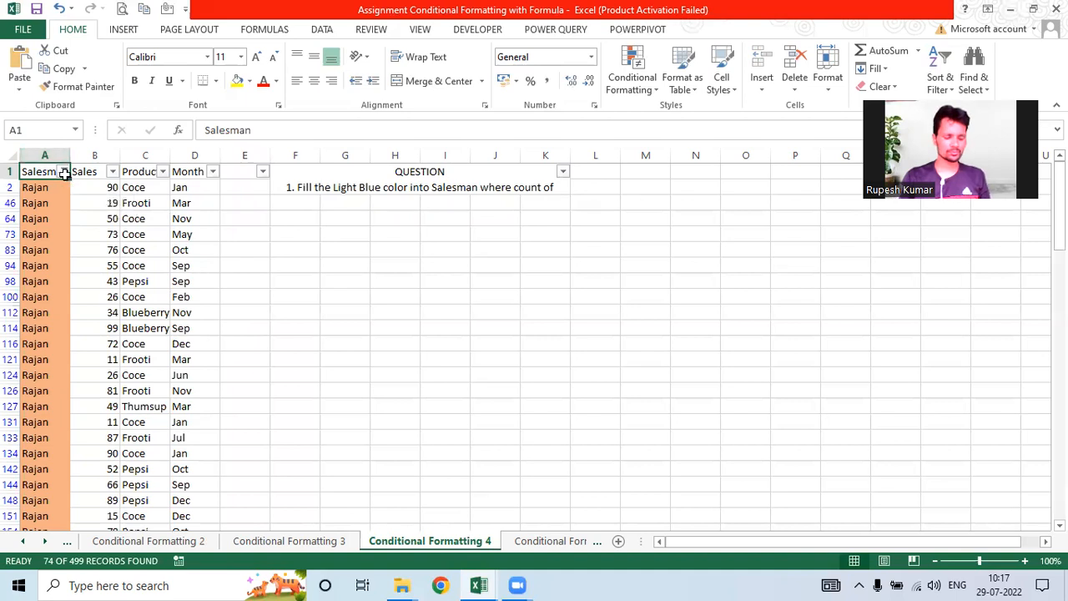
pyautogui.hotkey('ctrl', 'shift', 'l')
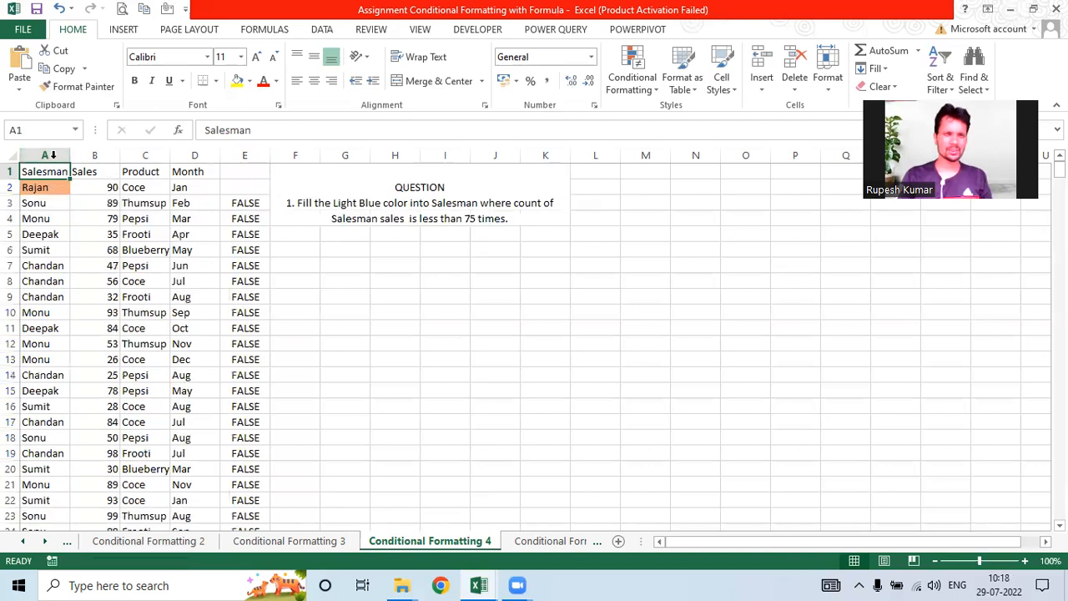
# Step: Clear the conditional formatting rules from the Salesman column A
pyautogui.click(46, 187)
pyautogui.click(45, 155)
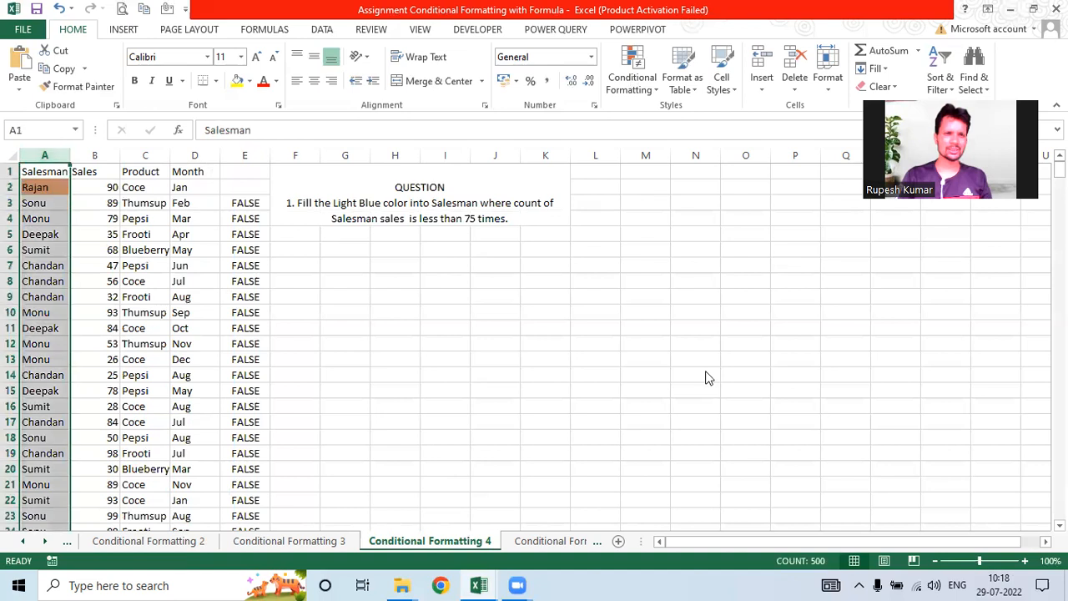
pyautogui.hotkey('alt', 'h')
pyautogui.press('l')
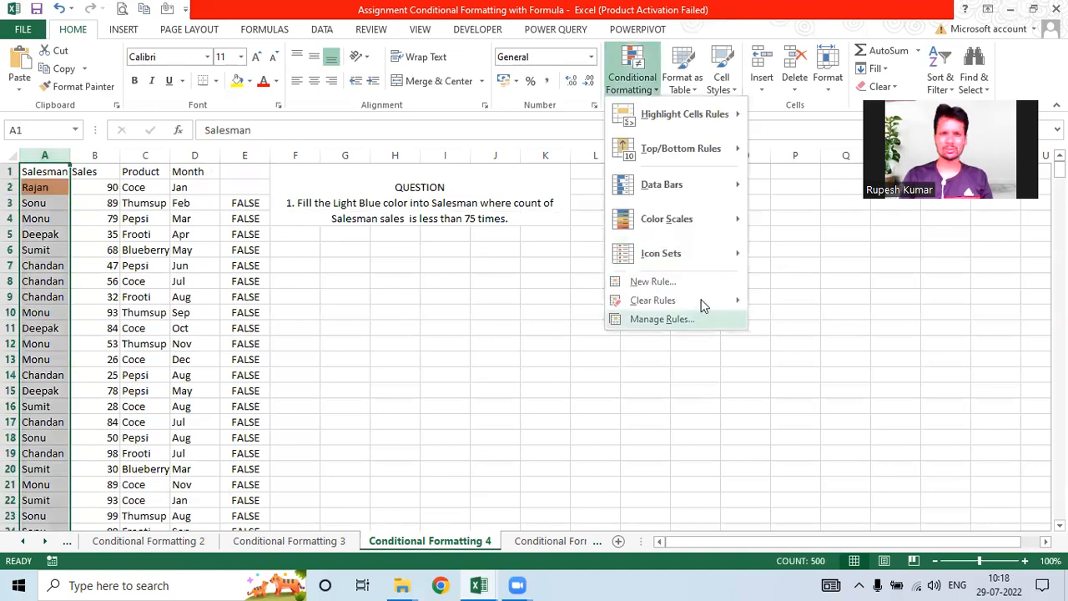
pyautogui.moveTo(703, 303)
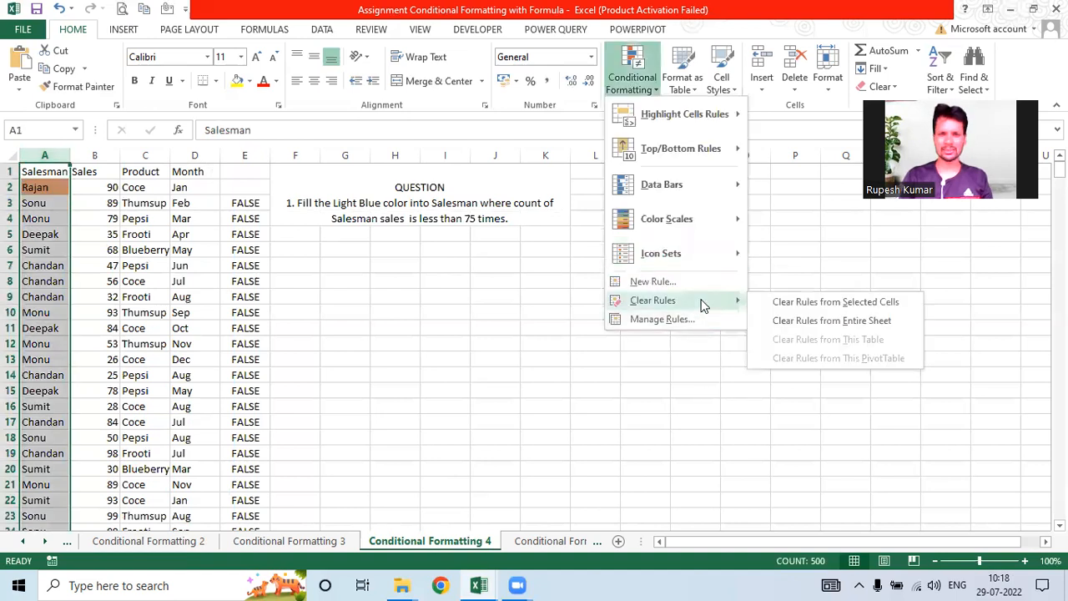
pyautogui.click(847, 301)
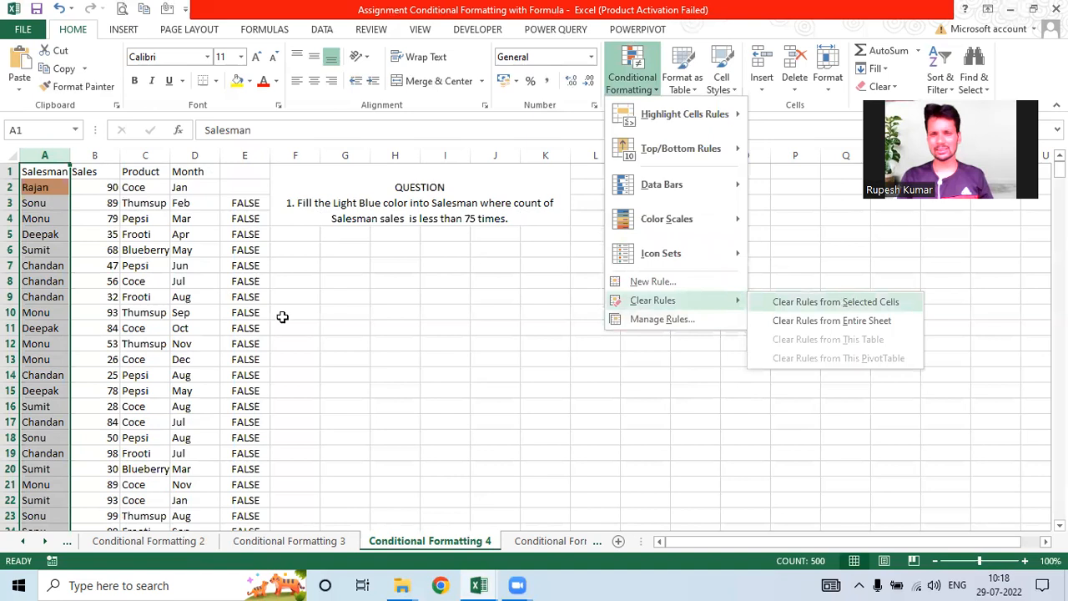
# Step: On the Conditional Formatting 5 sheet, enter =OR(D2="Dec",C2="Coce") in E2
pyautogui.click(547, 542)
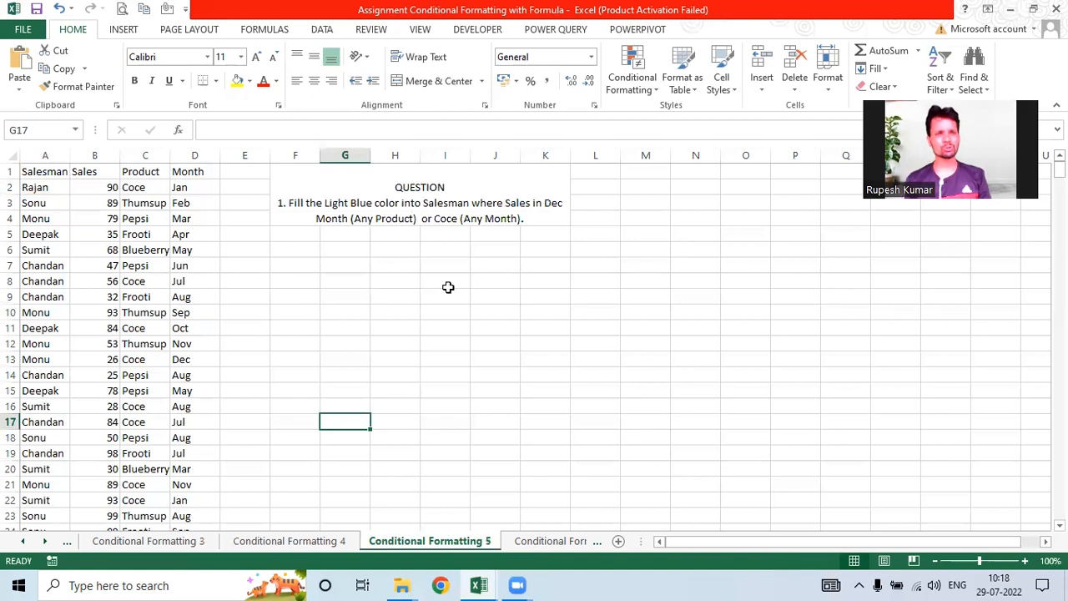
pyautogui.click(247, 191)
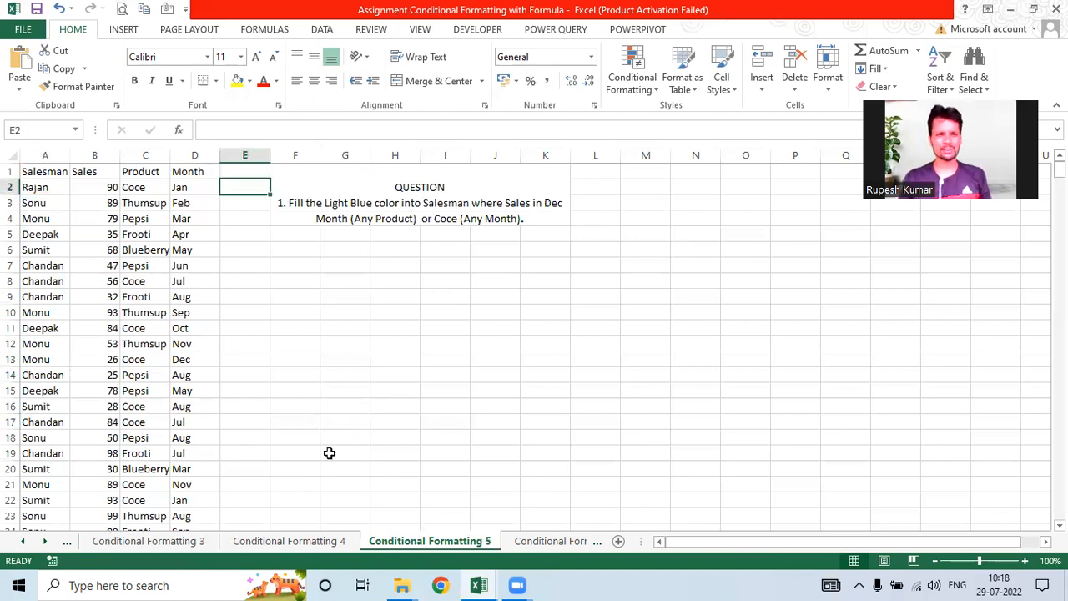
pyautogui.write('=')
pyautogui.write('=or9')
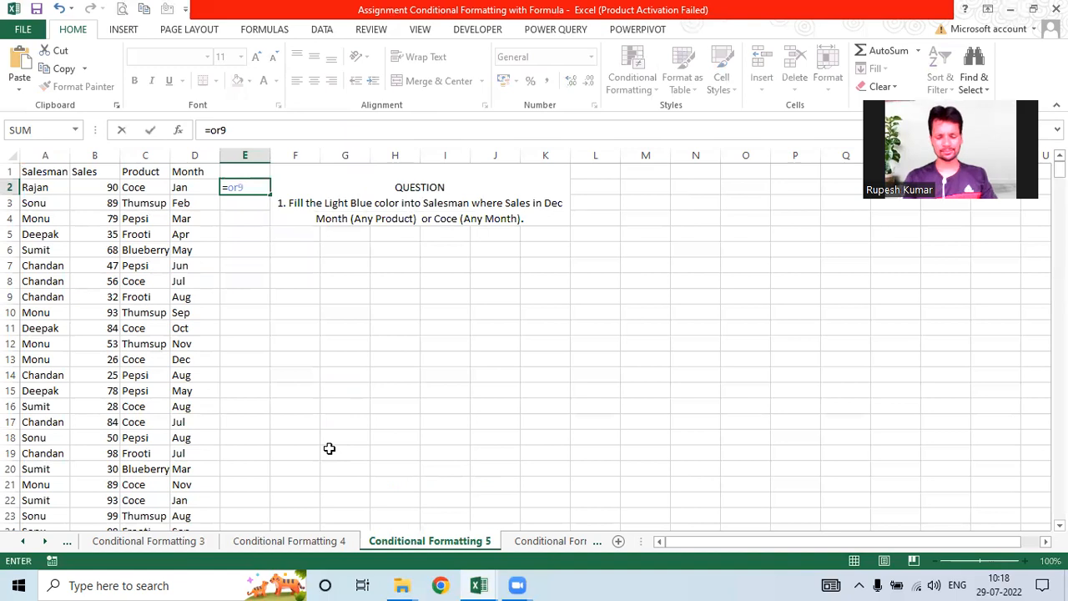
pyautogui.press('BackSpace')
pyautogui.write('(')
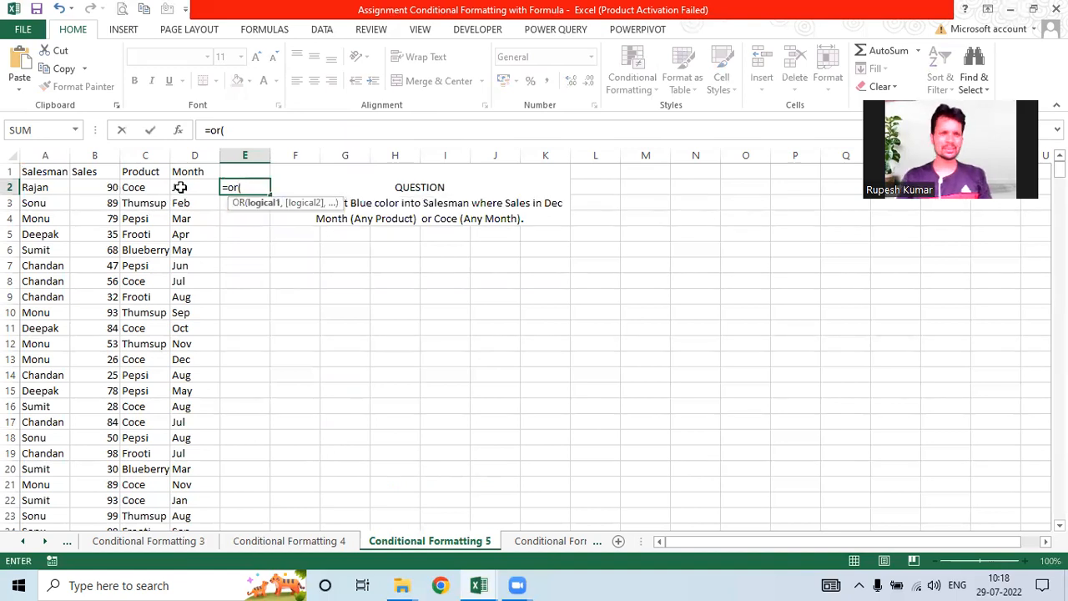
pyautogui.click(180, 187)
pyautogui.write('="Dec')
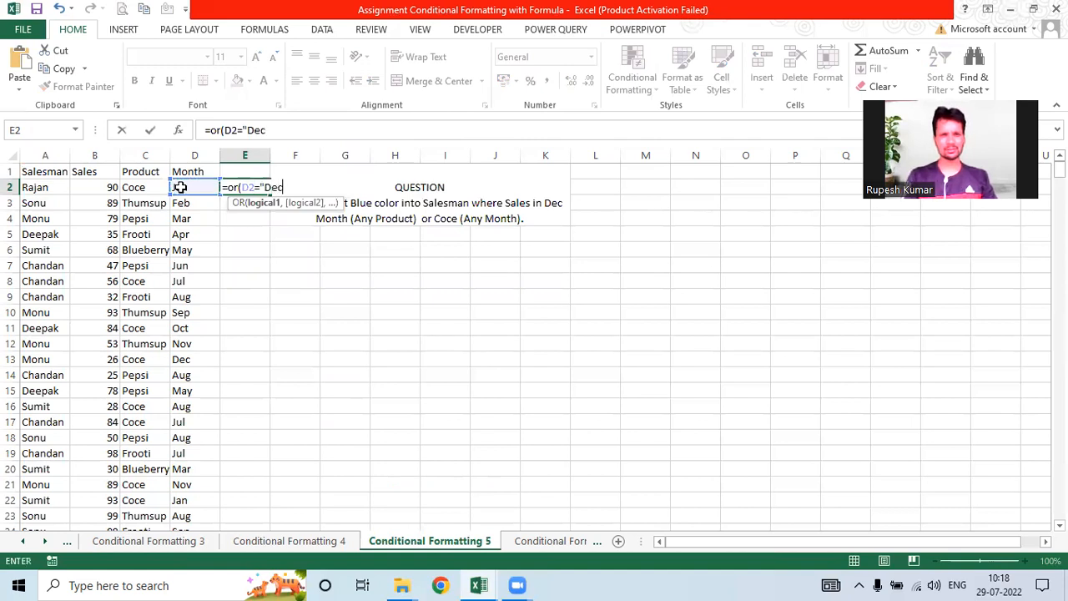
pyautogui.write('",')
pyautogui.click(140, 191)
pyautogui.write('=')
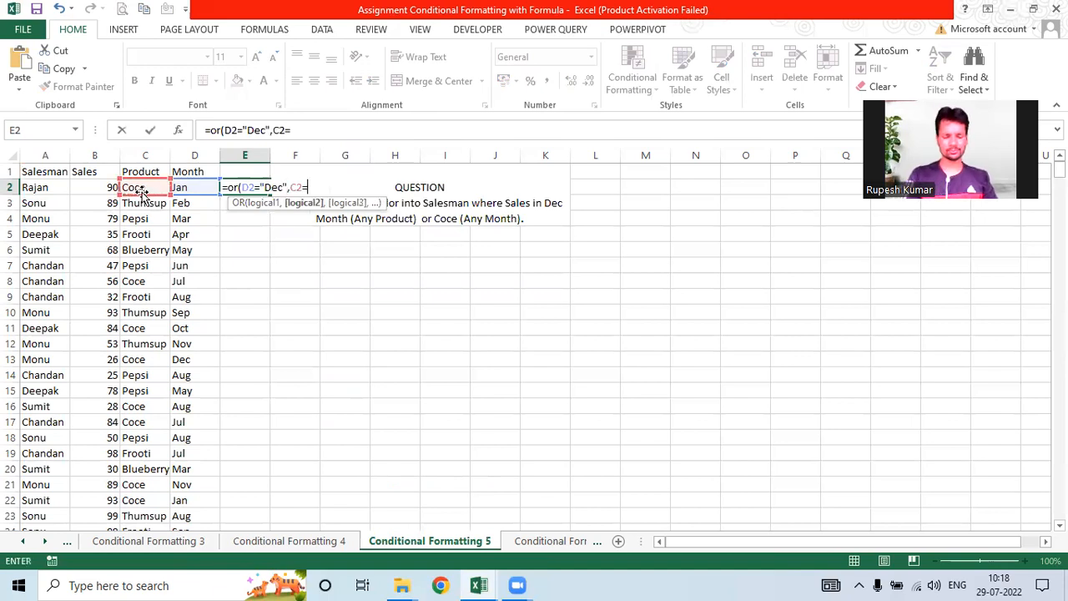
pyautogui.write('"Coce")')
pyautogui.hotkey('ctrl', 'Return')
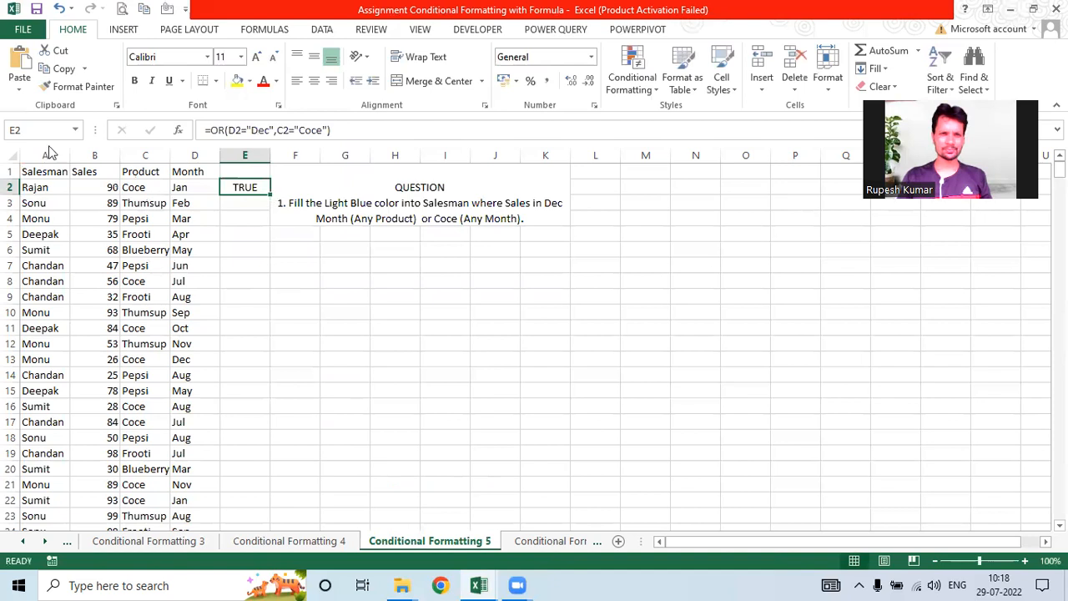
# Step: Fill the OR test down column E and copy its formula text from E2
pyautogui.doubleClick(269, 194)
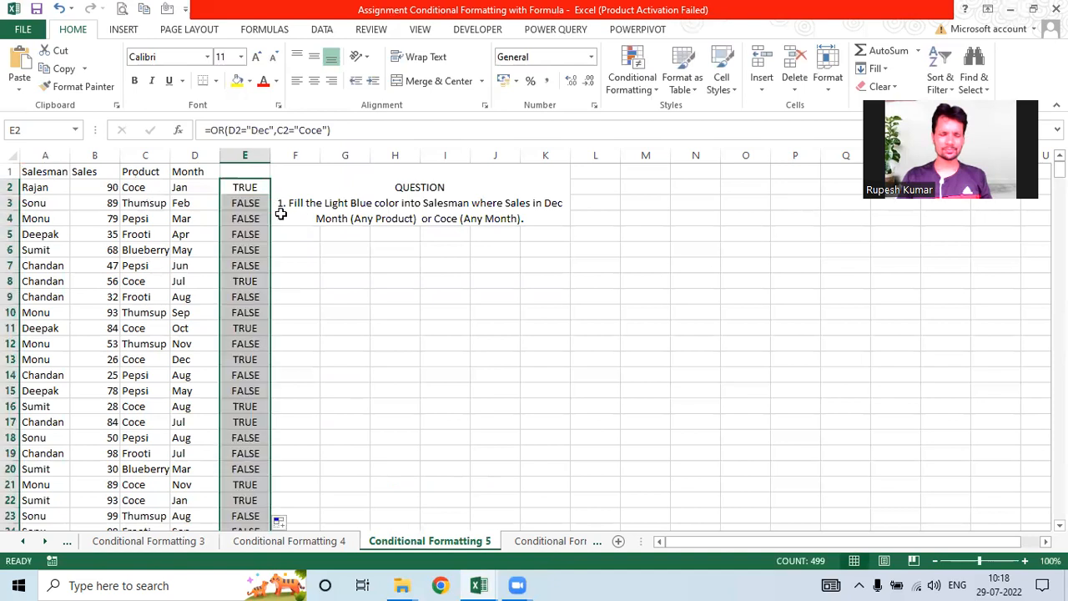
pyautogui.click(257, 190)
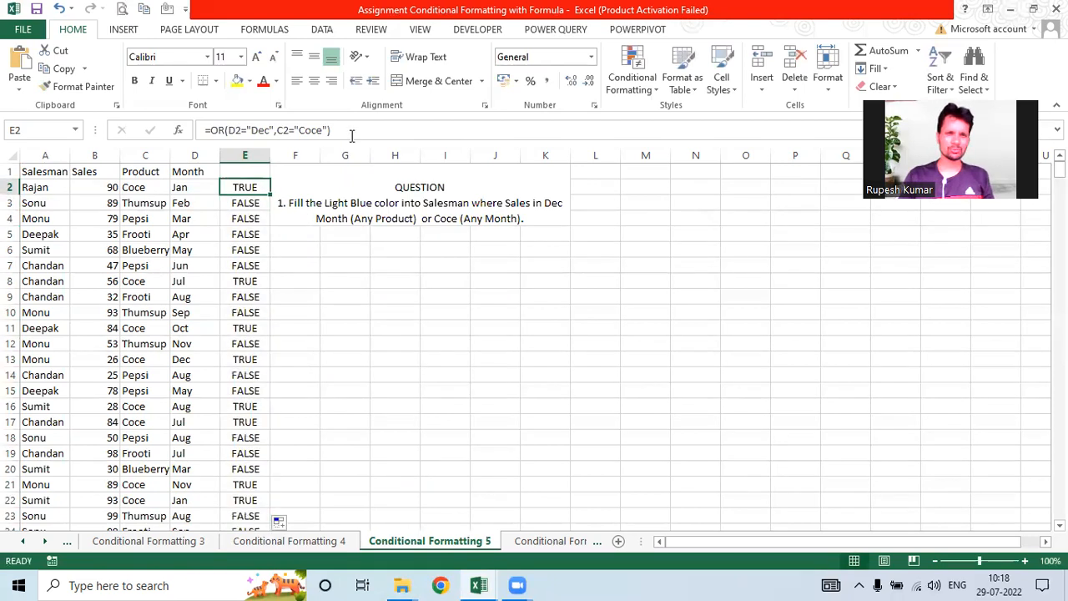
pyautogui.press('F2')
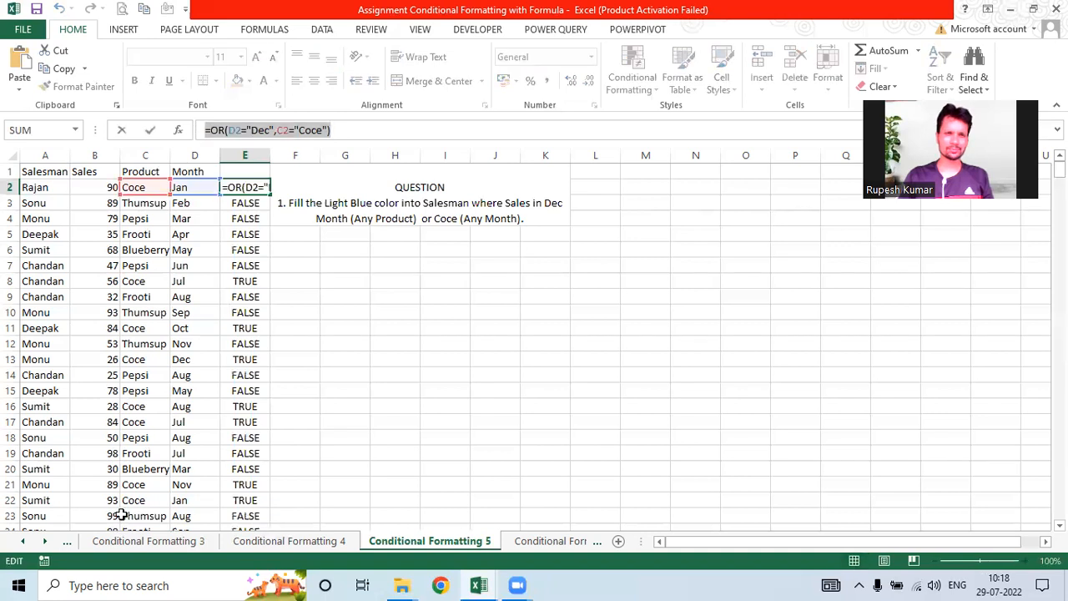
pyautogui.hotkey('ctrl', 'c')
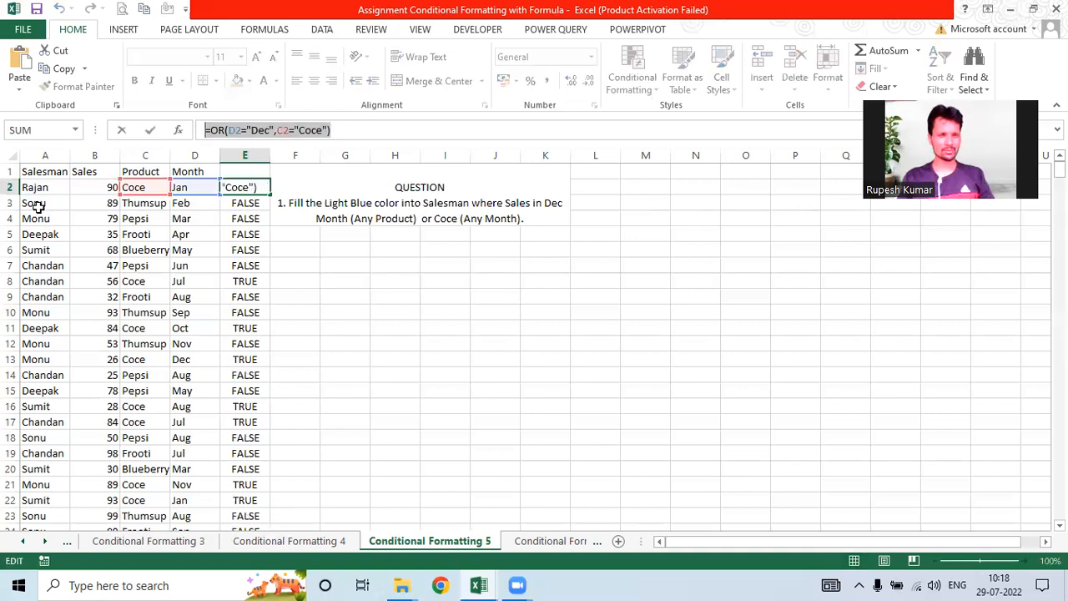
pyautogui.press('Escape')
pyautogui.click(35, 187)
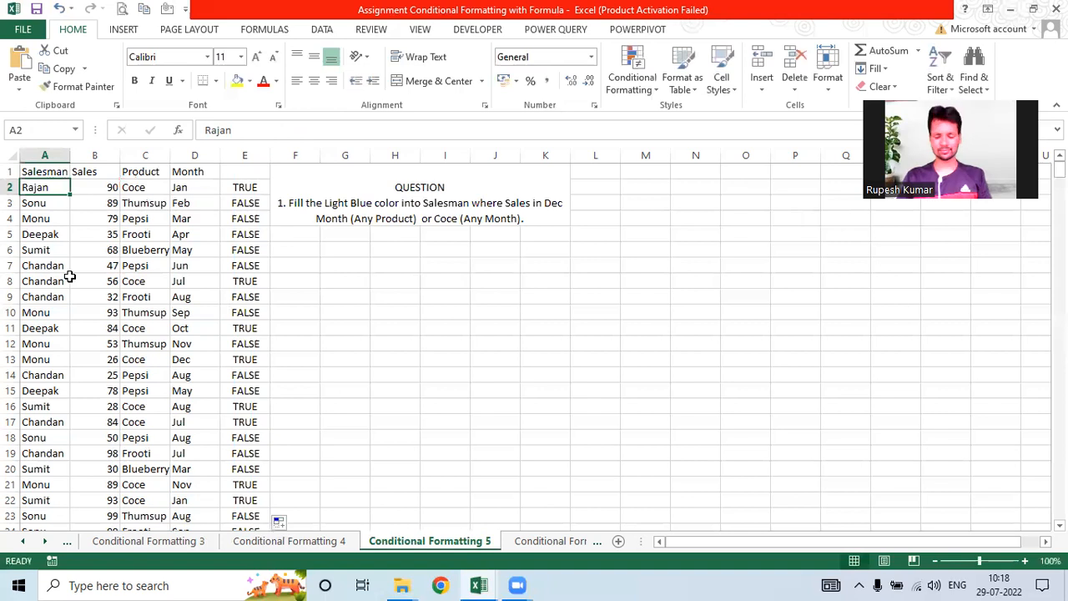
# Step: Select A2:A500 and add the =OR(D2="Dec",C2="Coce") formula rule with a light orange fill
pyautogui.hotkey('ctrl', 'shift', 'Down')
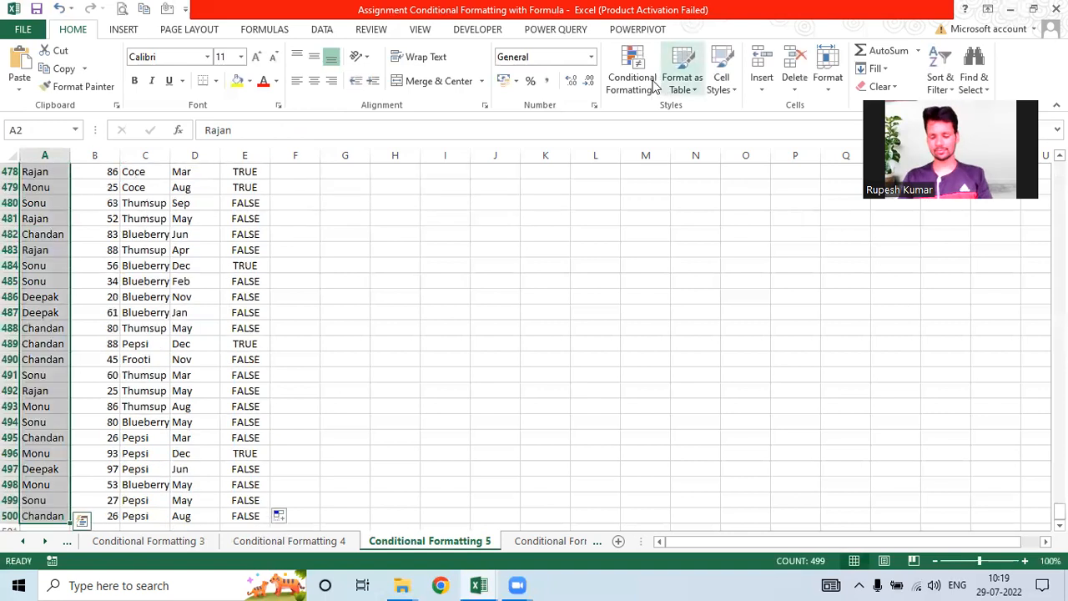
pyautogui.click(634, 83)
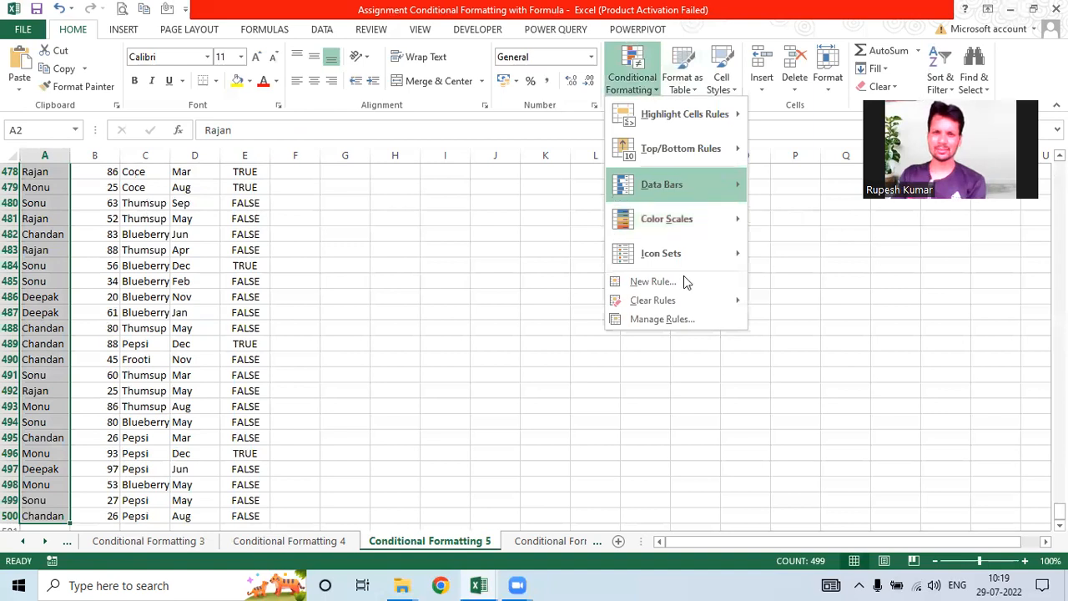
pyautogui.press('n')
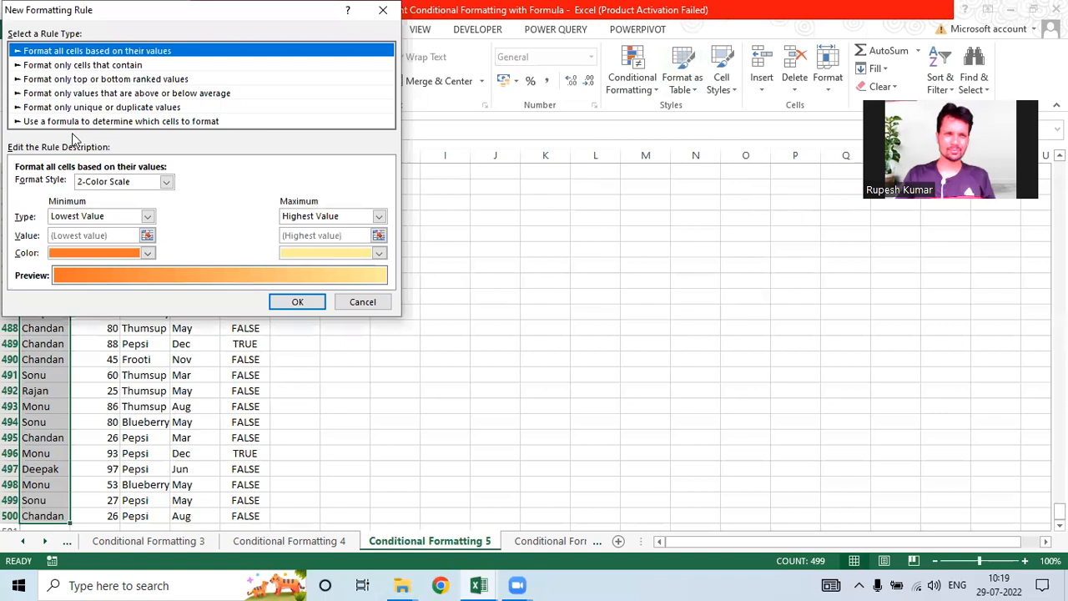
pyautogui.press('End')
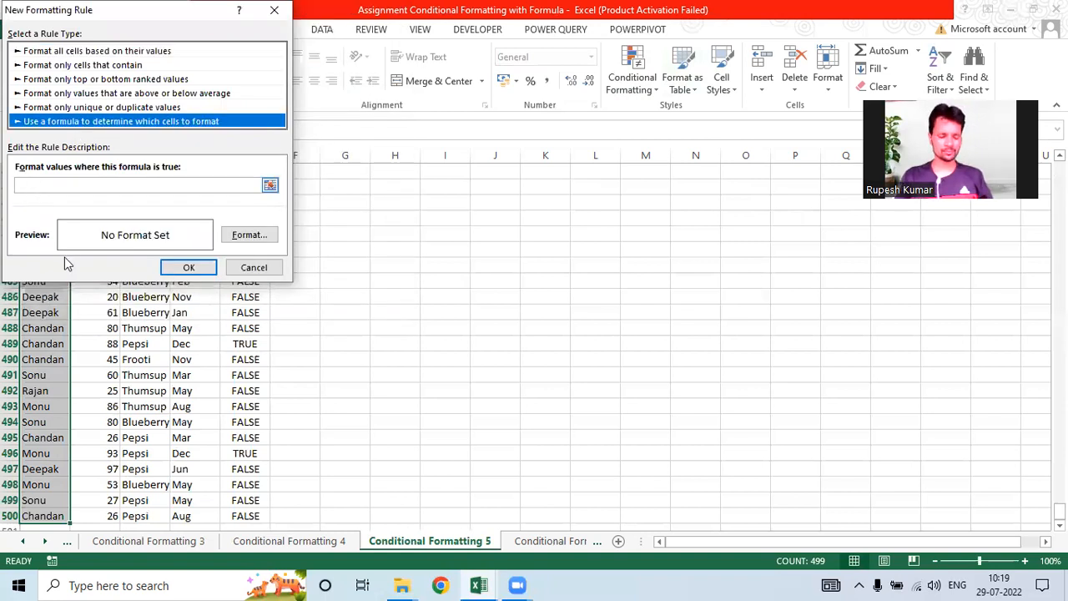
pyautogui.press('Tab')
pyautogui.hotkey('ctrl', 'v')
pyautogui.click(253, 236)
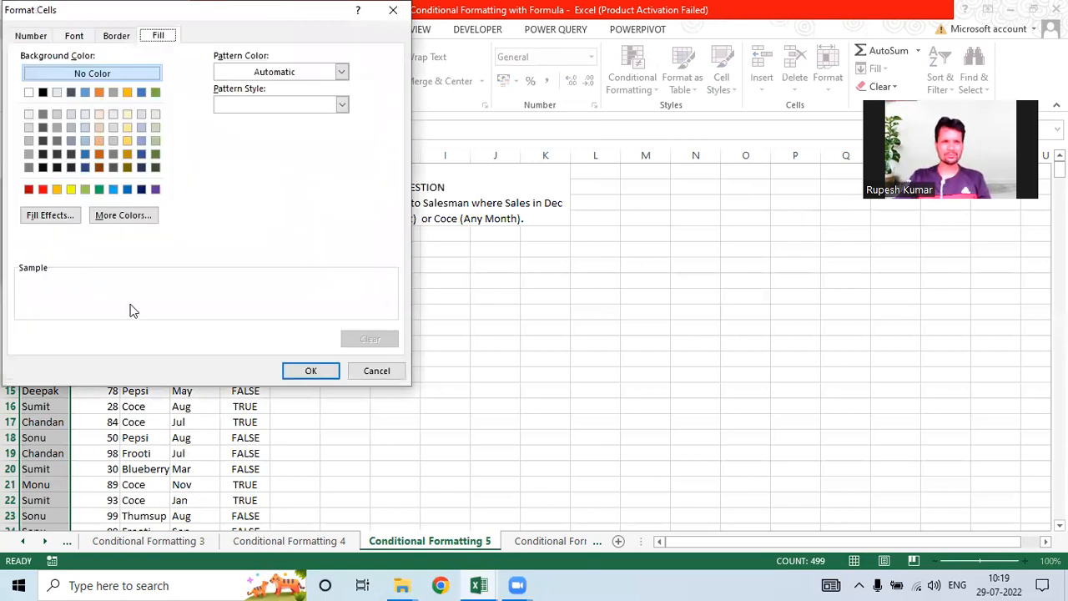
pyautogui.click(100, 127)
pyautogui.click(310, 372)
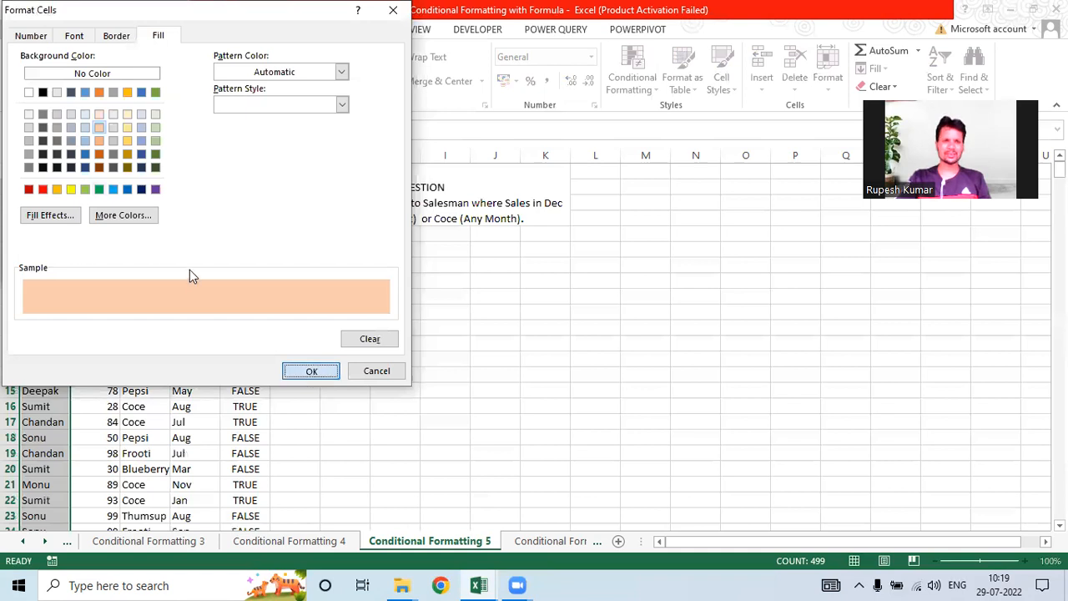
pyautogui.press('Return')
pyautogui.press('Return')
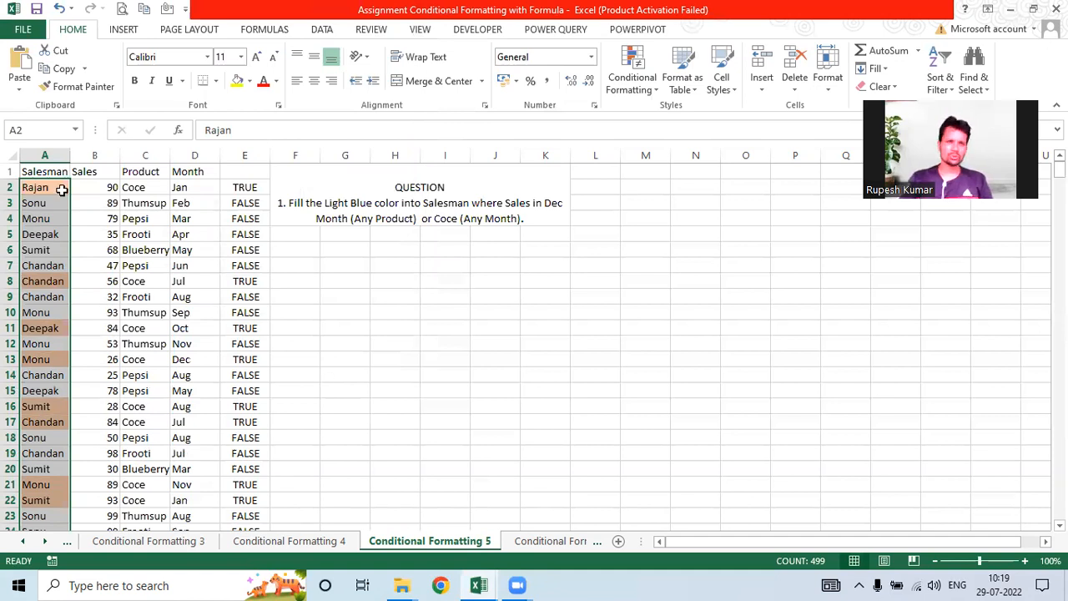
pyautogui.click(644, 87)
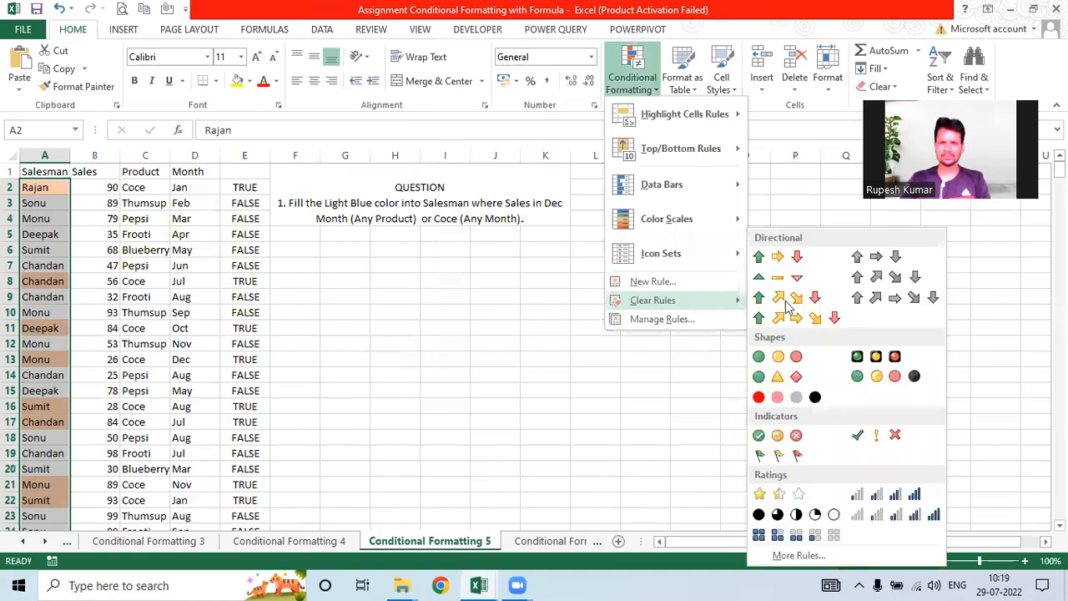
# Step: Clear the Salesman column's conditional formatting rules, empty E2:E500, and switch to Conditional Formatting 6
pyautogui.click(786, 306)
pyautogui.click(246, 189)
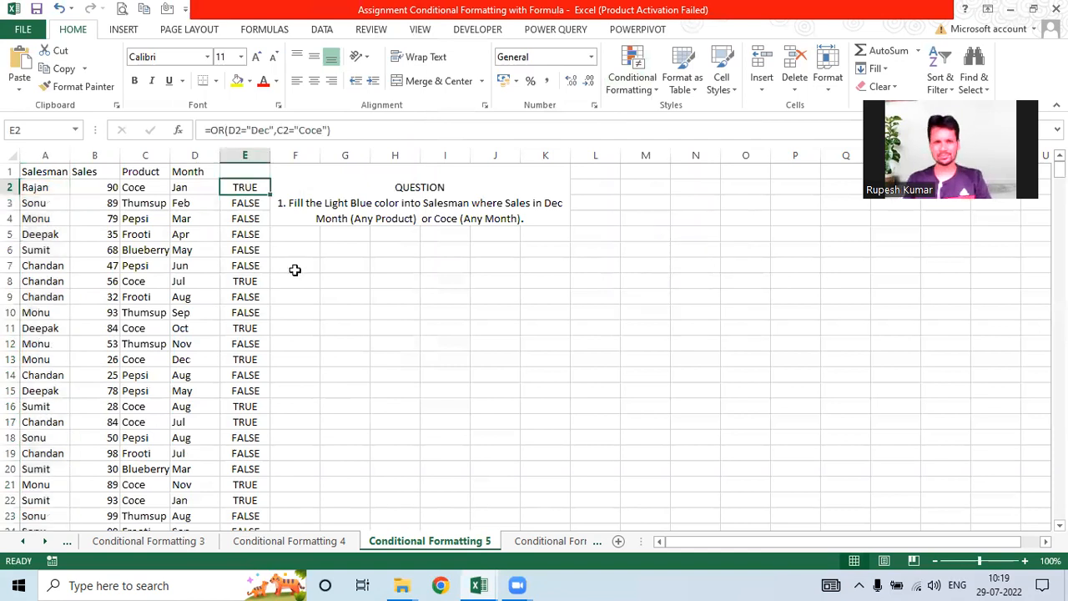
pyautogui.hotkey('ctrl', 'shift', 'Down')
pyautogui.press('Delete')
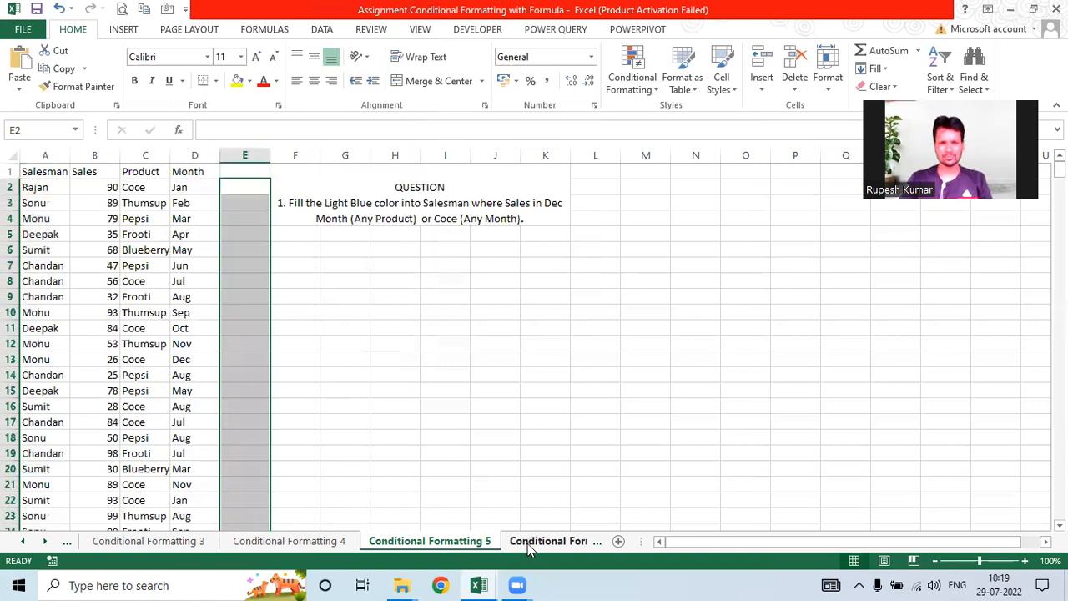
pyautogui.click(527, 543)
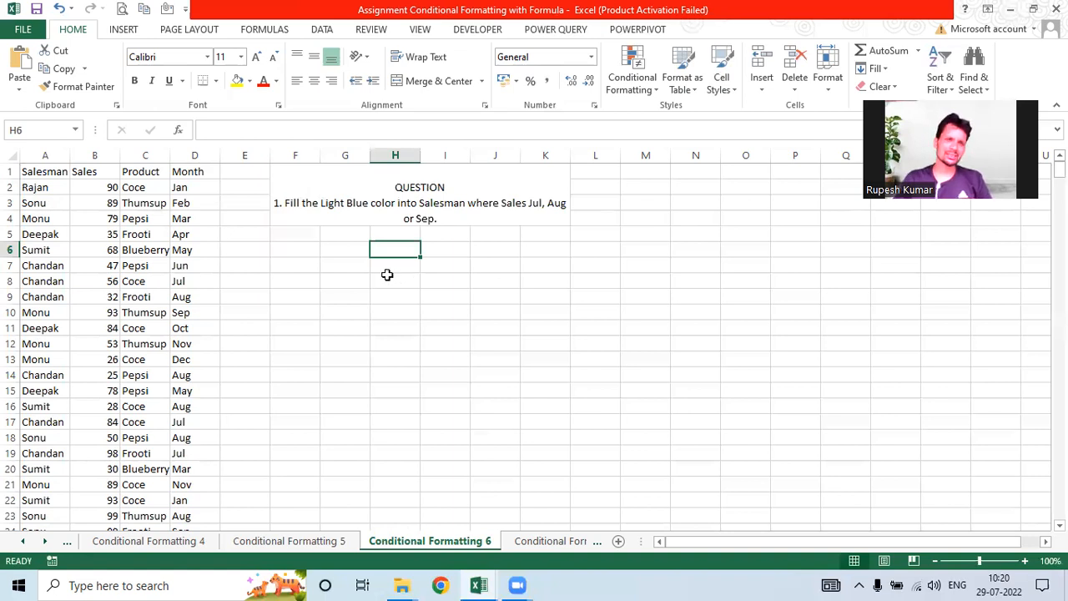
# Step: Enter =OR(D2="Jul",D2="Aug",D2="Sep") in E2 and fill it down column E
pyautogui.click(250, 185)
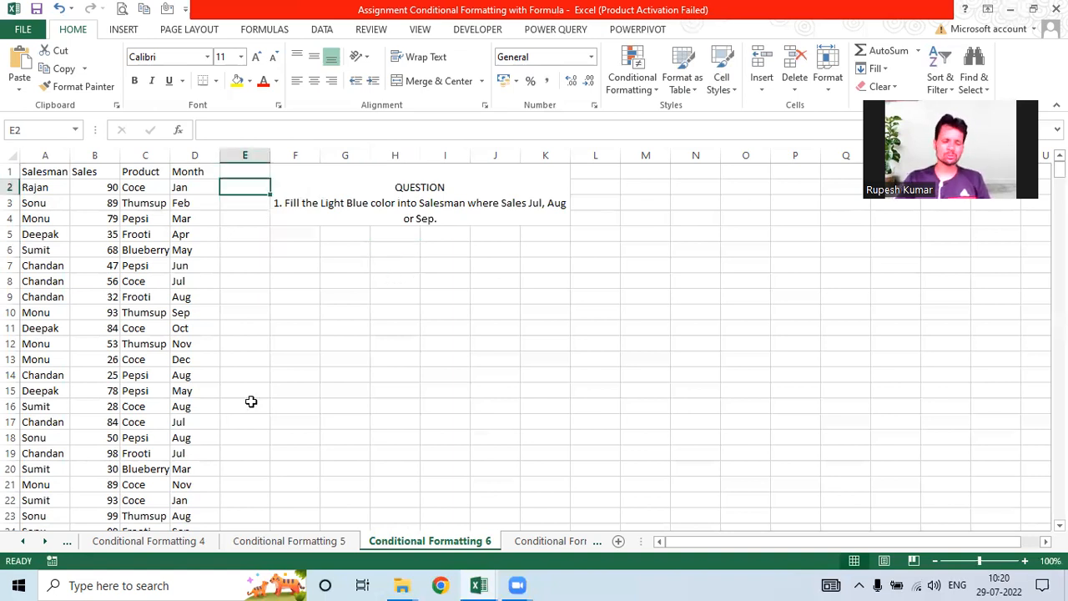
pyautogui.write('=')
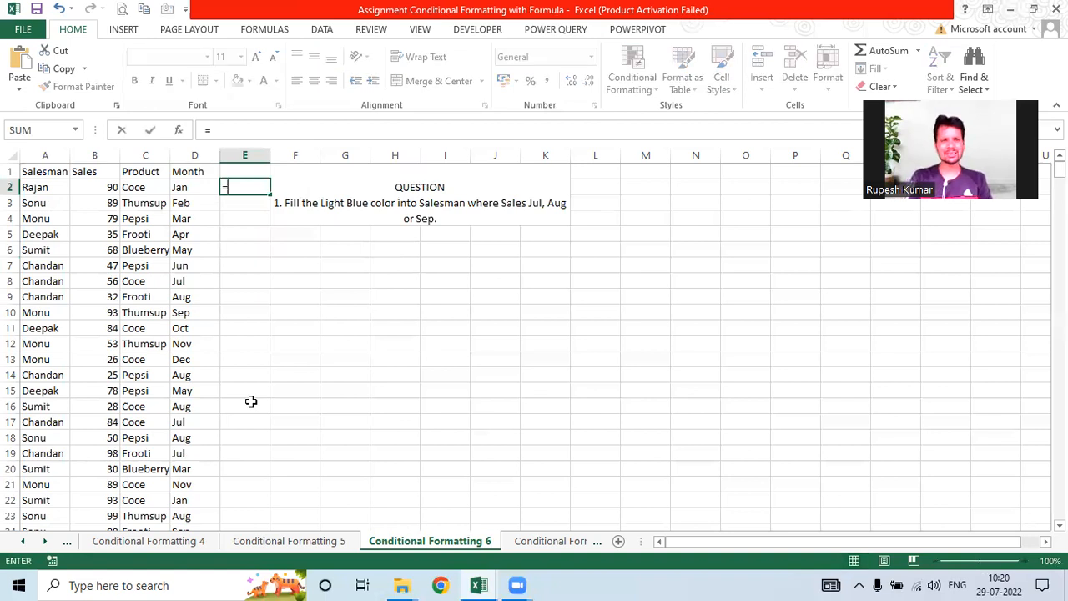
pyautogui.write('or')
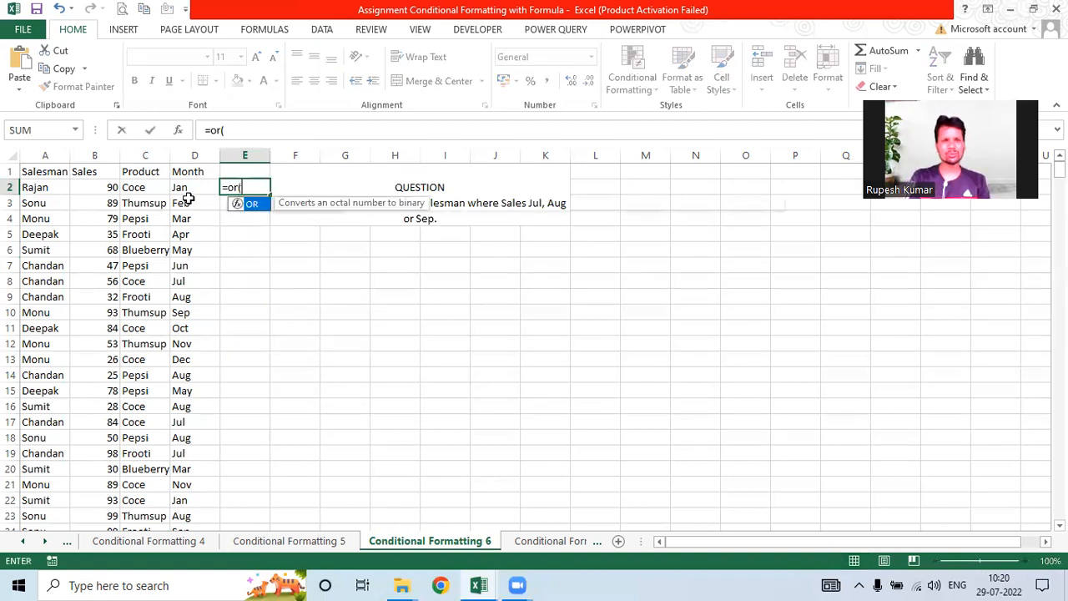
pyautogui.write('(')
pyautogui.click(183, 187)
pyautogui.write('="Ju')
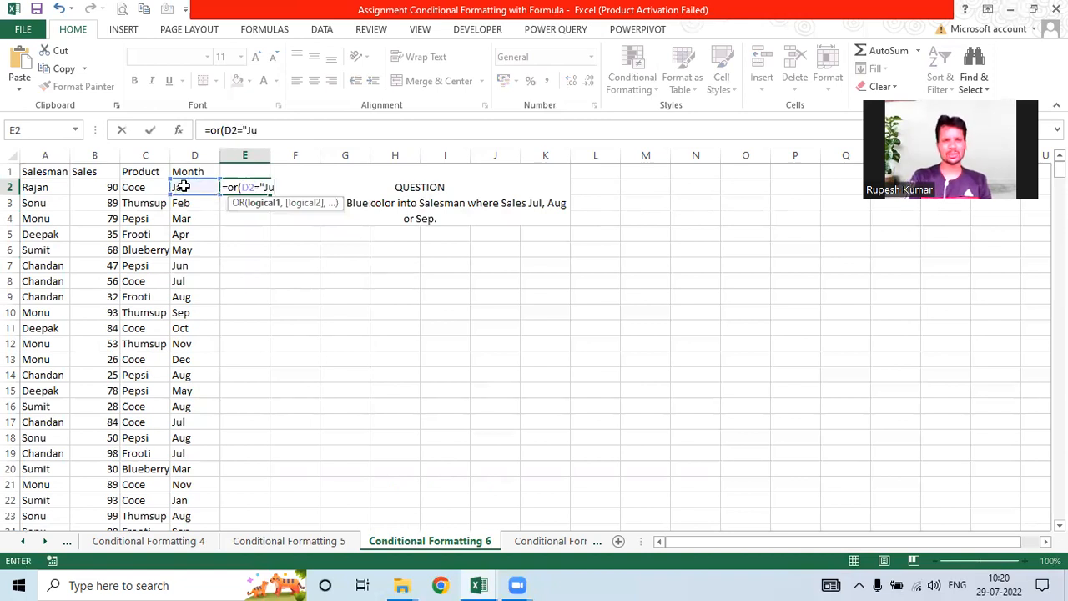
pyautogui.write('l",')
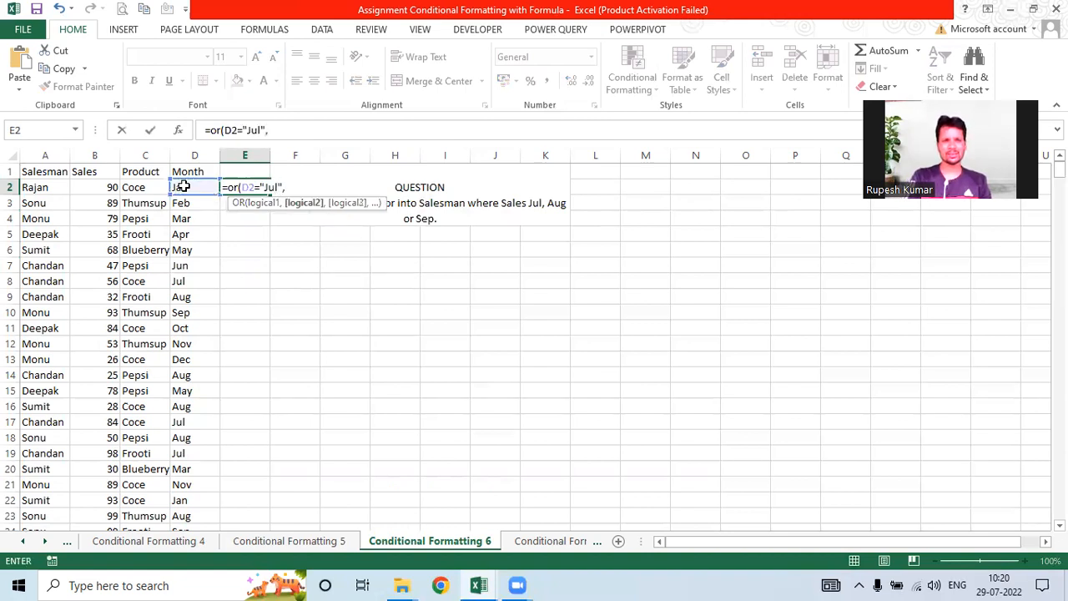
pyautogui.click(179, 187)
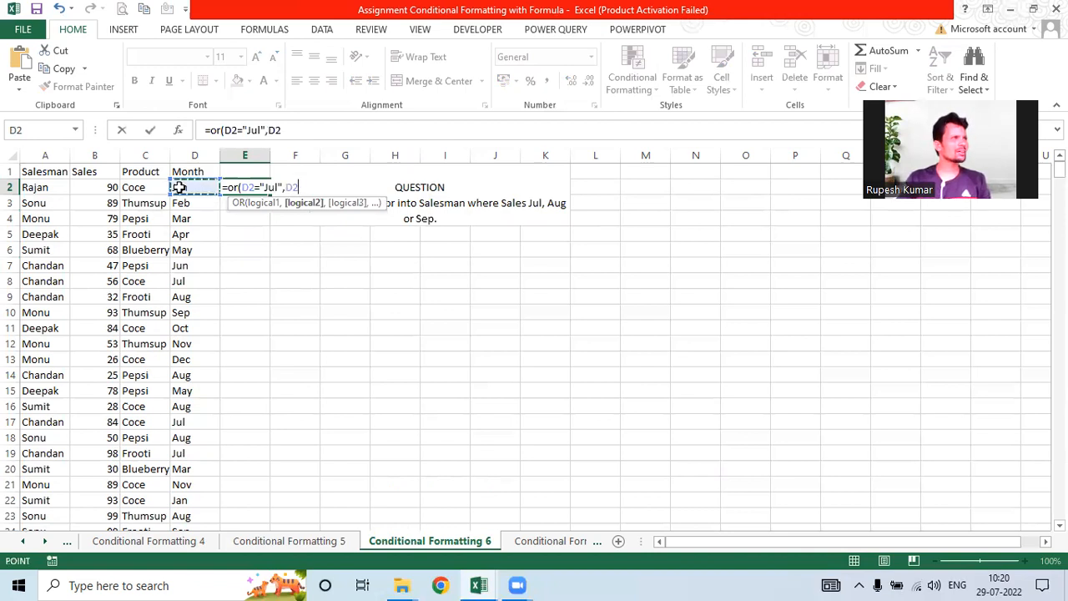
pyautogui.write('="')
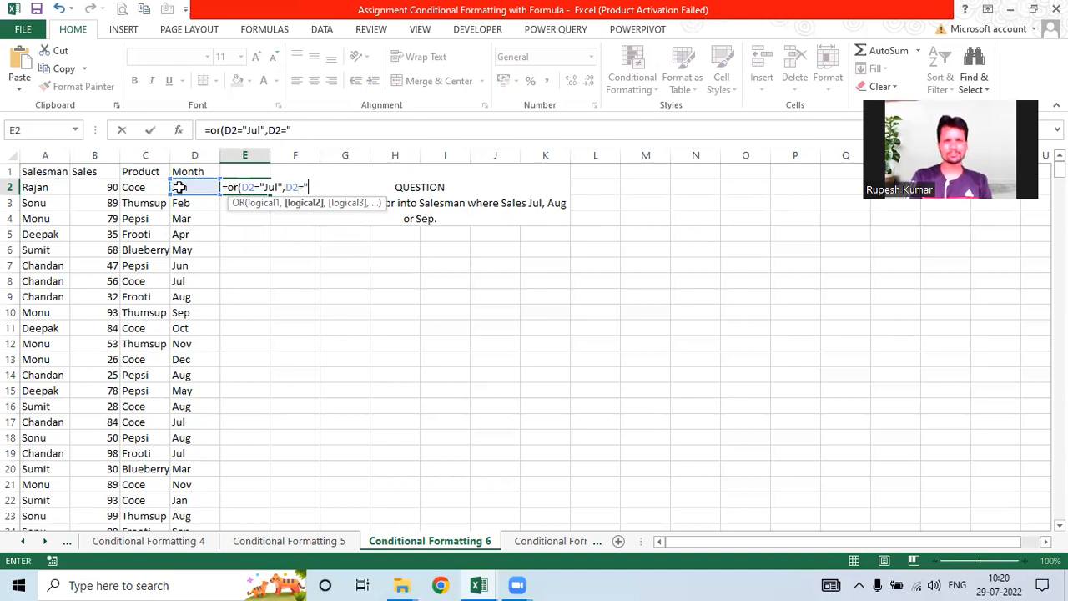
pyautogui.write('A')
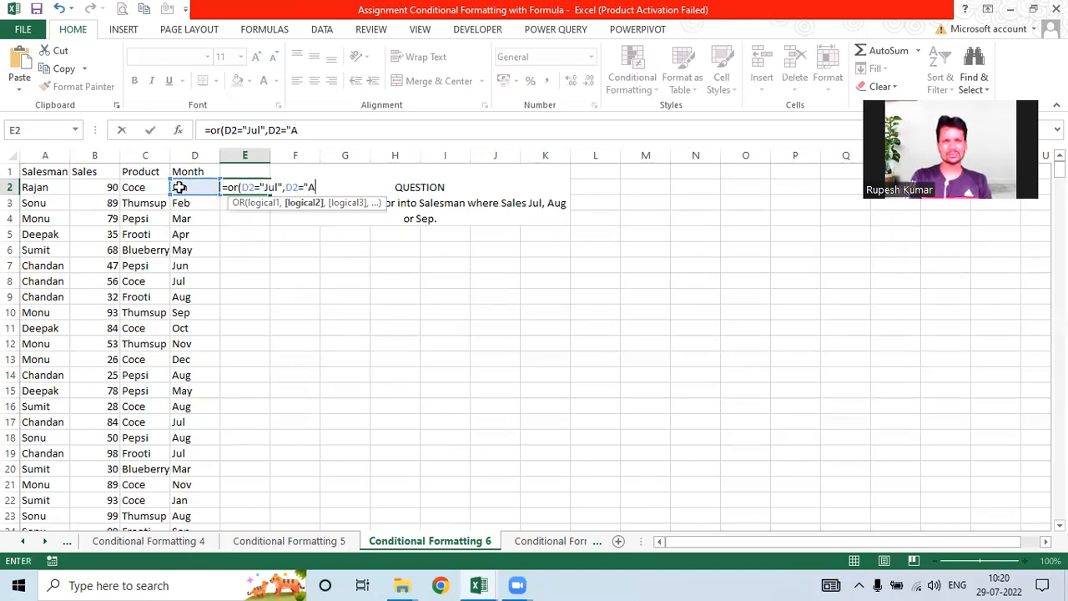
pyautogui.write('ug",')
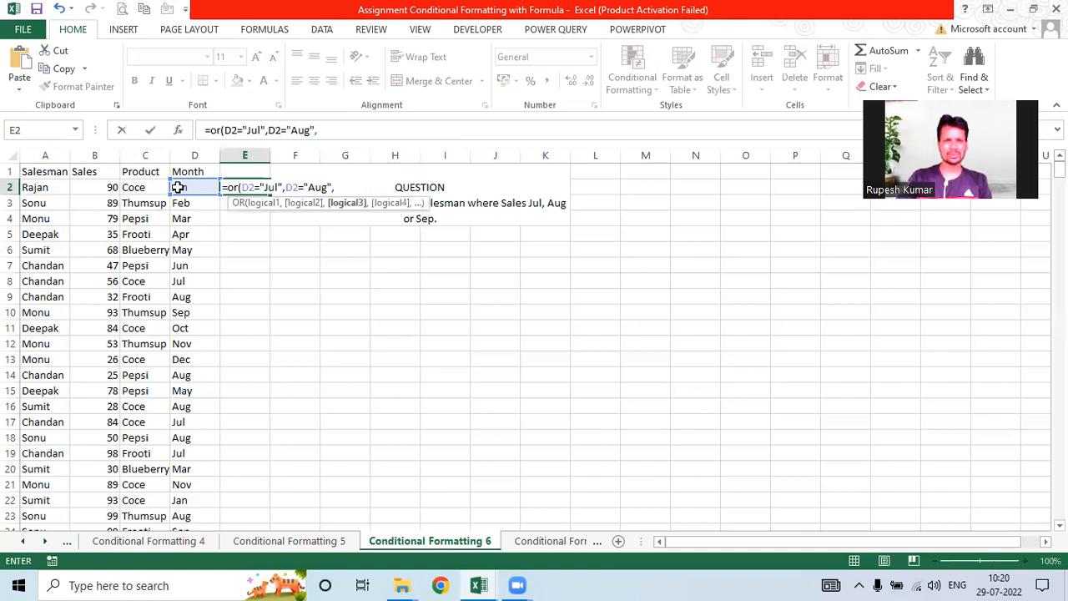
pyautogui.click(177, 186)
pyautogui.write('="Sep')
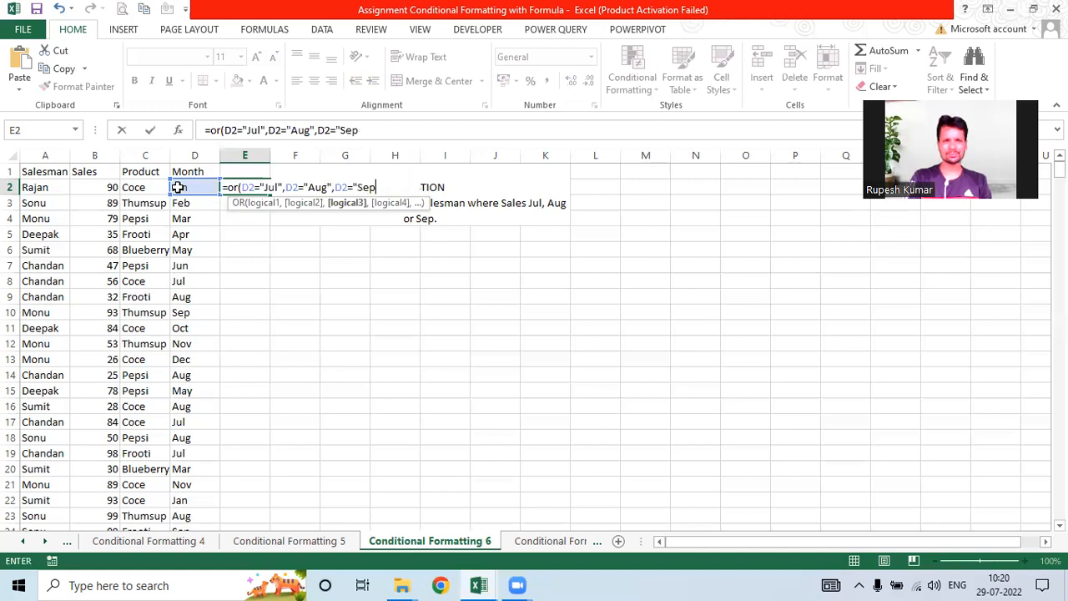
pyautogui.write('")')
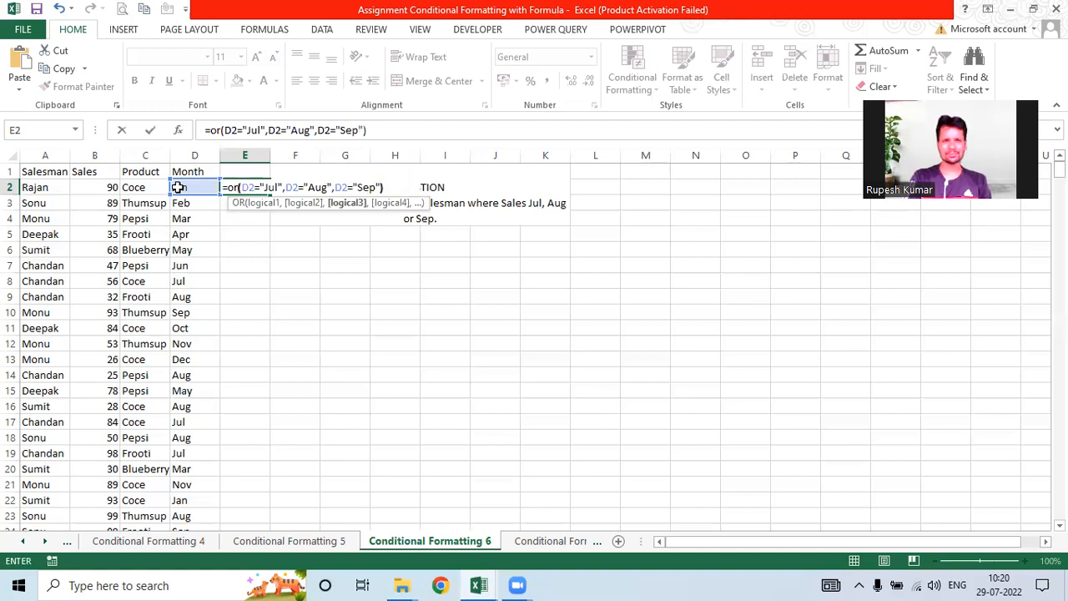
pyautogui.press('Return')
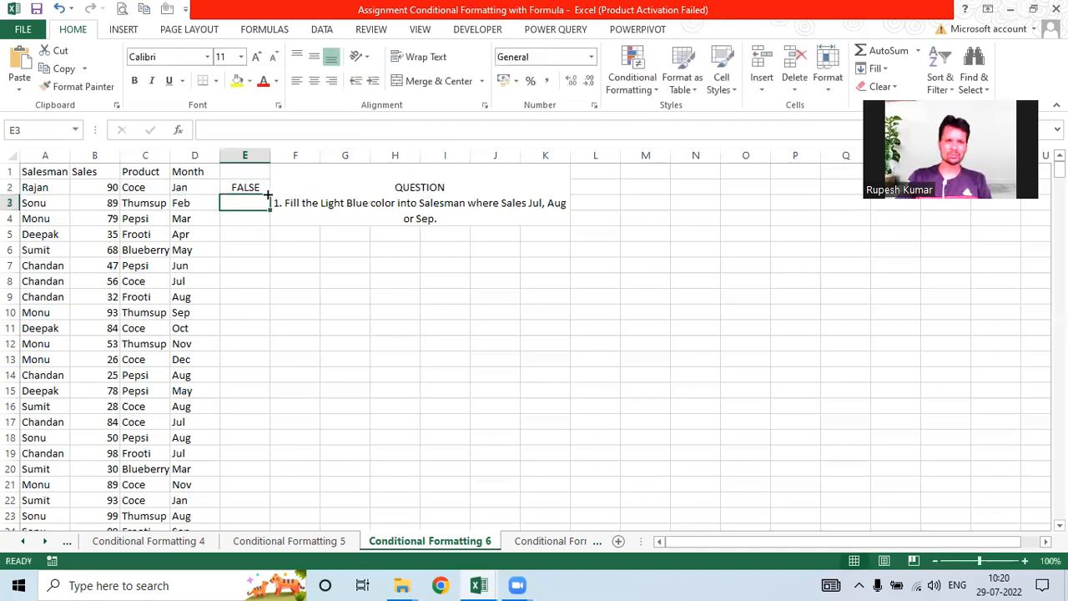
pyautogui.press('Up')
pyautogui.doubleClick(269, 195)
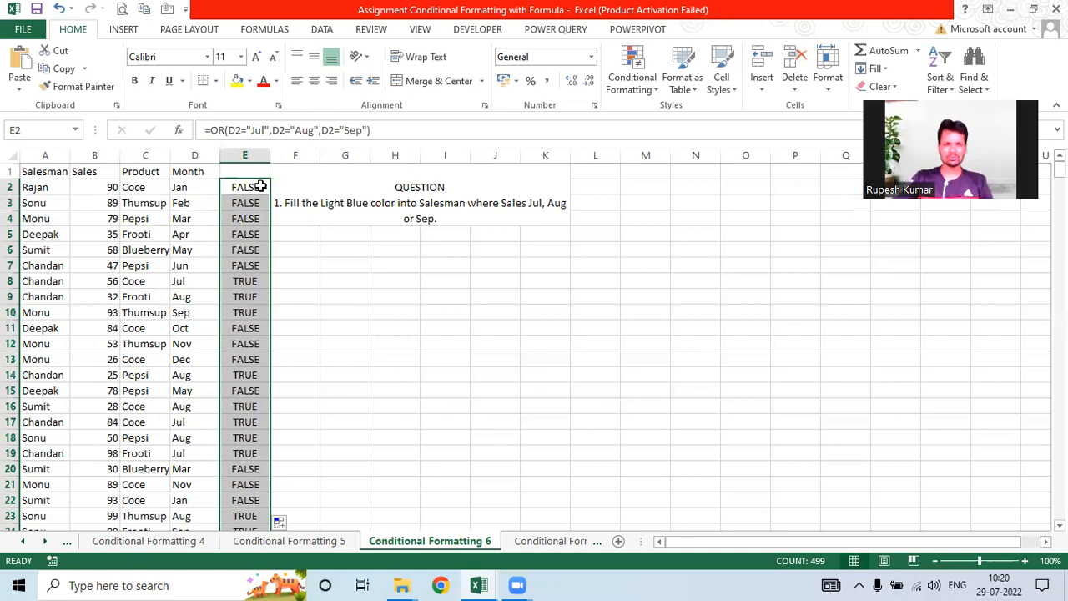
# Step: Delete column E's TRUE/FALSE test results and move to the Conditional Formatting 7 sheet
pyautogui.click(264, 189)
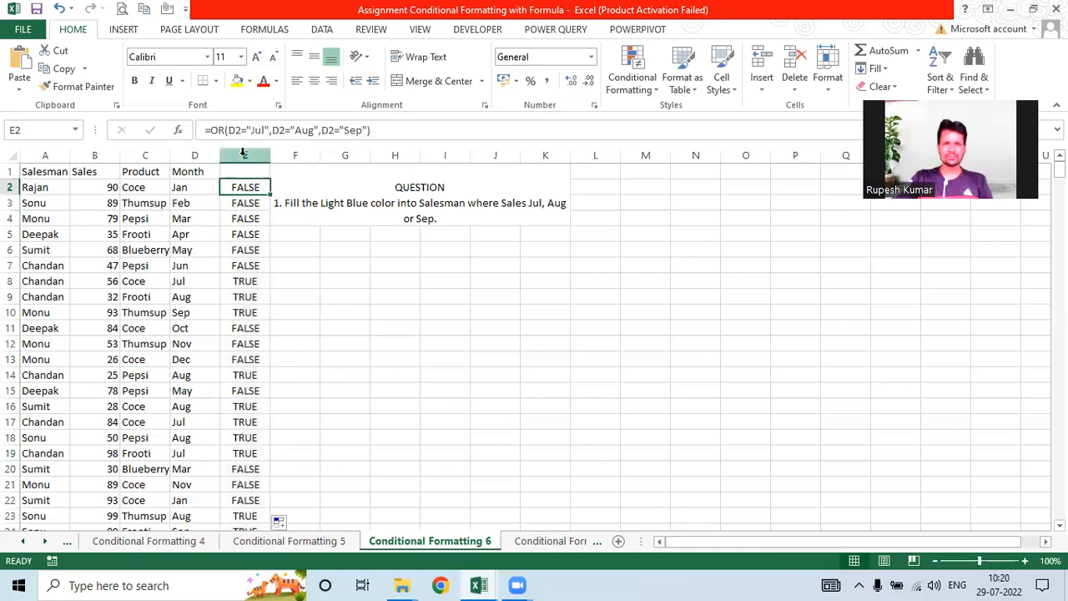
pyautogui.click(243, 155)
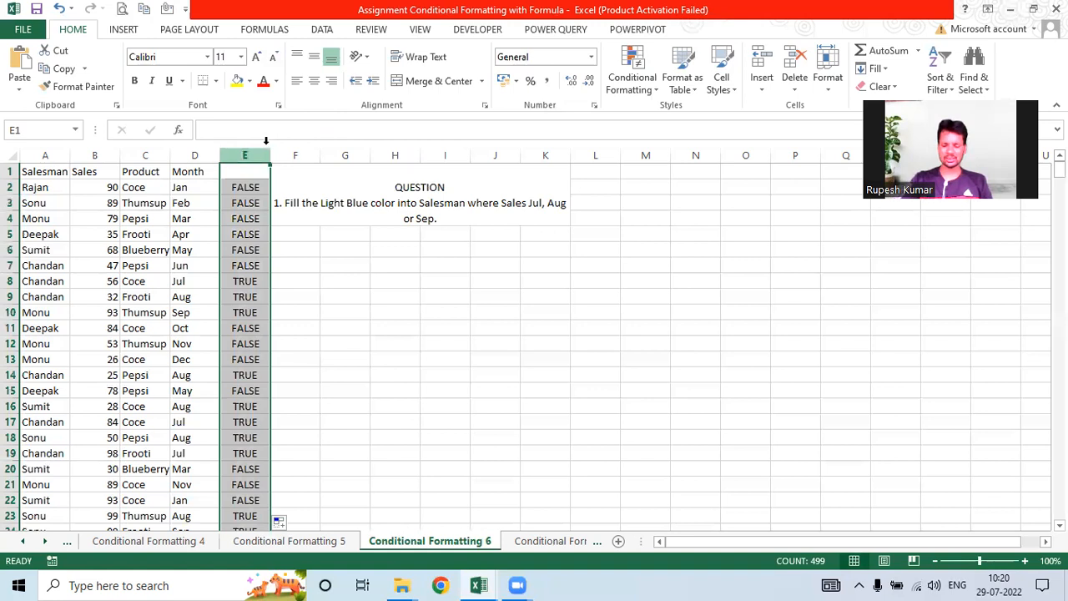
pyautogui.press('Delete')
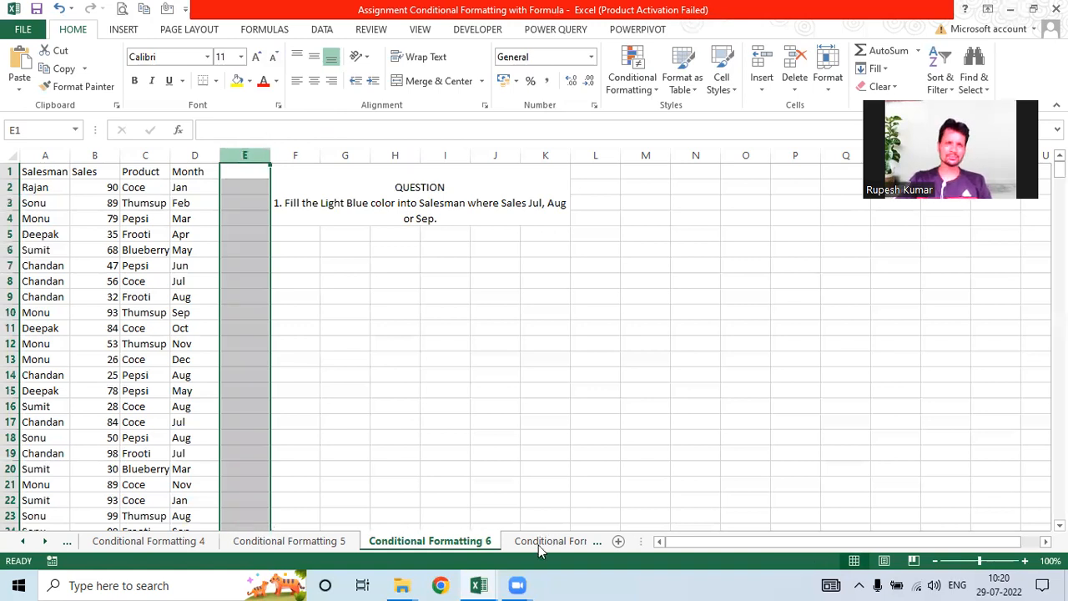
pyautogui.click(538, 545)
pyautogui.hotkey('ctrl', 'pagedown')
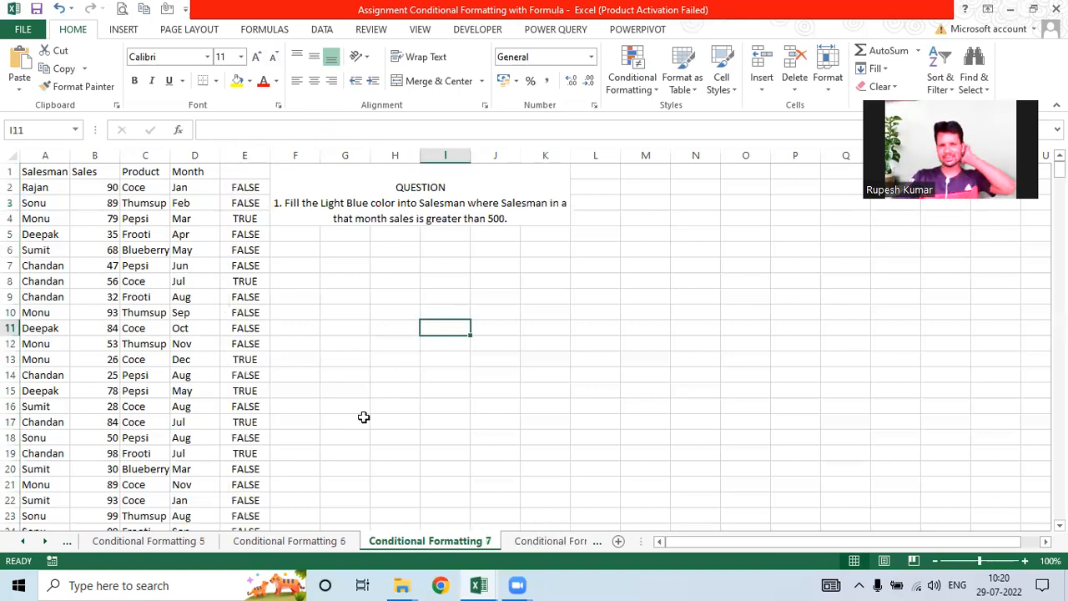
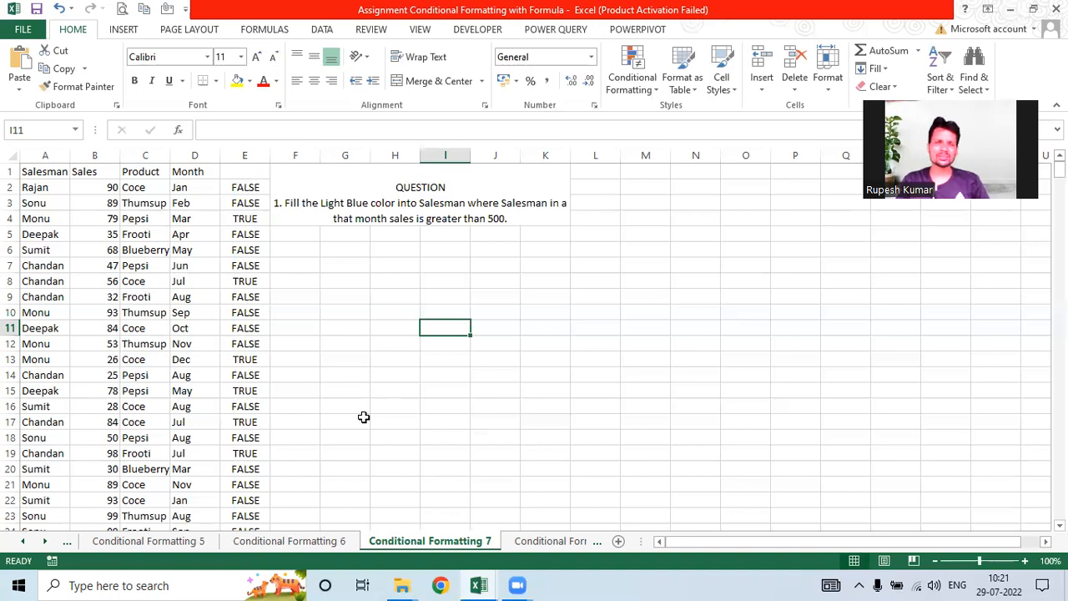
# Step: Select E2 down to row 500 and delete the SUMIFS TRUE/FALSE helper results
pyautogui.click(245, 188)
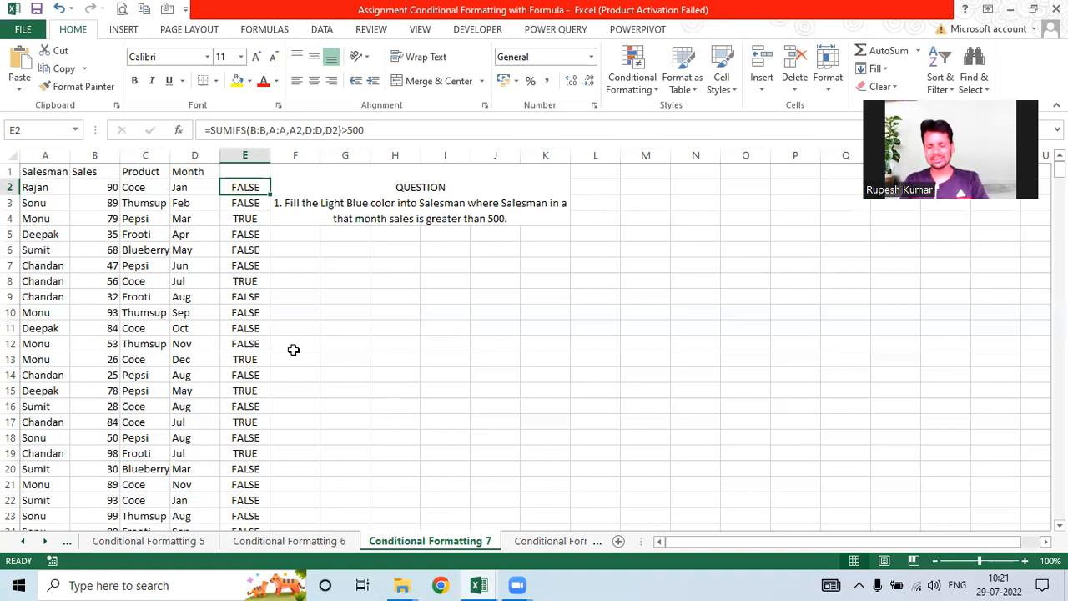
pyautogui.hotkey('ctrl', 'shift', 'Down')
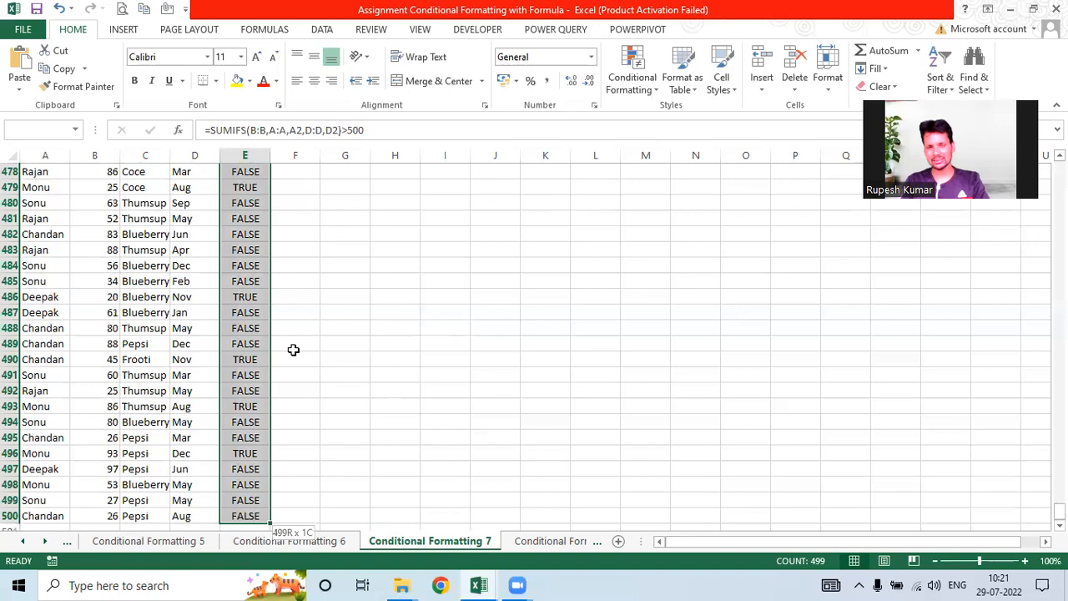
pyautogui.press('Delete')
pyautogui.hotkey('ctrl', 'BackSpace')
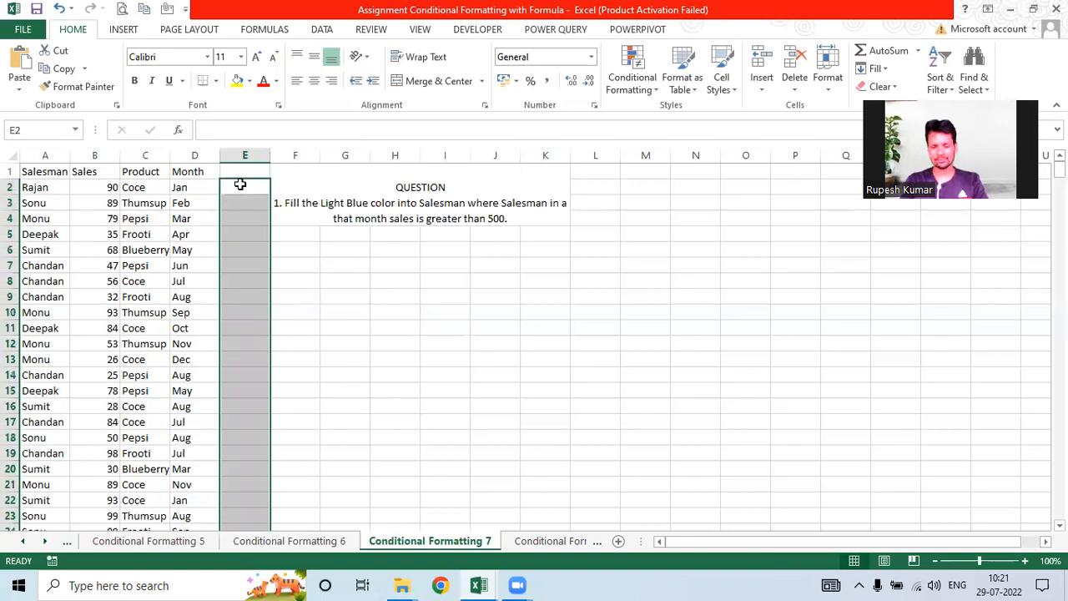
pyautogui.click(240, 182)
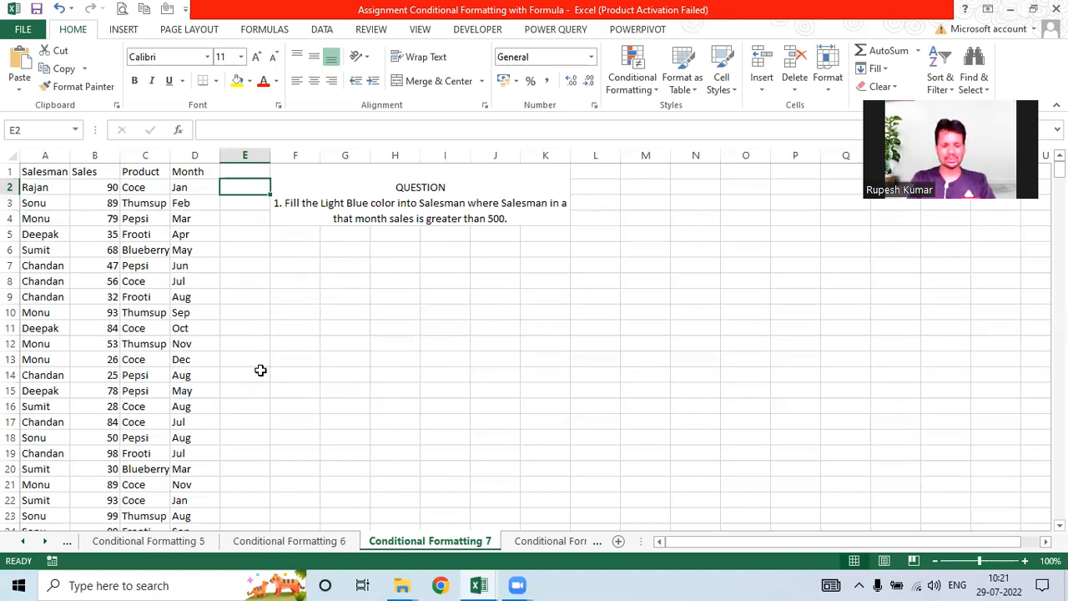
# Step: Start =SUMIFS in E2 with B:B as sum range and A:A matched to A2
pyautogui.write('=sumifs')
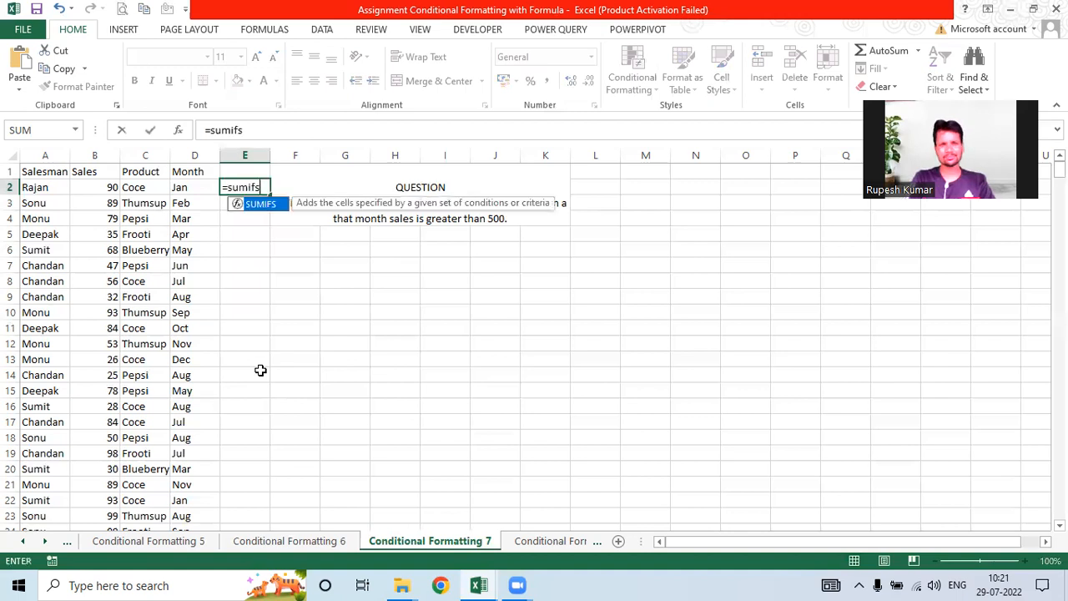
pyautogui.write('(')
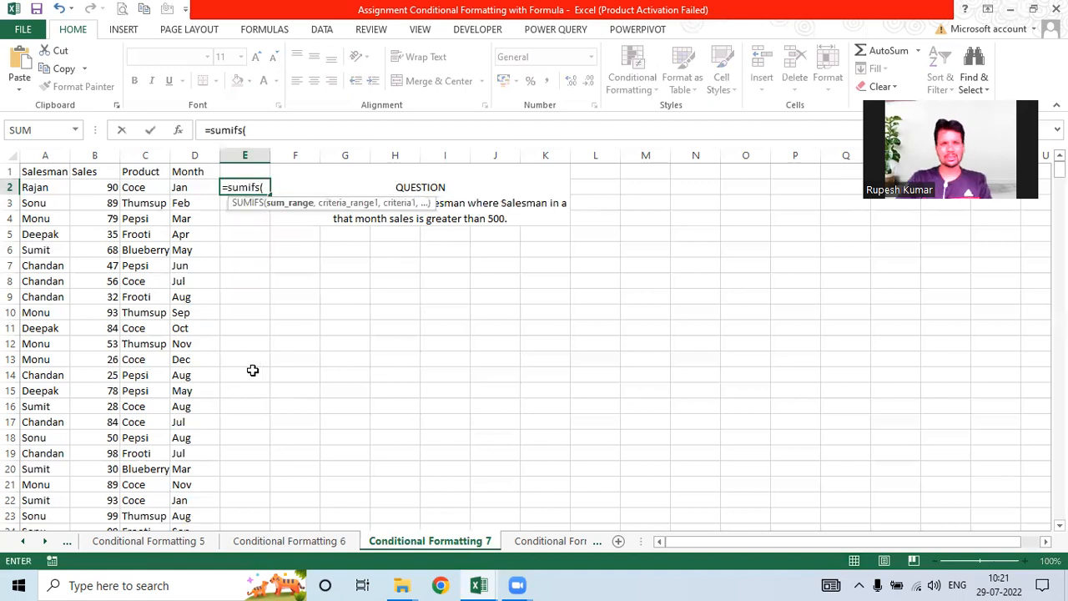
pyautogui.click(98, 156)
pyautogui.write(',')
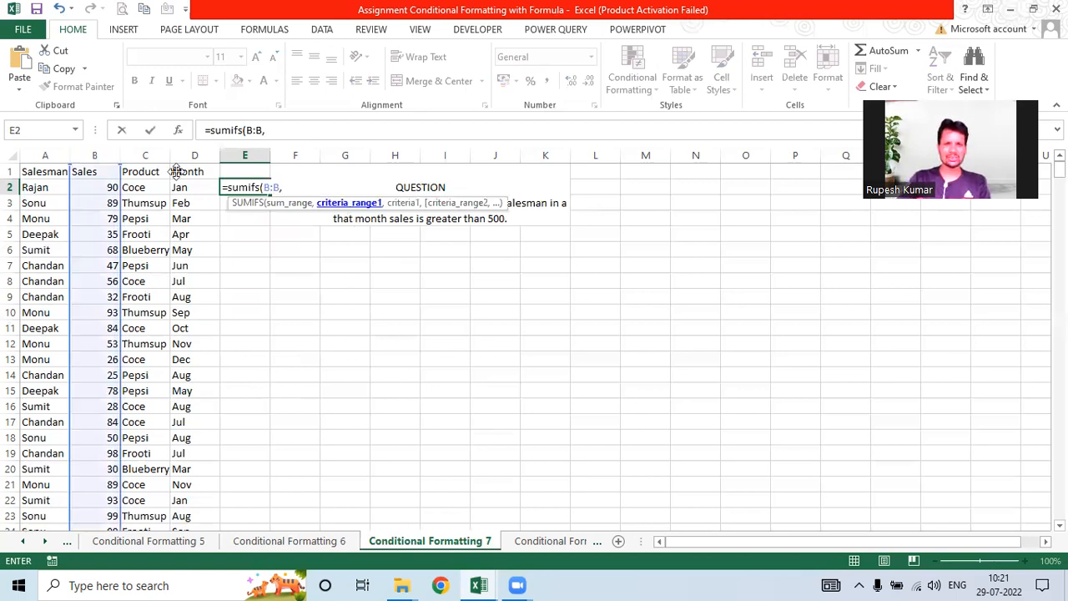
pyautogui.click(39, 155)
pyautogui.write(',')
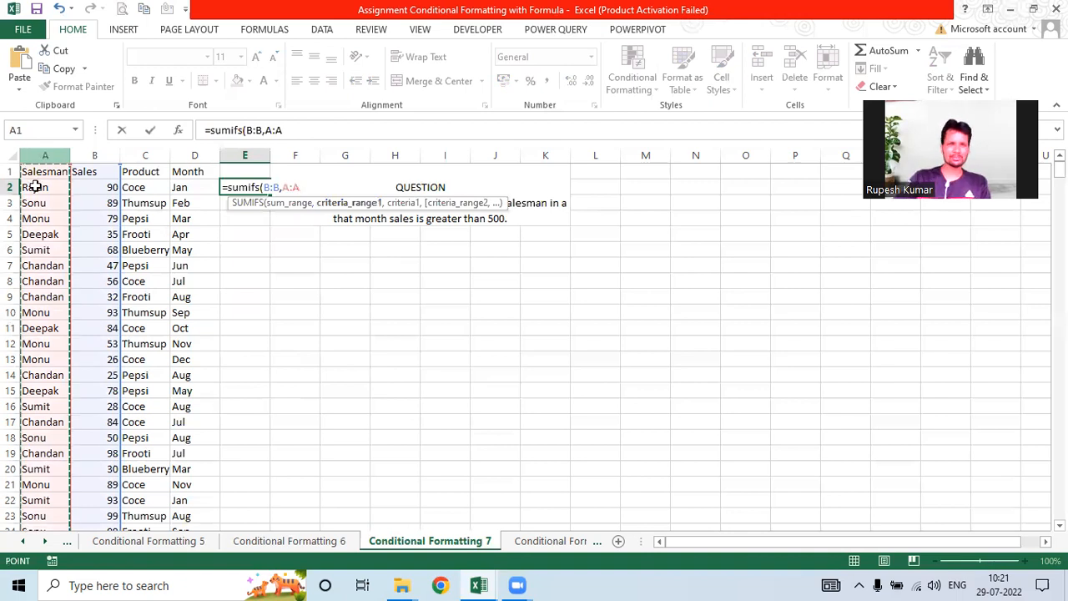
pyautogui.click(33, 189)
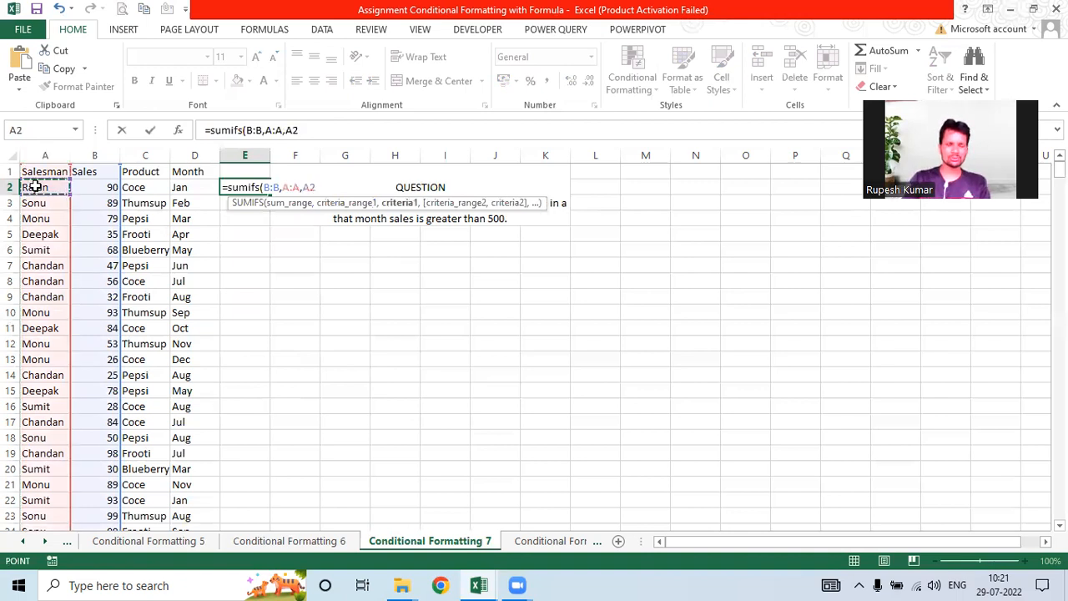
pyautogui.write(',')
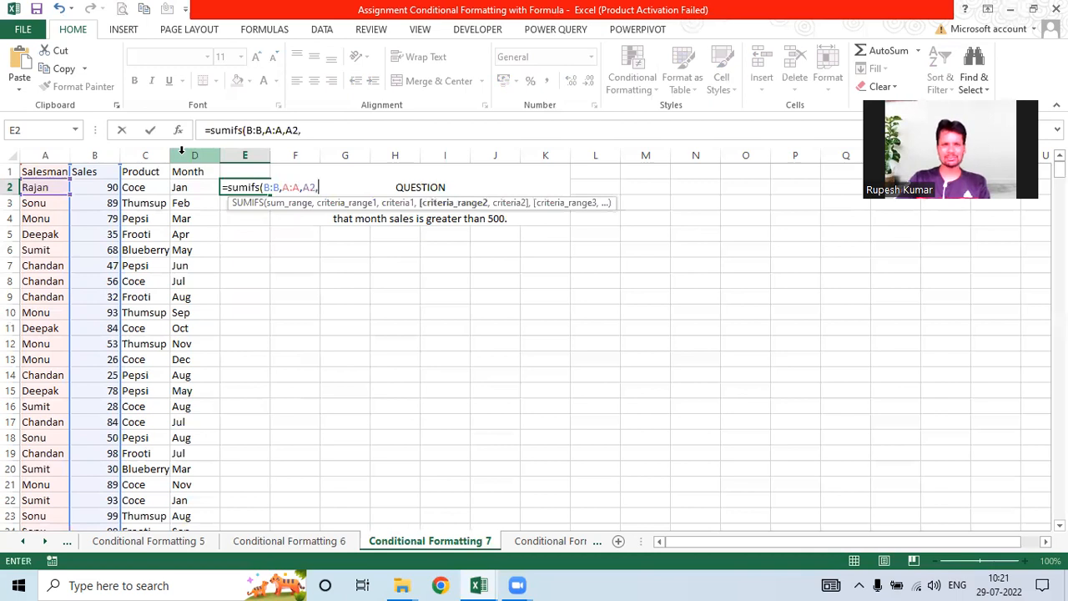
# Step: Add the D:D month criterion matched to D2 so E2 returns 396
pyautogui.click(181, 148)
pyautogui.write(',')
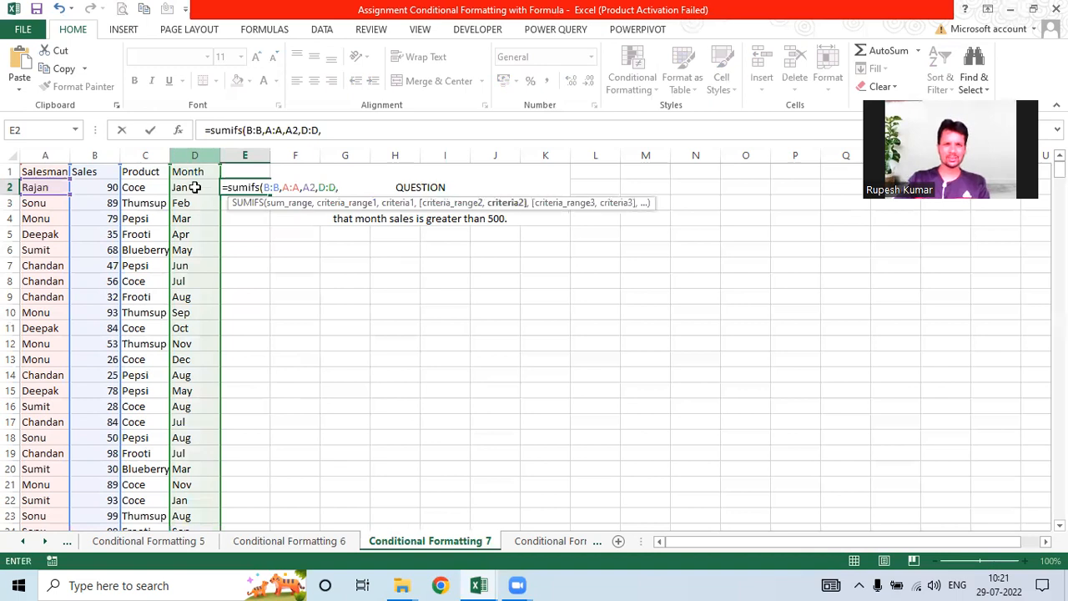
pyautogui.press('Left')
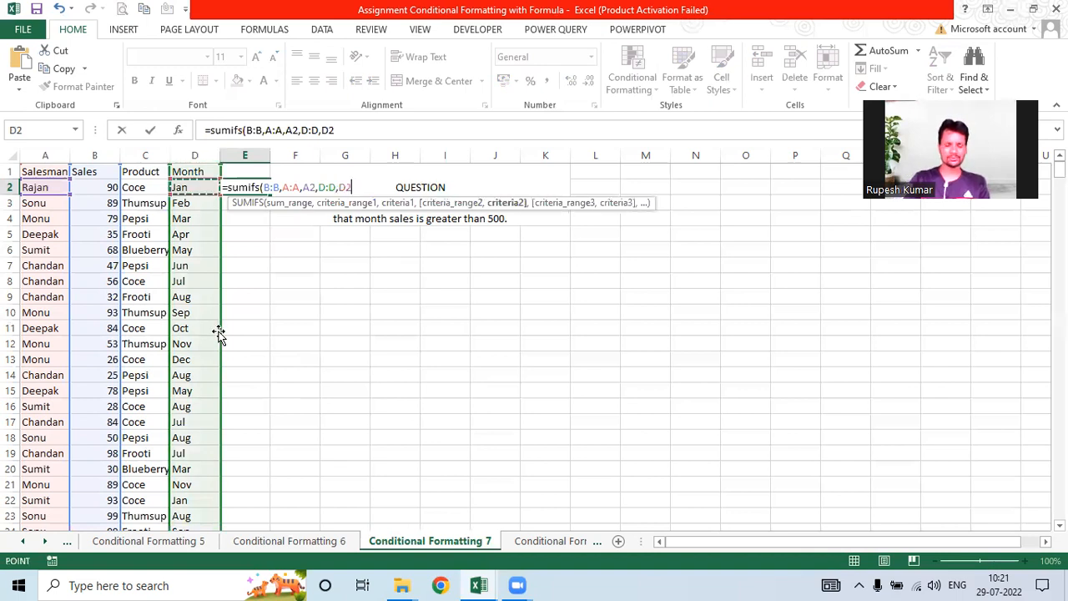
pyautogui.write(')')
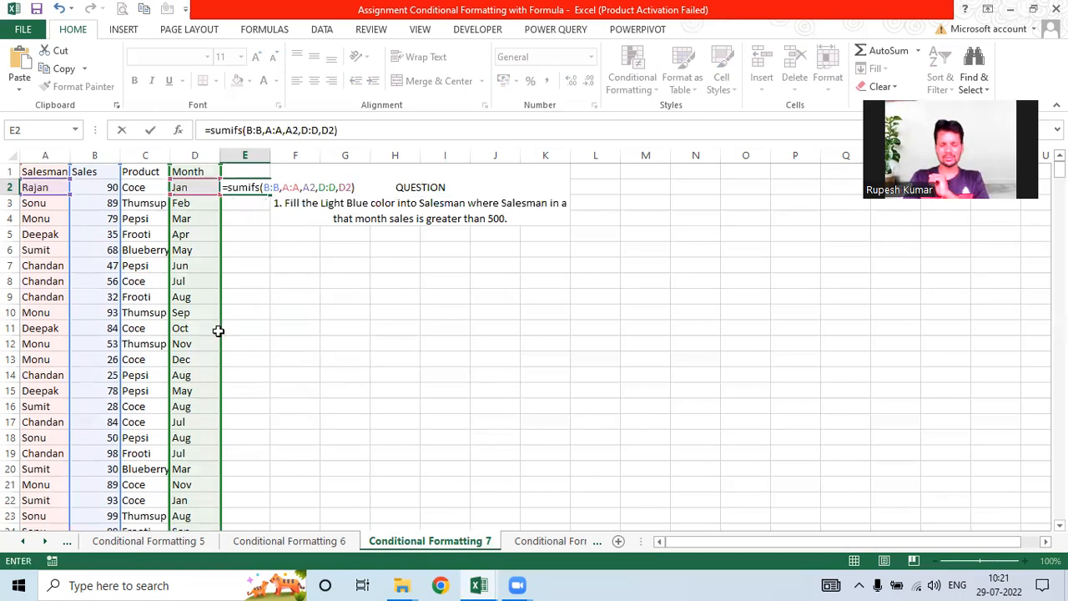
pyautogui.press('Return')
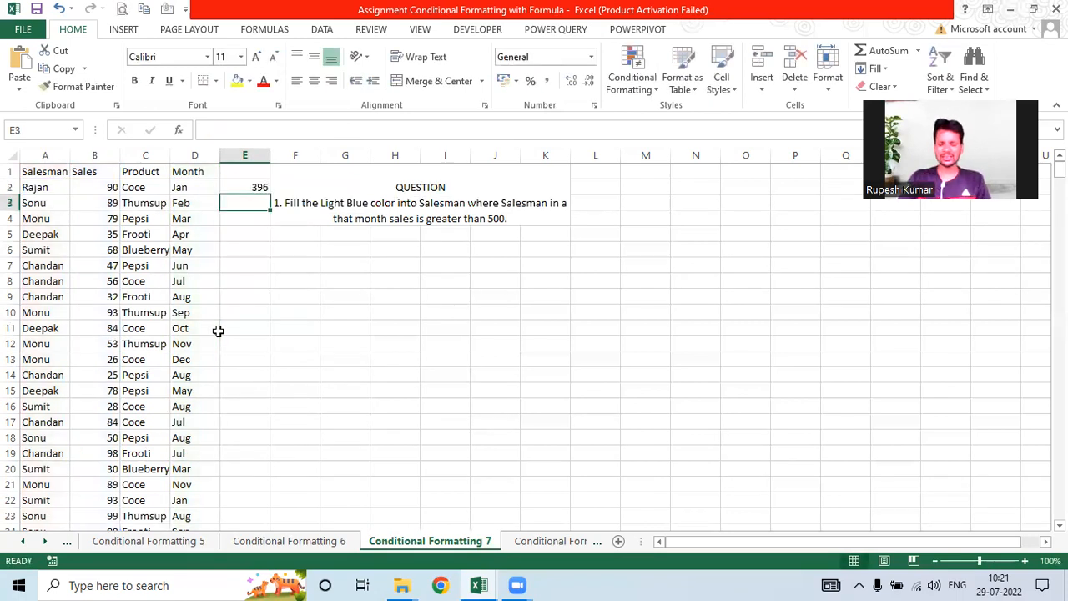
pyautogui.press('Up')
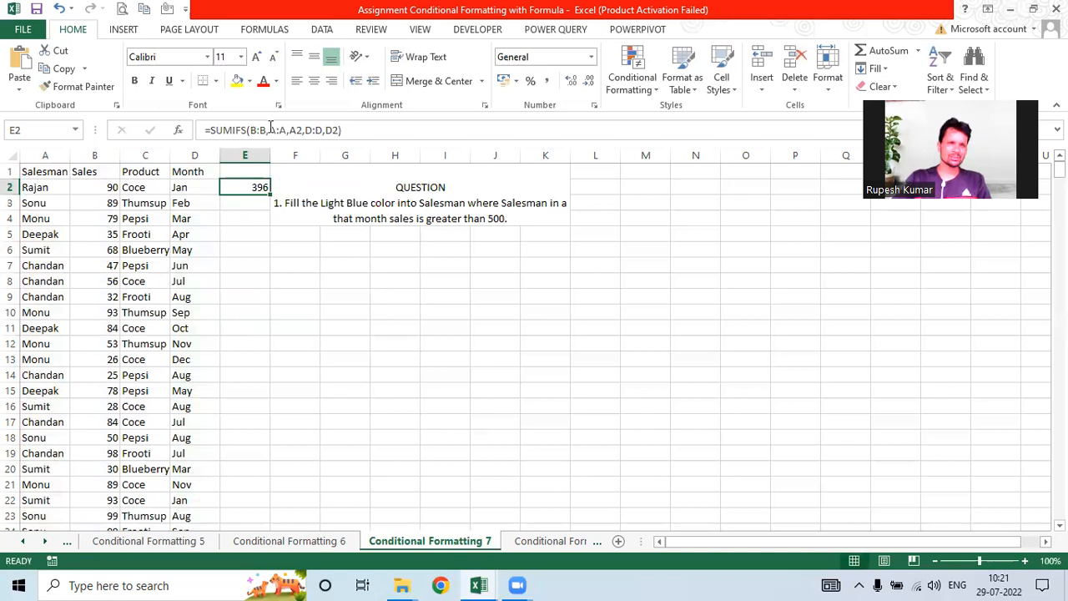
pyautogui.click(296, 130)
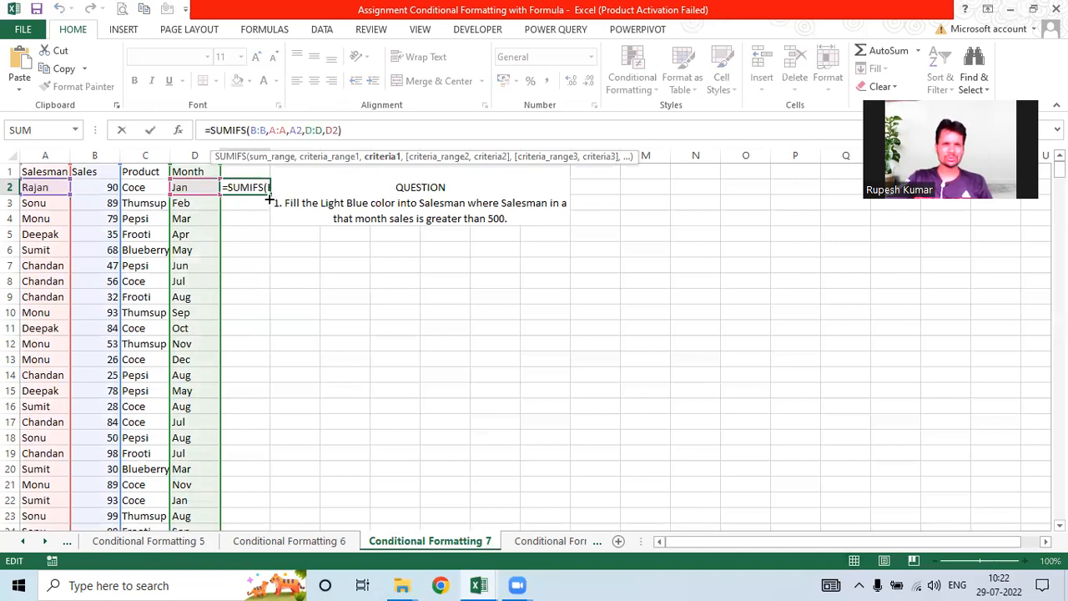
pyautogui.hotkey('ctrl', 'Return')
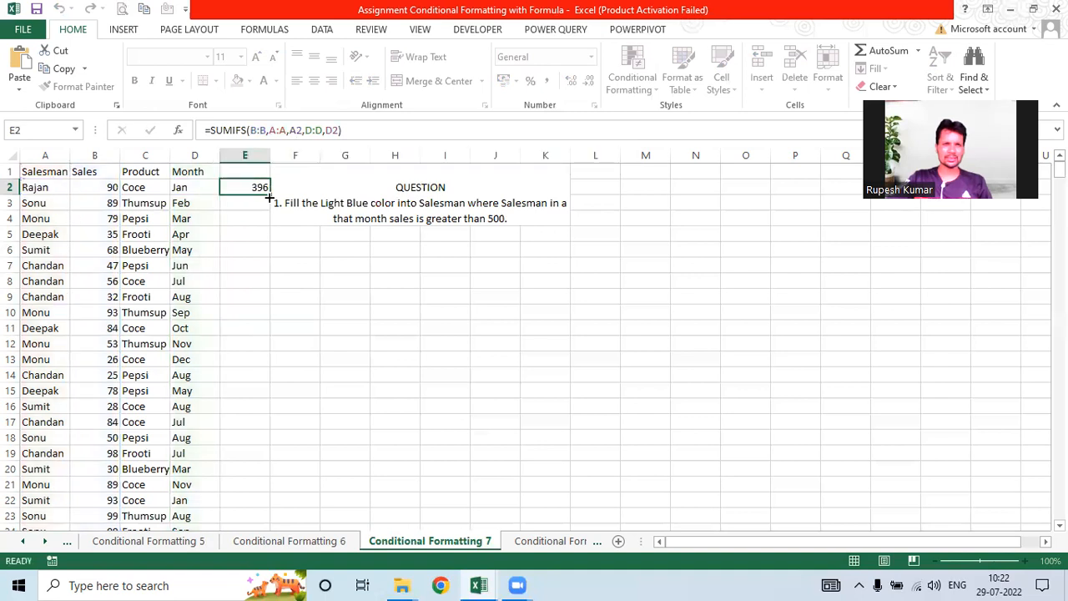
# Step: Fill the SUMIFS formula down column E and spot-check the copied totals
pyautogui.doubleClick(269, 194)
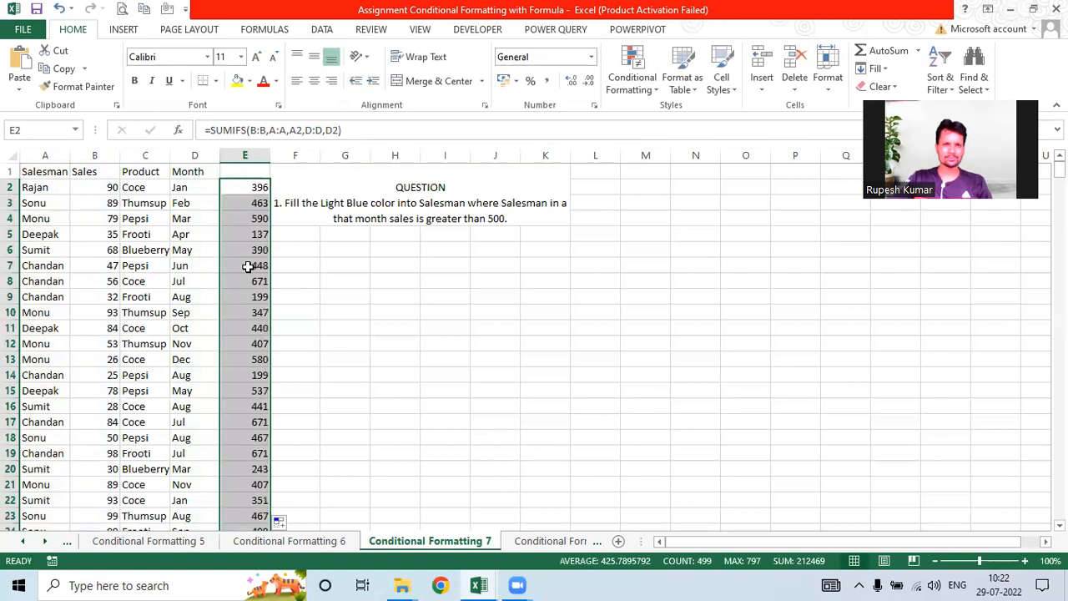
pyautogui.click(262, 340)
pyautogui.click(255, 218)
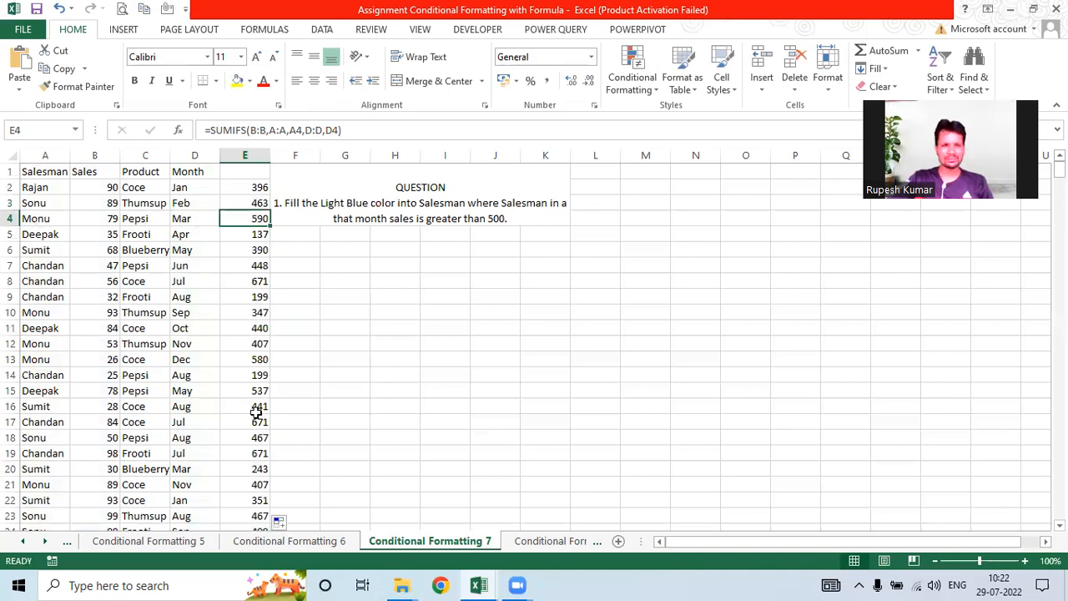
pyautogui.click(35, 360)
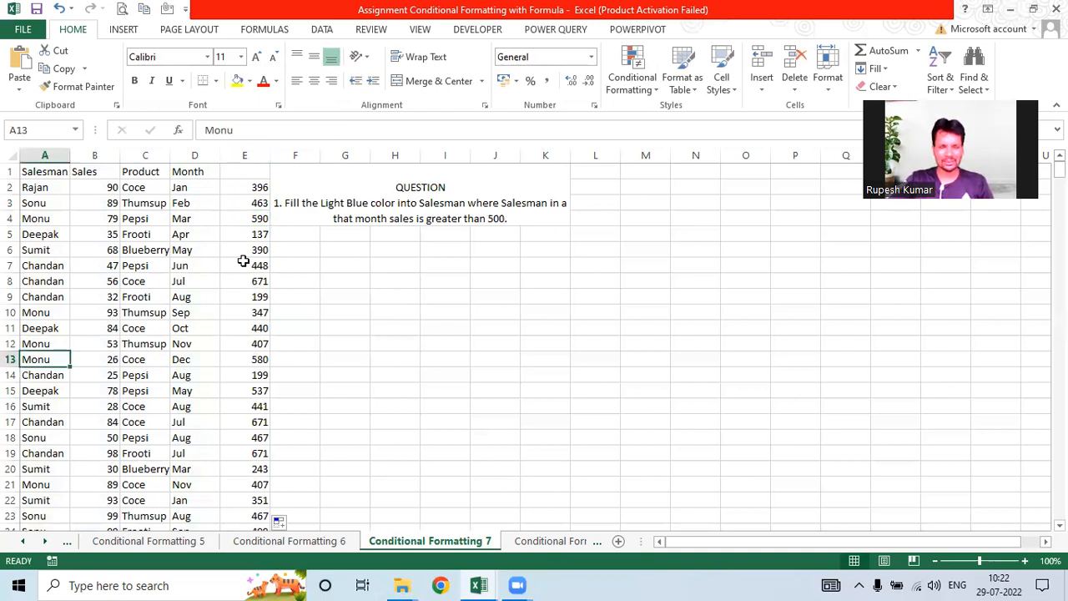
pyautogui.click(247, 185)
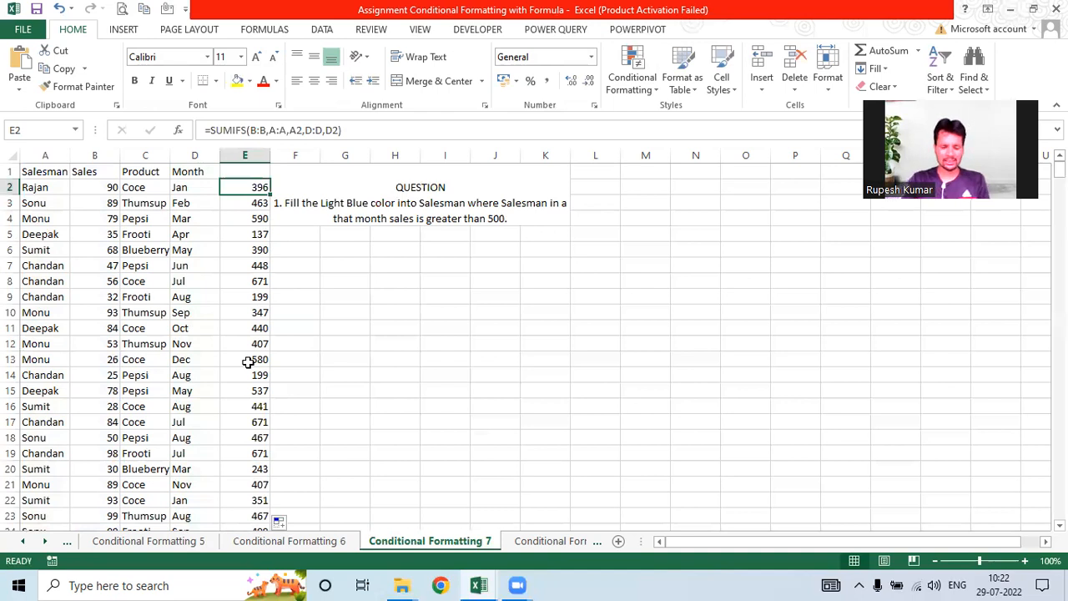
# Step: Turn E2 into a TRUE/FALSE check that the monthly total exceeds 500
pyautogui.write('>500')
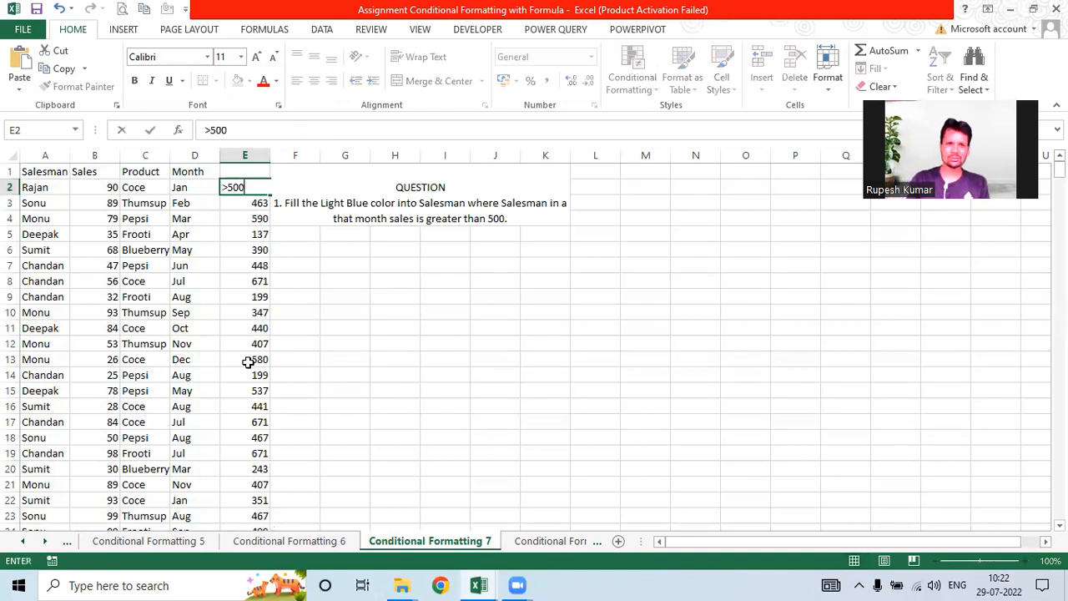
pyautogui.press('Return')
pyautogui.click(250, 188)
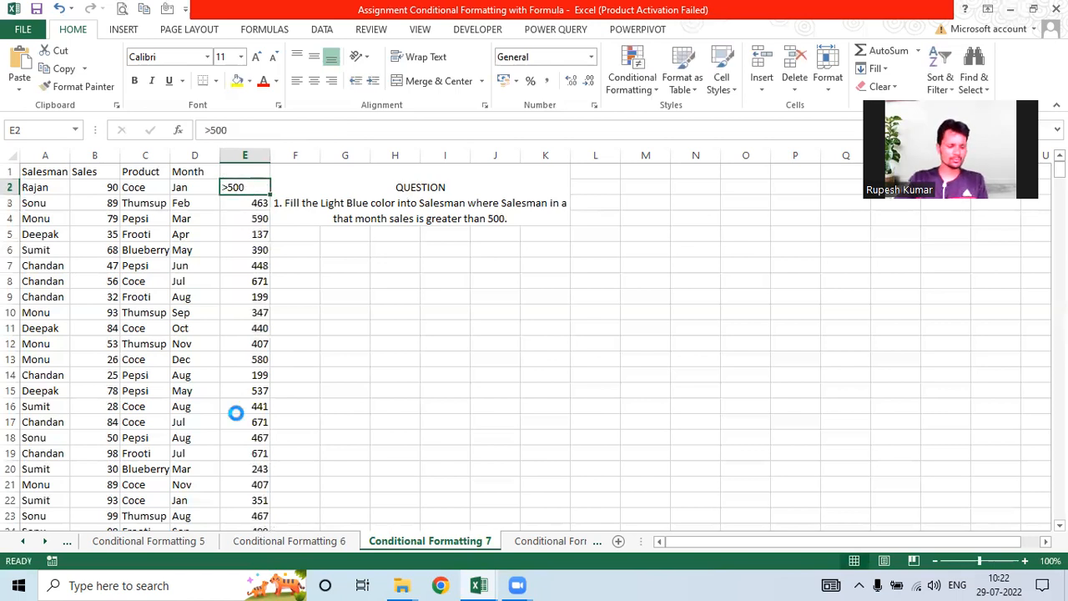
pyautogui.hotkey('ctrl', 'z')
pyautogui.click(352, 131)
pyautogui.write('>5000')
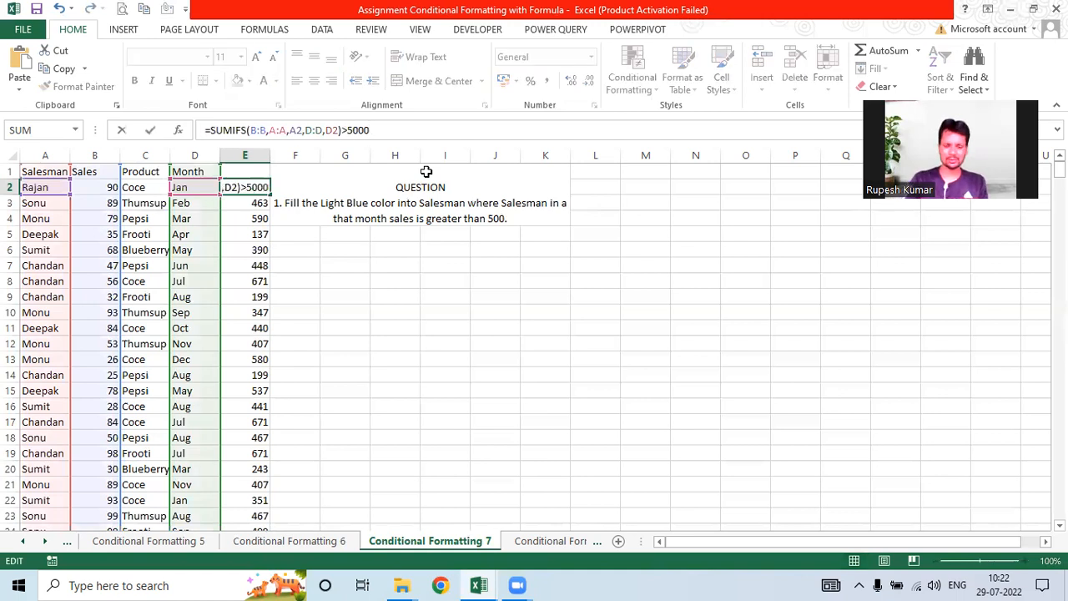
pyautogui.press('Return')
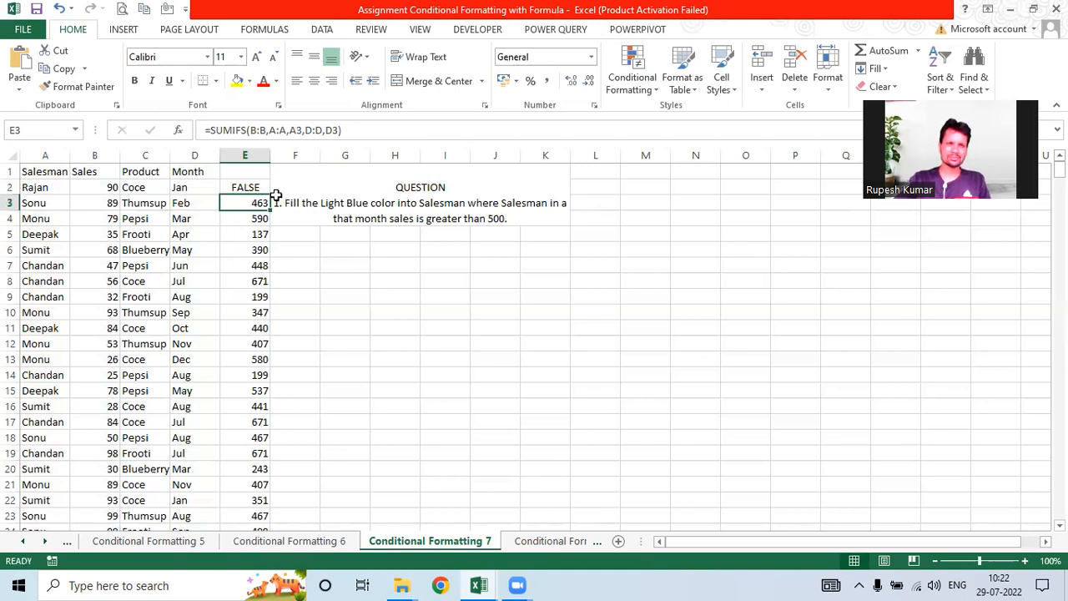
pyautogui.press('Up')
# Step: Fill the check down column E, then clear the whole helper column
pyautogui.doubleClick(269, 197)
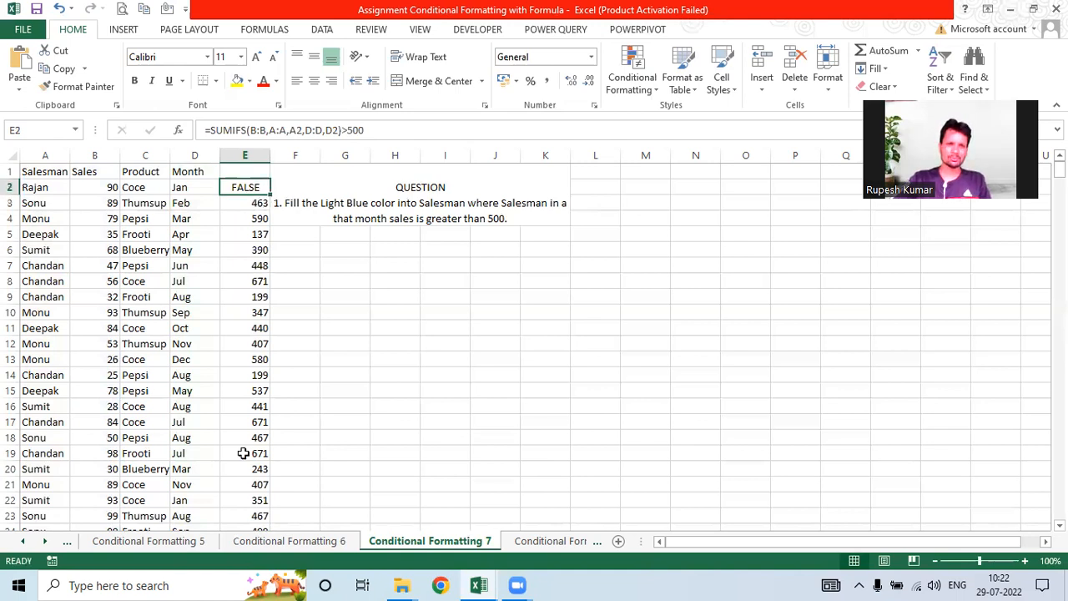
pyautogui.click(246, 187)
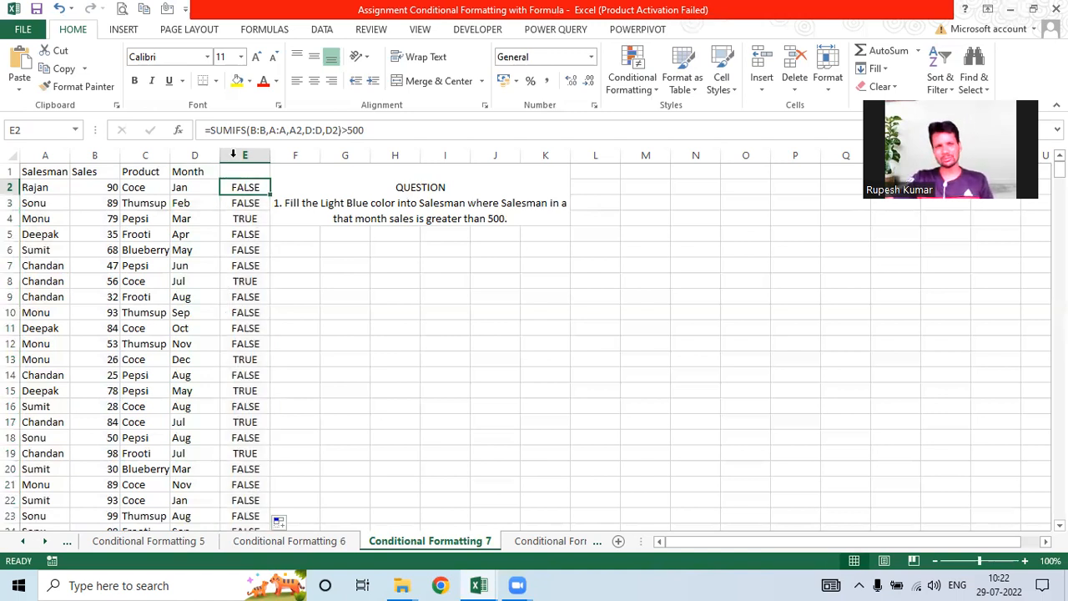
pyautogui.click(233, 153)
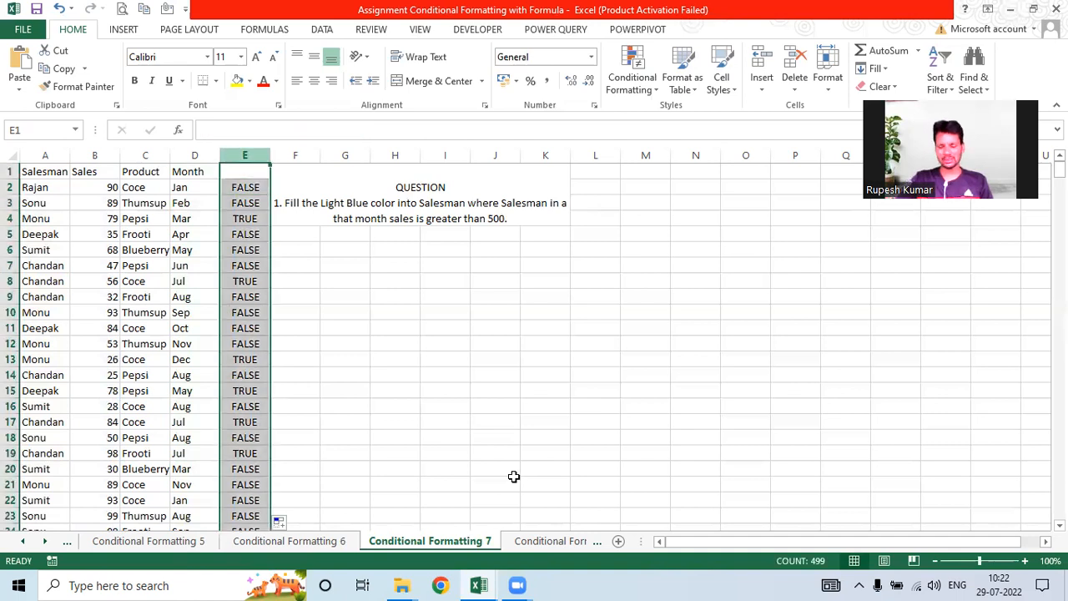
pyautogui.press('Delete')
pyautogui.hotkey('ctrl', 'pagedown')
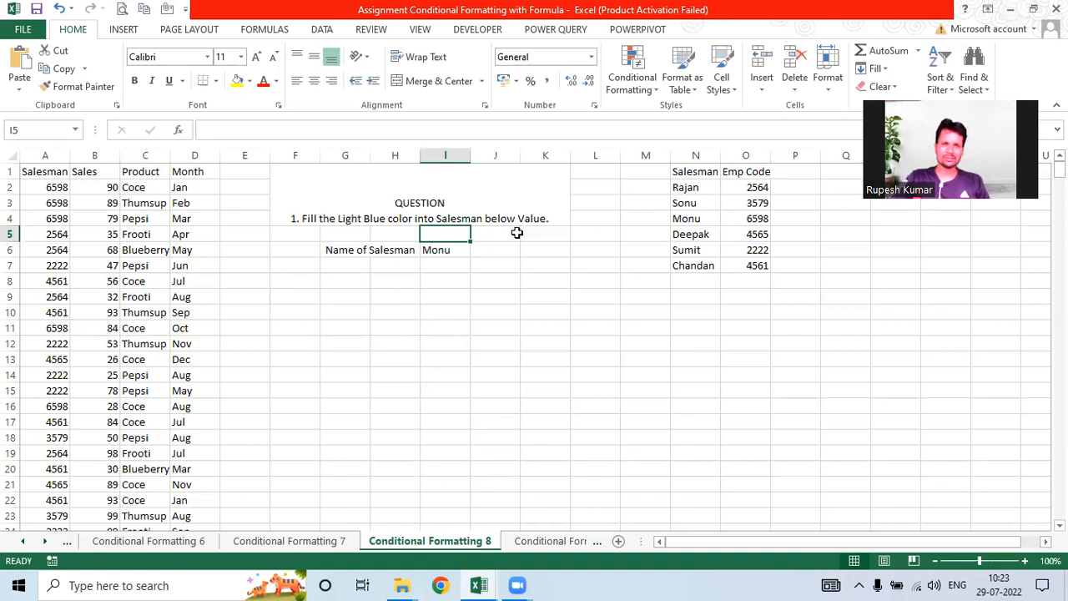
# Step: Enter a 'Value' label in H7 and the threshold 600 in I7
pyautogui.click(396, 266)
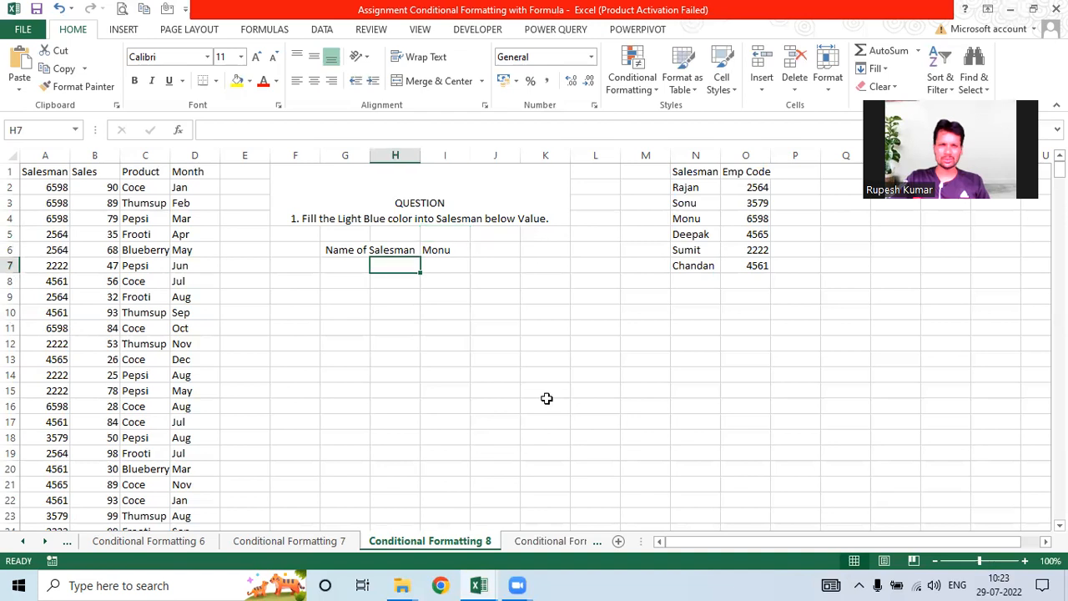
pyautogui.write('Value')
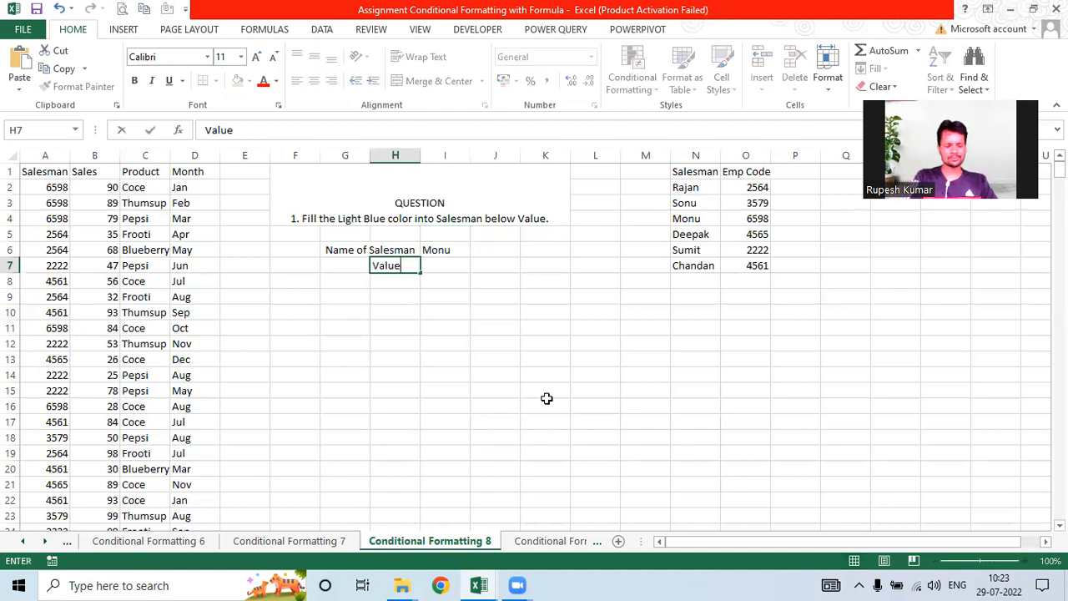
pyautogui.press('Tab')
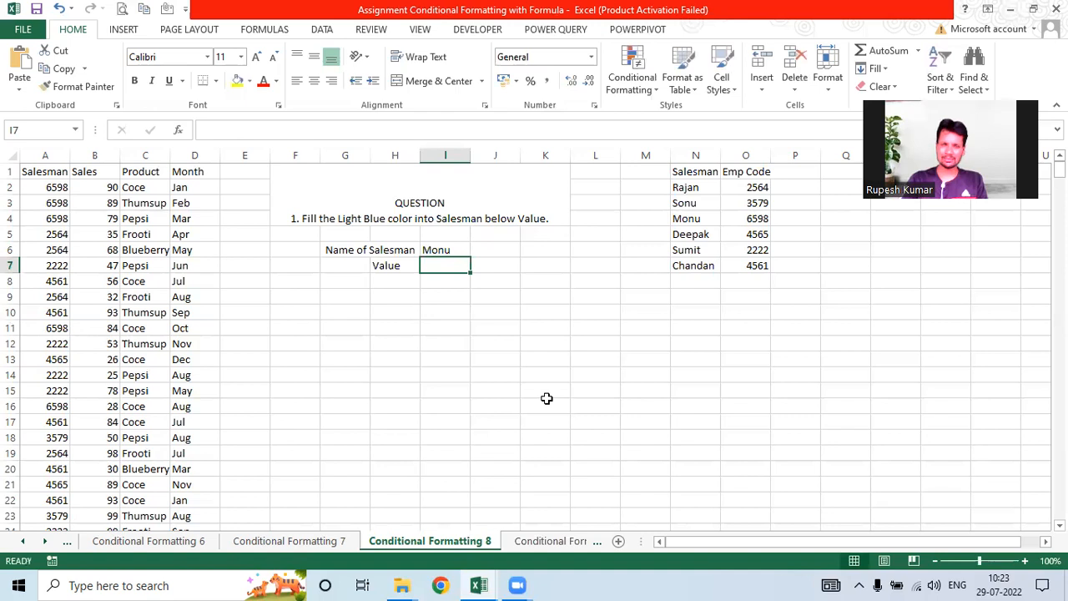
pyautogui.write('6000')
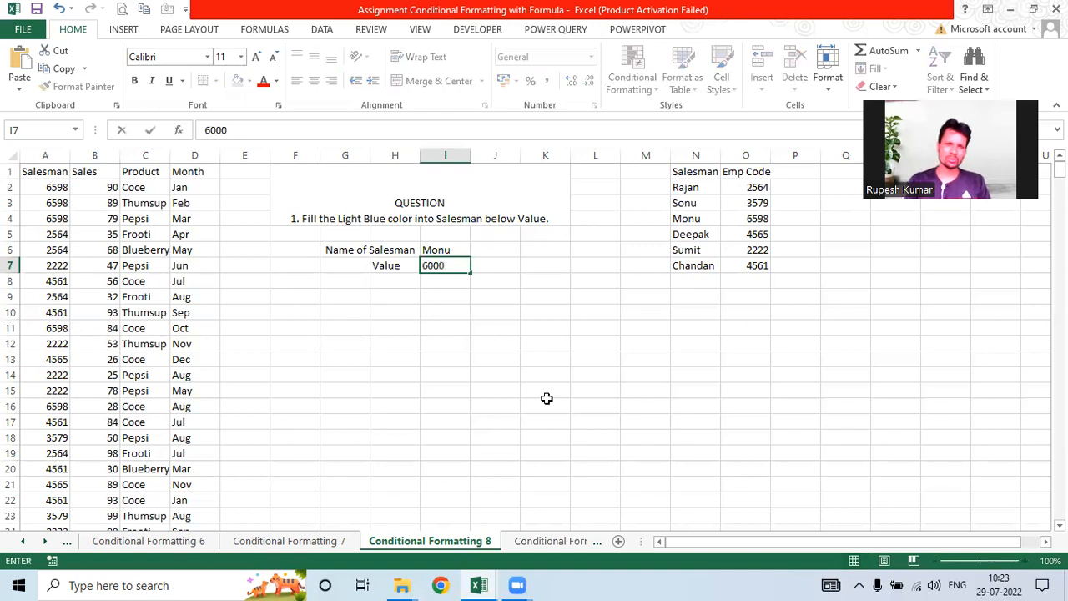
pyautogui.press('BackSpace')
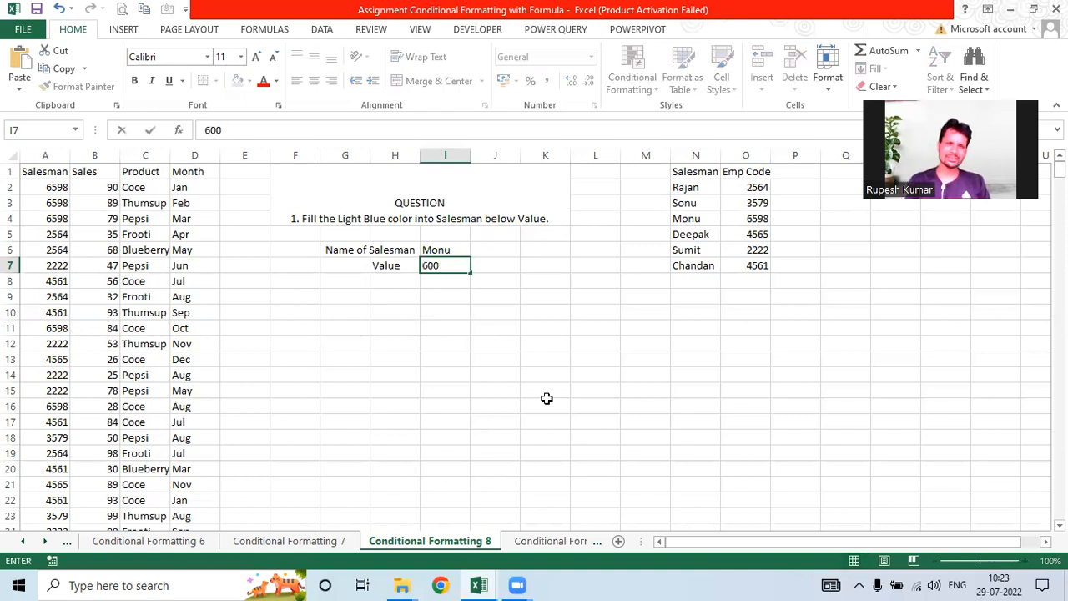
pyautogui.press('Return')
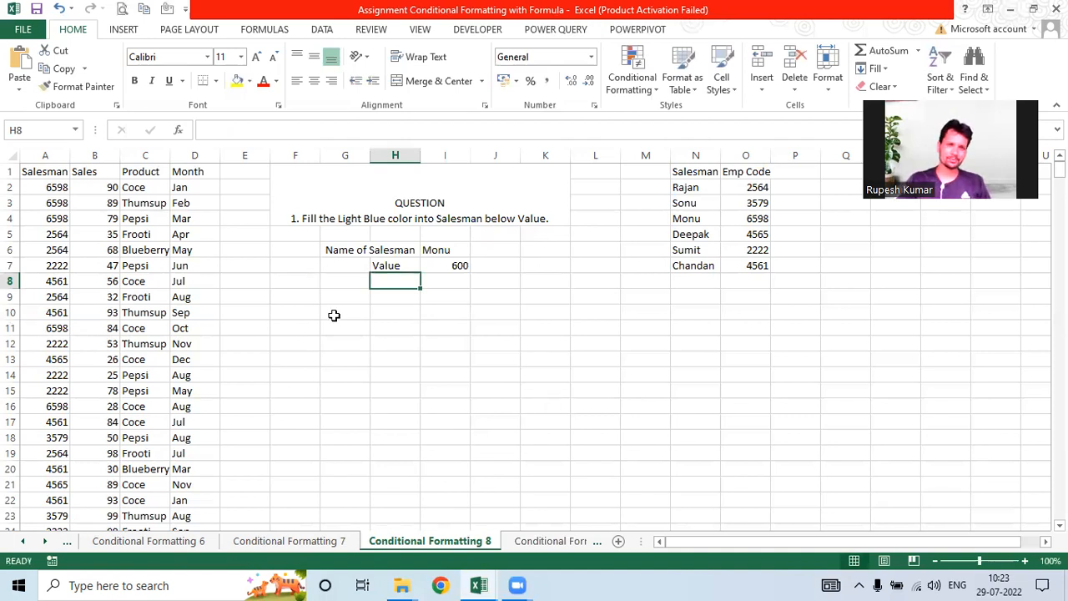
# Step: Label G7 'Monthly total value' and delete the redundant 'Value' label in H7
pyautogui.press('Up')
pyautogui.press('Left')
pyautogui.write('Month')
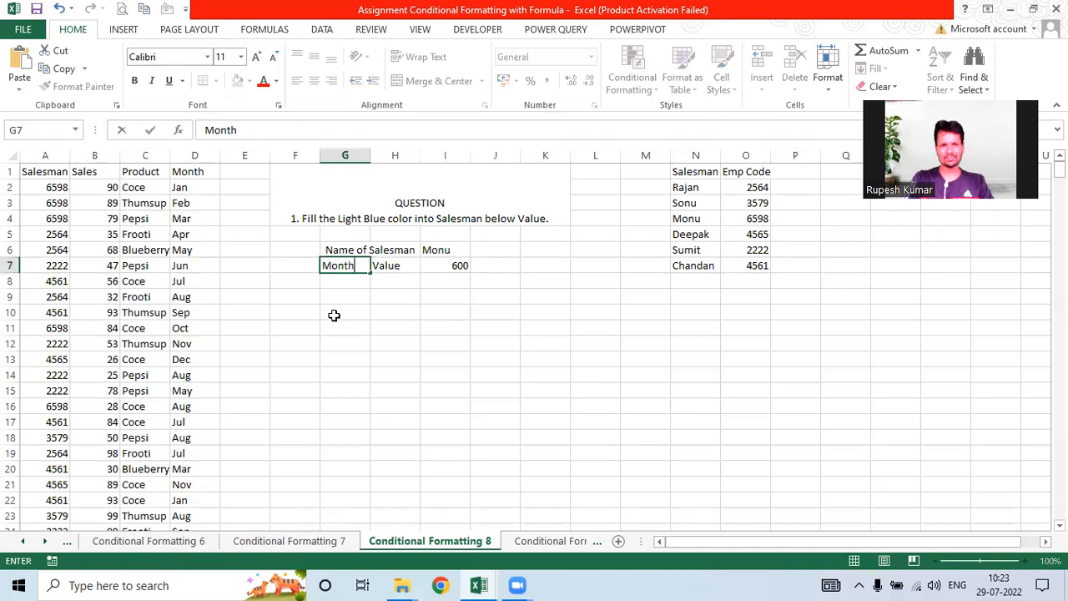
pyautogui.write('ly')
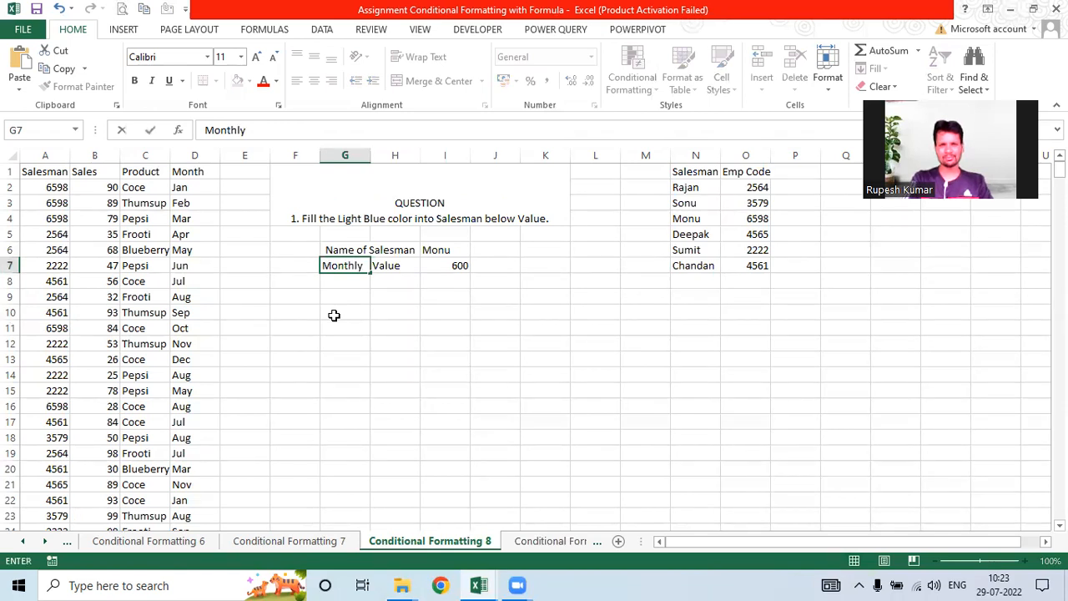
pyautogui.write(' tot')
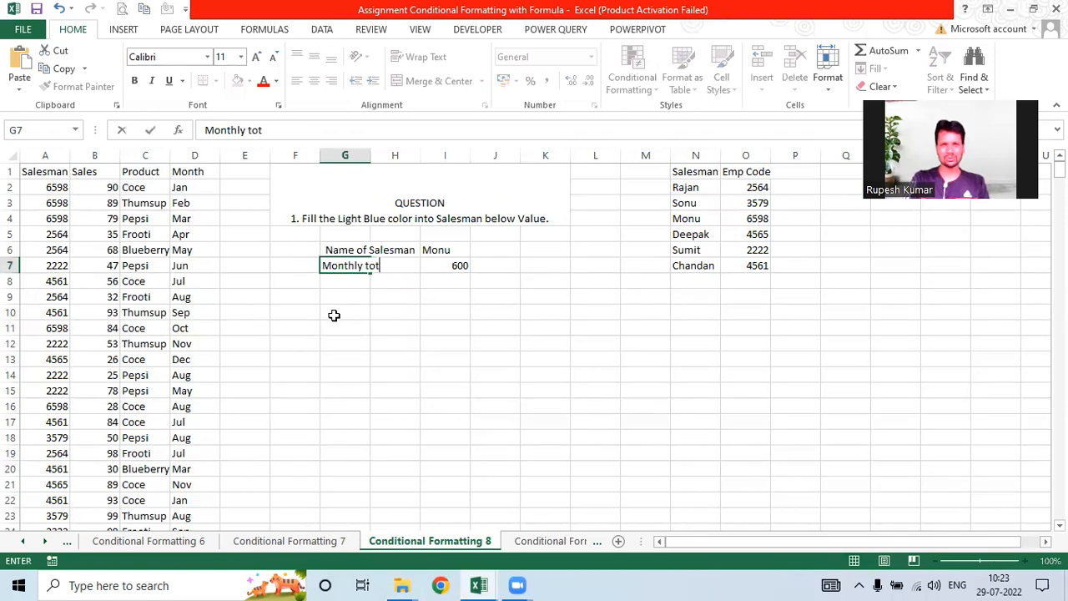
pyautogui.write('al v')
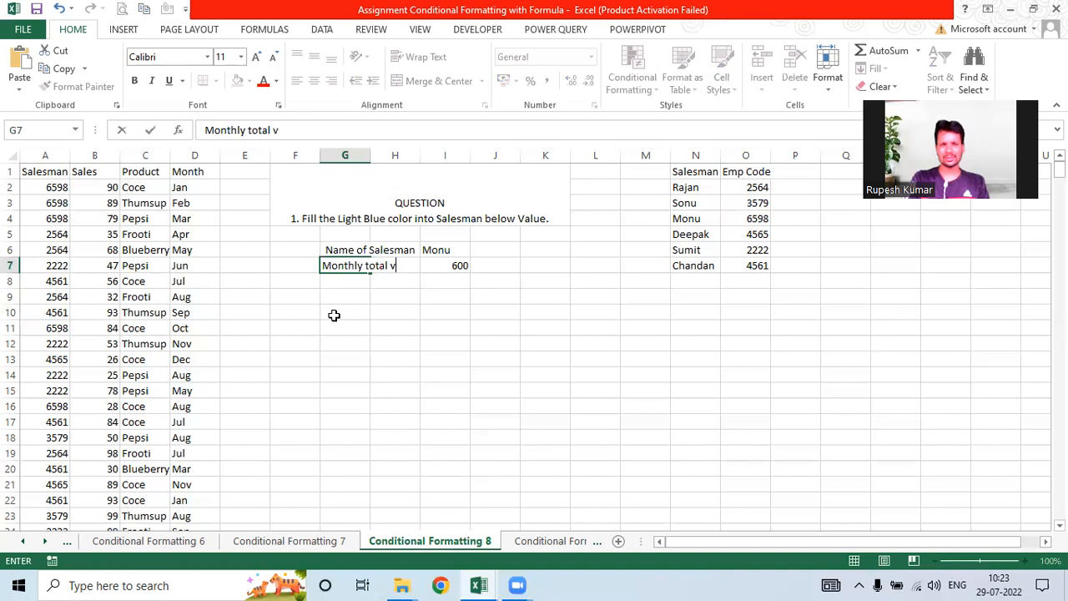
pyautogui.write('alue')
pyautogui.press('Return')
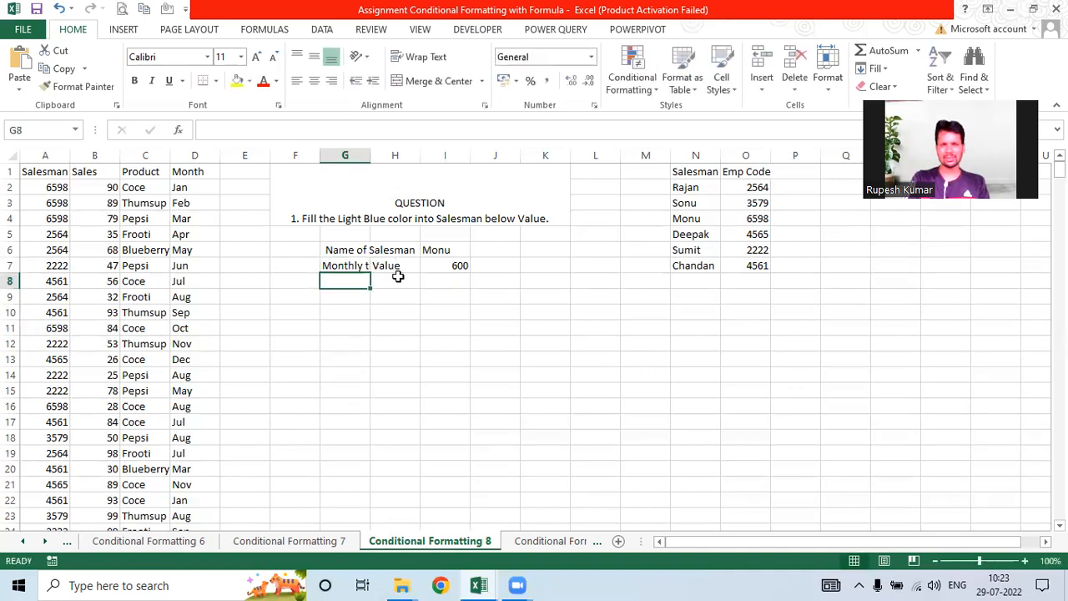
pyautogui.click(398, 268)
pyautogui.press('Delete')
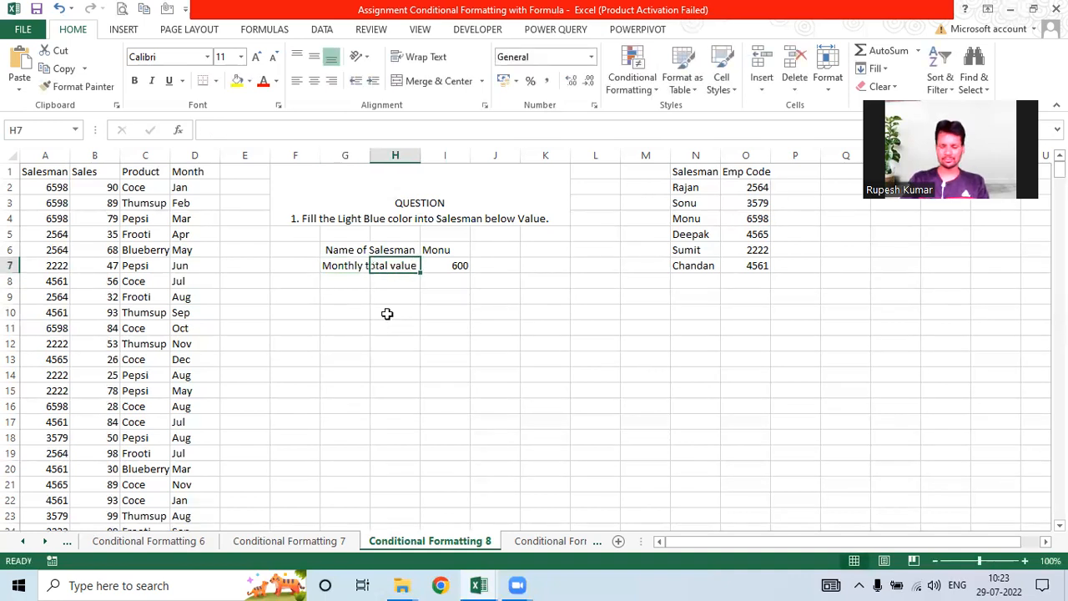
pyautogui.click(385, 313)
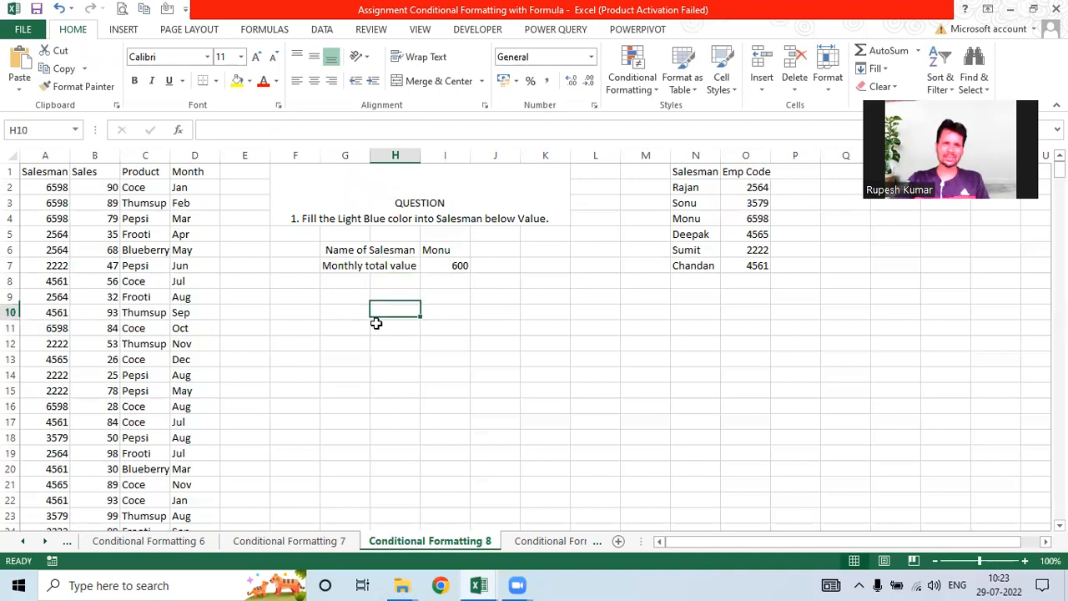
pyautogui.click(475, 267)
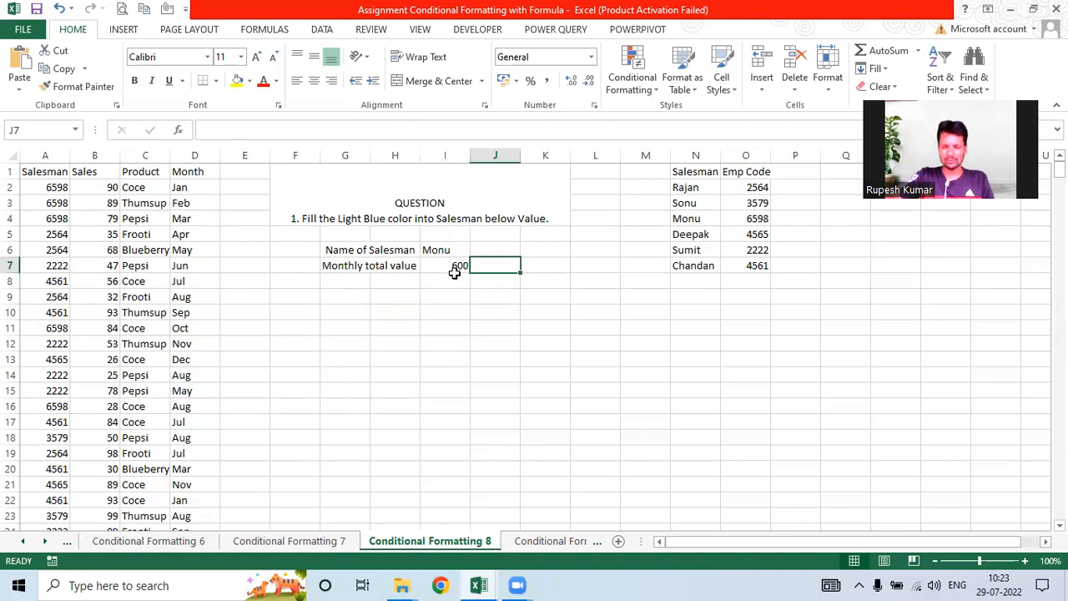
pyautogui.press('Left')
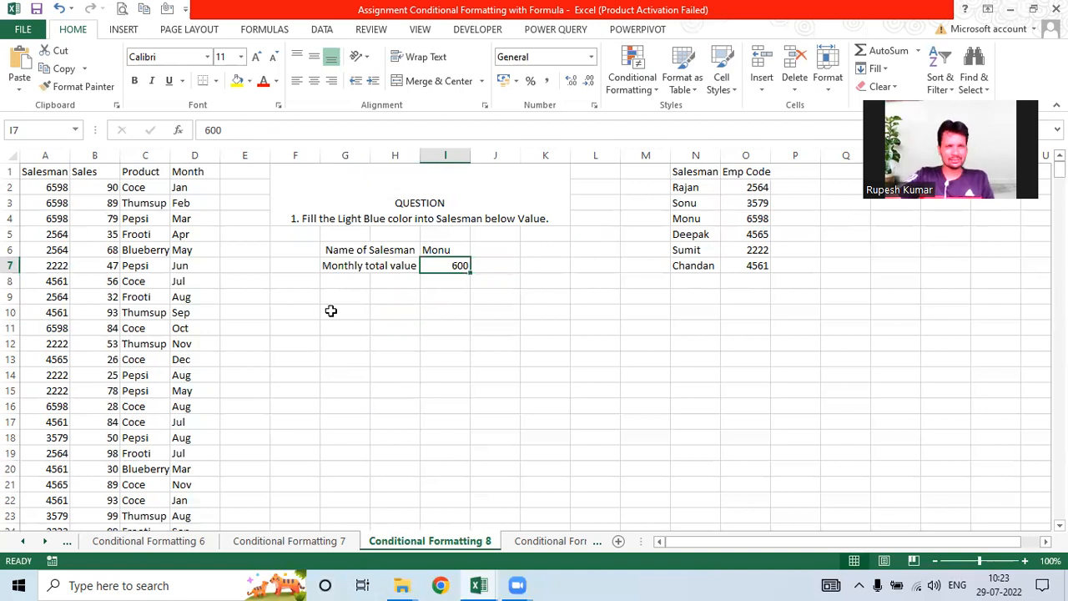
pyautogui.click(231, 192)
pyautogui.write('=')
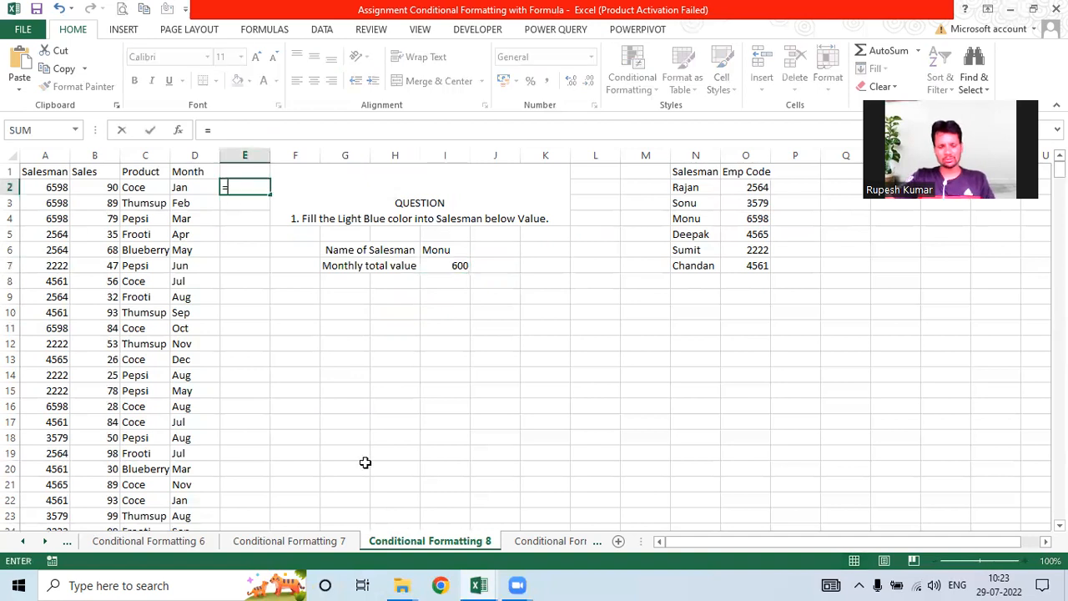
pyautogui.write('sumifs(')
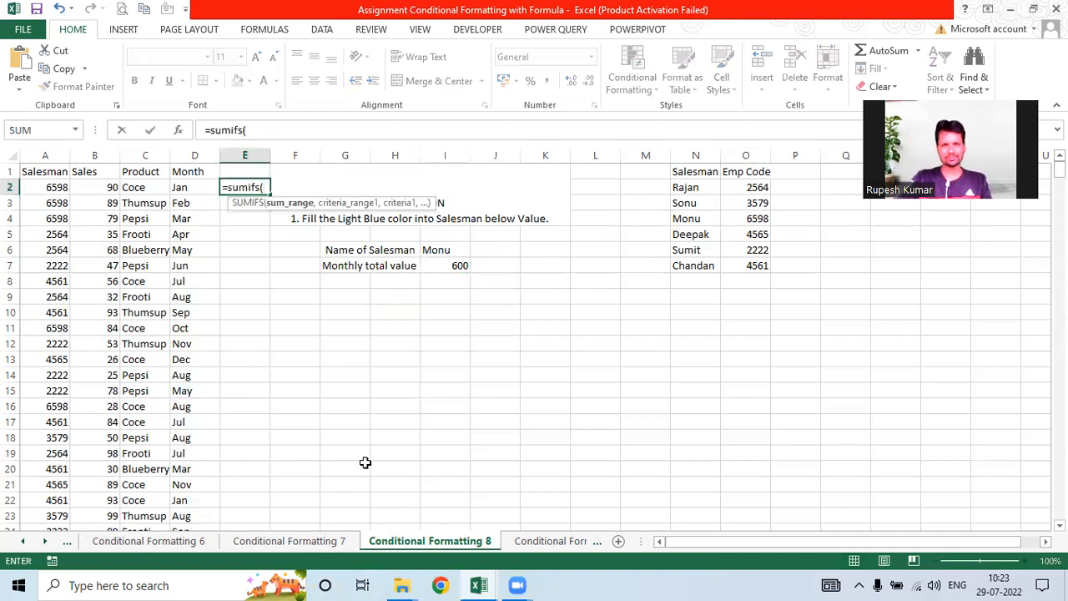
pyautogui.click(95, 154)
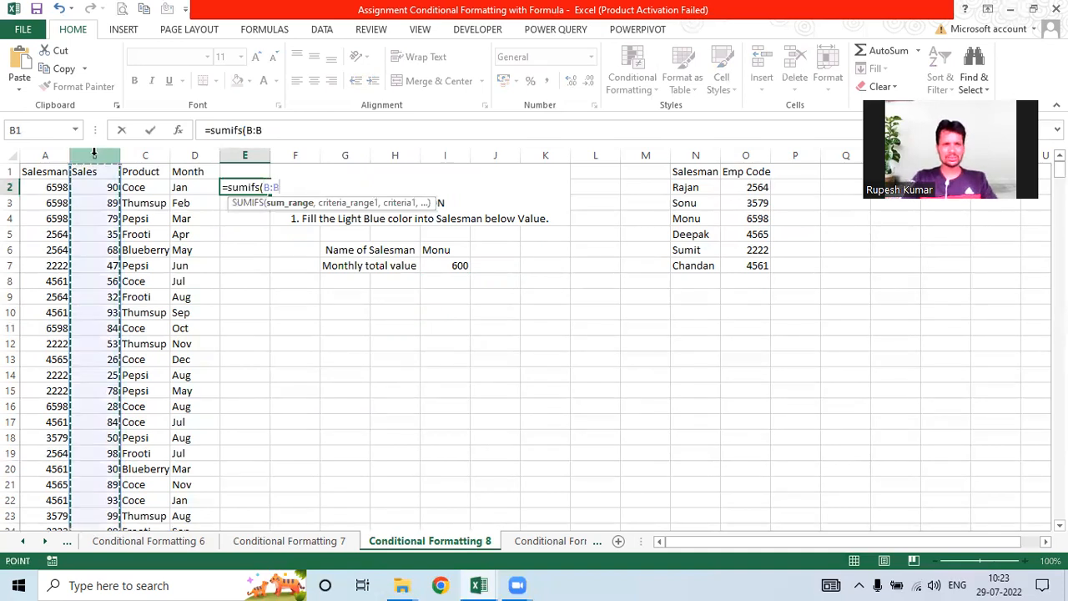
pyautogui.write(',')
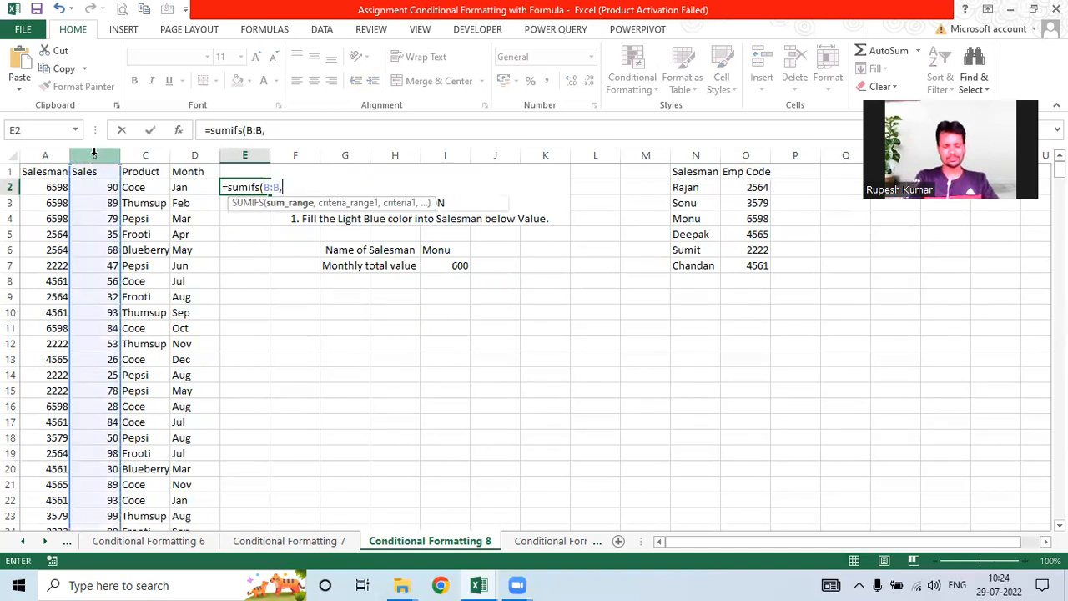
pyautogui.click(48, 151)
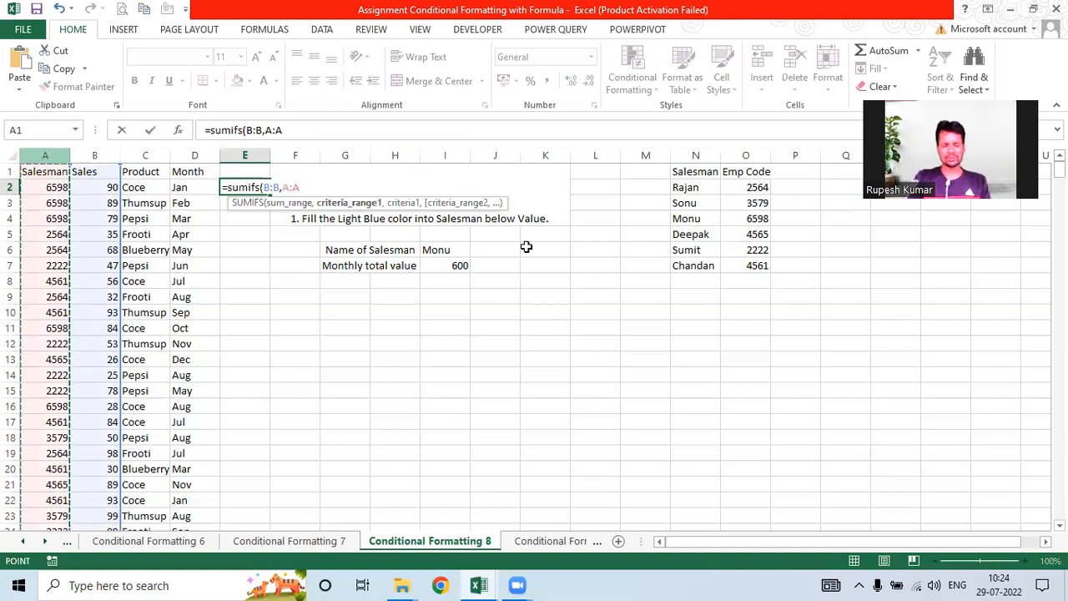
pyautogui.write(',')
pyautogui.click(446, 250)
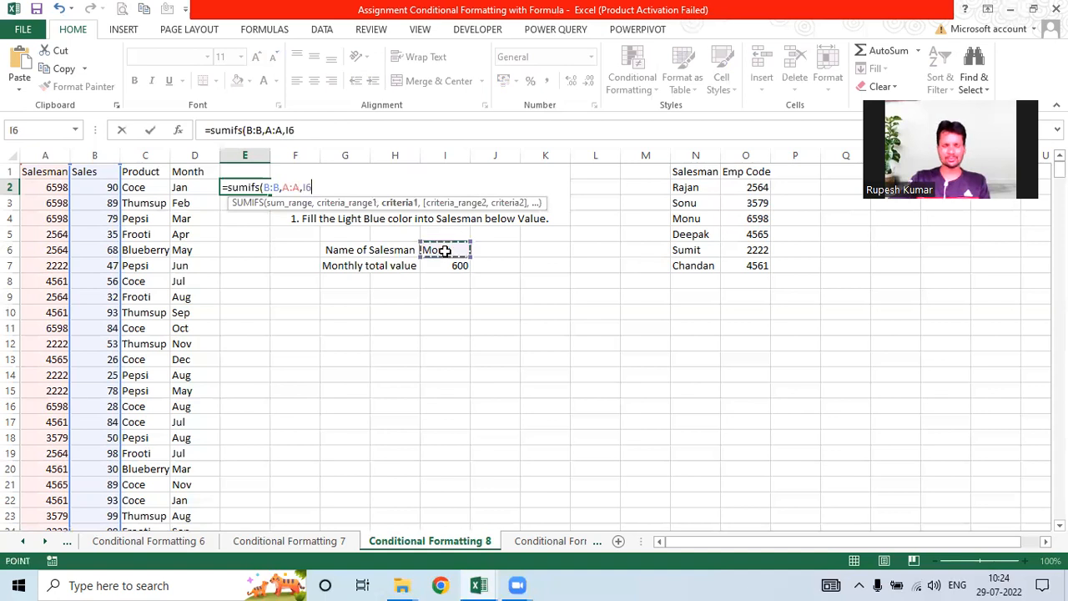
pyautogui.write(',')
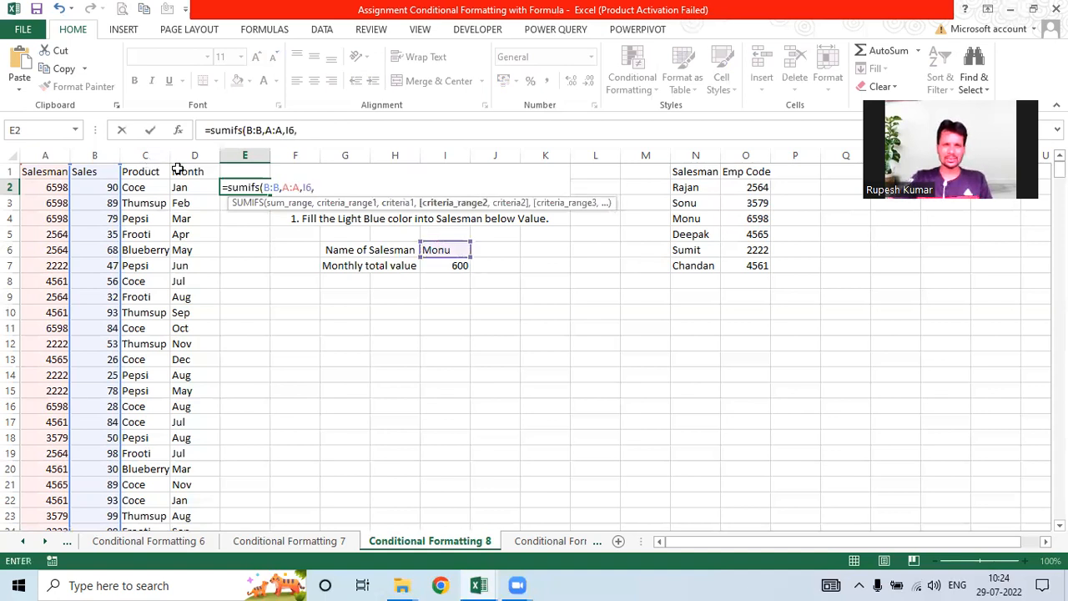
pyautogui.click(113, 154)
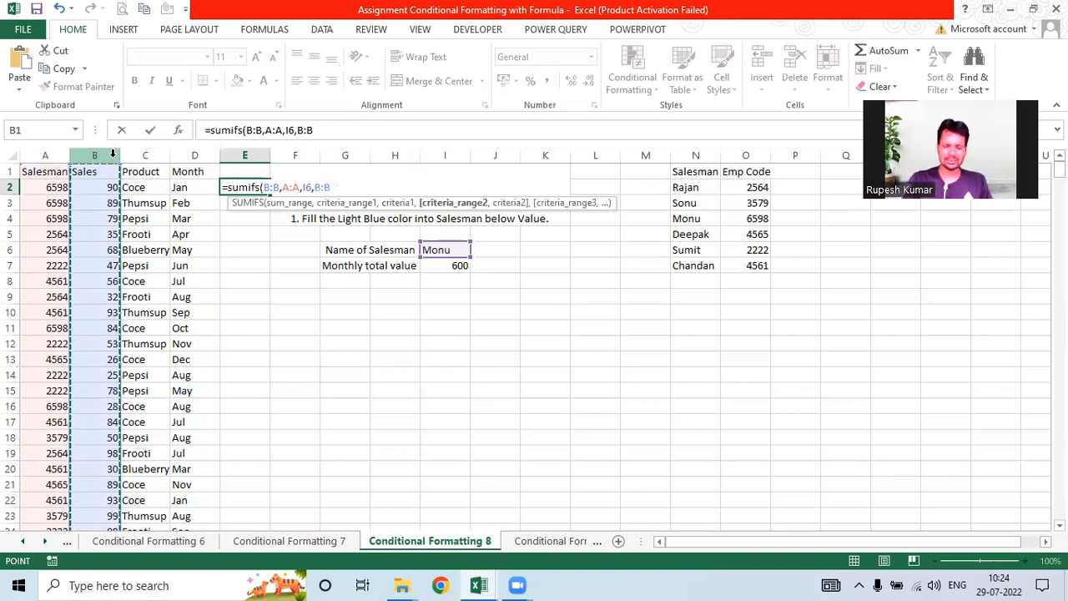
pyautogui.press('BackSpace')
pyautogui.press('BackSpace')
pyautogui.press('BackSpace')
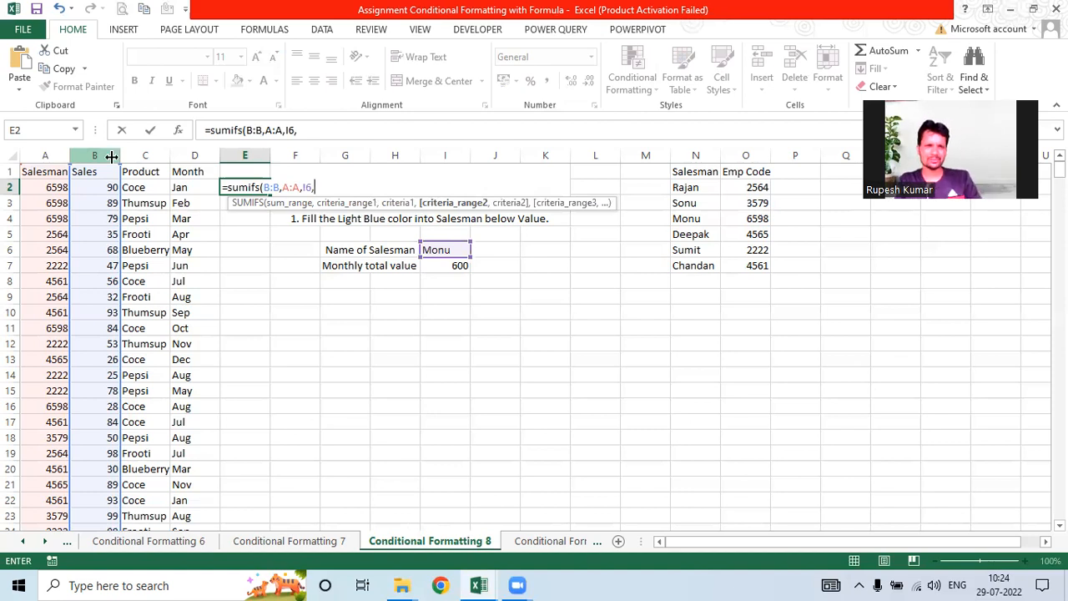
pyautogui.press('Escape')
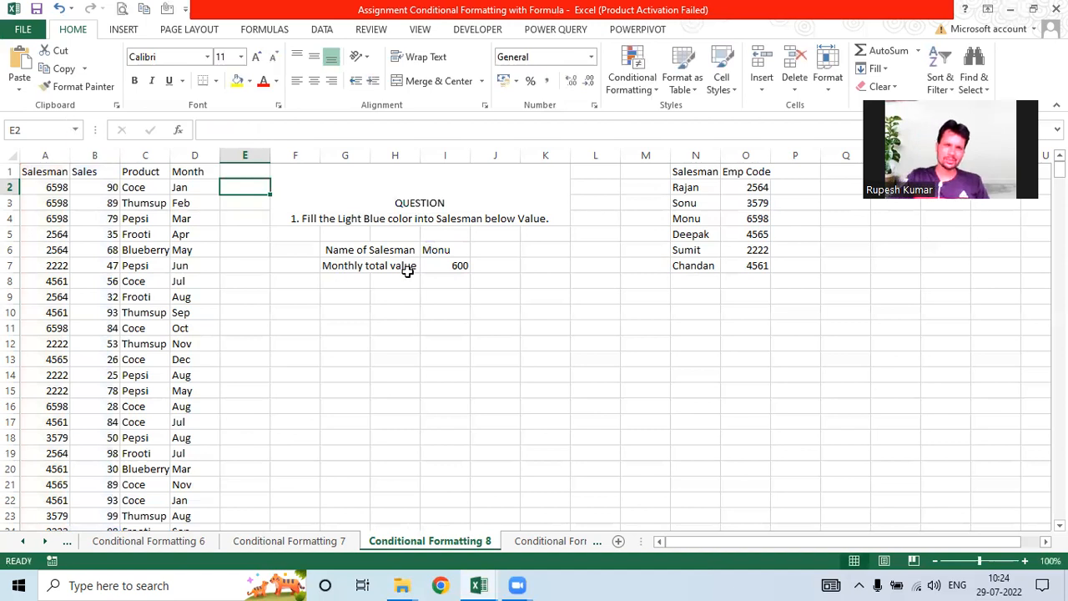
# Step: Clear the G7:I7 Monthly total row, then start a VLOOKUP formula in E2
pyautogui.moveTo(407, 269); pyautogui.dragTo(441, 276)
pyautogui.press('Delete')
pyautogui.click(441, 250)
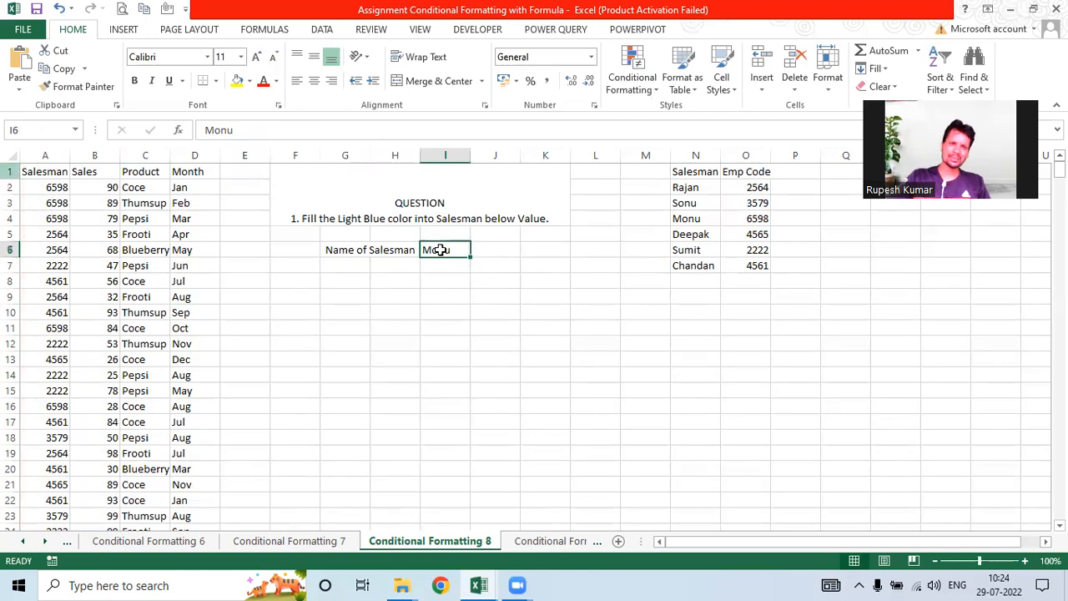
pyautogui.click(47, 188)
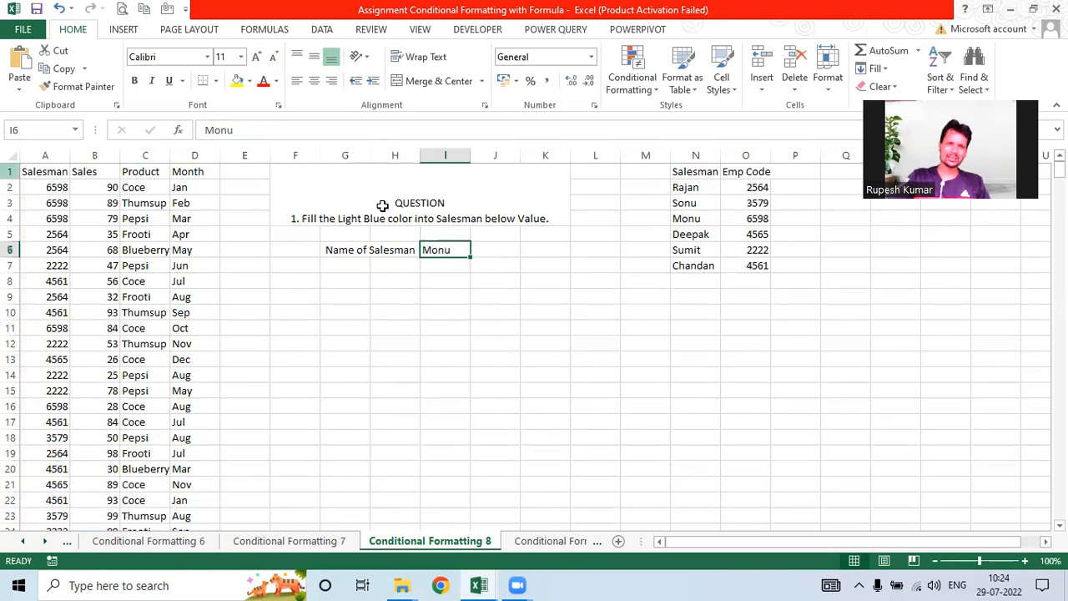
pyautogui.click(389, 252)
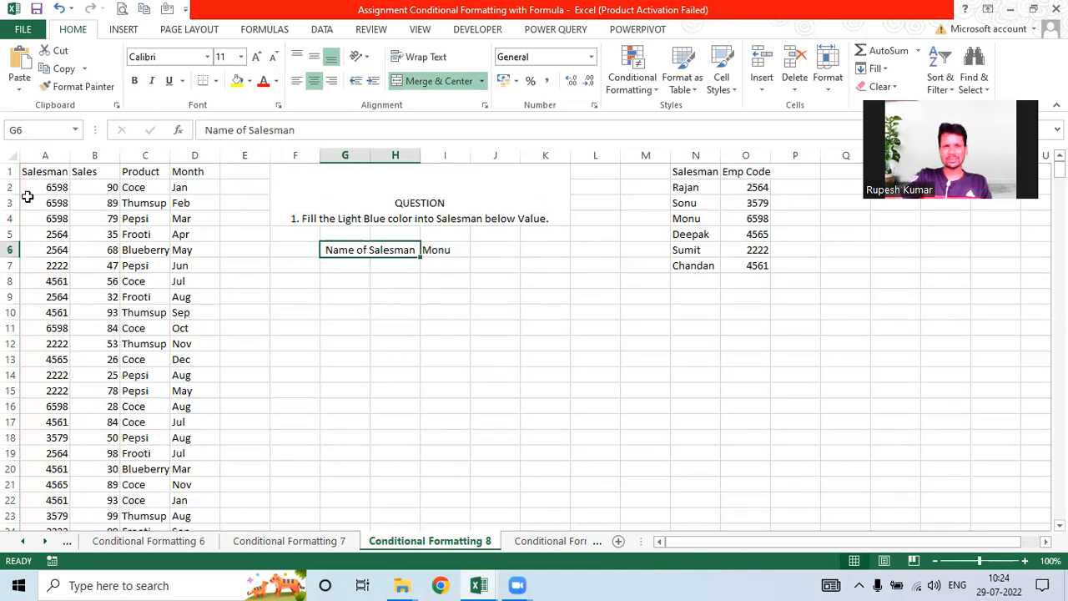
pyautogui.click(230, 189)
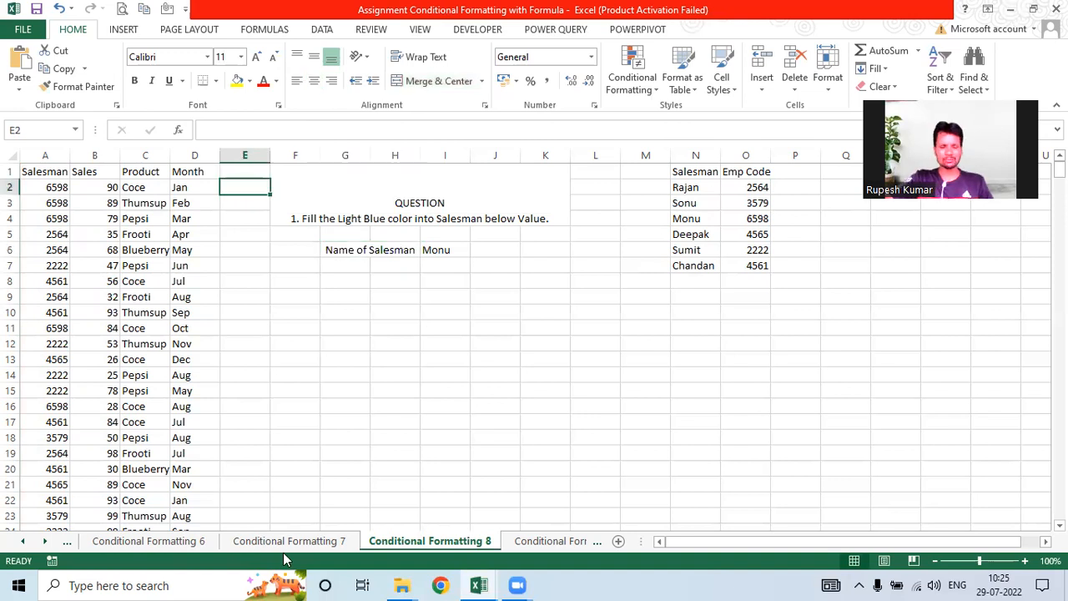
pyautogui.write('=')
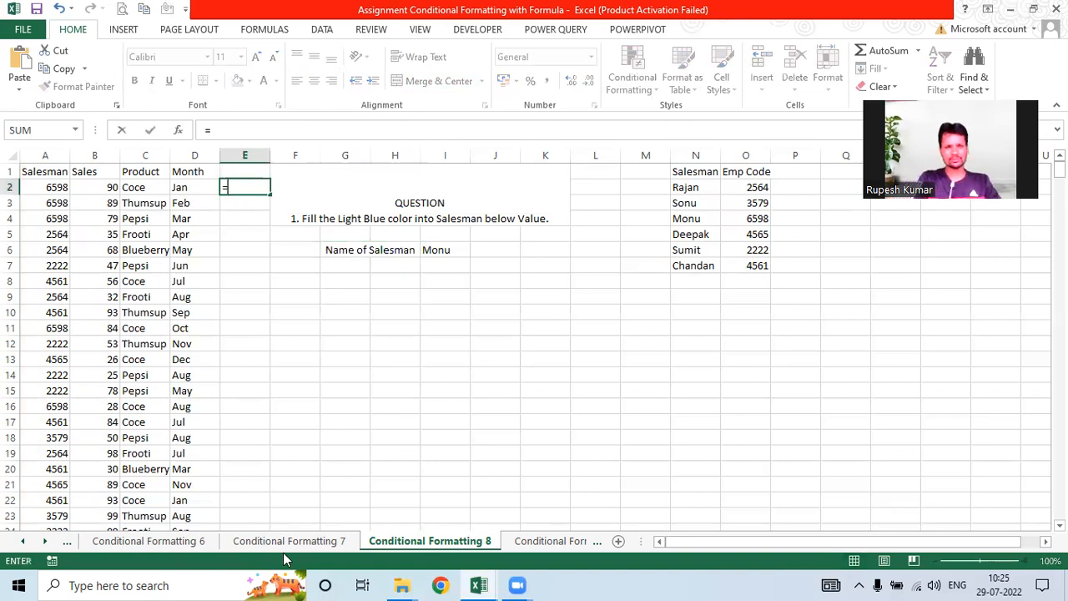
pyautogui.write('vloo')
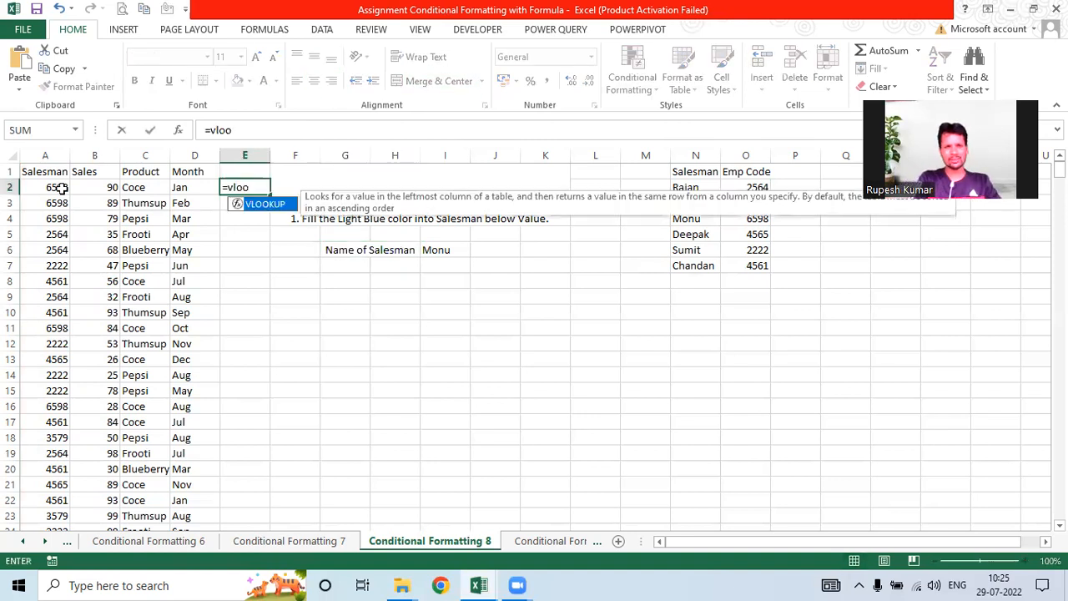
# Step: Build a VLOOKUP in E2 returning column 2 of N1:O7 for the salesman in I6
pyautogui.press('Tab')
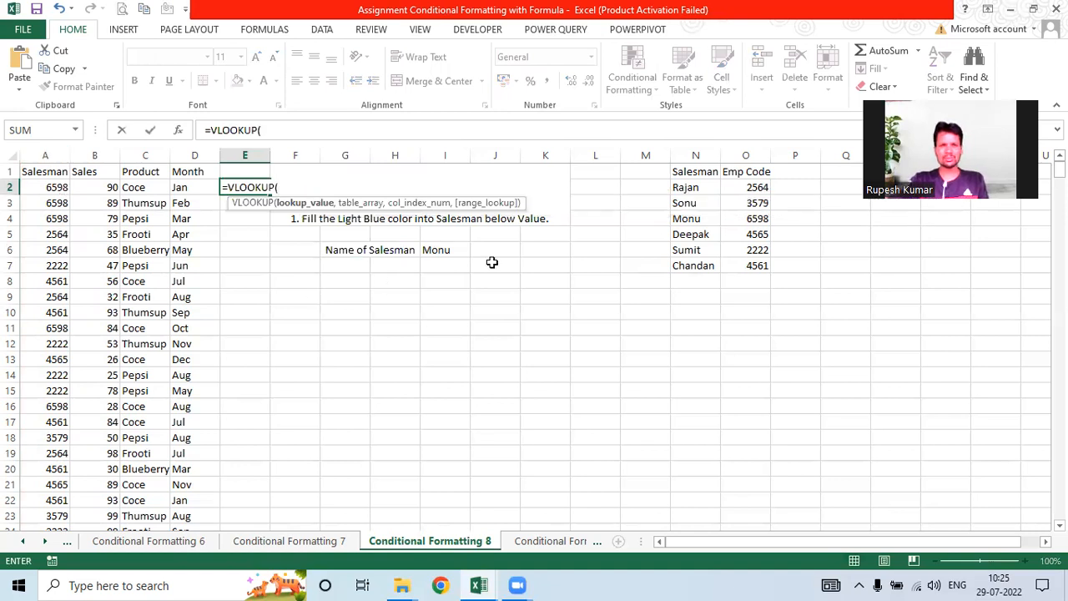
pyautogui.click(452, 250)
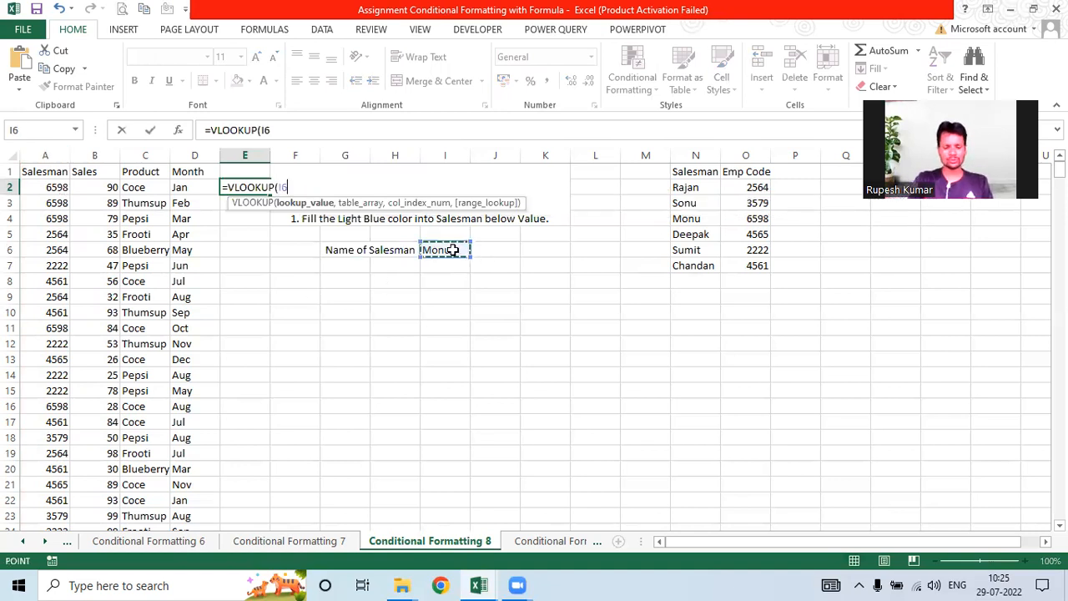
pyautogui.write(',')
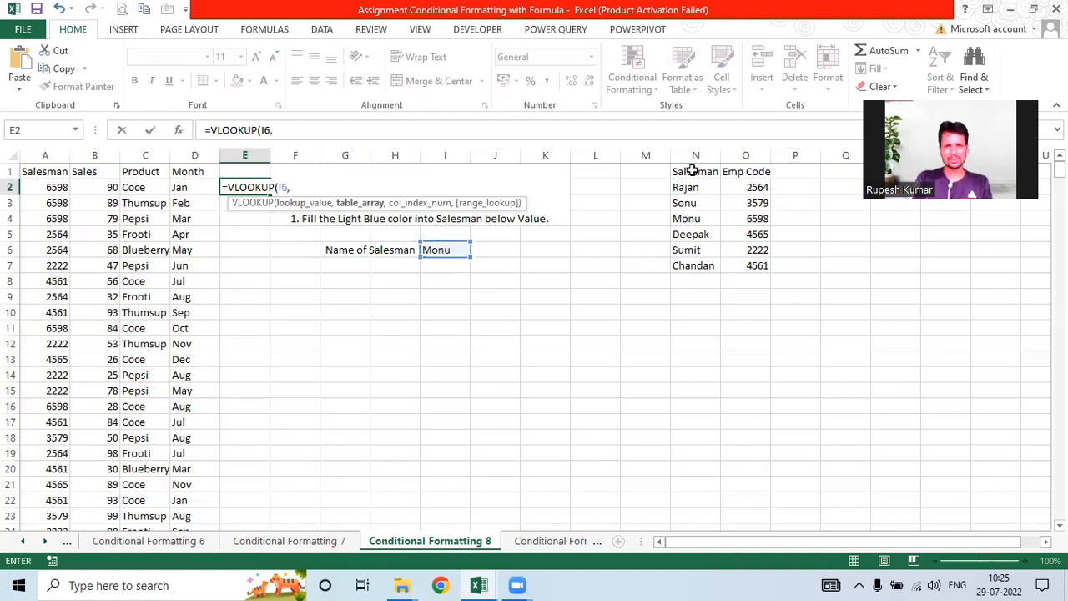
pyautogui.moveTo(692, 170); pyautogui.dragTo(747, 259)
pyautogui.write(',')
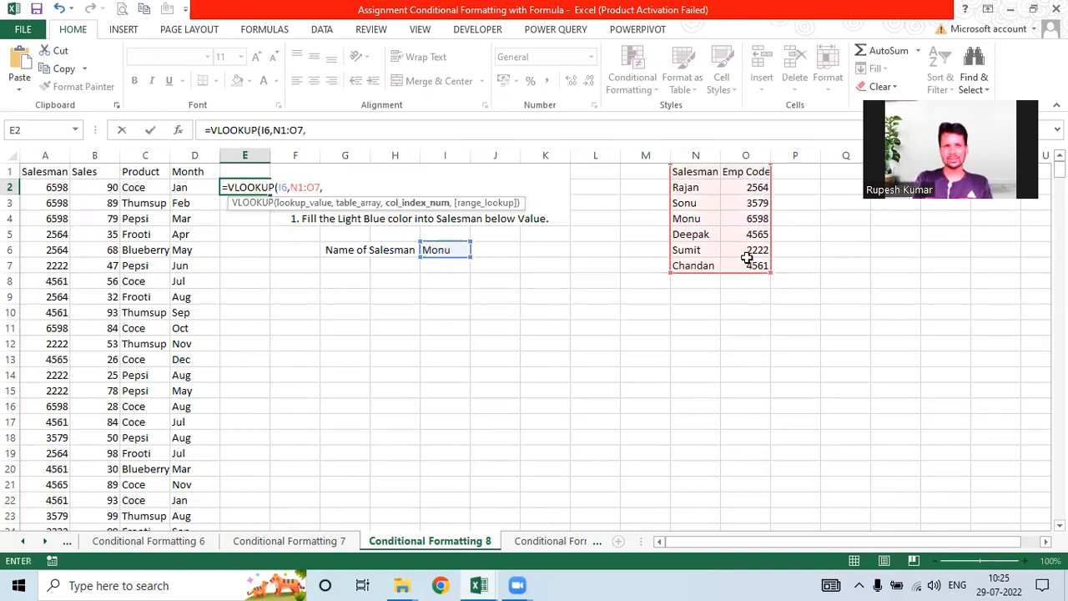
pyautogui.write('1')
pyautogui.press('BackSpace')
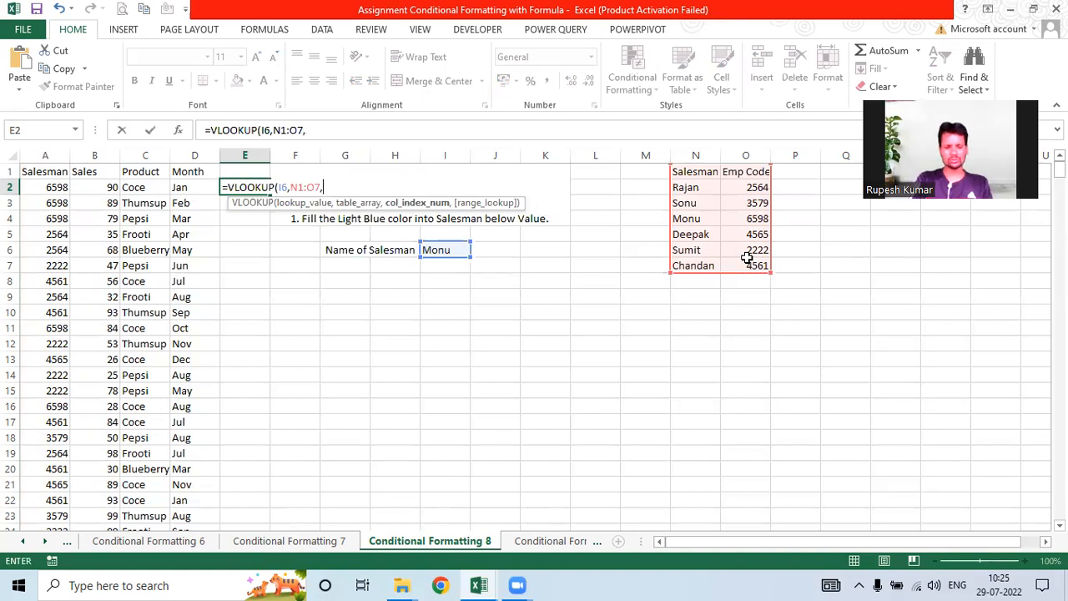
pyautogui.write('2')
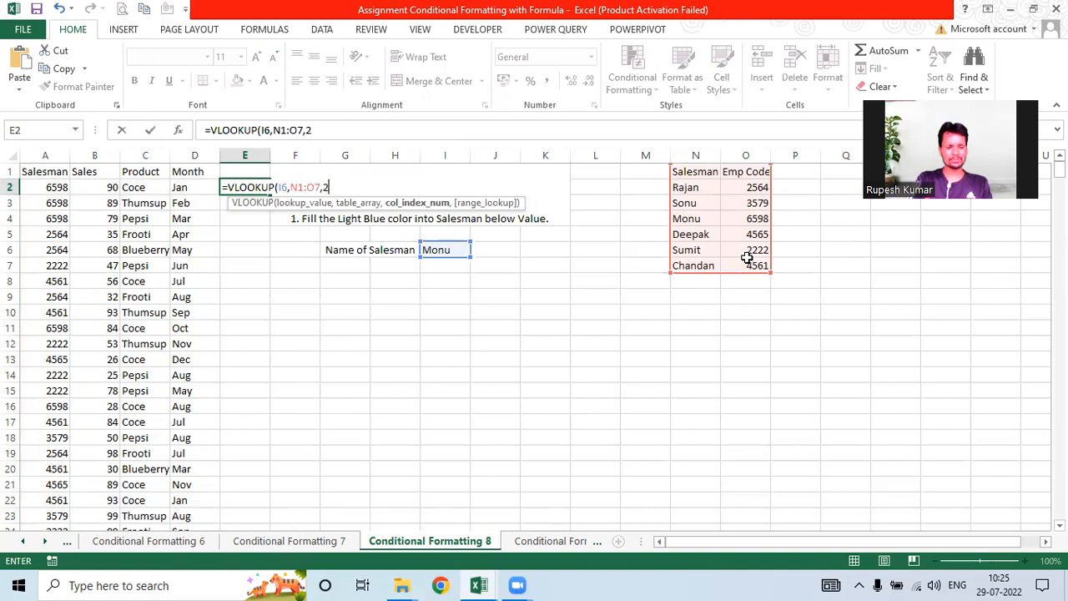
pyautogui.write(',')
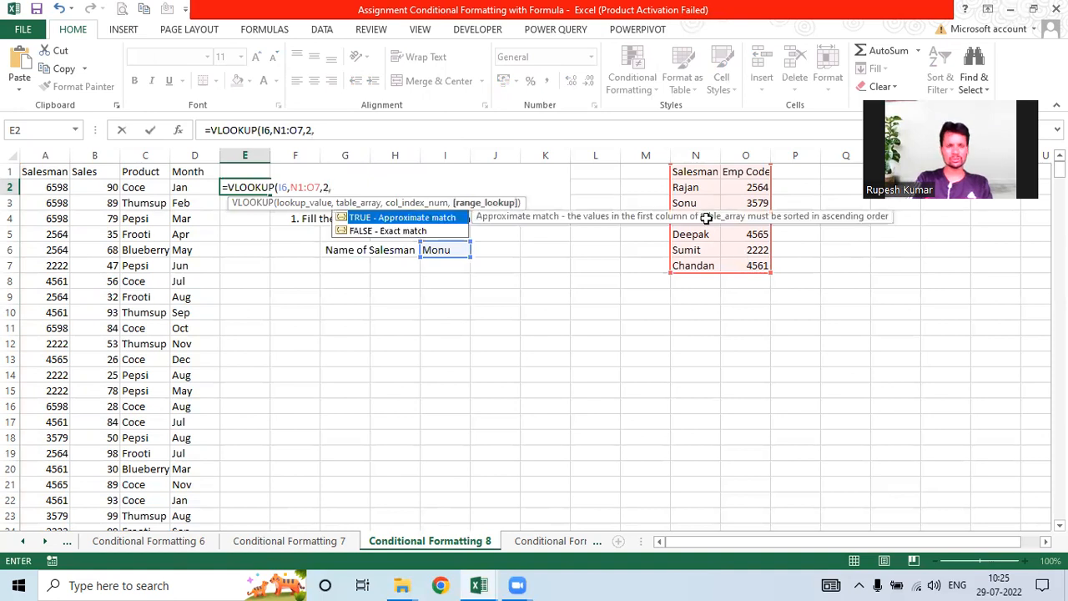
pyautogui.press('Return')
pyautogui.click(264, 186)
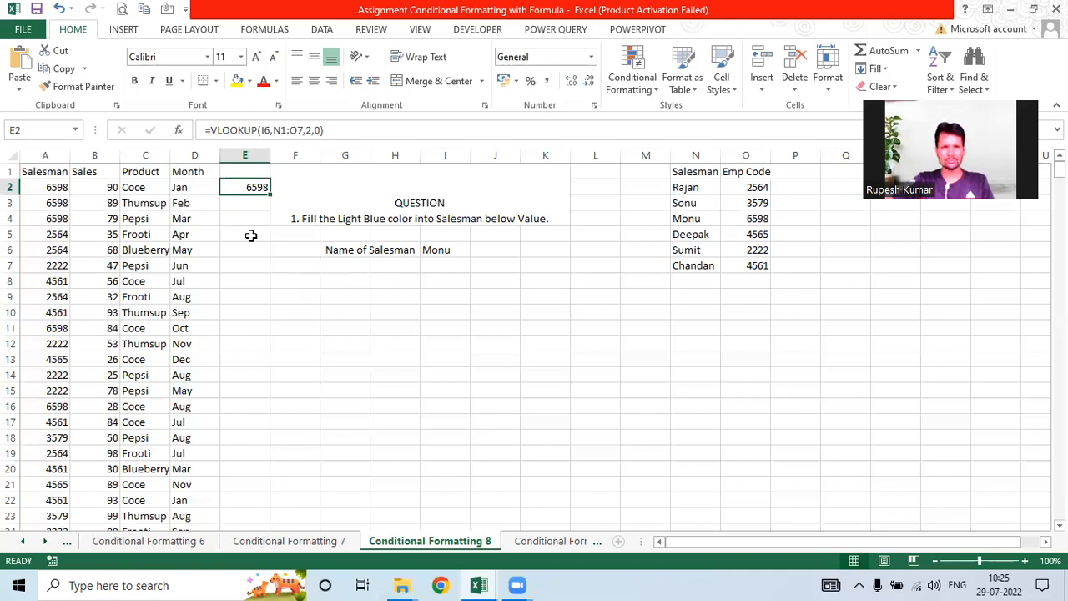
# Step: Compare the lookup result with A2 and make I6 and N1:O7 absolute references
pyautogui.press('F2')
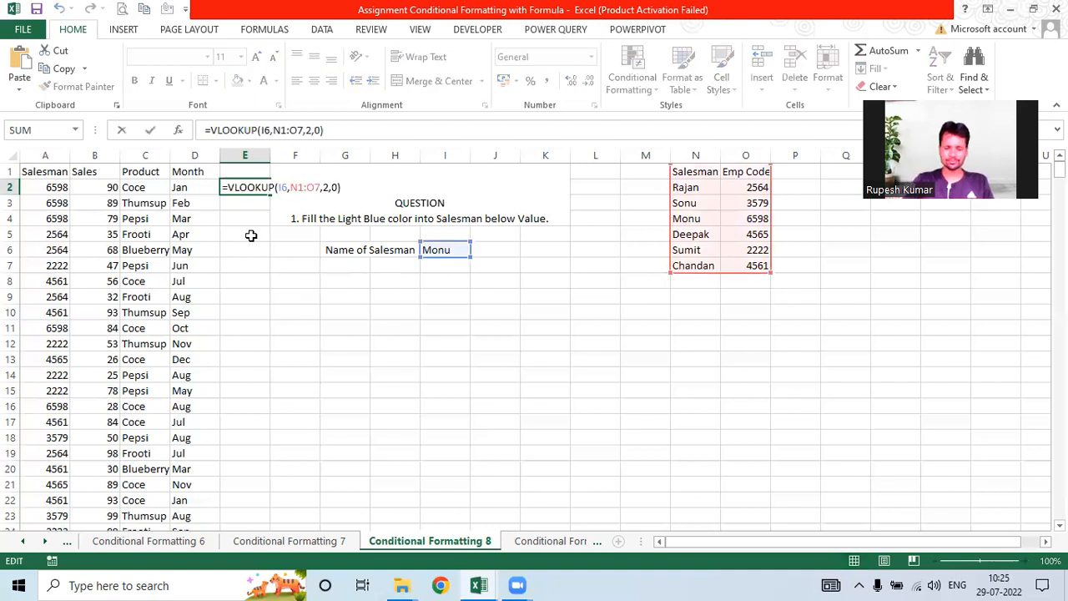
pyautogui.write('=')
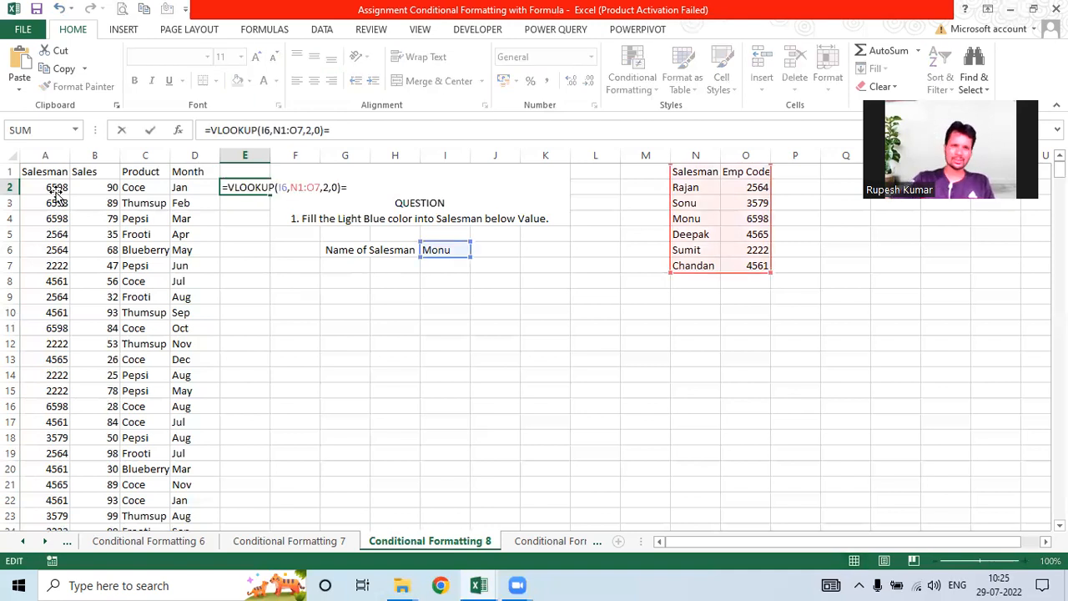
pyautogui.click(50, 189)
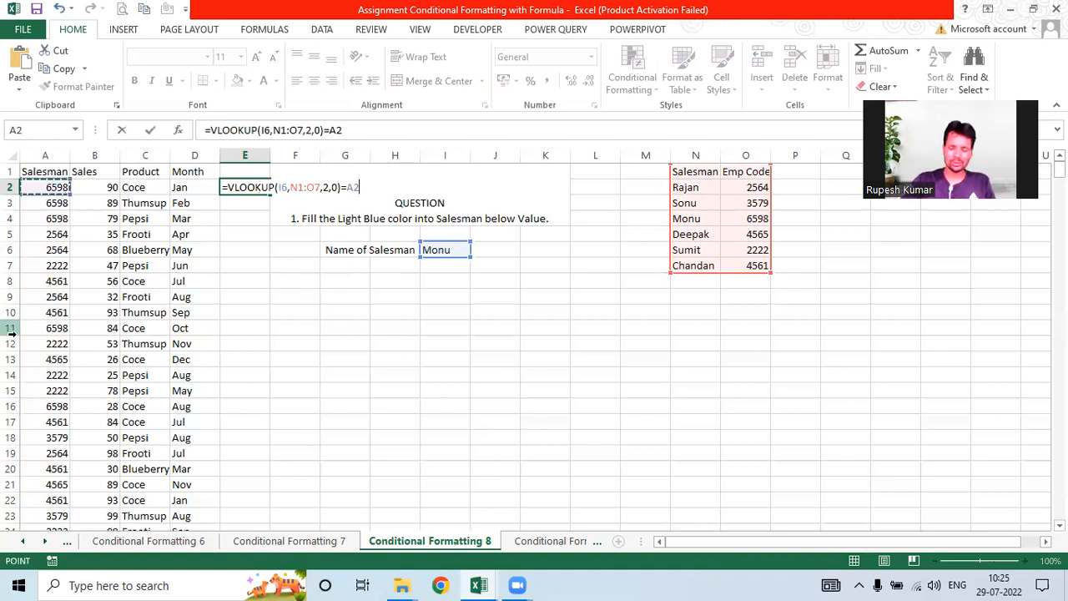
pyautogui.press('Return')
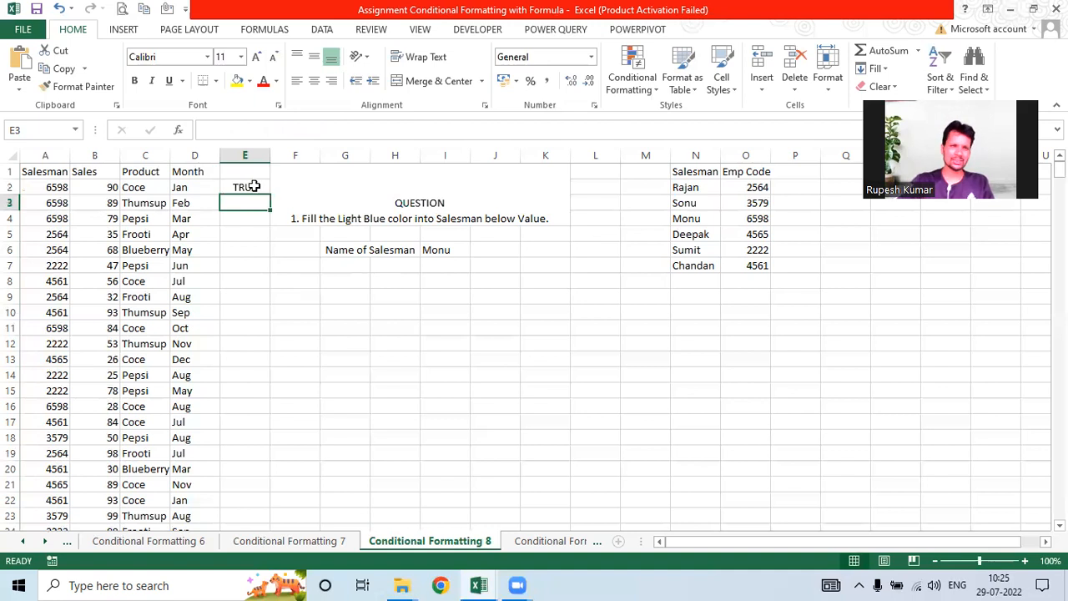
pyautogui.press('Up')
pyautogui.press('F2')
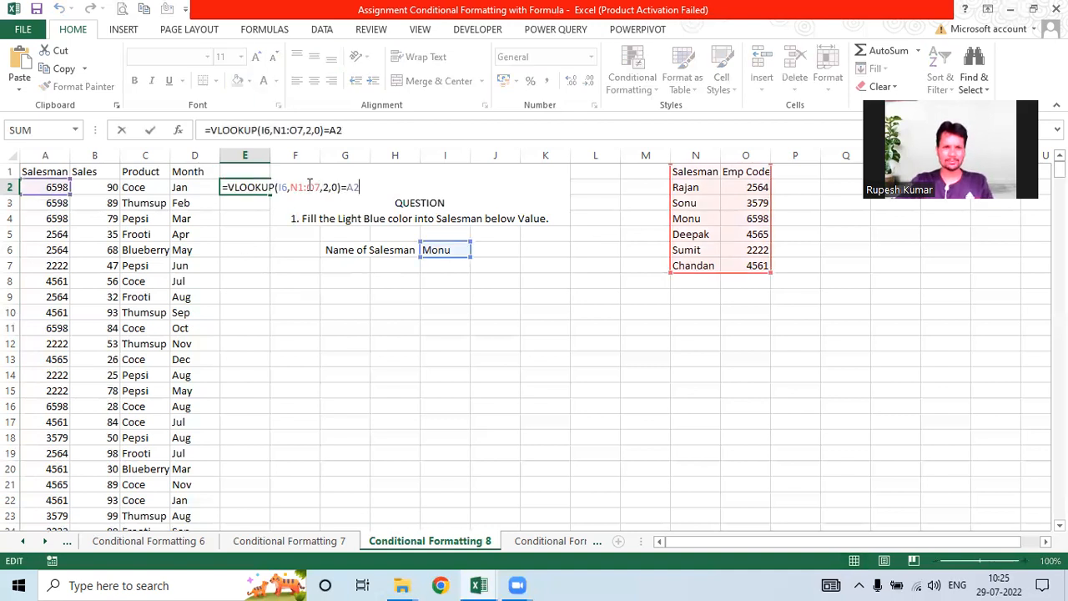
pyautogui.doubleClick(298, 187)
pyautogui.moveTo(282, 187); pyautogui.dragTo(278, 188)
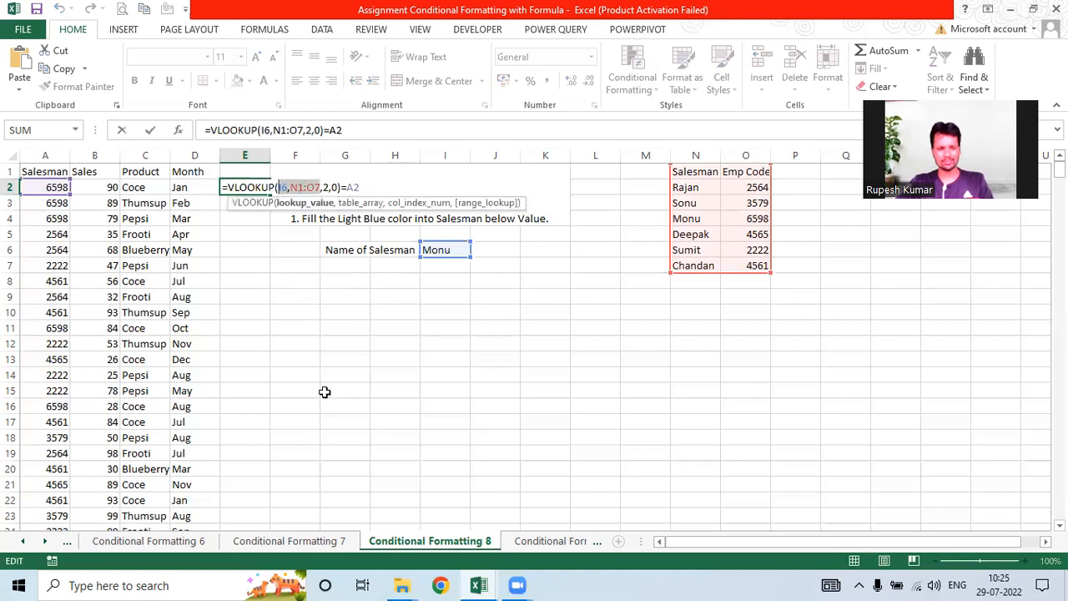
pyautogui.press('F4')
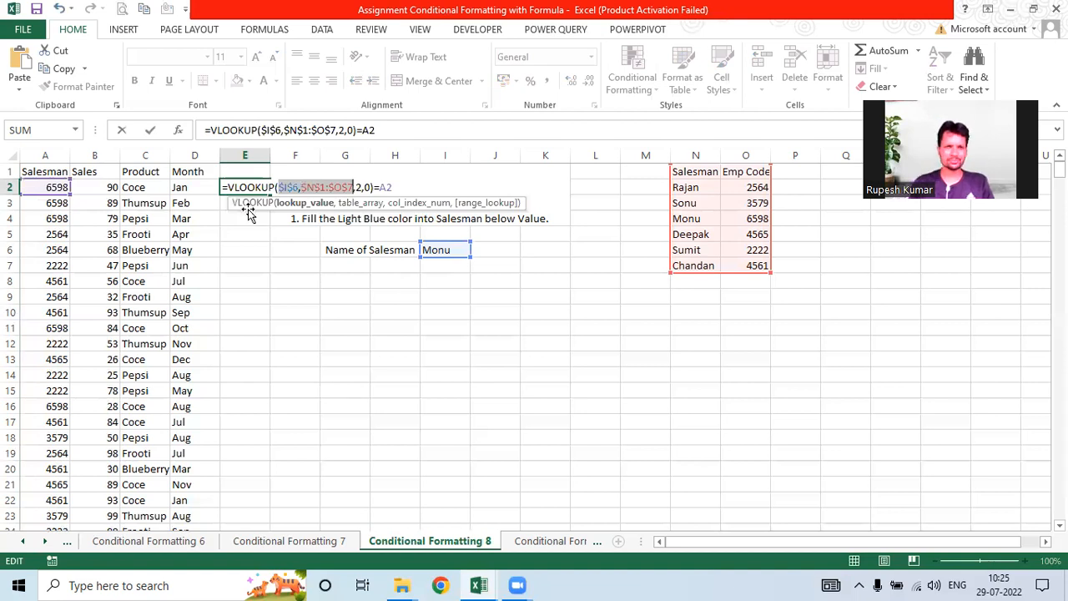
pyautogui.press('Return')
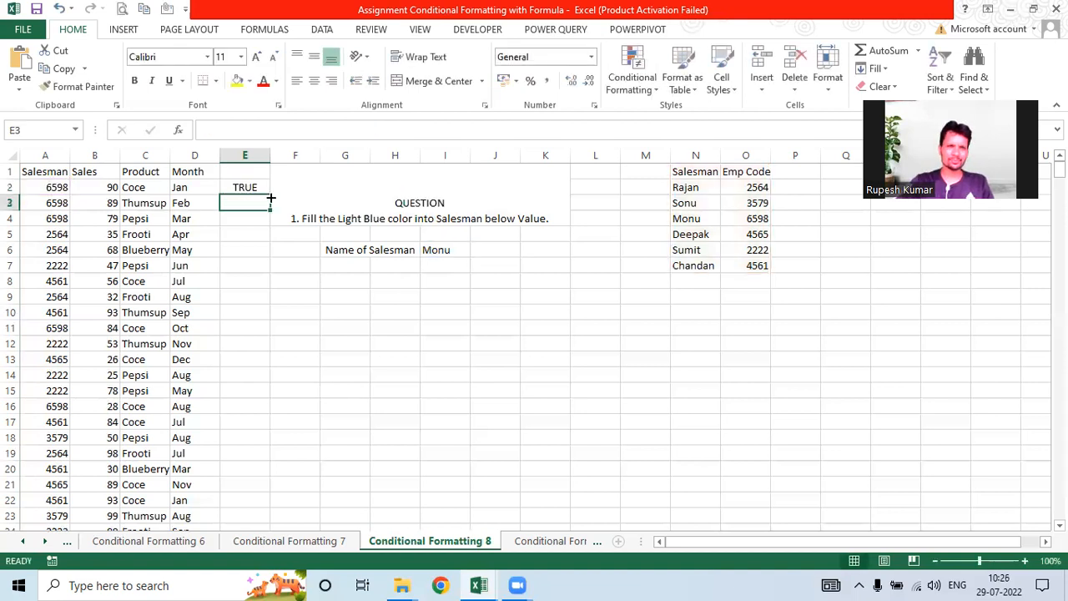
# Step: Fill the code-match formula down column E, then select salesman codes A2:A500
pyautogui.press('Up')
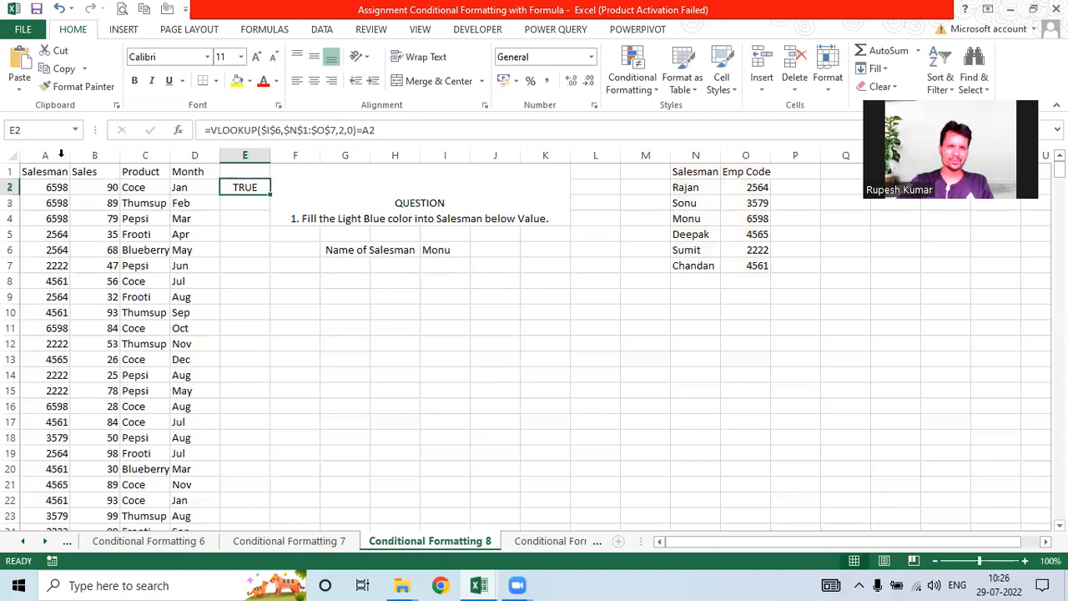
pyautogui.doubleClick(269, 195)
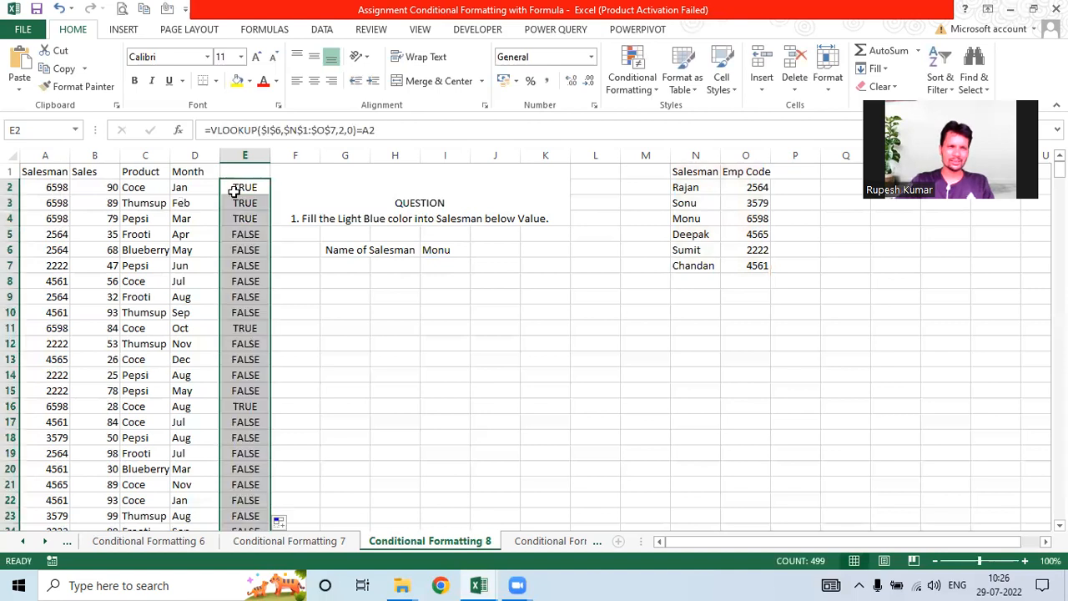
pyautogui.press('Home')
pyautogui.hotkey('ctrl', 'Right')
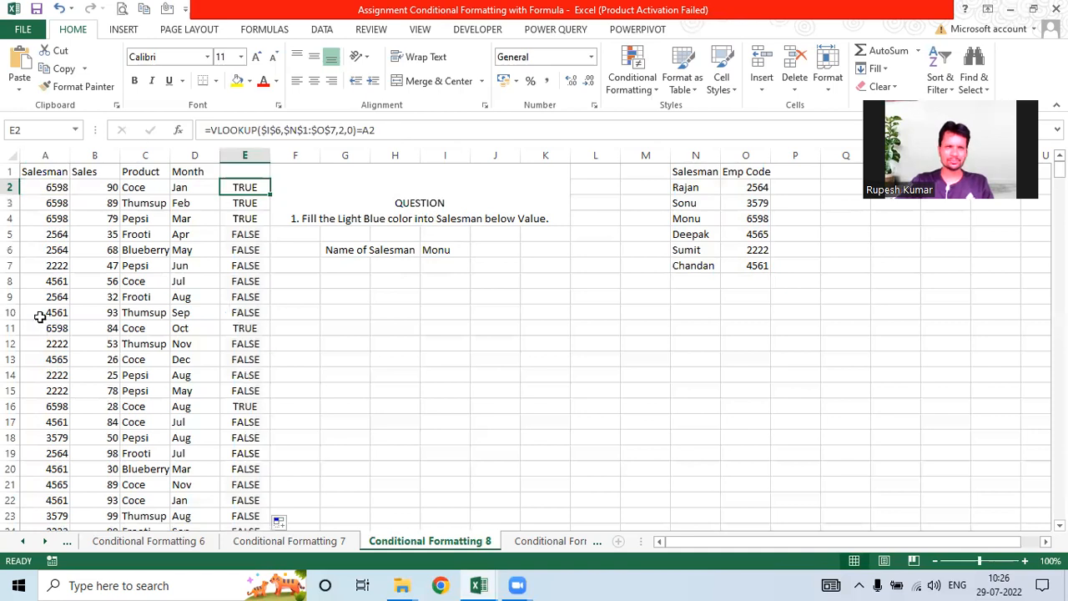
pyautogui.click(54, 190)
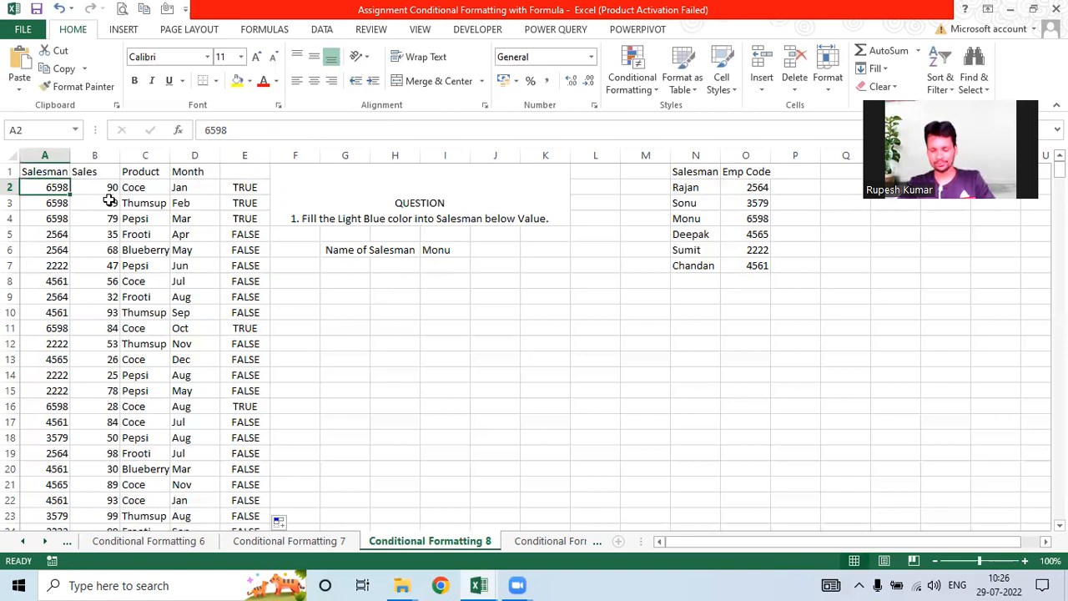
pyautogui.hotkey('ctrl', 'shift', 'Down')
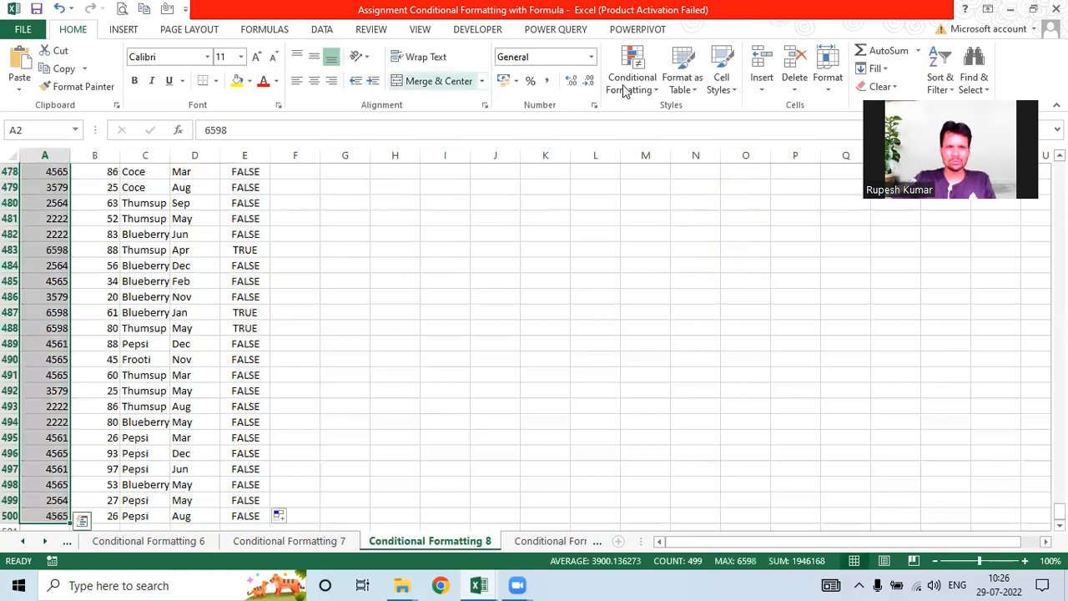
# Step: Add a light blue fill rule to A2:A500 using =VLOOKUP($I$6,$N$1:$O$7,2,0)=A2
pyautogui.click(624, 84)
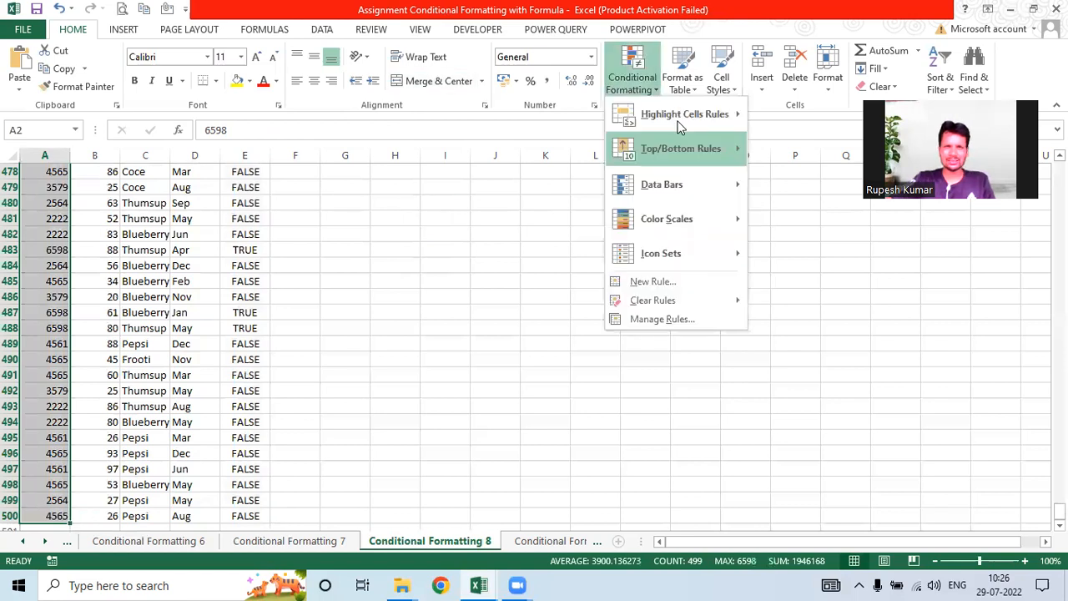
pyautogui.click(651, 281)
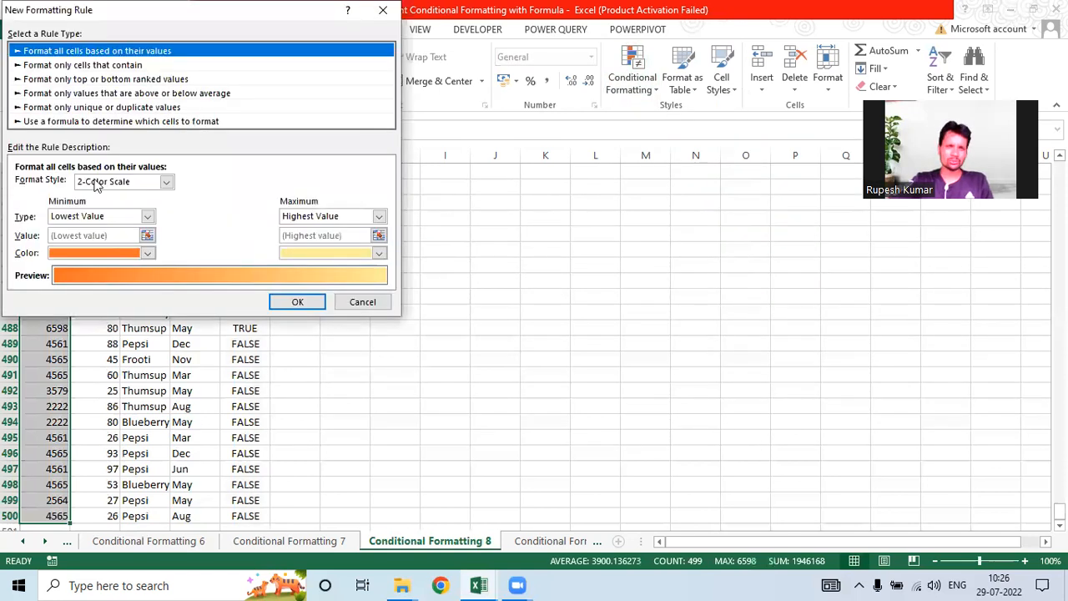
pyautogui.click(69, 122)
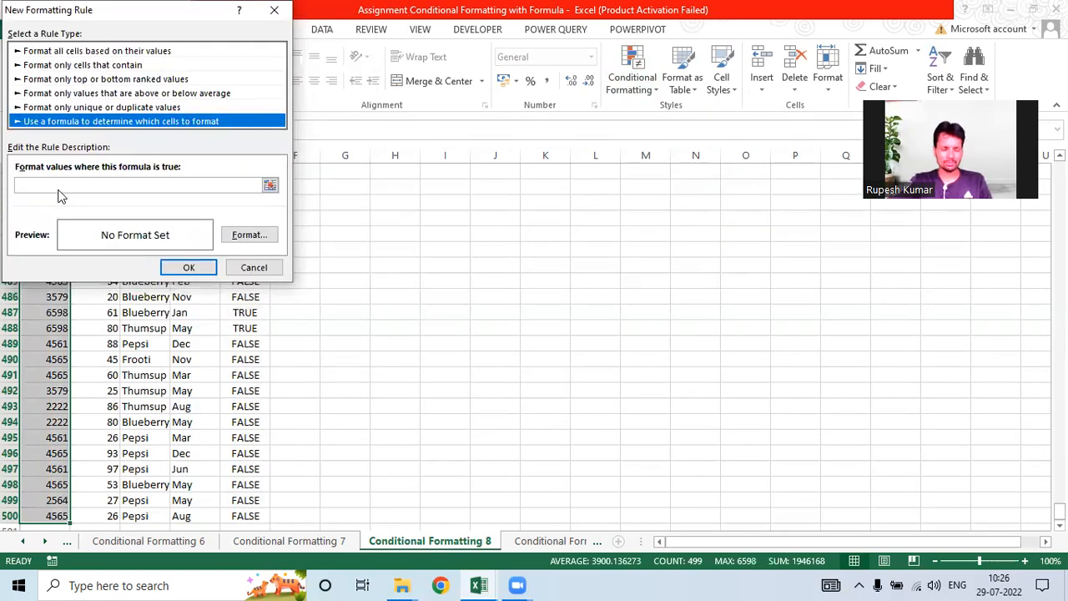
pyautogui.click(59, 189)
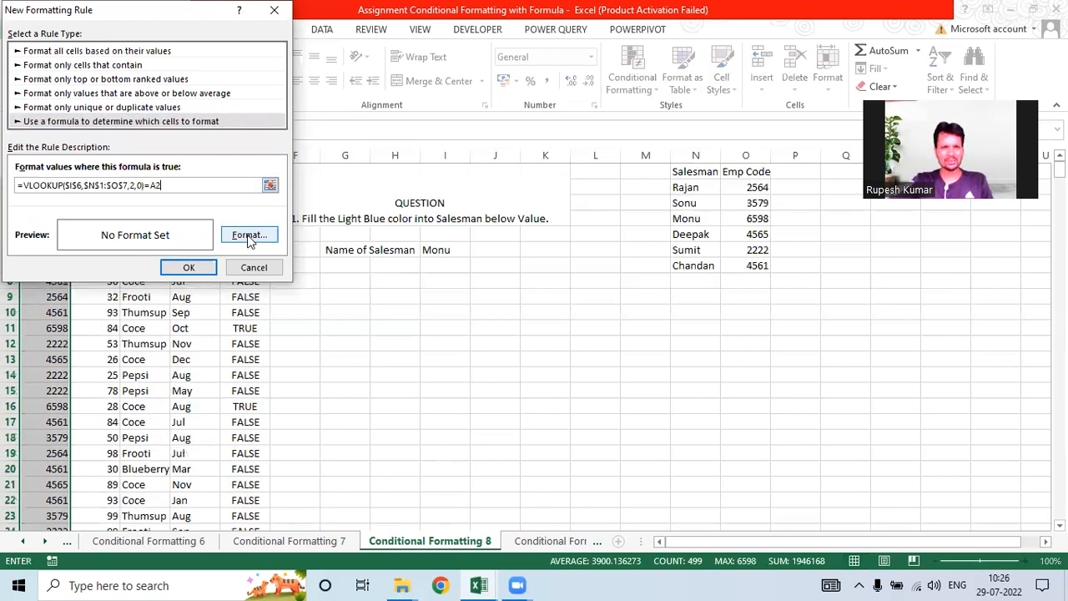
pyautogui.click(249, 235)
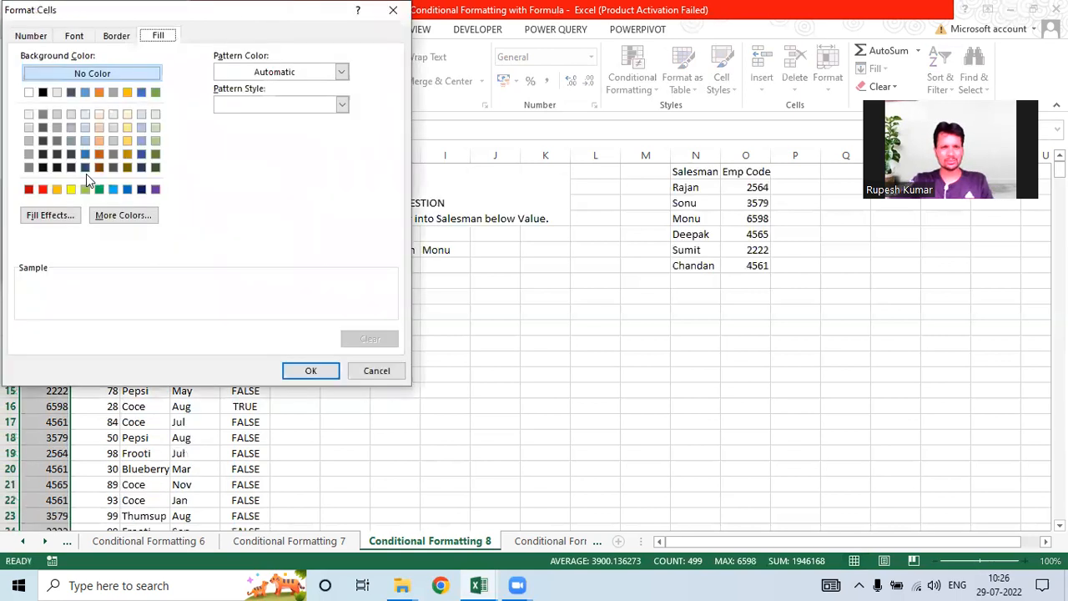
pyautogui.click(83, 127)
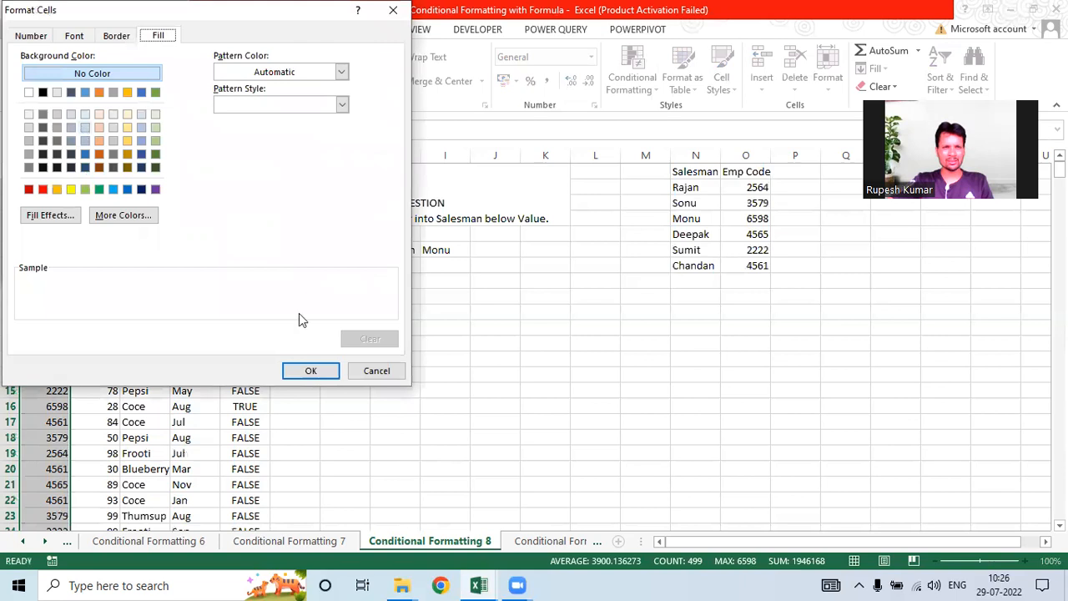
pyautogui.click(306, 373)
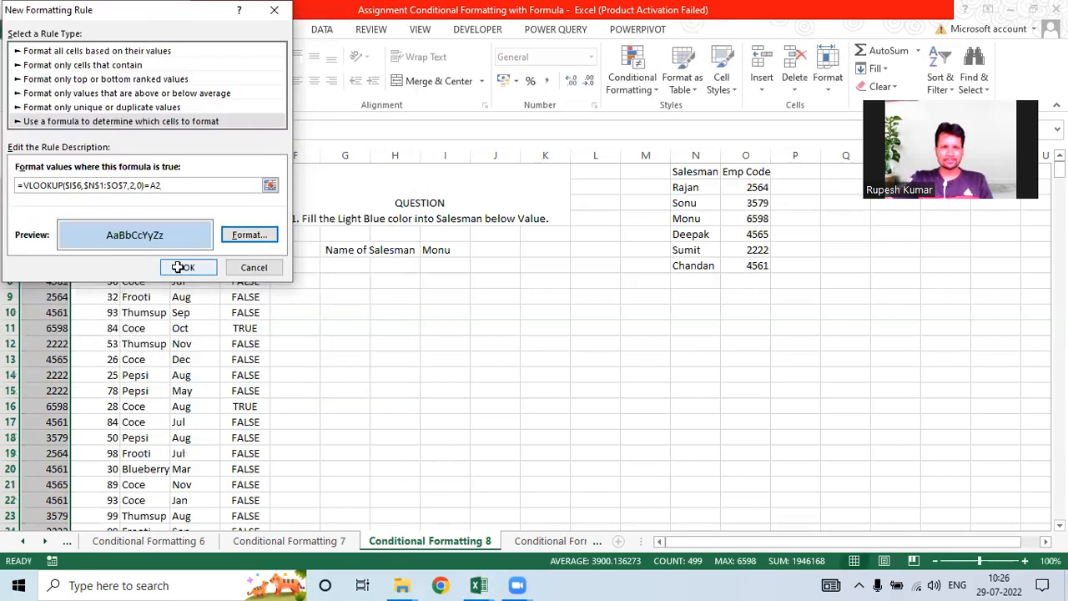
pyautogui.click(181, 267)
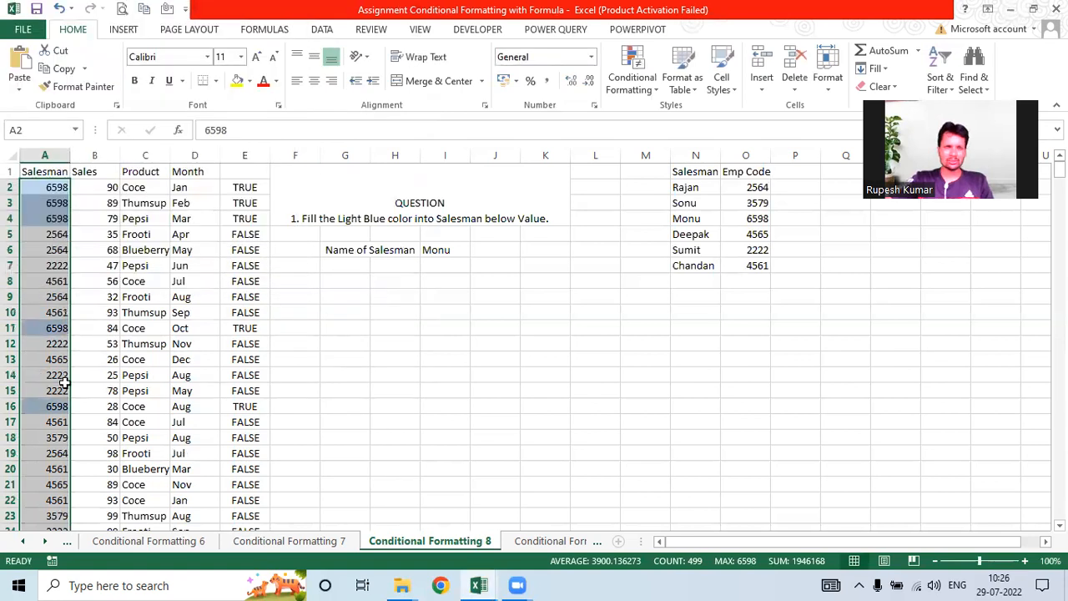
# Step: Test the rule with Rajan in I6 and delete helper column E's values
pyautogui.press('Down')
pyautogui.press('Down')
pyautogui.press('Down')
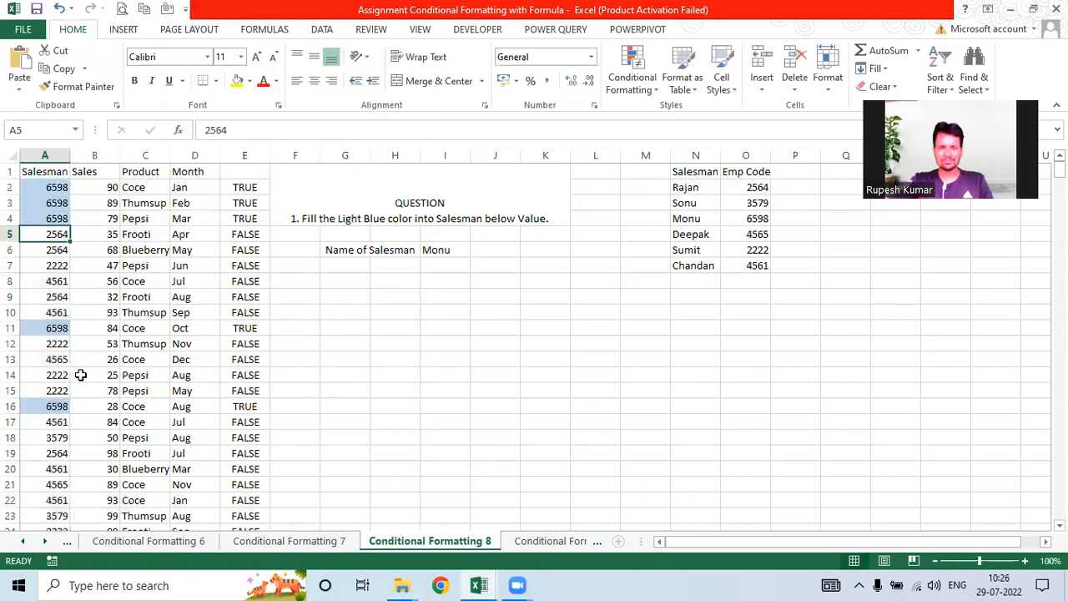
pyautogui.click(444, 250)
pyautogui.press('F2')
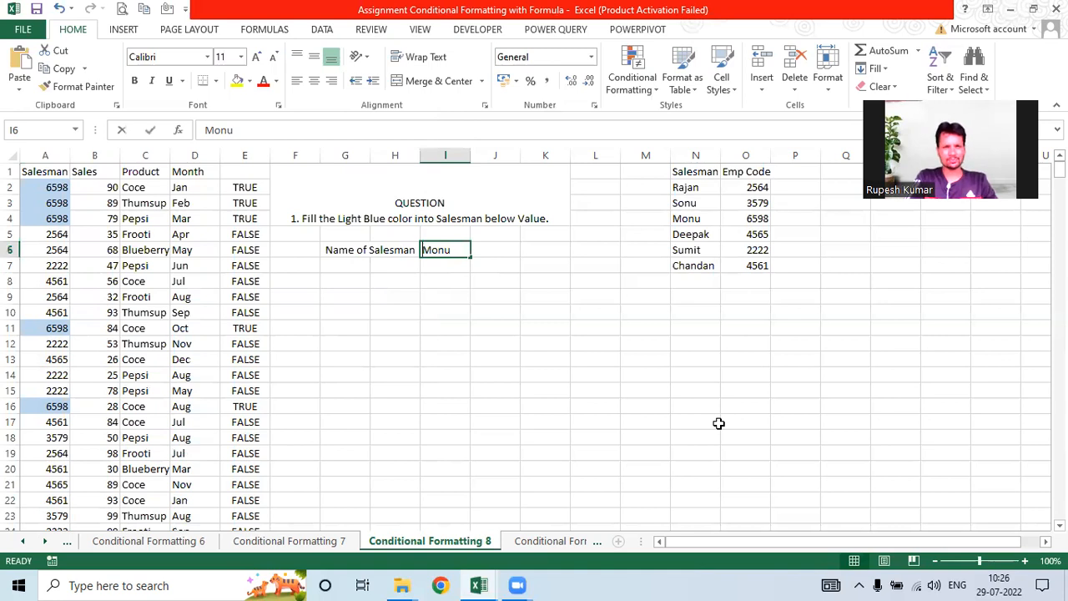
pyautogui.write('Rajan')
pyautogui.press('Return')
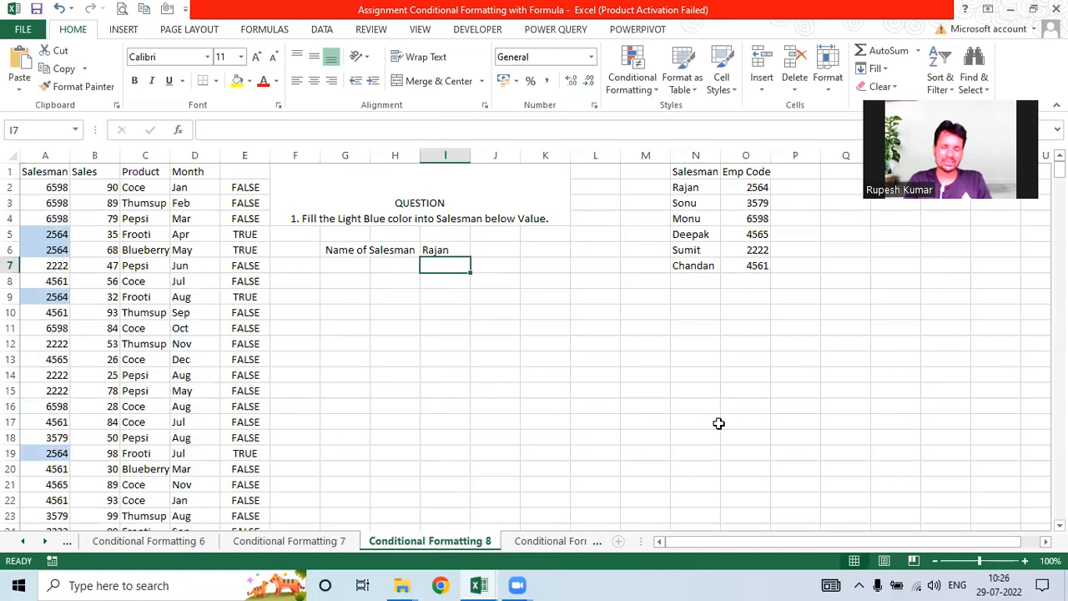
pyautogui.click(235, 152)
pyautogui.press('Delete')
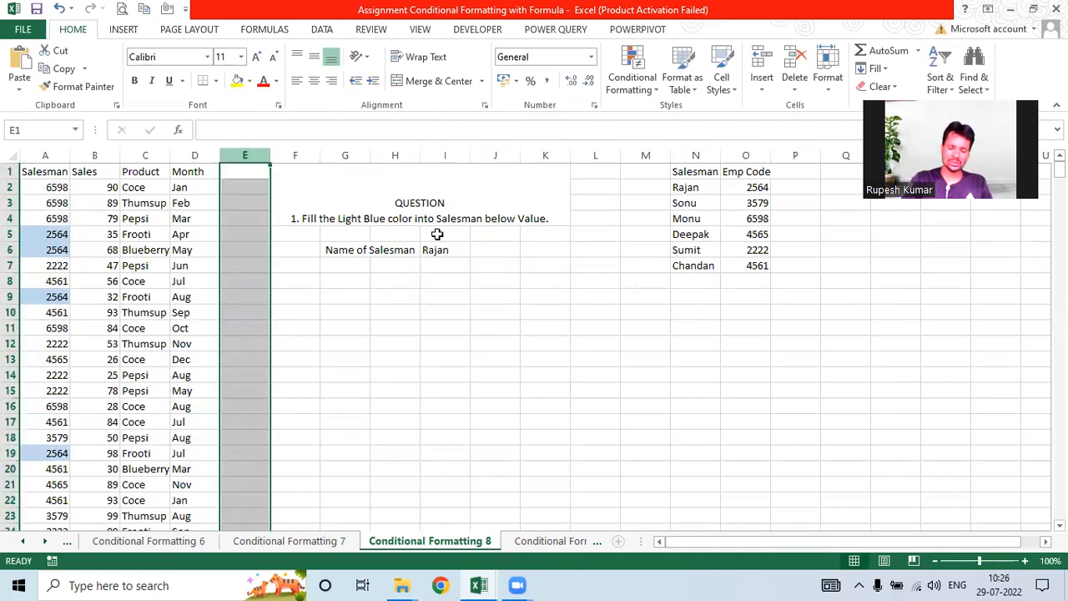
# Step: Change the salesman in I6 to Deepak so code 4565 rows turn light blue
pyautogui.click(444, 249)
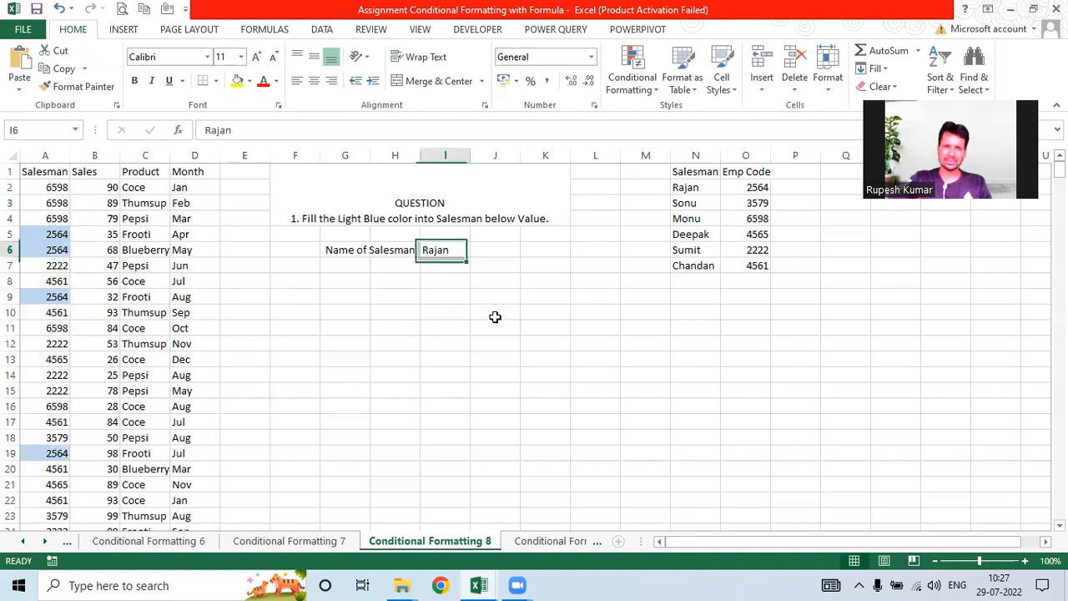
pyautogui.write('Dee')
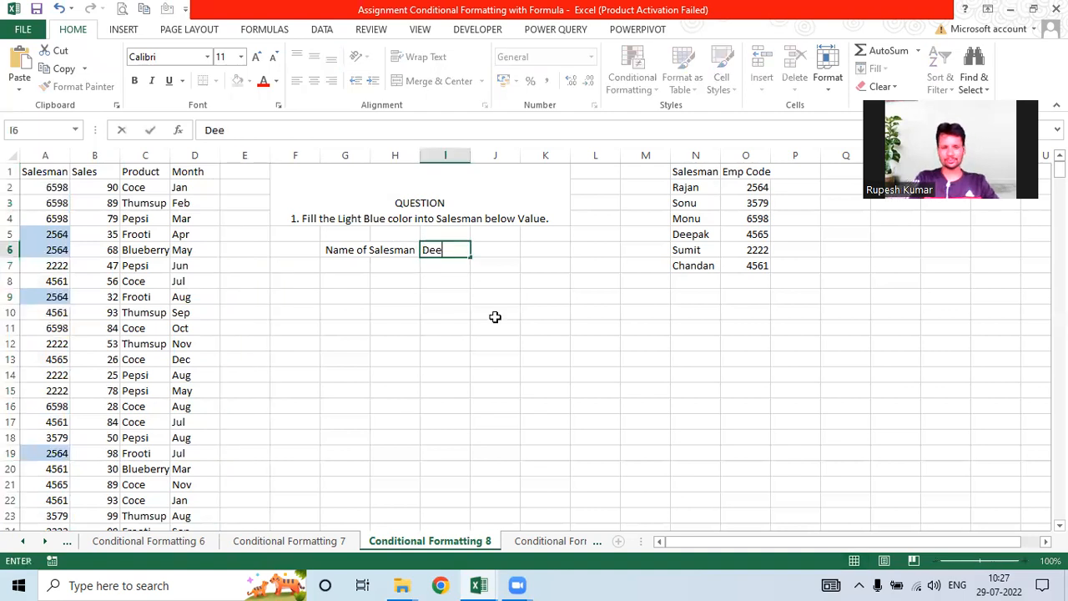
pyautogui.write('pak')
pyautogui.press('Return')
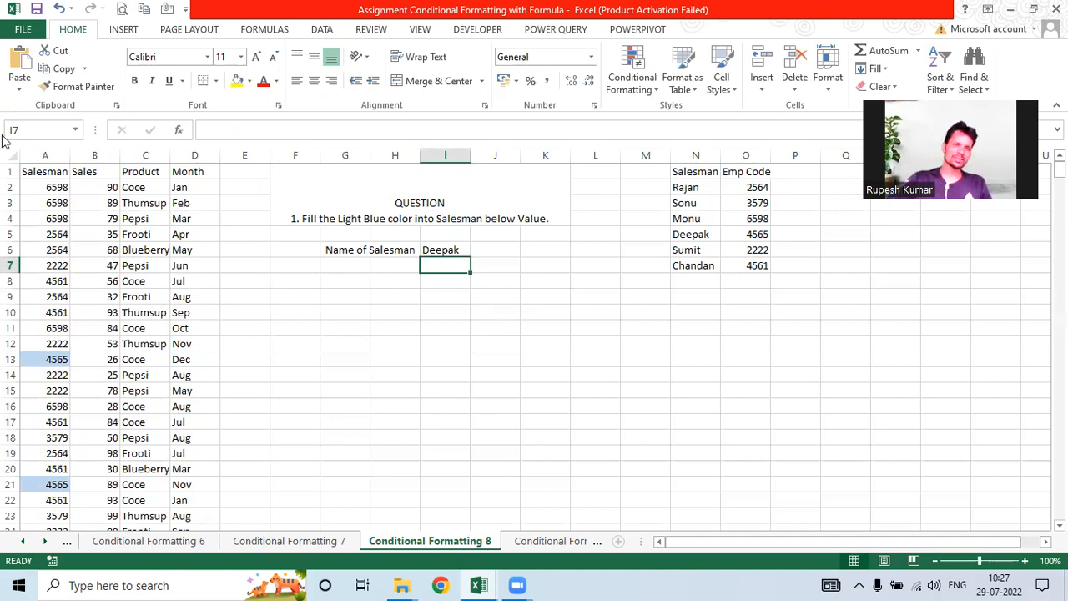
pyautogui.click(47, 190)
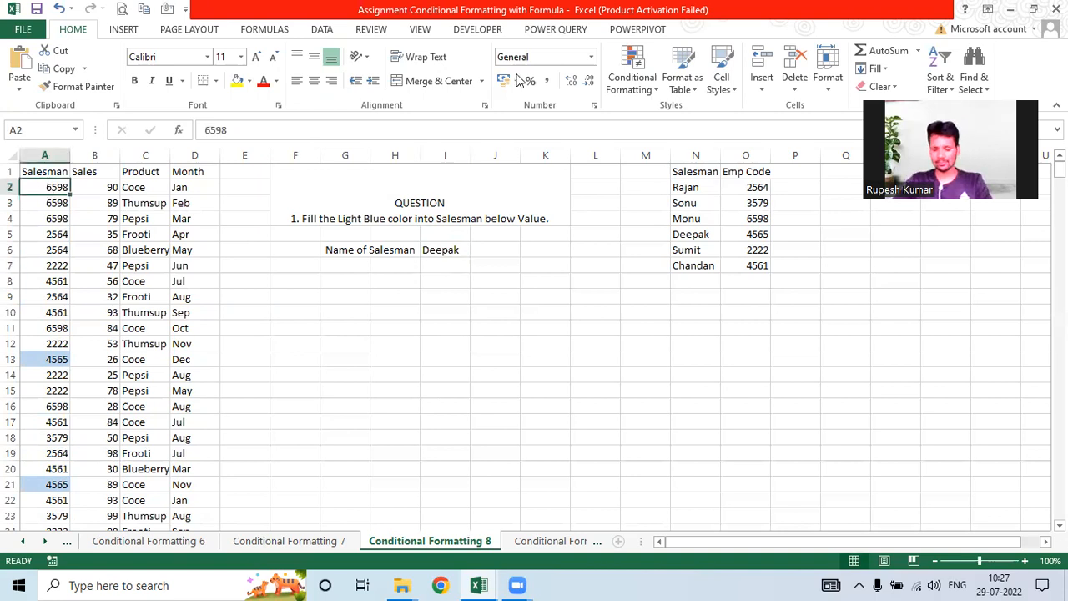
# Step: Clear the conditional formatting rules from A2:A500 and go to Conditional Formatting 9
pyautogui.hotkey('ctrl', 'shift', 'Down')
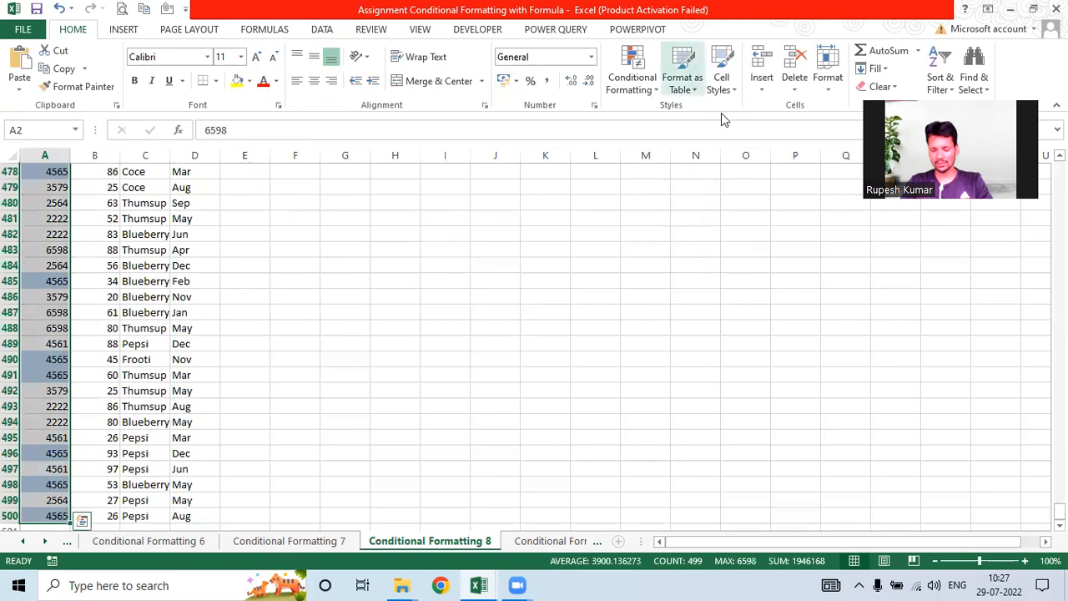
pyautogui.click(630, 79)
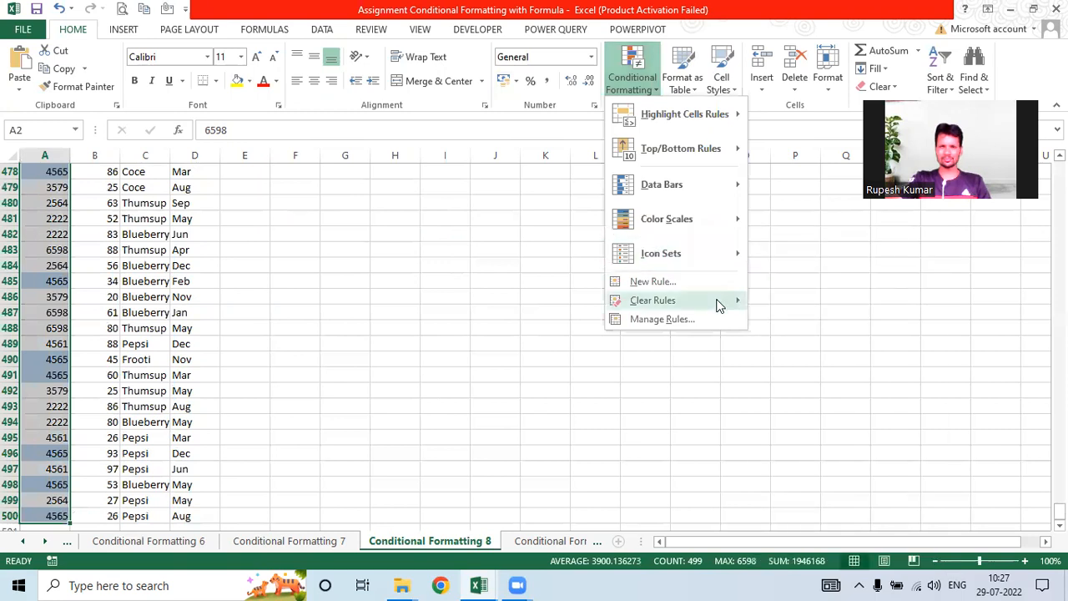
pyautogui.click(771, 306)
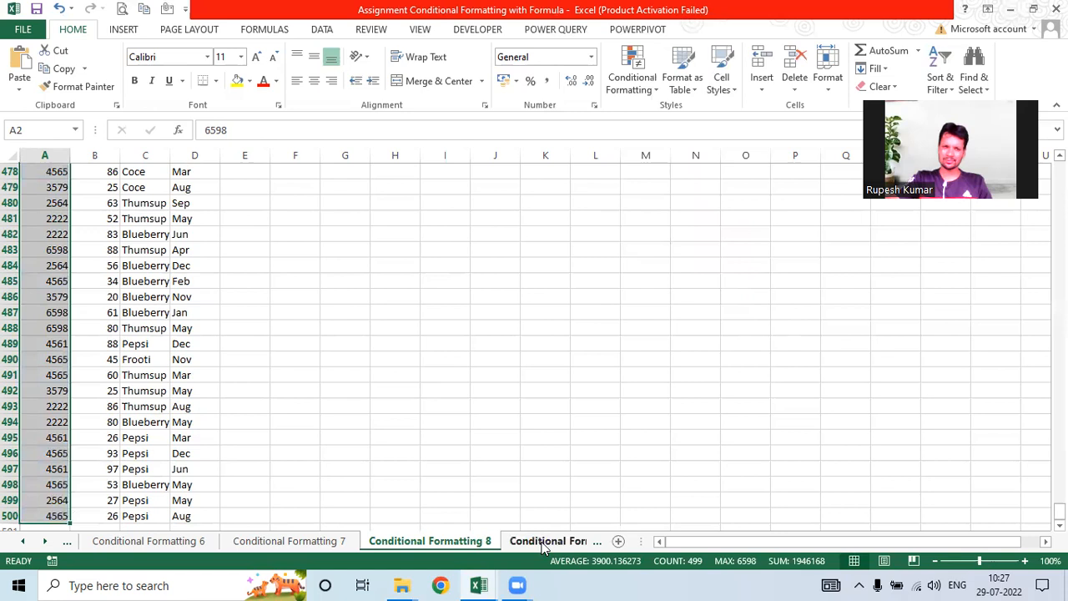
pyautogui.hotkey('ctrl', 'pagedown')
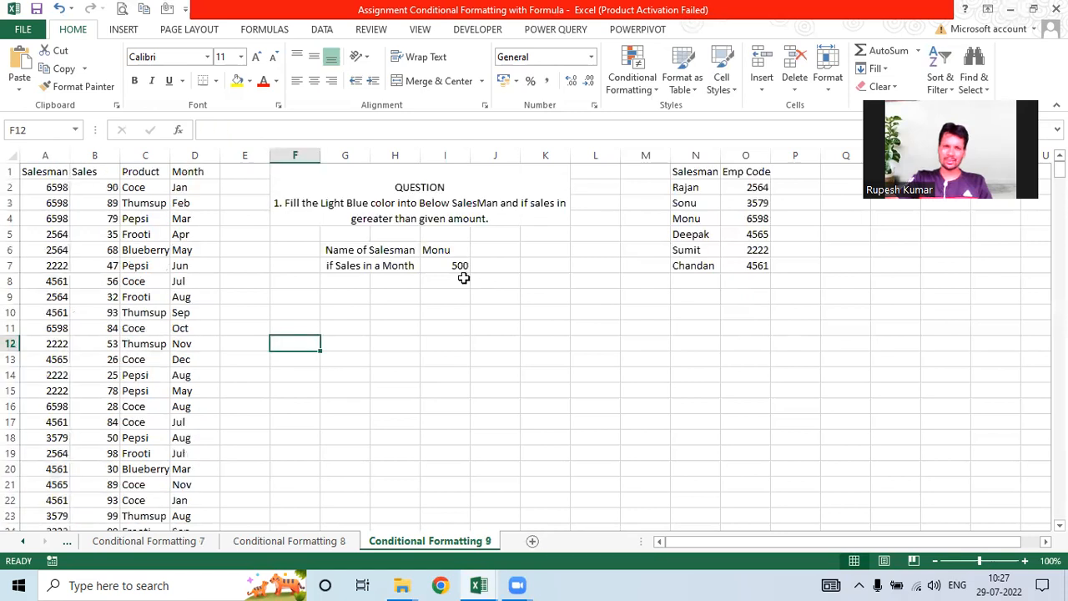
pyautogui.click(406, 267)
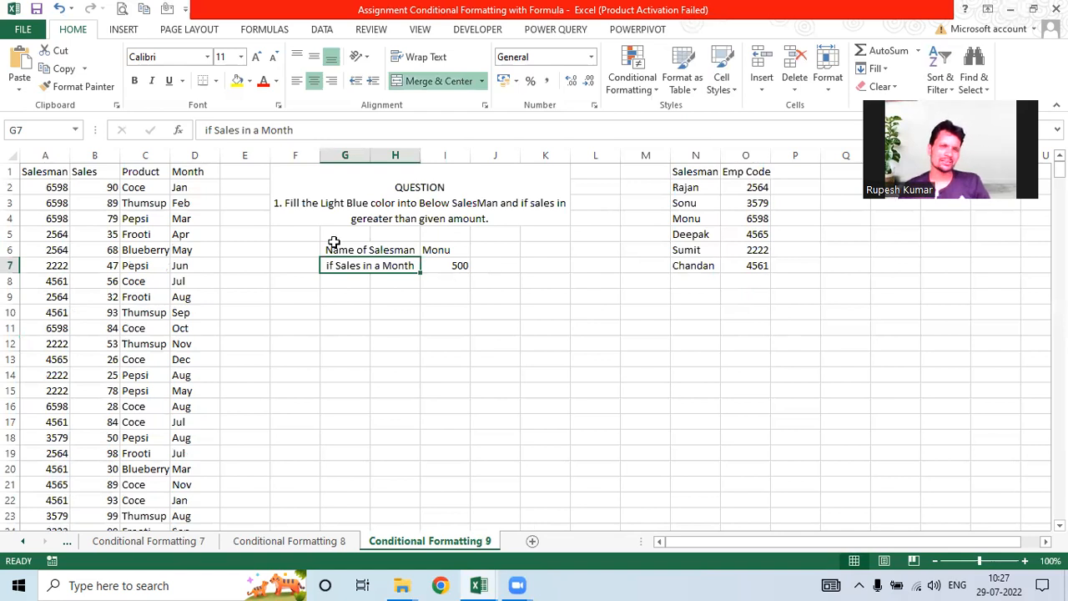
pyautogui.click(257, 189)
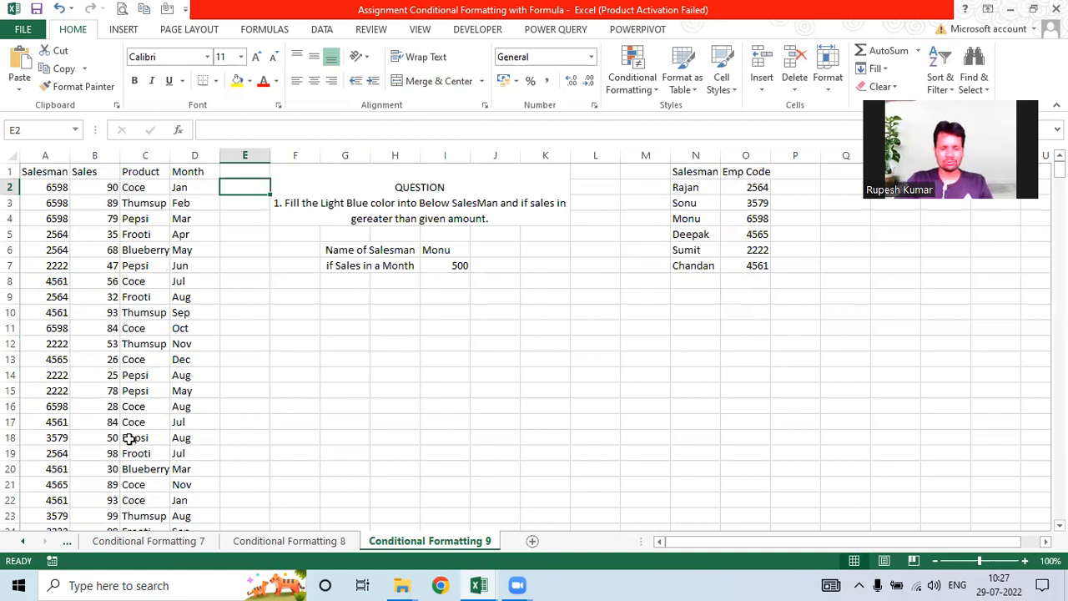
# Step: Enter =VLOOKUP(I6,N1:O7,2,0) in E2 to return Monu's code 6598
pyautogui.write('=')
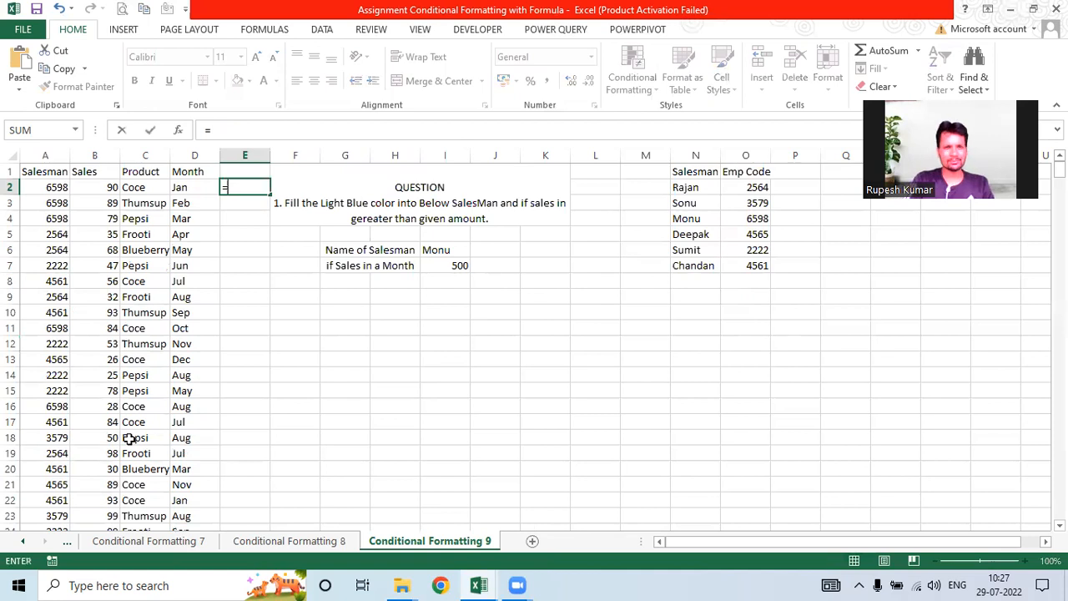
pyautogui.write('vlo')
pyautogui.press('Tab')
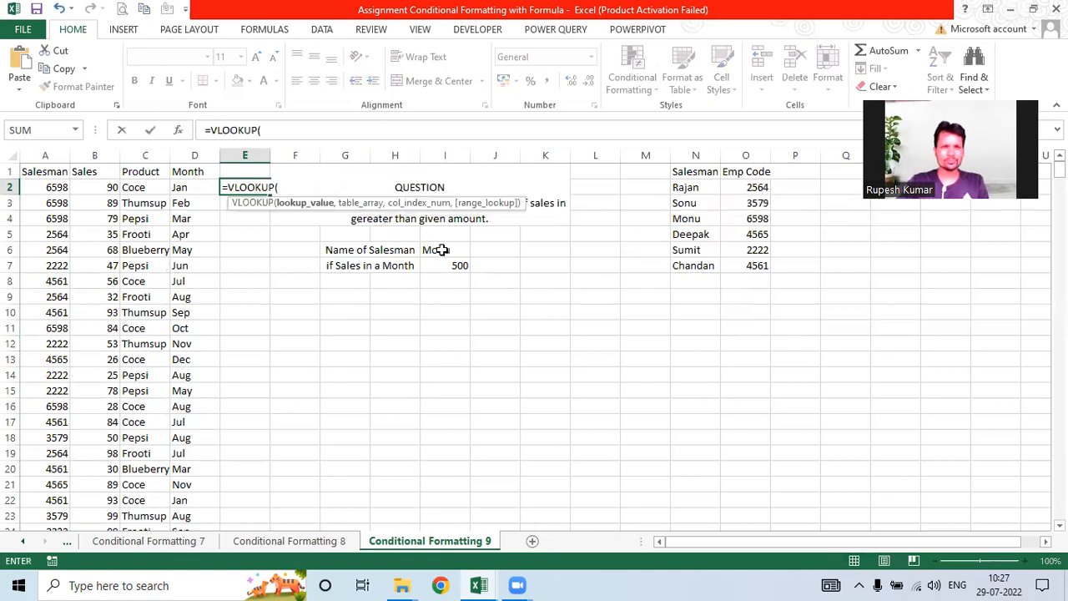
pyautogui.click(441, 249)
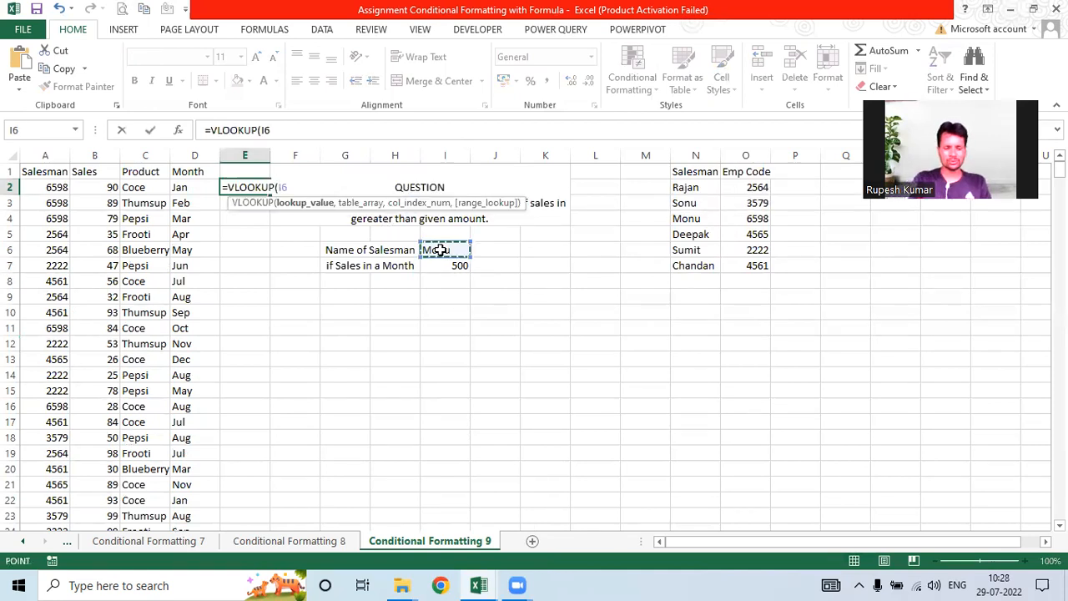
pyautogui.write(',')
pyautogui.moveTo(681, 166); pyautogui.dragTo(754, 265)
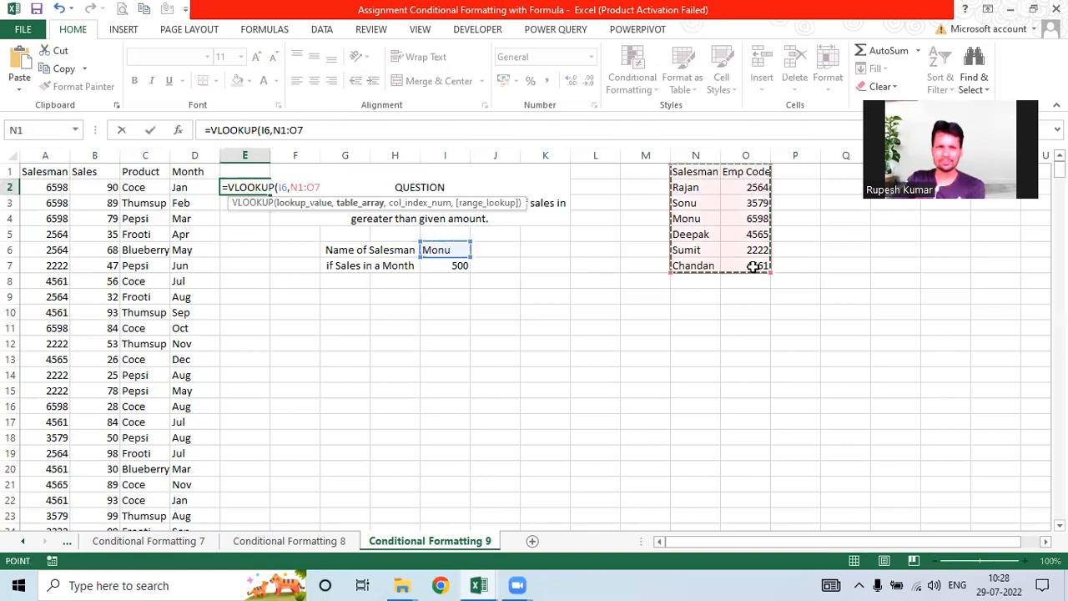
pyautogui.write(',')
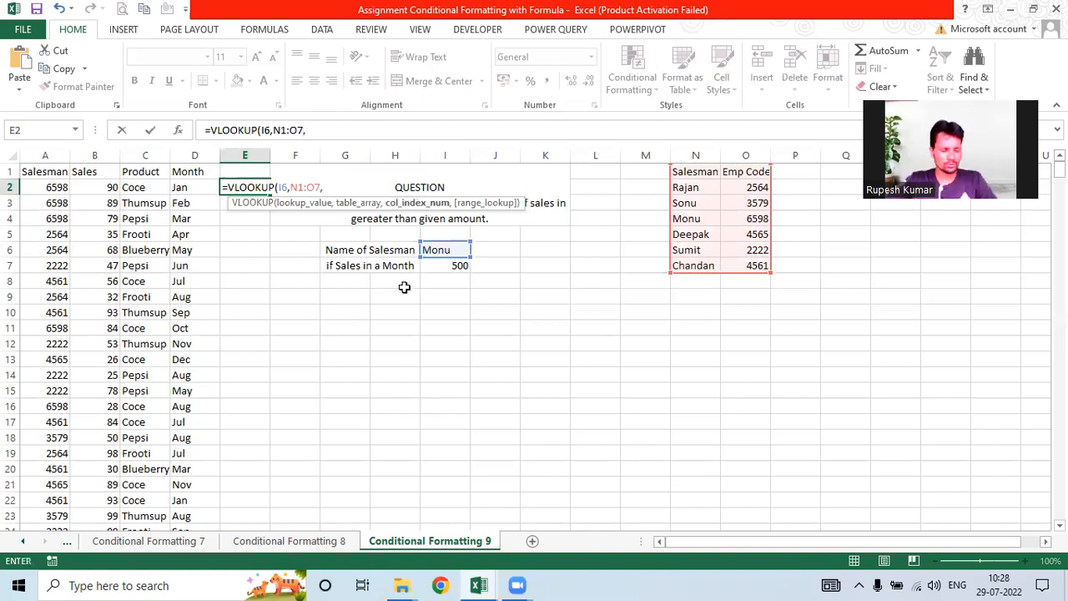
pyautogui.write('2')
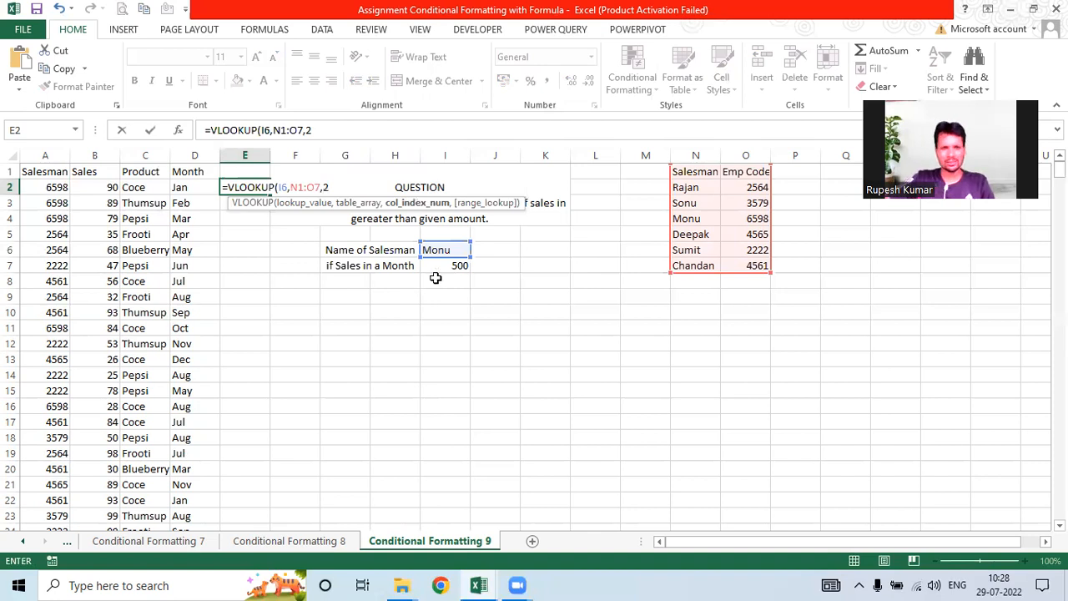
pyautogui.write(',')
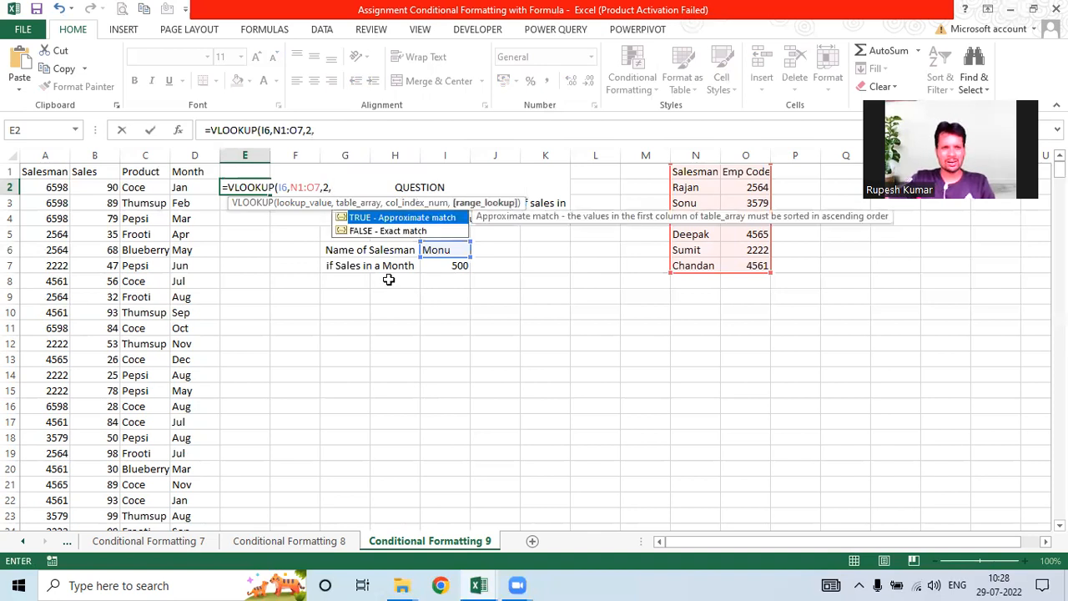
pyautogui.write('0')
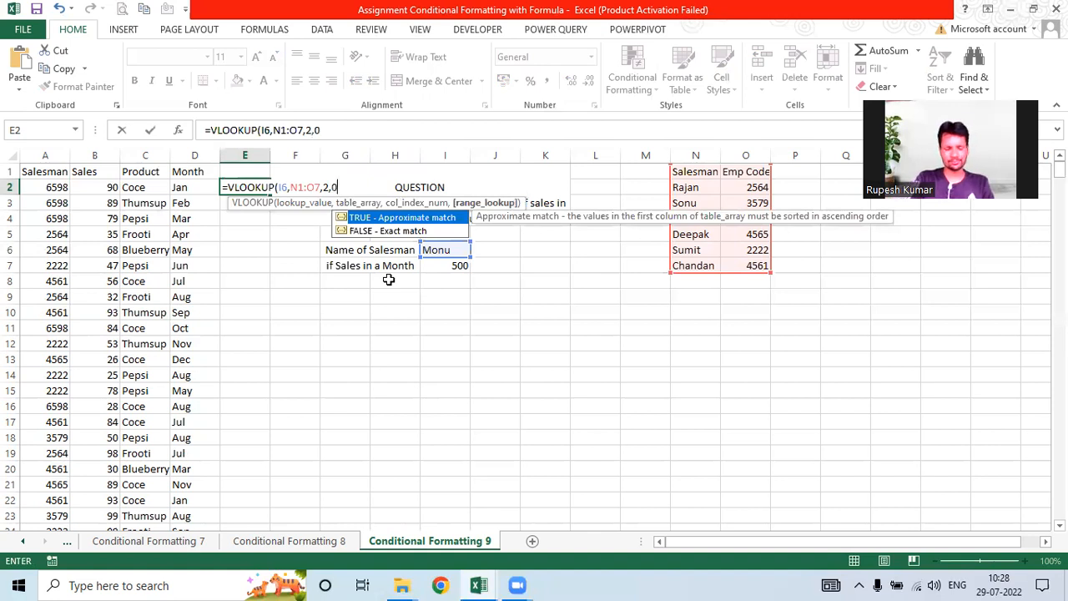
pyautogui.write(')')
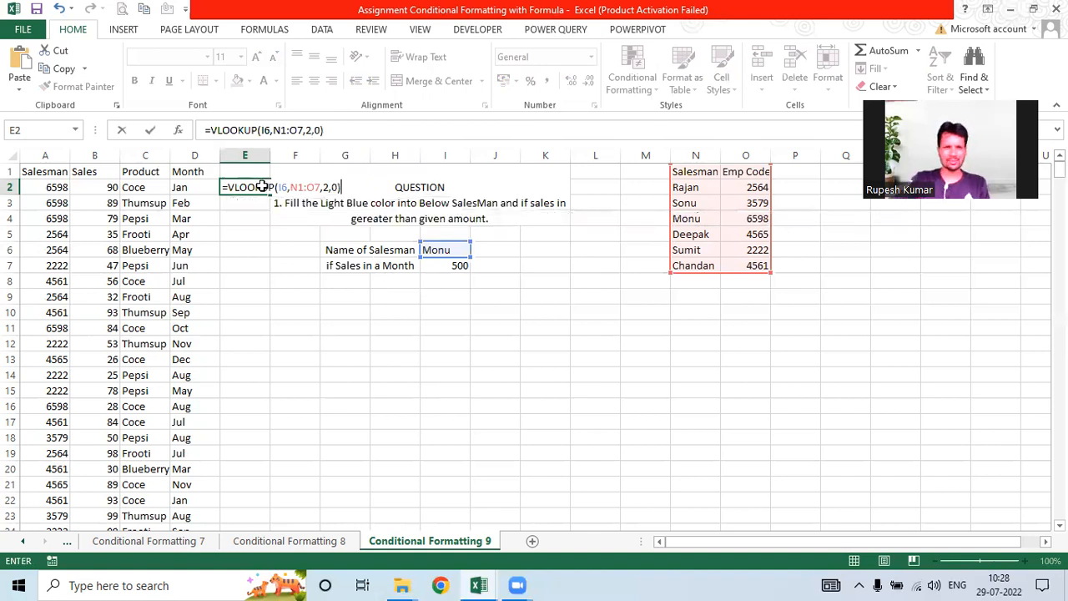
pyautogui.hotkey('ctrl', 'Return')
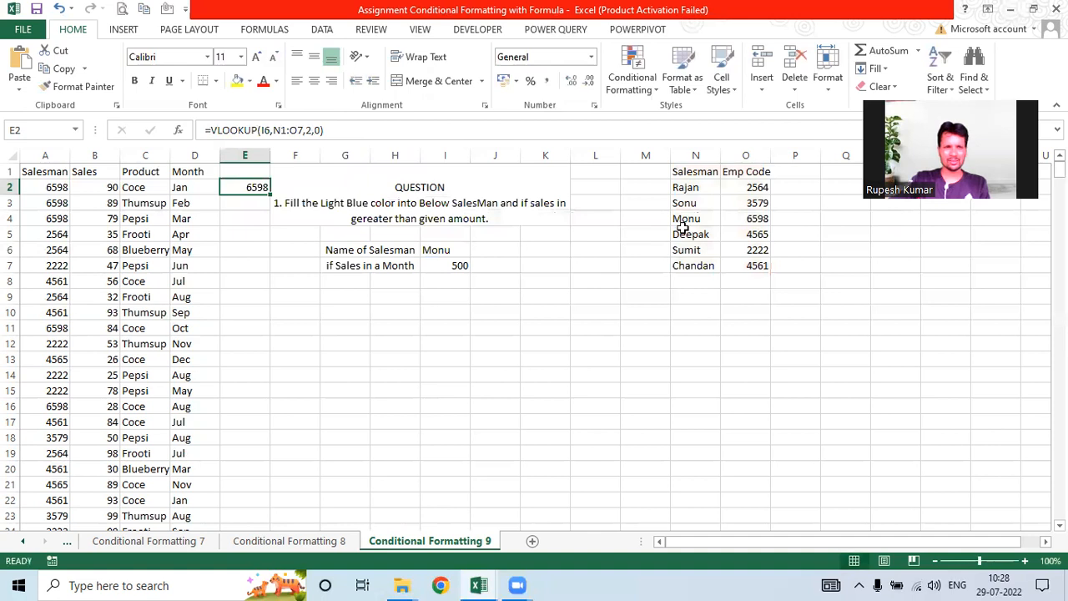
# Step: Compare E2's lookup against threshold I7 and make its references absolute
pyautogui.press('F2')
pyautogui.write('>')
pyautogui.click(460, 265)
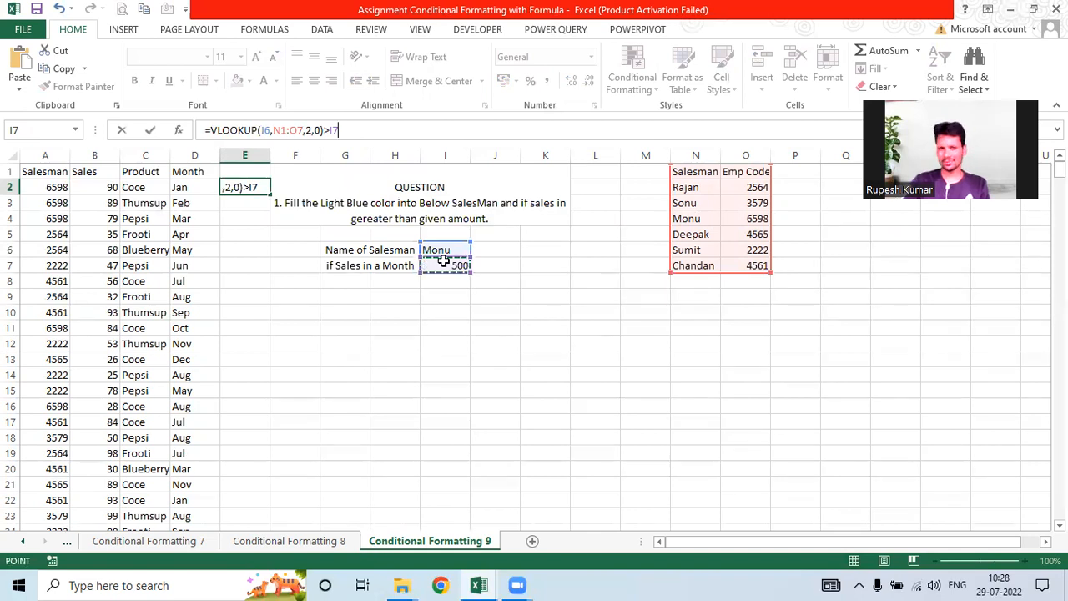
pyautogui.press('Return')
pyautogui.click(247, 188)
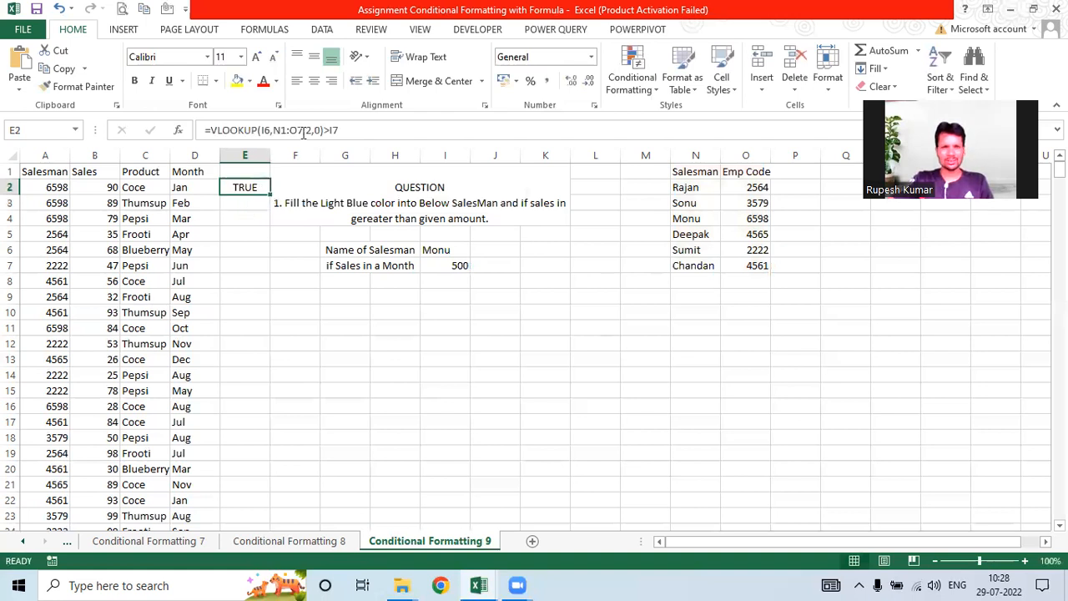
pyautogui.moveTo(302, 131); pyautogui.dragTo(262, 131)
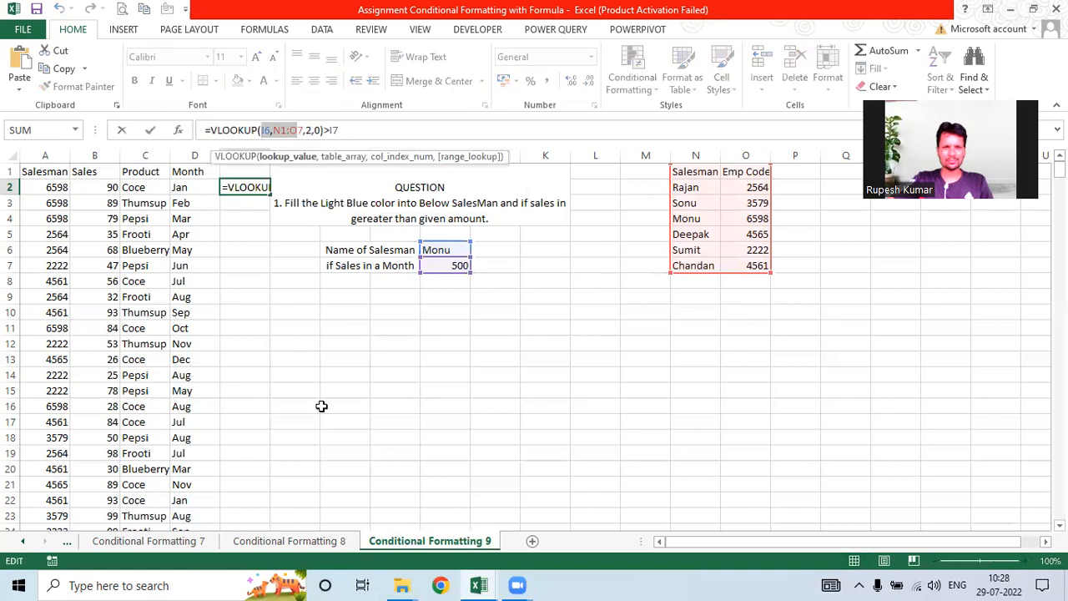
pyautogui.press('F4')
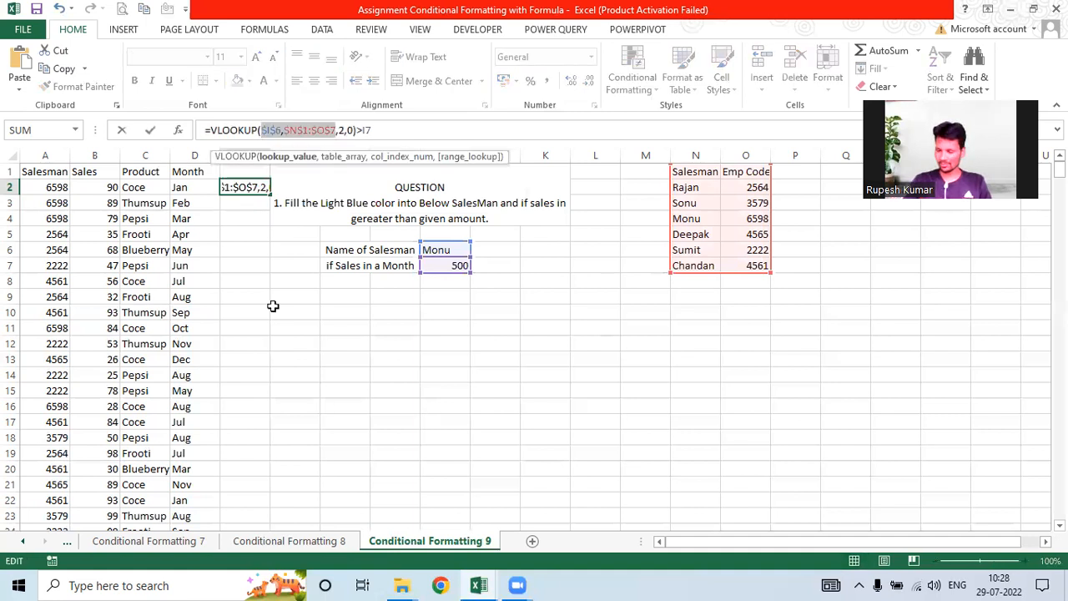
pyautogui.press('Return')
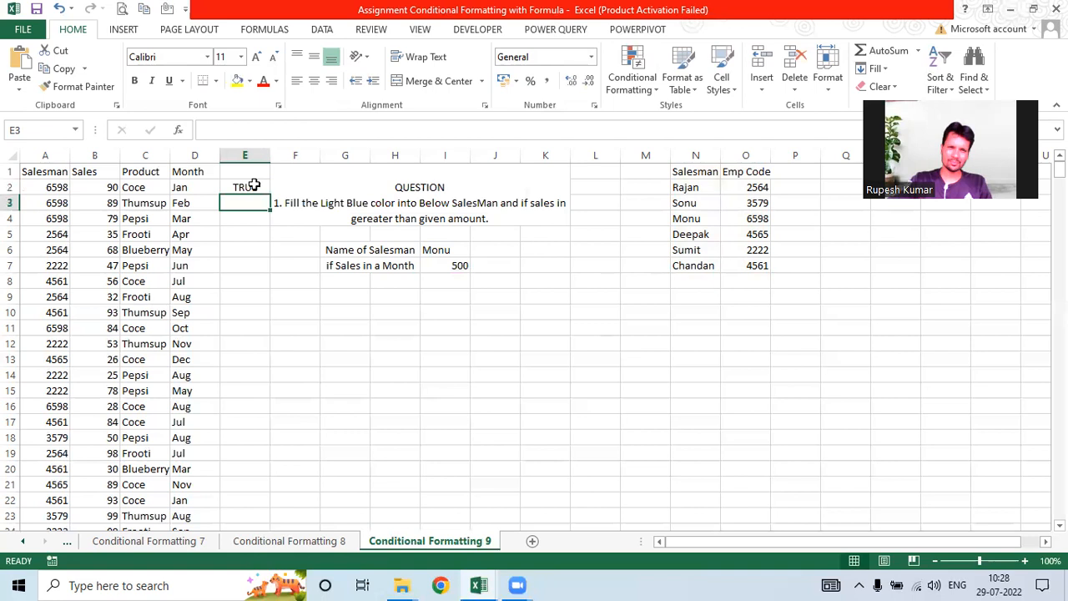
pyautogui.click(253, 185)
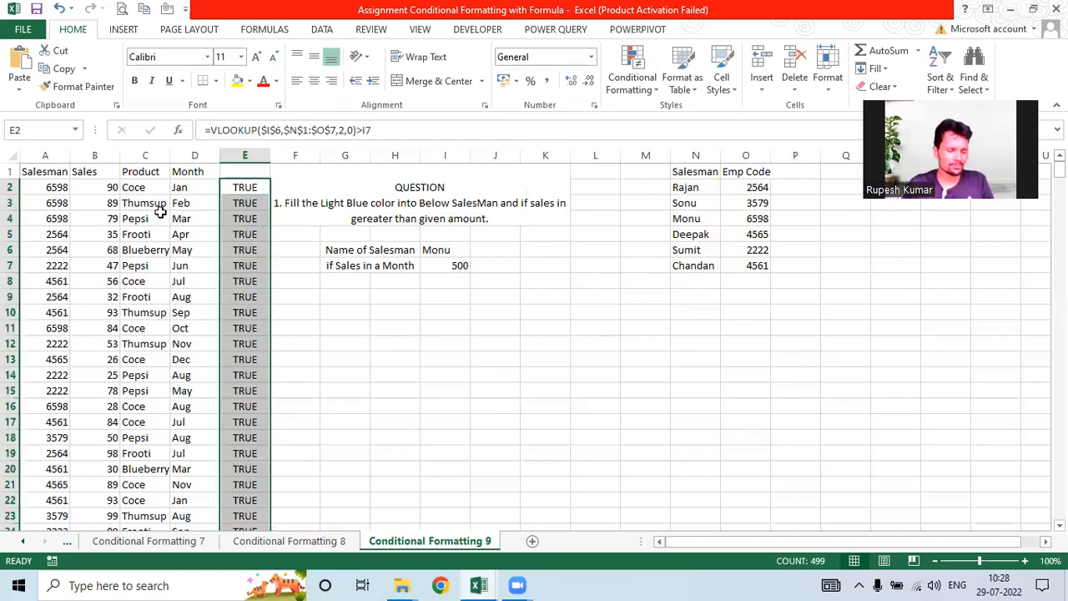
pyautogui.hotkey('ctrl', 'z')
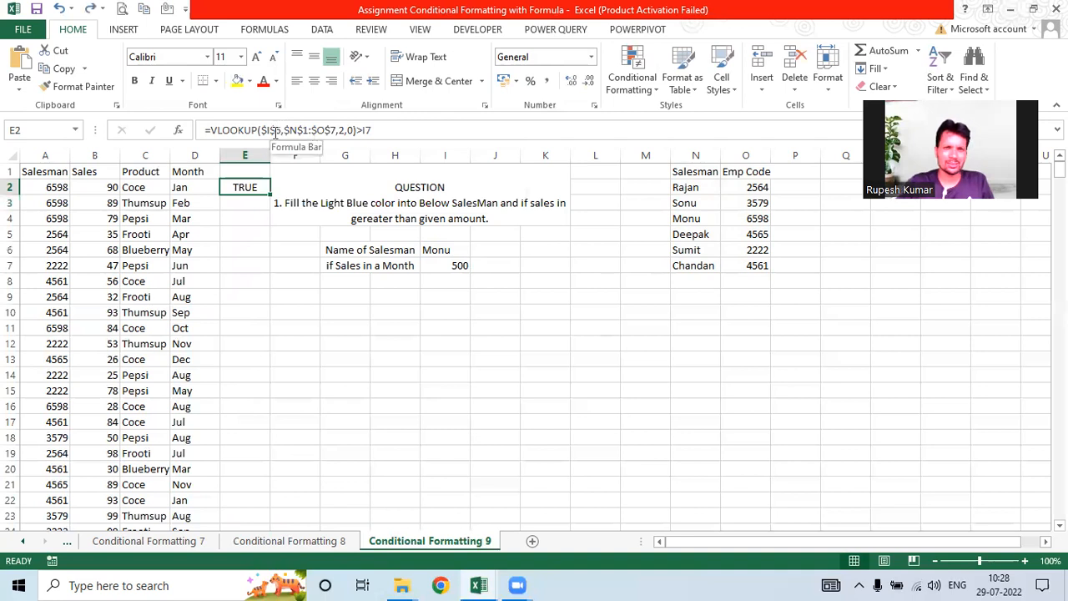
# Step: Remove the >I7 comparison, leaving the plain absolute VLOOKUP in E2
pyautogui.click(275, 133)
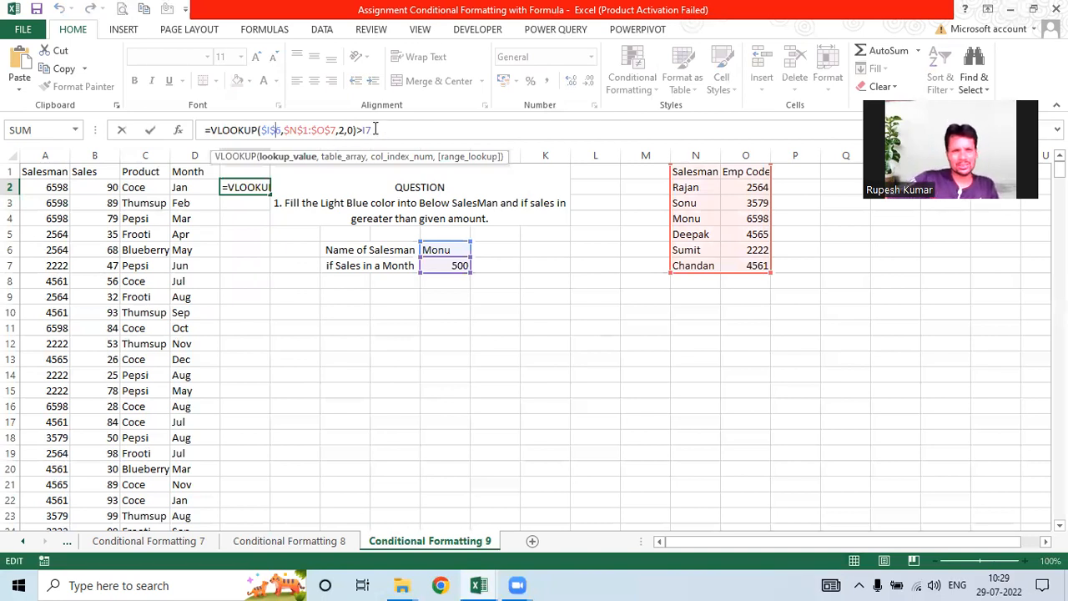
pyautogui.doubleClick(363, 130)
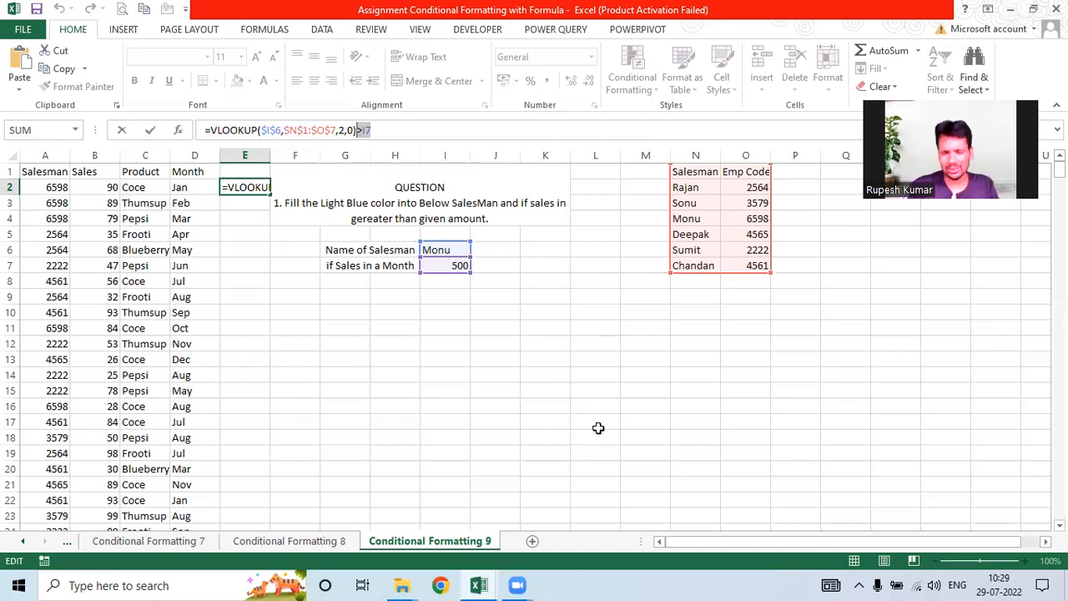
pyautogui.press('BackSpace')
pyautogui.press('Return')
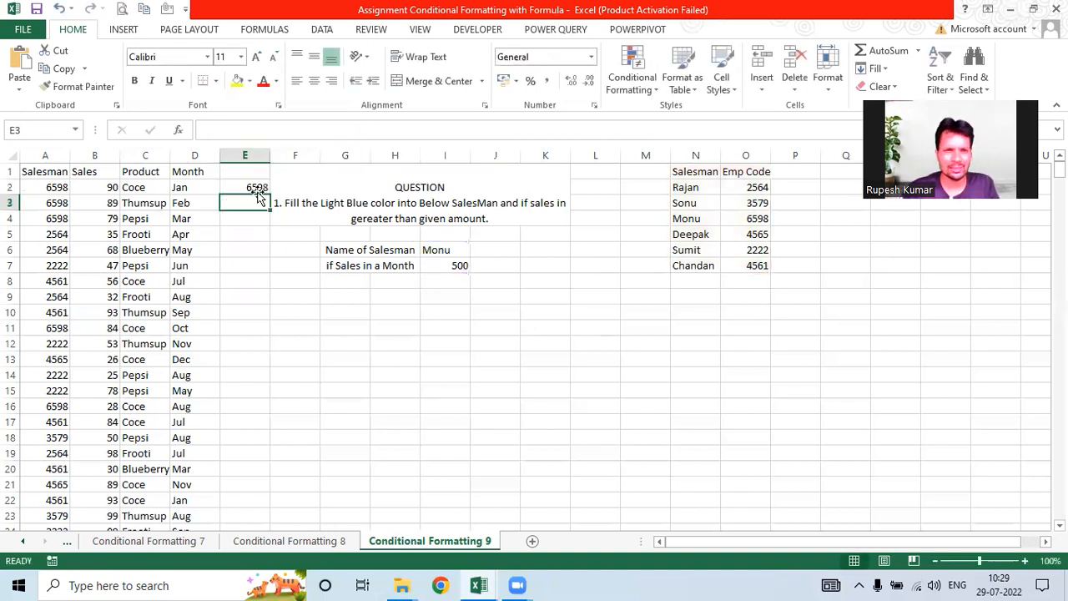
pyautogui.press('Up')
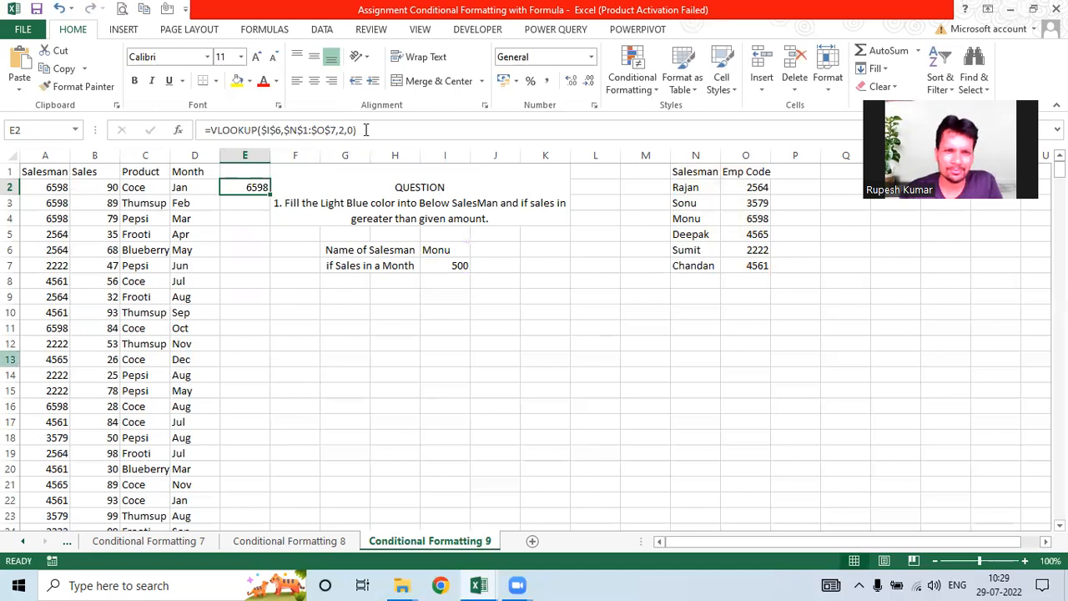
# Step: Make E2 =VLOOKUP($I$6,$N$1:$O$7,2,0)=A2 and fill it down column E
pyautogui.press('F2')
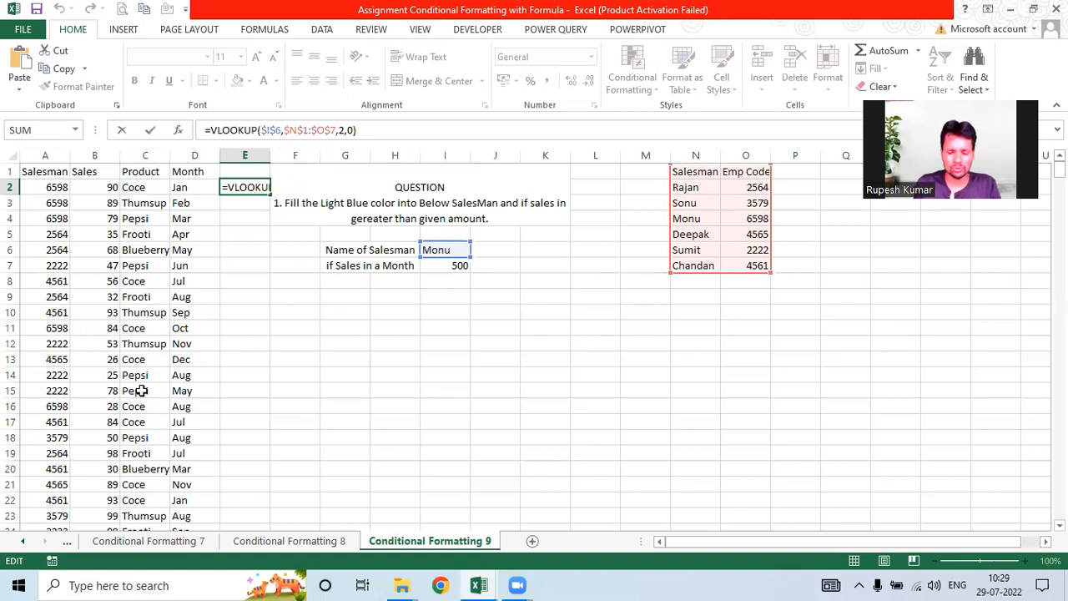
pyautogui.write('=')
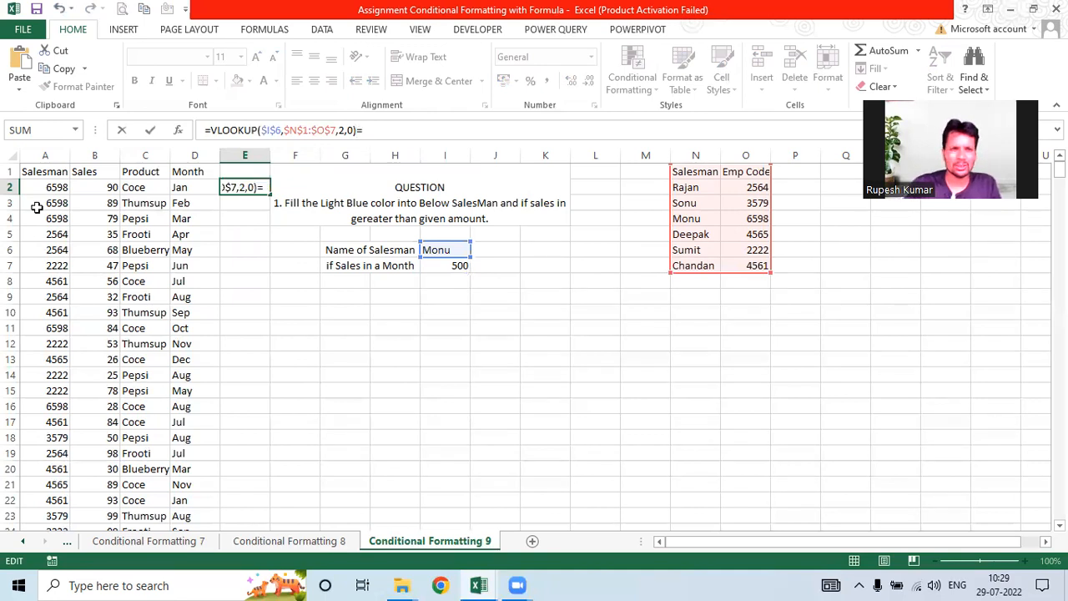
pyautogui.click(51, 190)
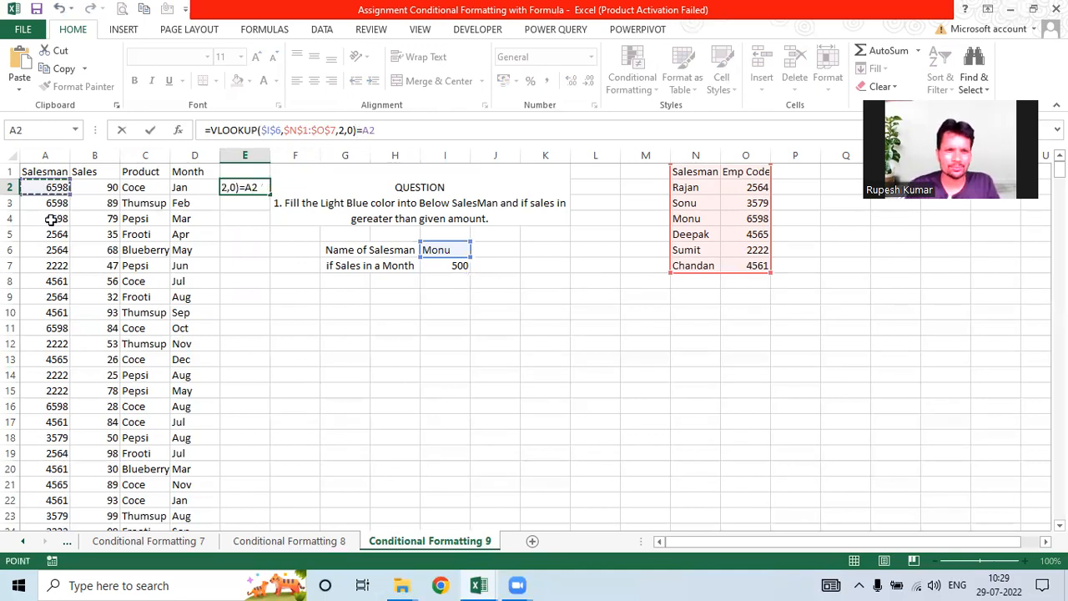
pyautogui.press('Return')
pyautogui.press('Up')
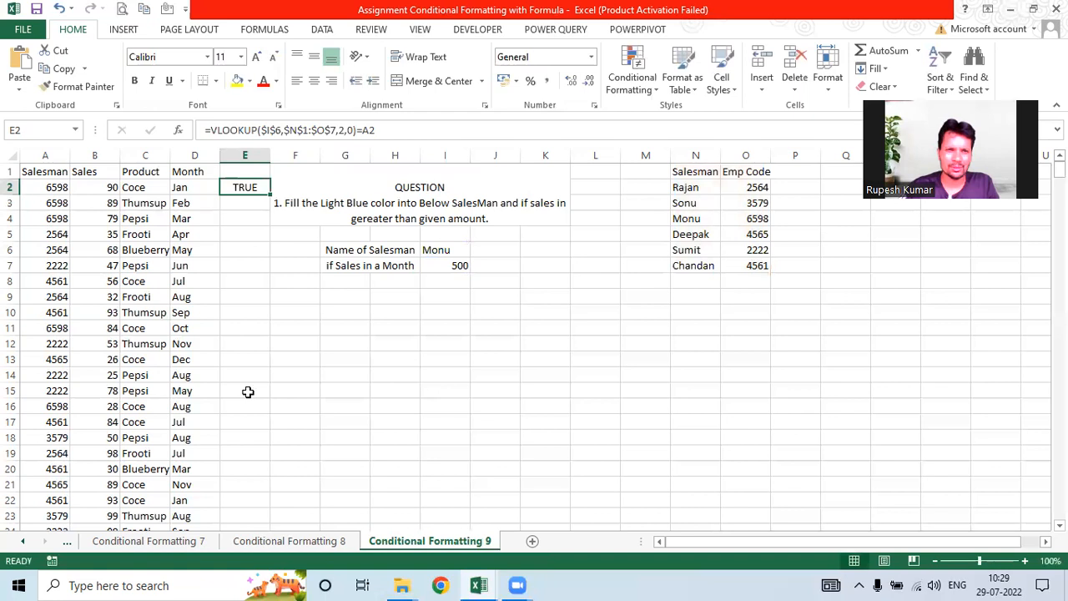
pyautogui.doubleClick(271, 195)
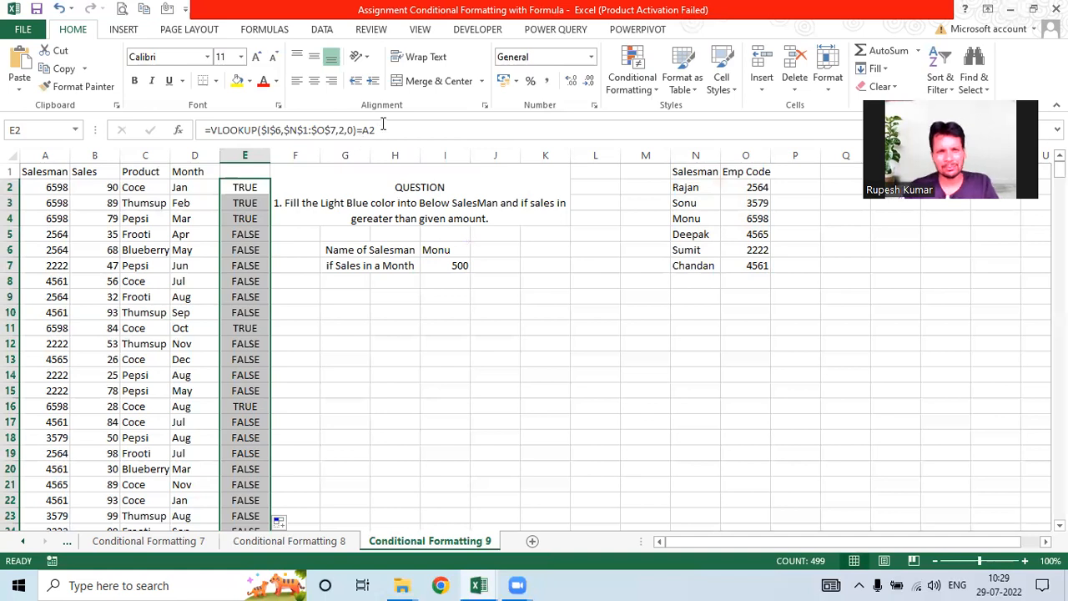
pyautogui.press('F2')
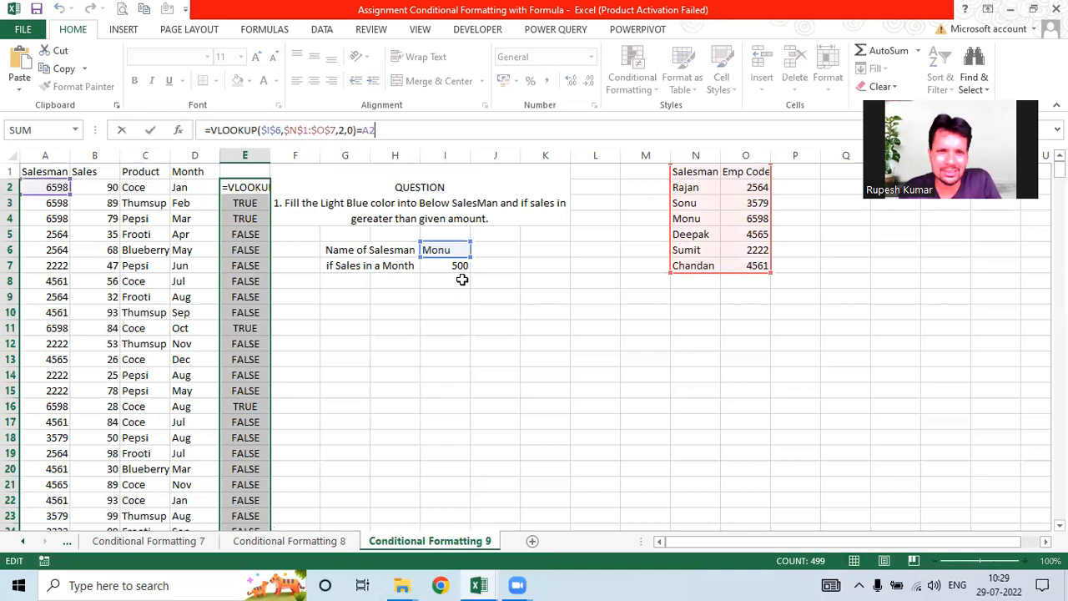
# Step: Wrap E2's code match in AND and start SUMIFS(B:B,A:A, after it
pyautogui.click(354, 129)
pyautogui.write(')')
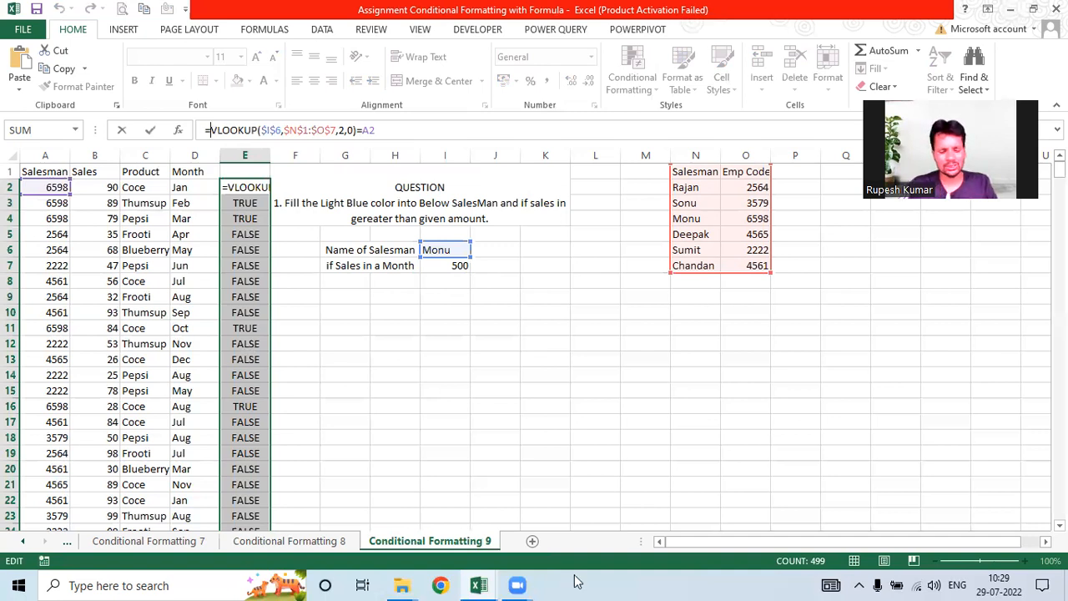
pyautogui.write('and')
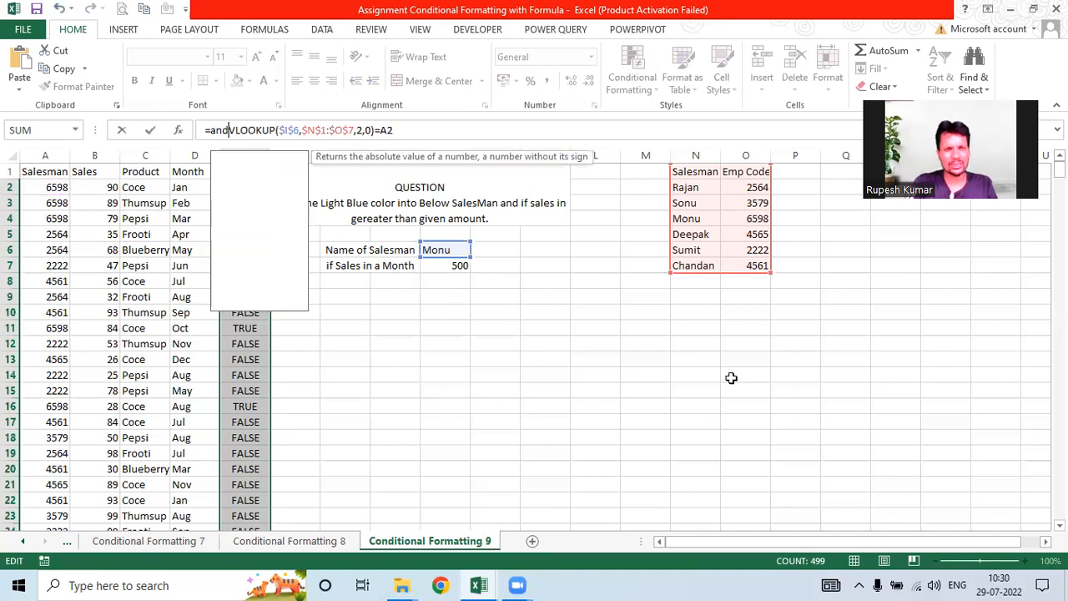
pyautogui.write('(')
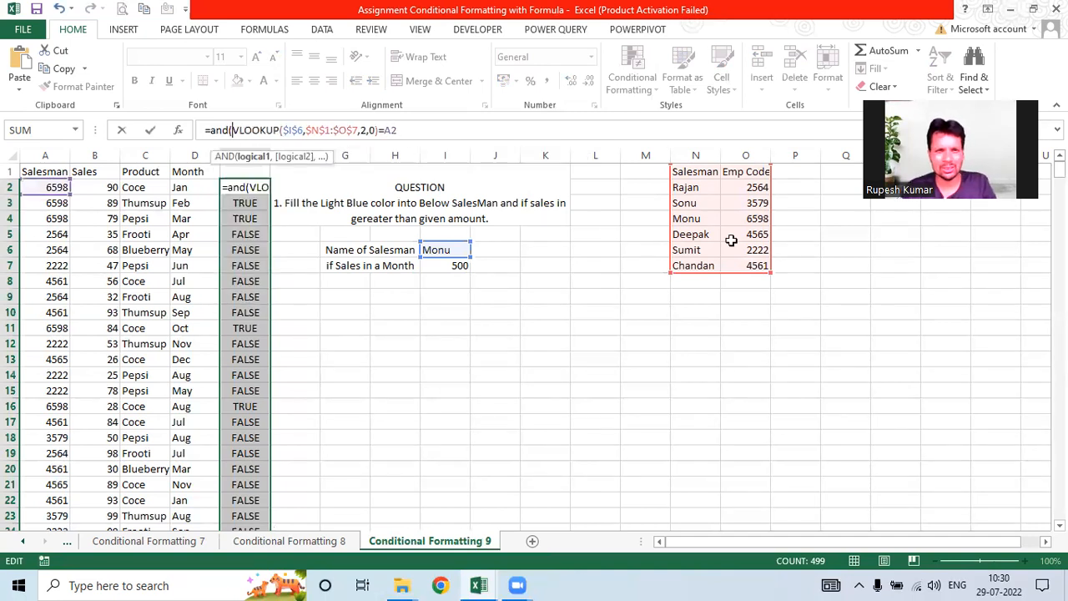
pyautogui.write(',')
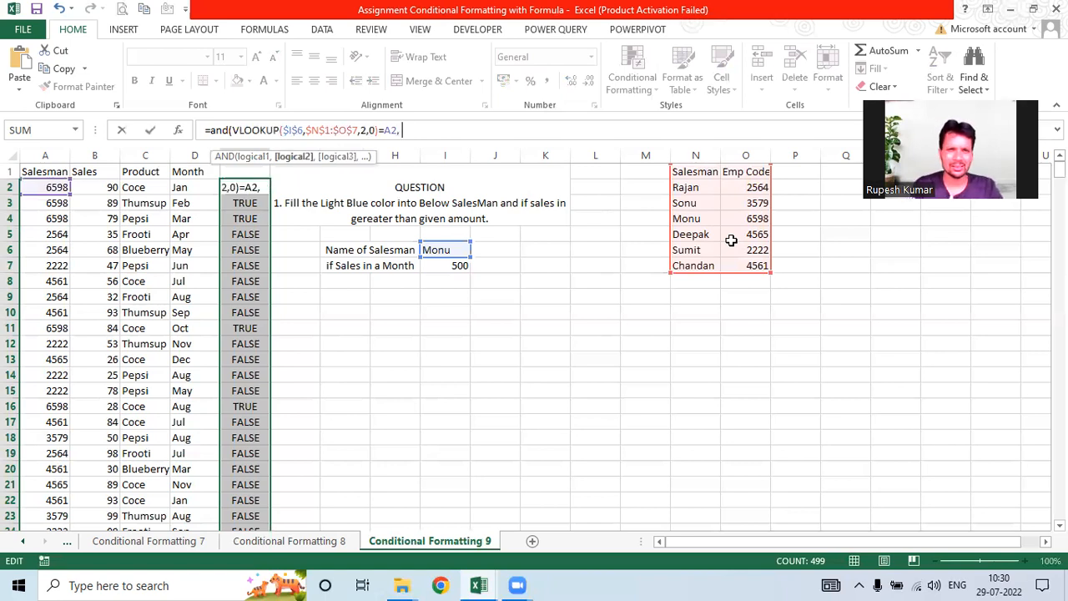
pyautogui.write(' su')
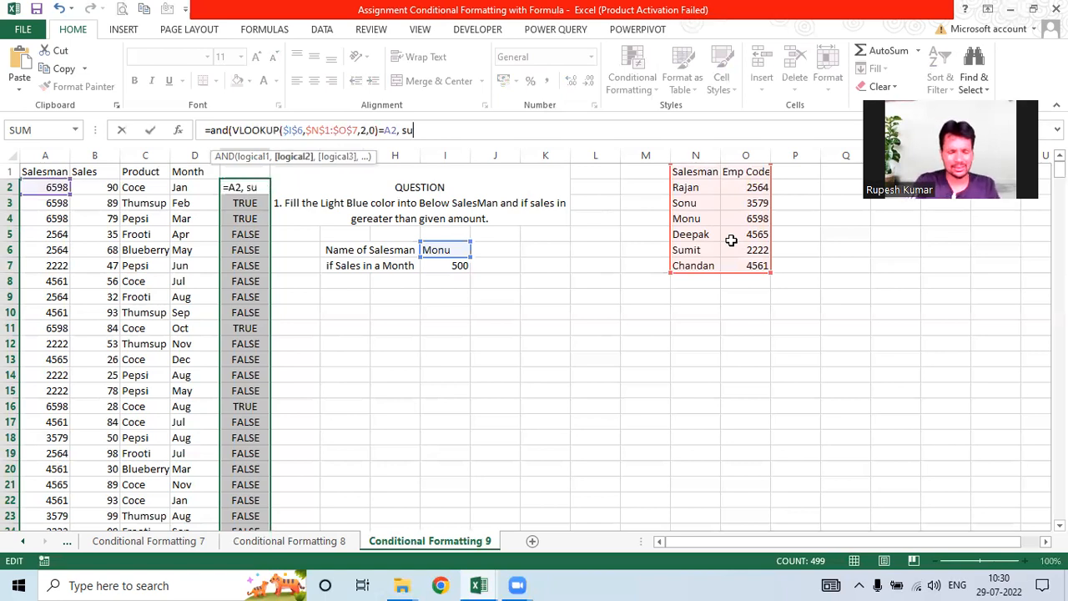
pyautogui.write('mifs(')
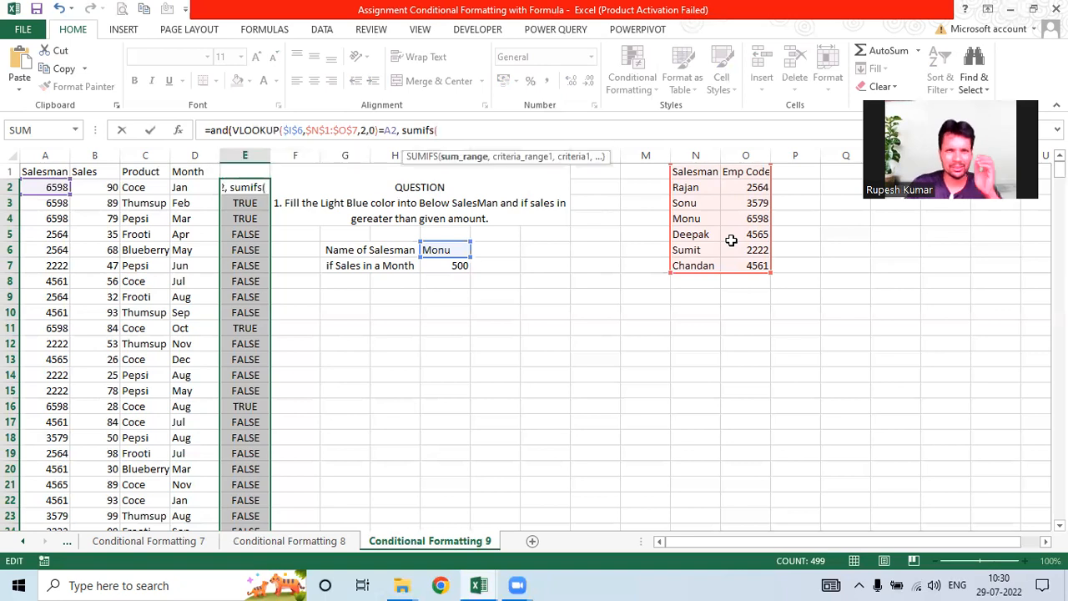
pyautogui.click(97, 155)
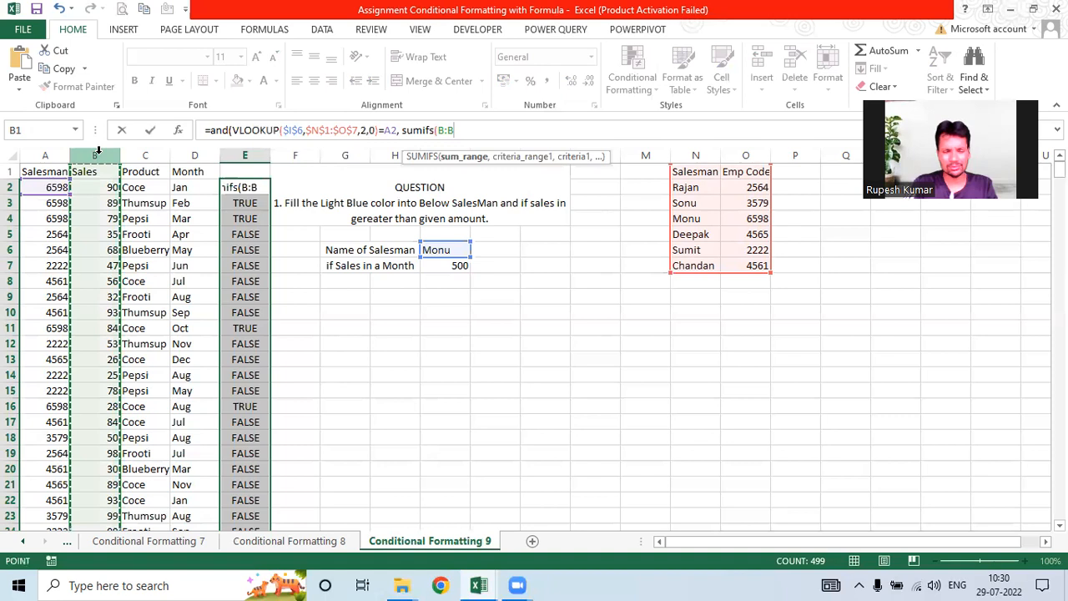
pyautogui.write(',')
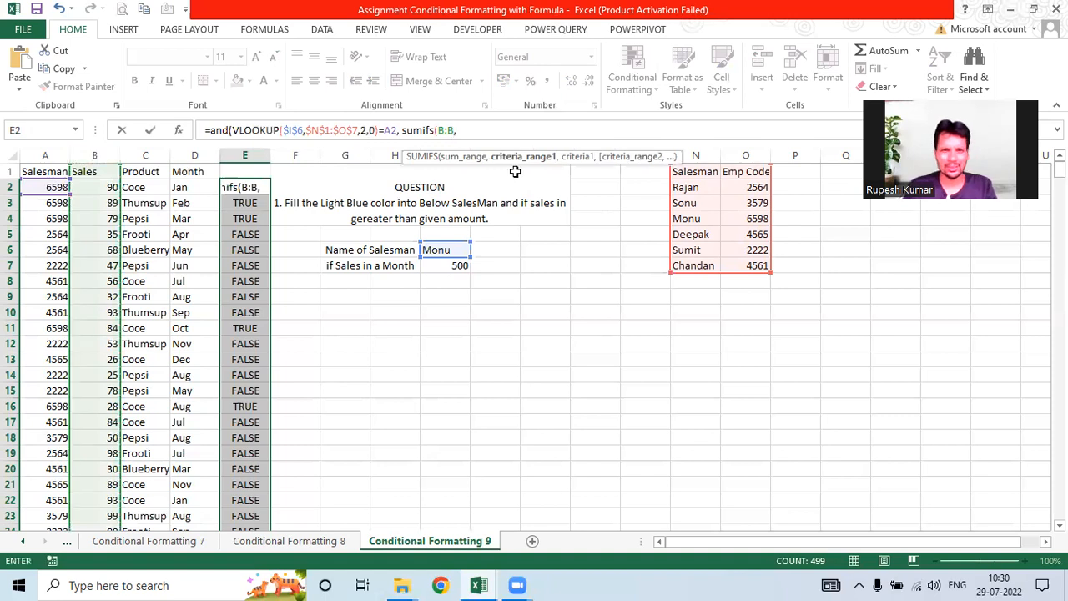
pyautogui.click(39, 147)
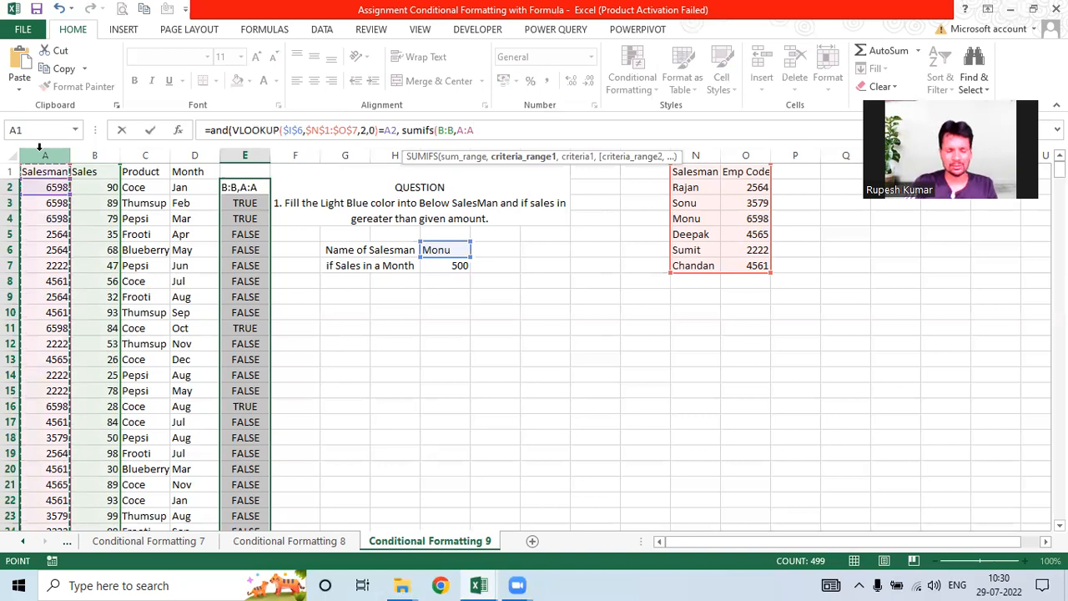
pyautogui.write(',')
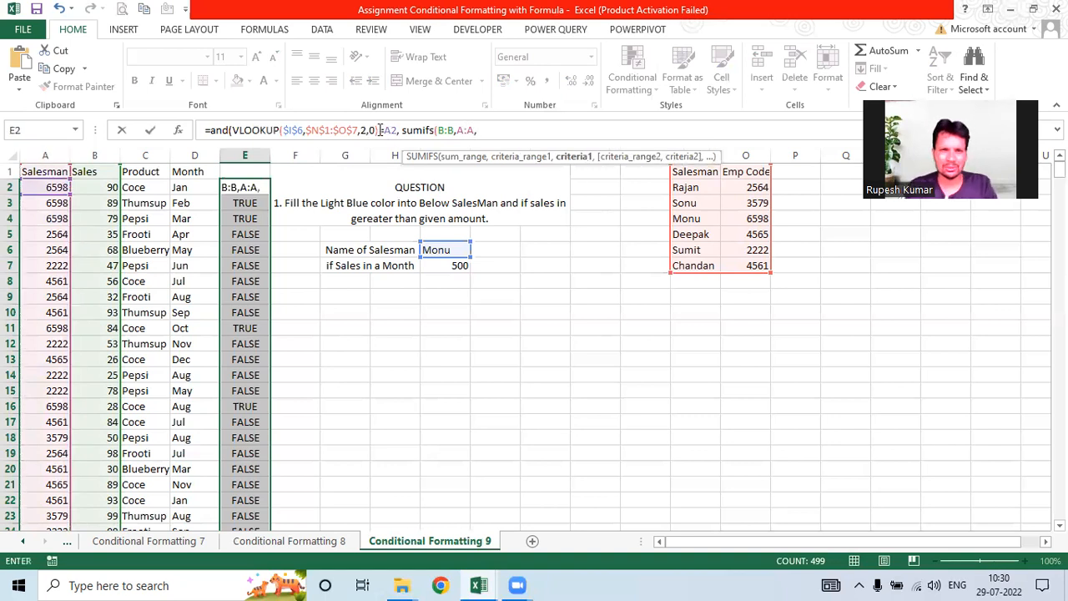
# Step: Copy the VLOOKUP lookup text to reuse as the SUMIFS salesman criterion
pyautogui.moveTo(380, 131); pyautogui.dragTo(233, 131)
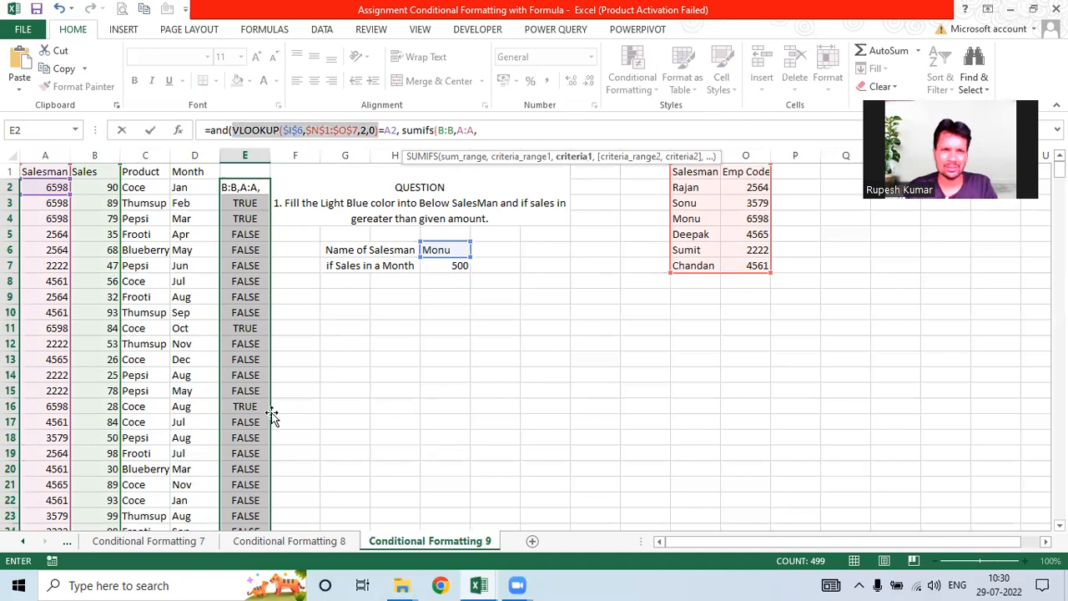
pyautogui.hotkey('ctrl', 'c')
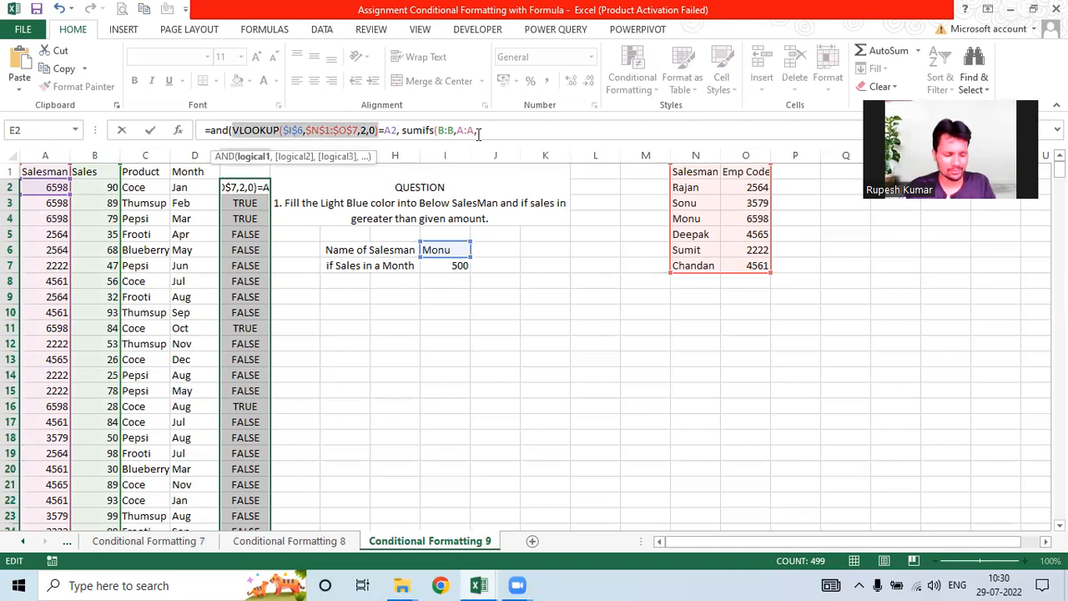
pyautogui.press('End')
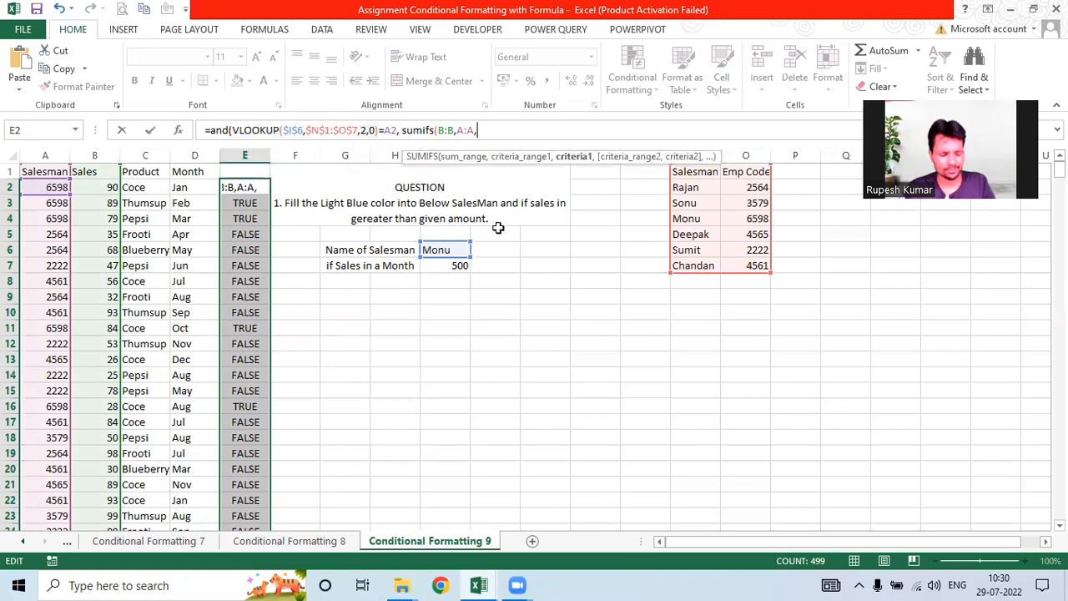
# Step: Complete the SUMIFS with the pasted VLOOKUP criterion and month criteria D:D, D2
pyautogui.hotkey('ctrl', 'v')
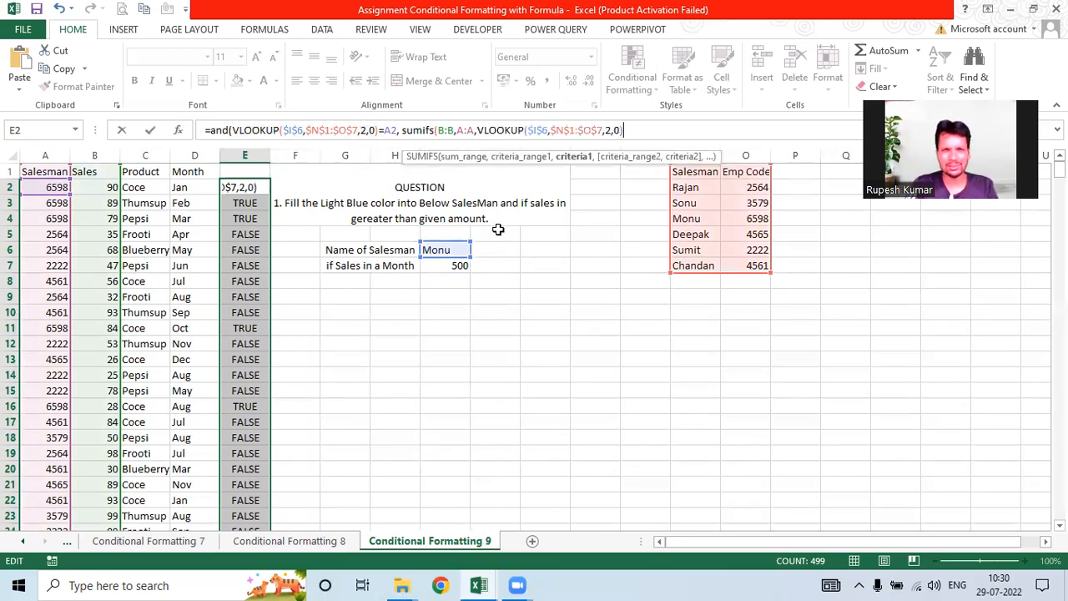
pyautogui.write(',')
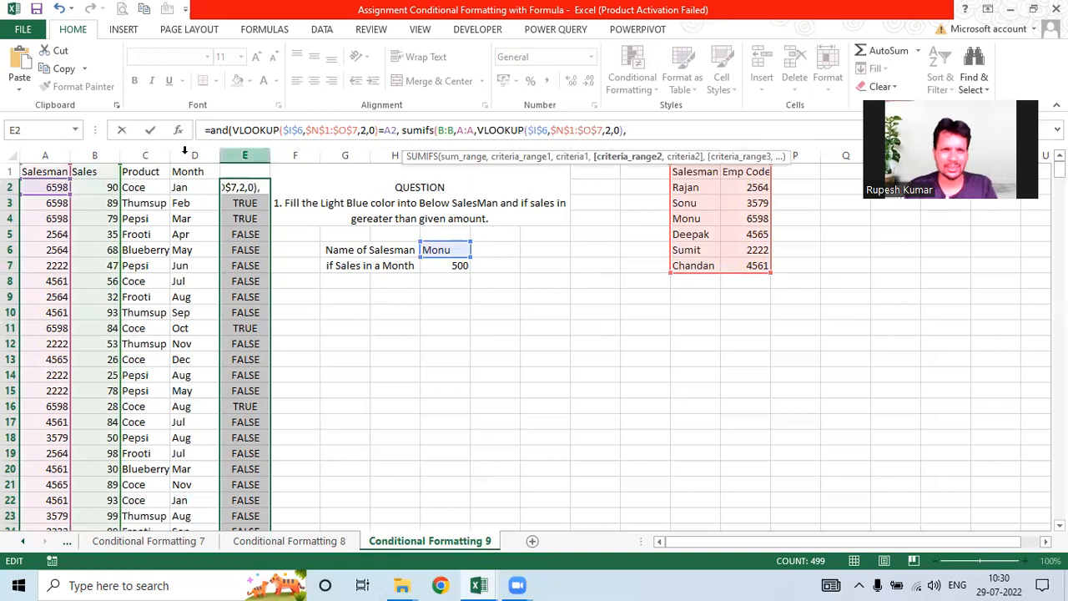
pyautogui.click(184, 152)
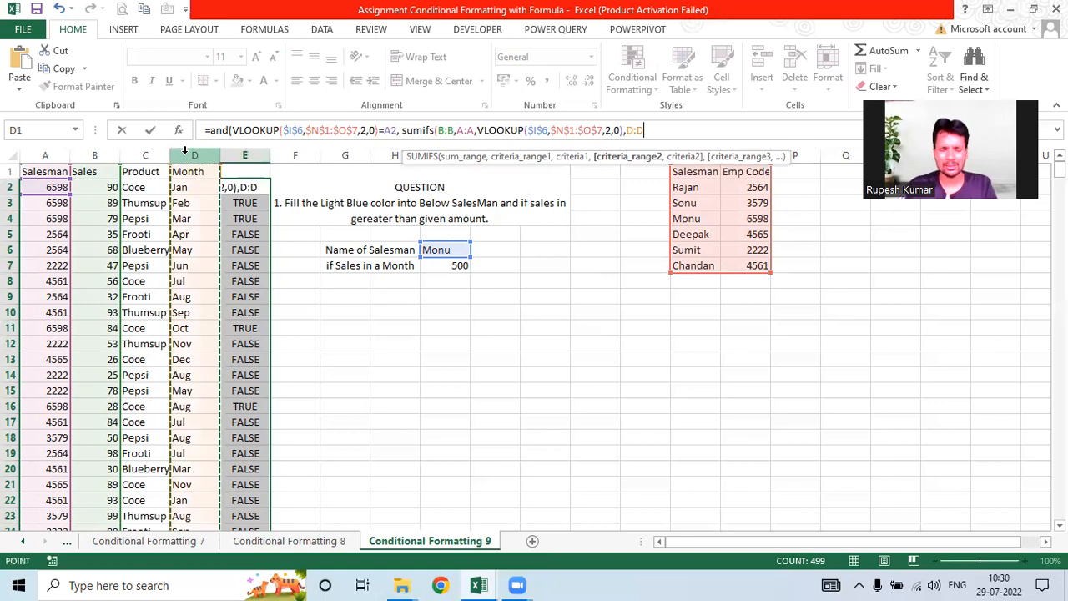
pyautogui.write(',')
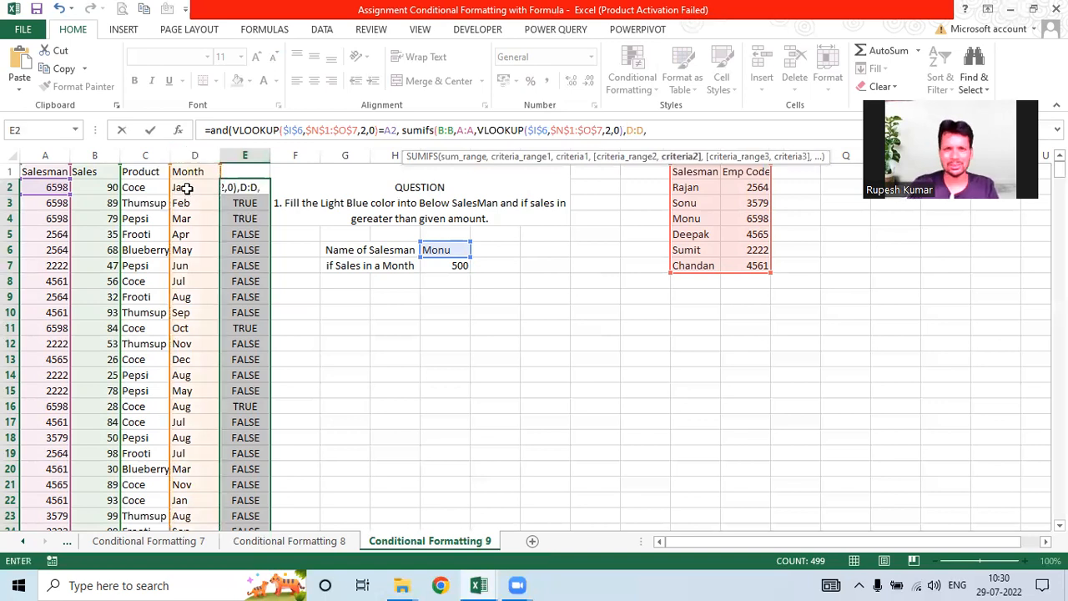
pyautogui.click(187, 189)
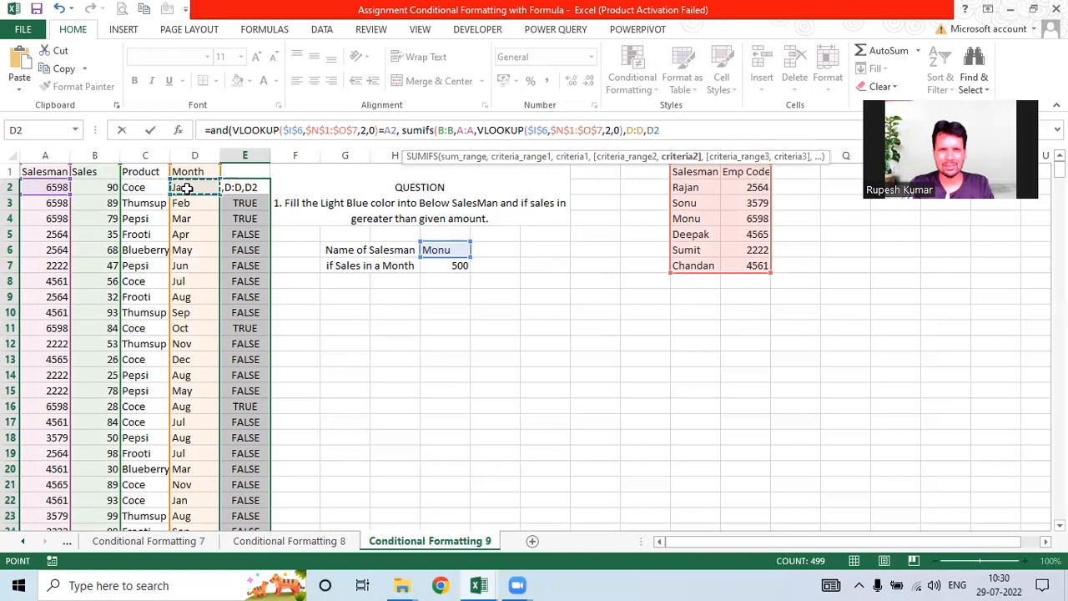
pyautogui.write(')')
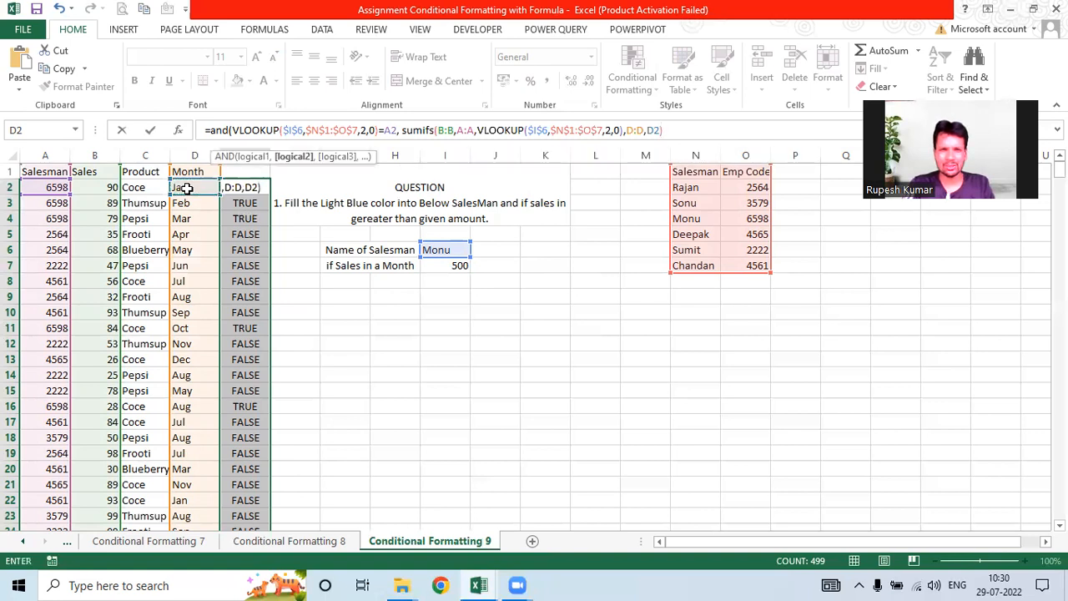
# Step: Require the SUMIFS total to exceed $I$7, close the AND, and fill it down to E500
pyautogui.write('>')
pyautogui.click(447, 265)
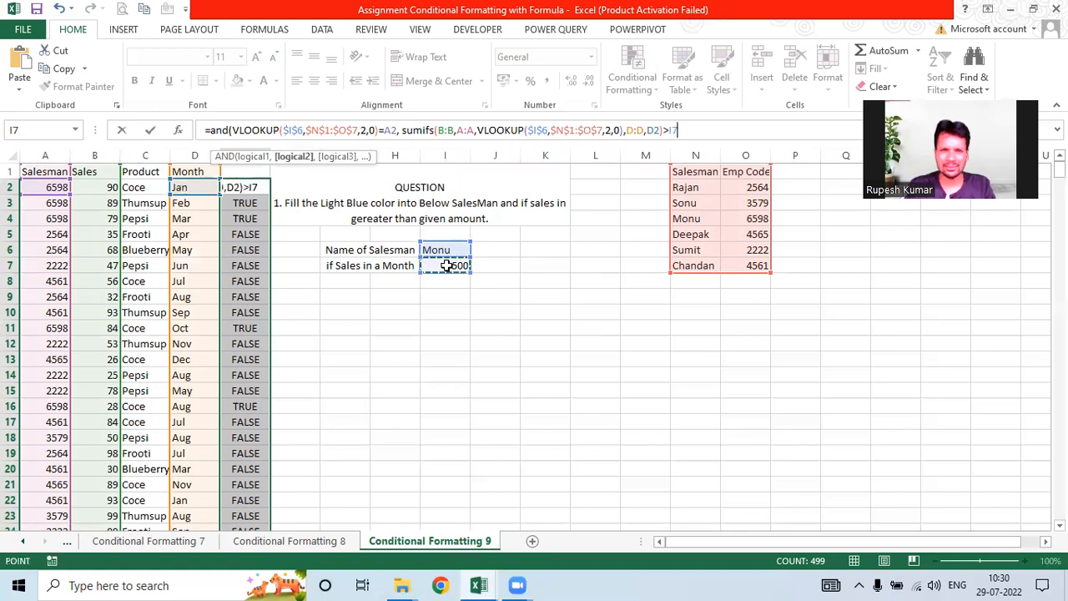
pyautogui.doubleClick(677, 130)
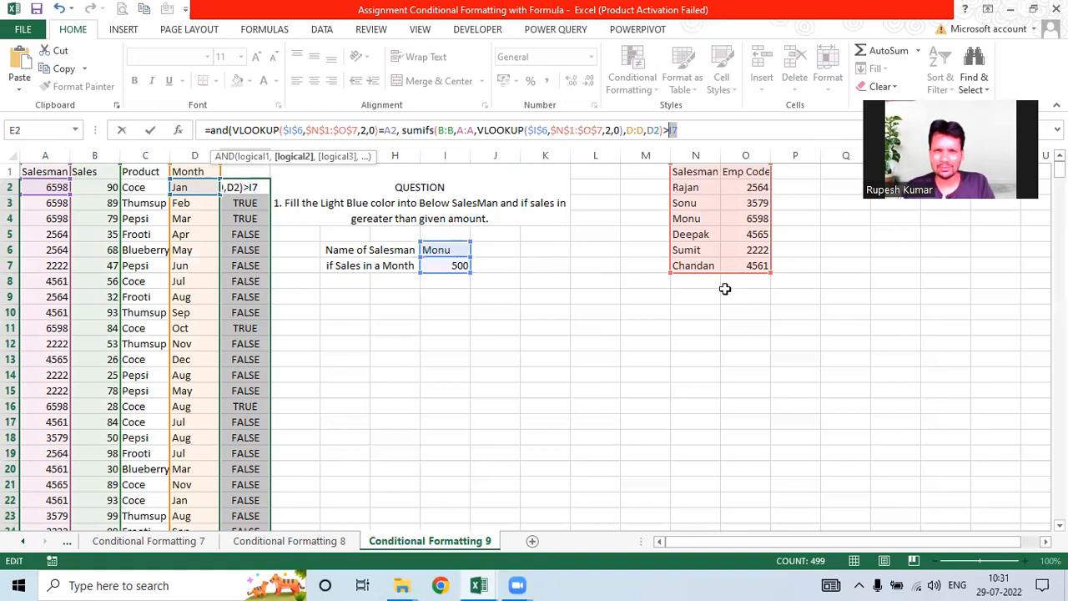
pyautogui.press('F4')
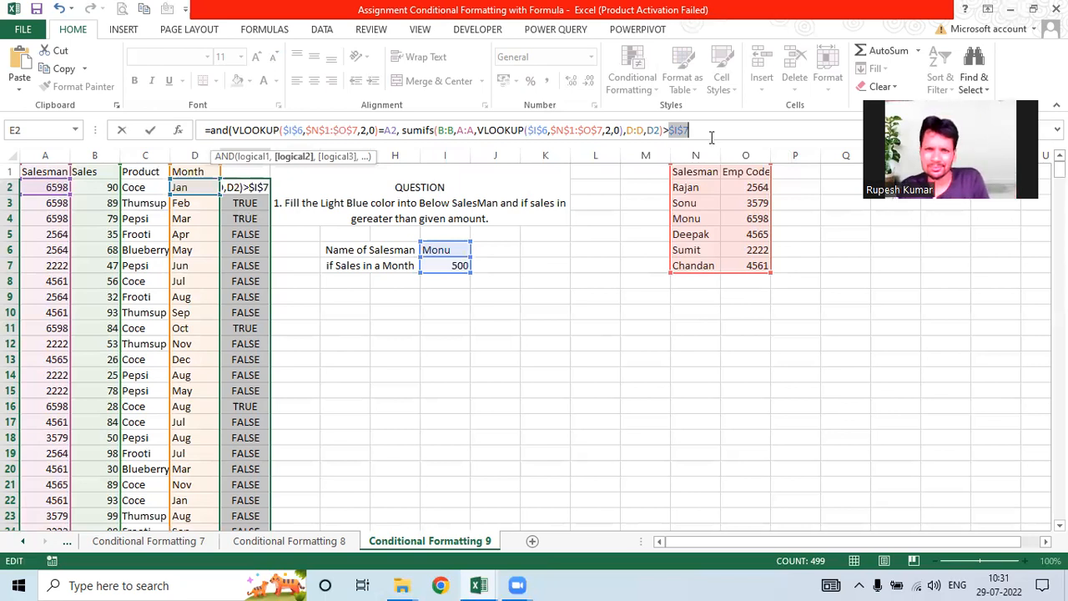
pyautogui.press('Right')
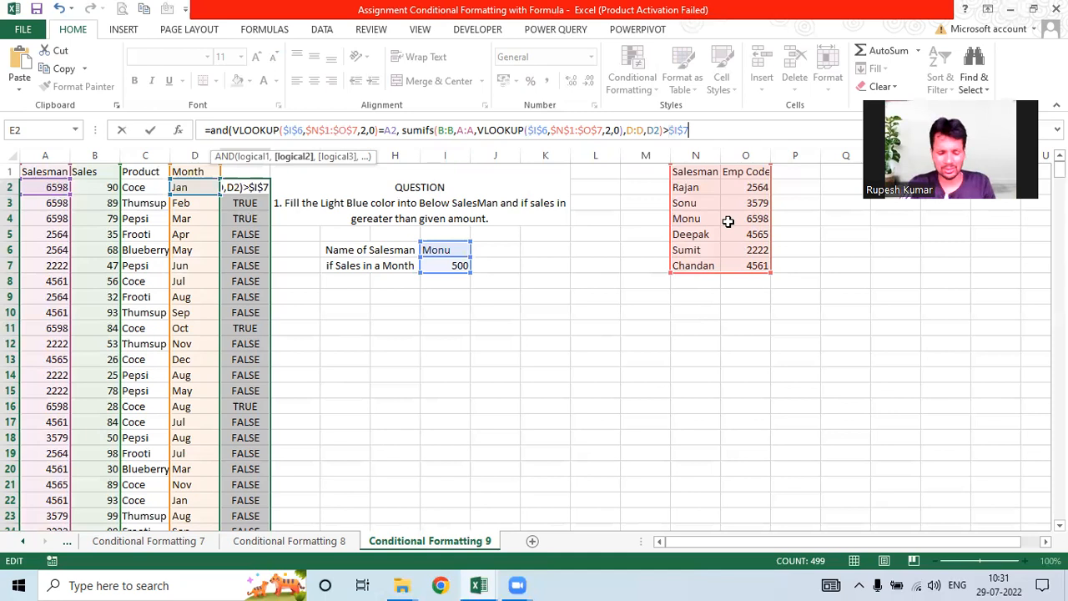
pyautogui.write(')')
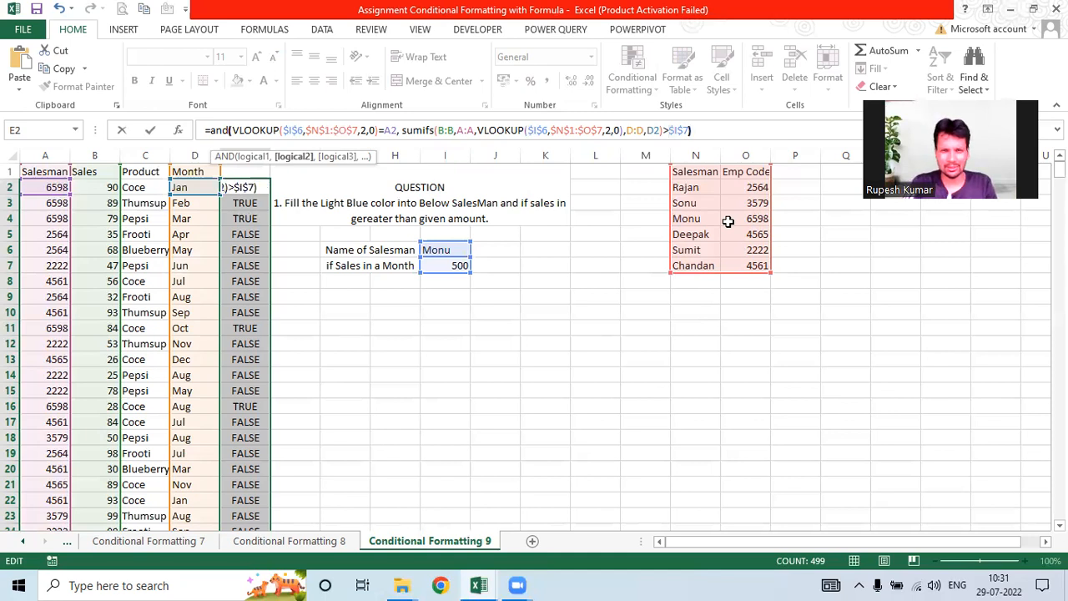
pyautogui.press('Return')
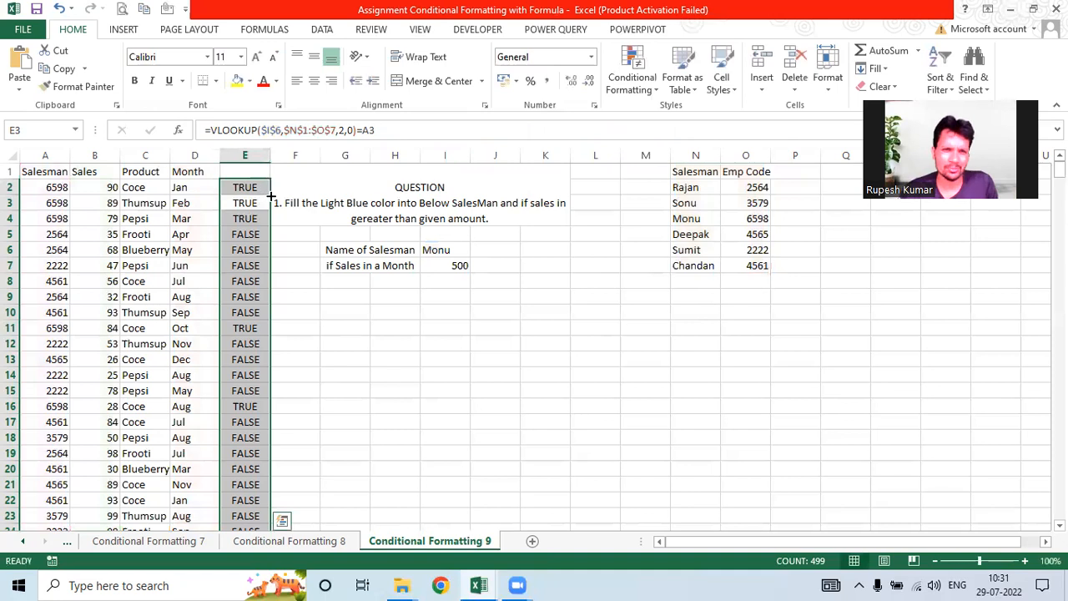
pyautogui.click(258, 189)
pyautogui.doubleClick(272, 196)
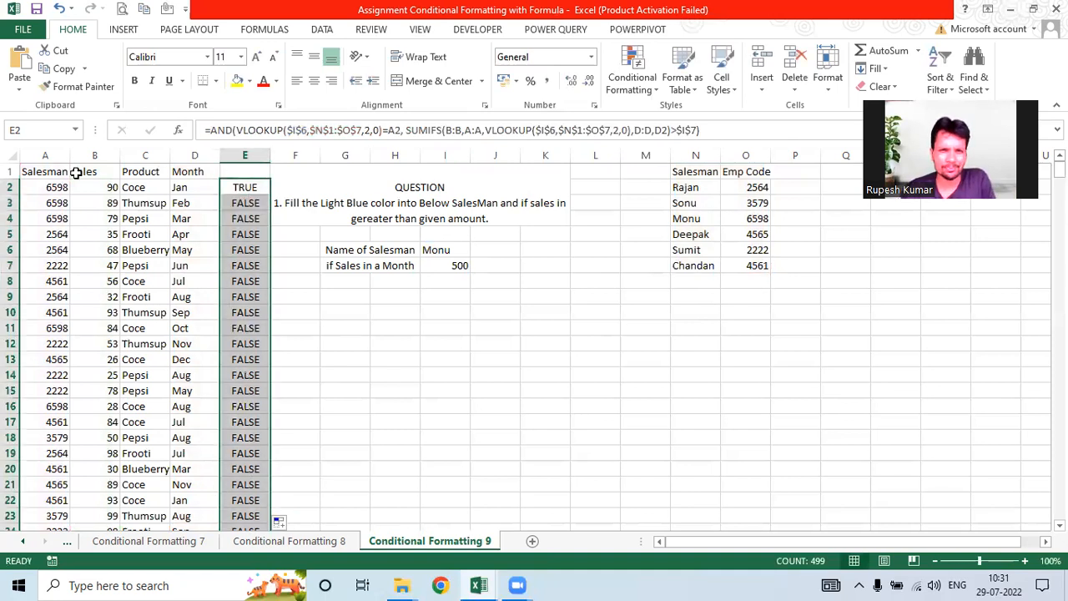
pyautogui.moveTo(48, 171); pyautogui.dragTo(186, 171)
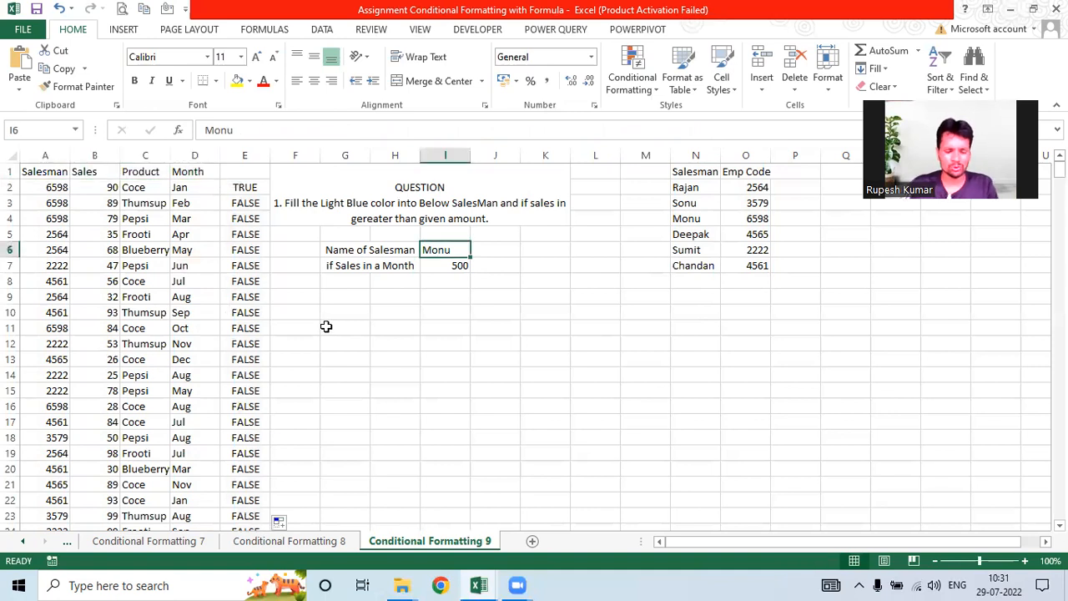
# Step: Switch the salesman in I6 to Sonu and check row 18's helper result
pyautogui.write('Sonu')
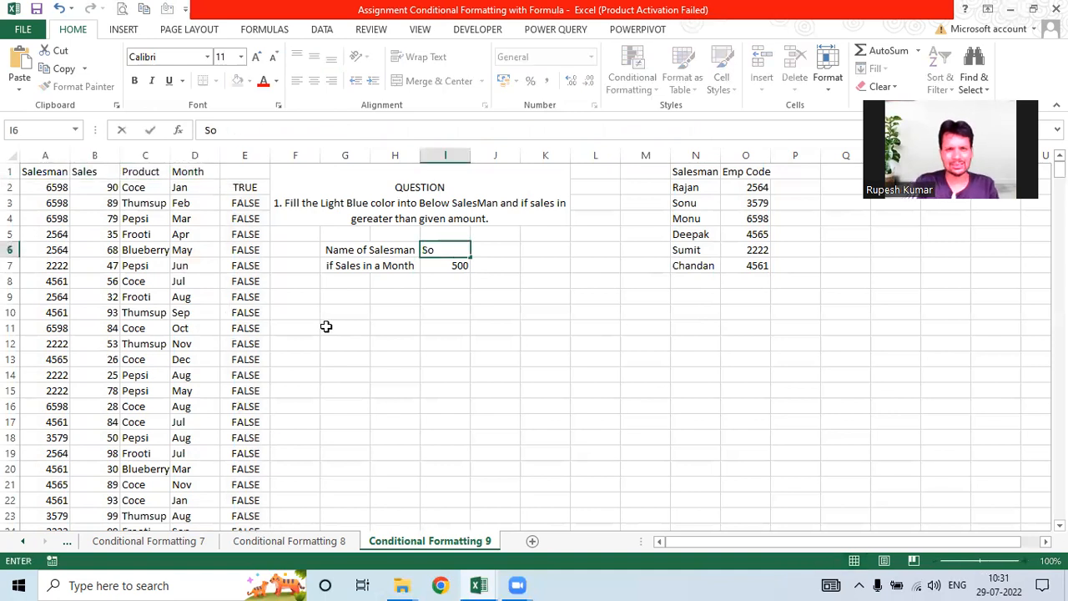
pyautogui.press('Return')
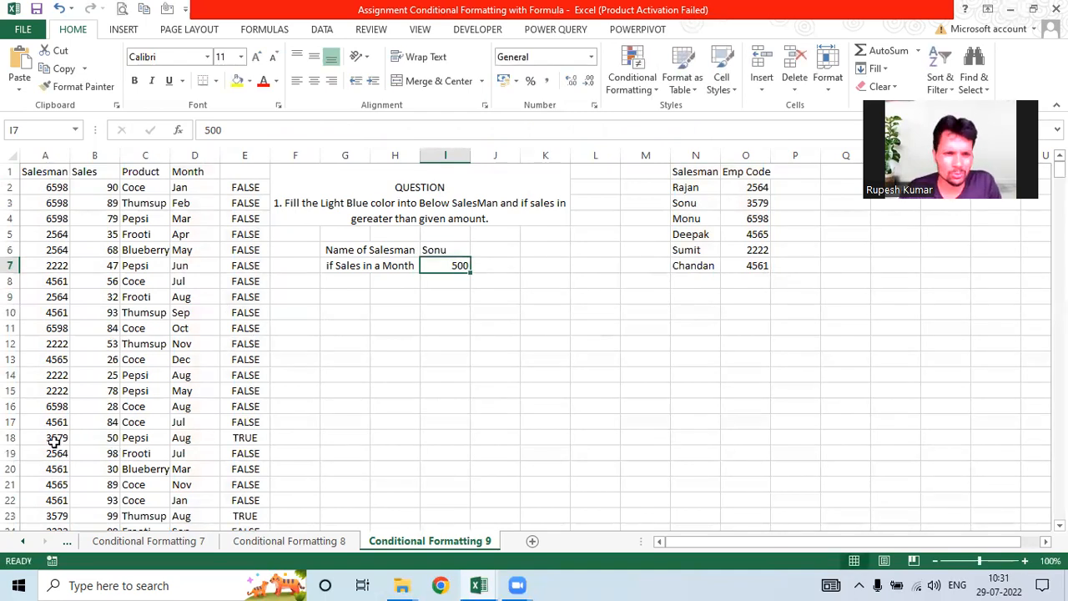
pyautogui.click(142, 437)
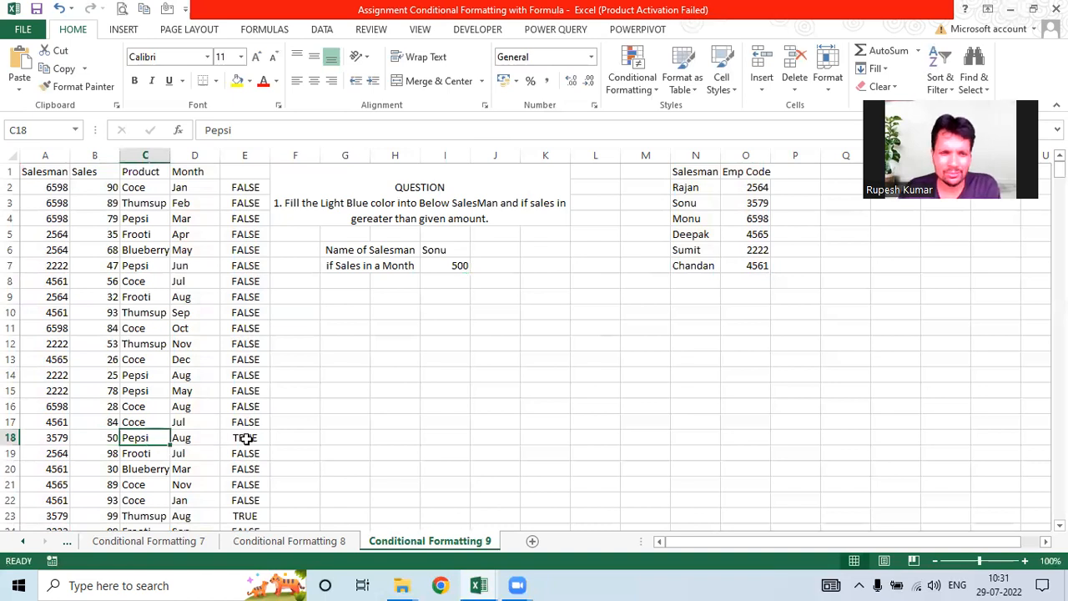
pyautogui.press('Right')
pyautogui.press('Right')
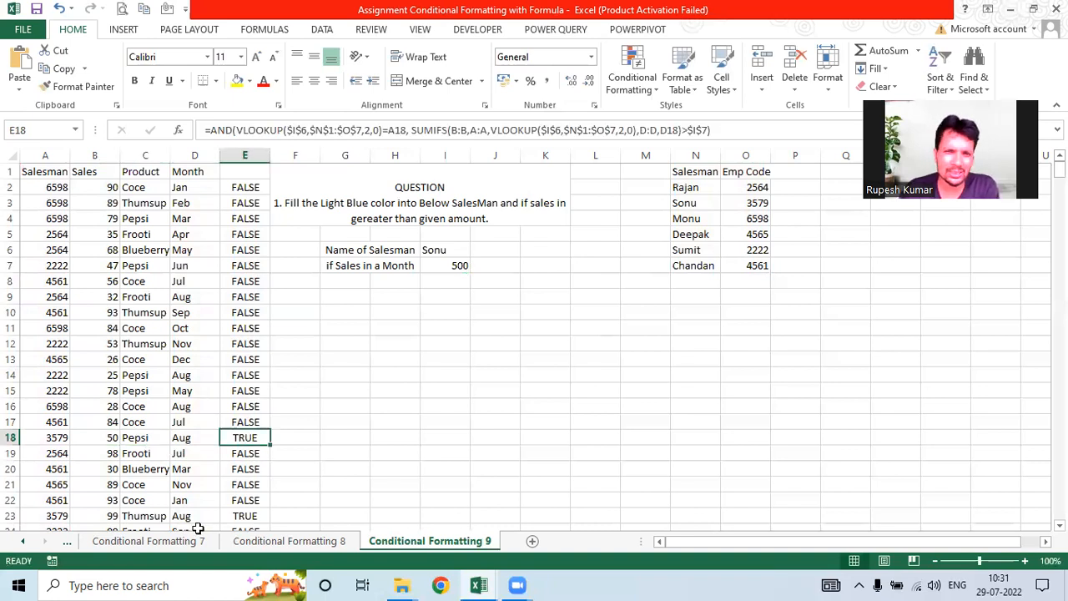
pyautogui.moveTo(38, 172); pyautogui.dragTo(208, 167)
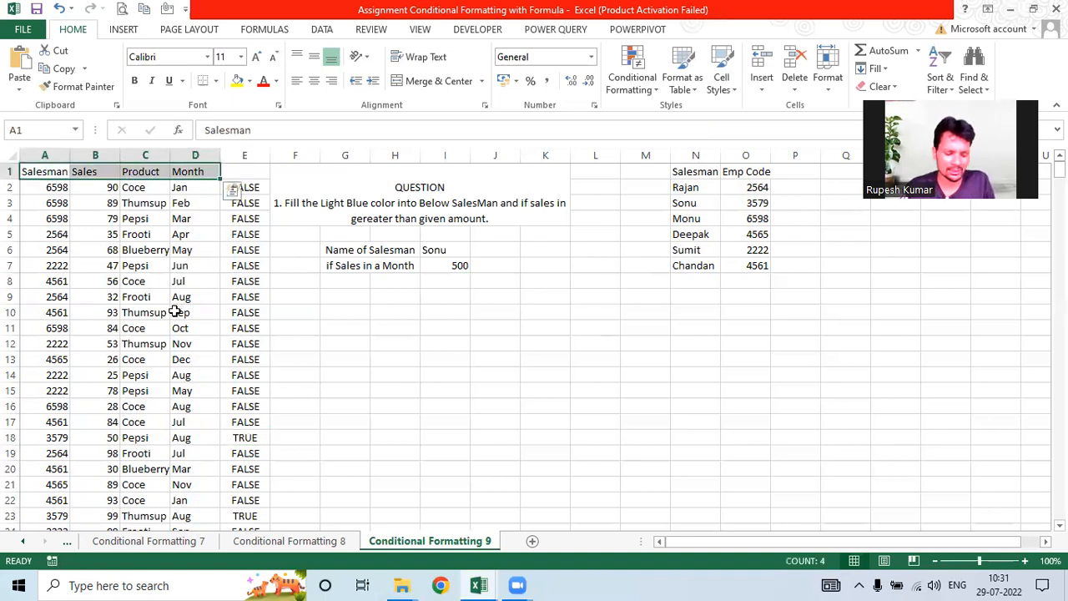
# Step: Add header filters and try a salesman 3579 filter, then undo it
pyautogui.hotkey('ctrl', 'shift', 'l')
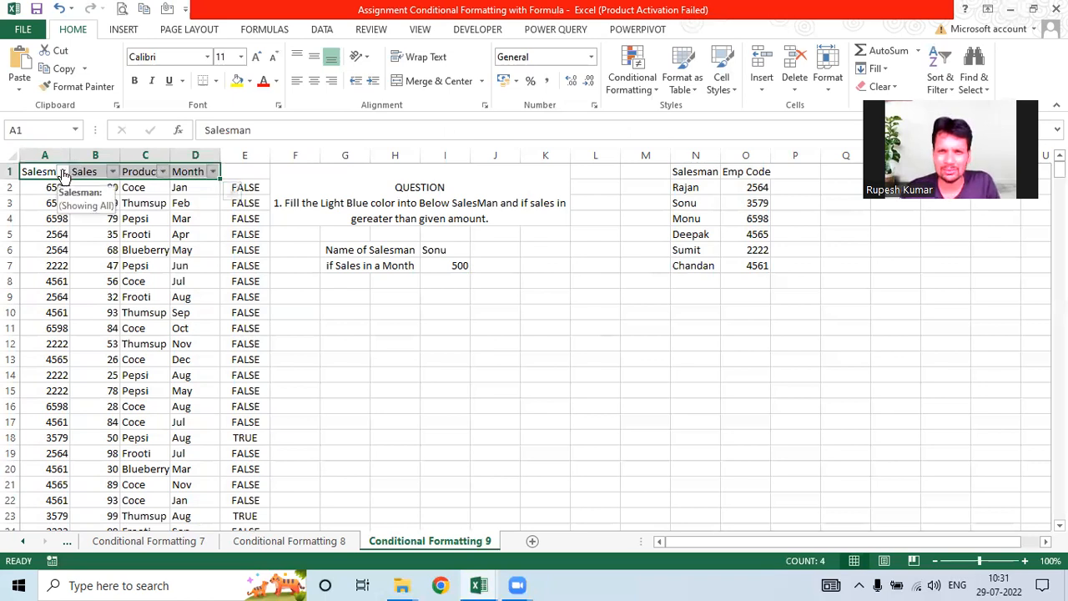
pyautogui.click(63, 171)
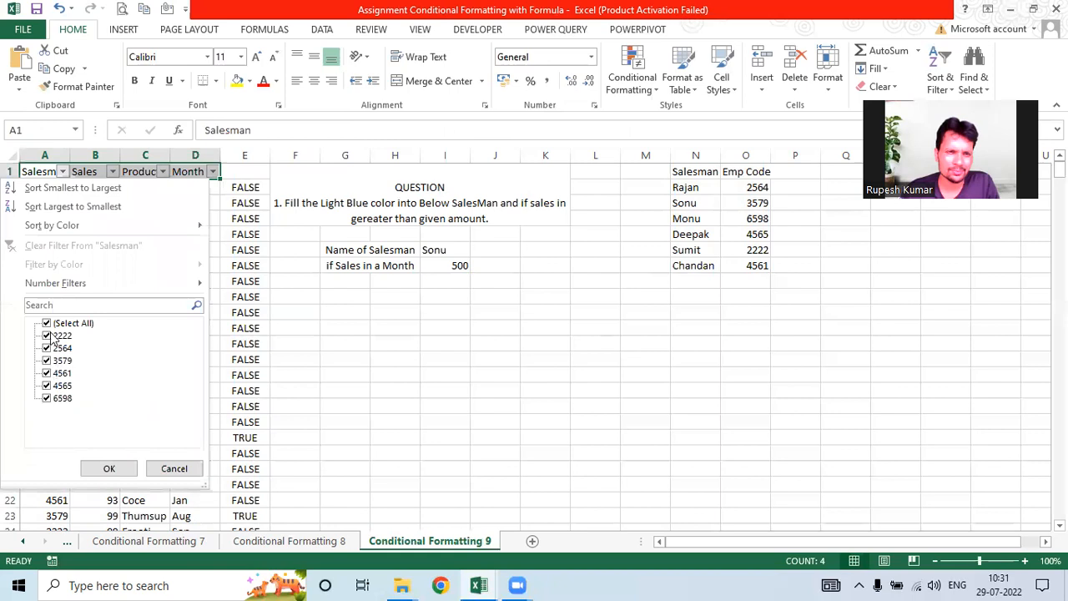
pyautogui.click(47, 323)
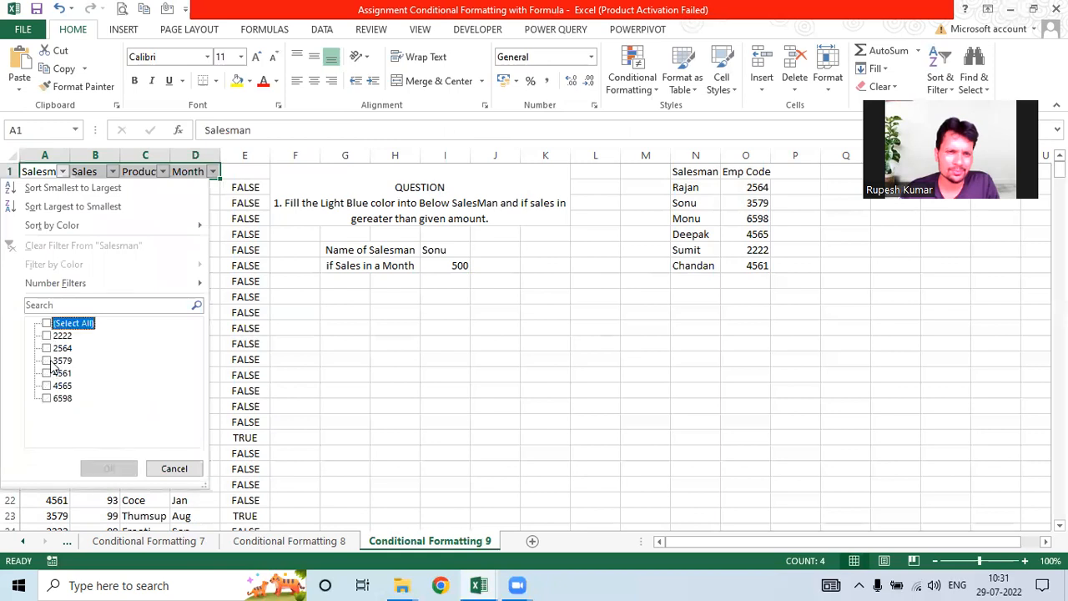
pyautogui.click(48, 361)
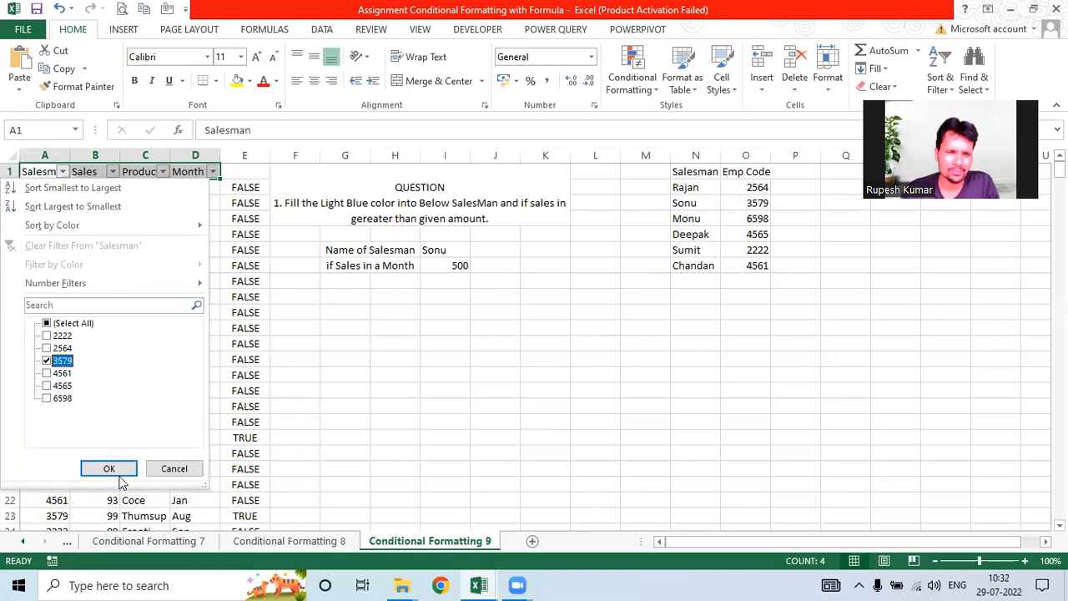
pyautogui.press('Return')
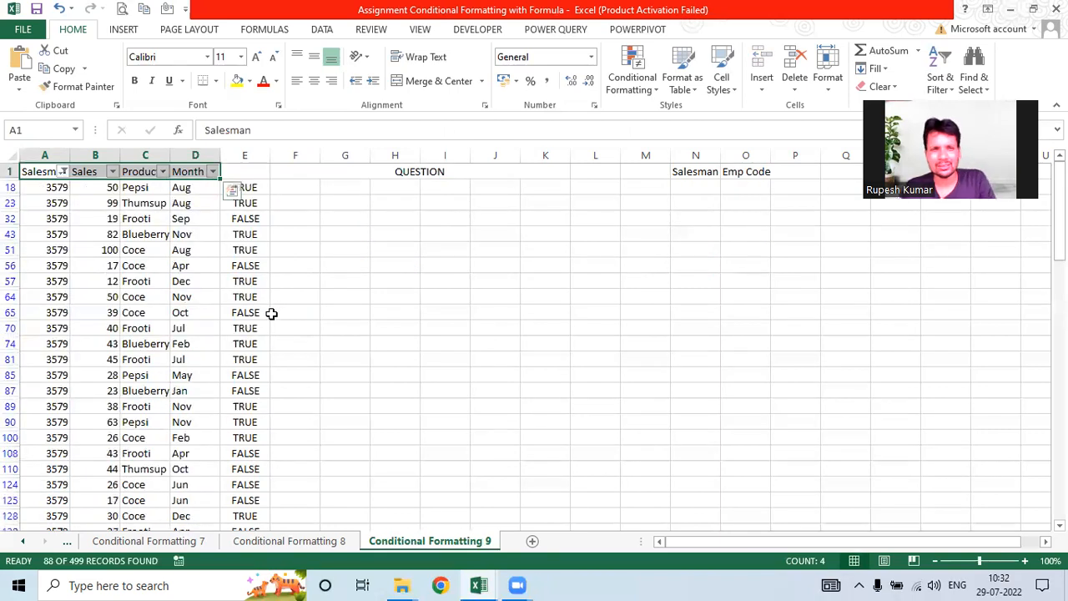
pyautogui.hotkey('ctrl', 'z')
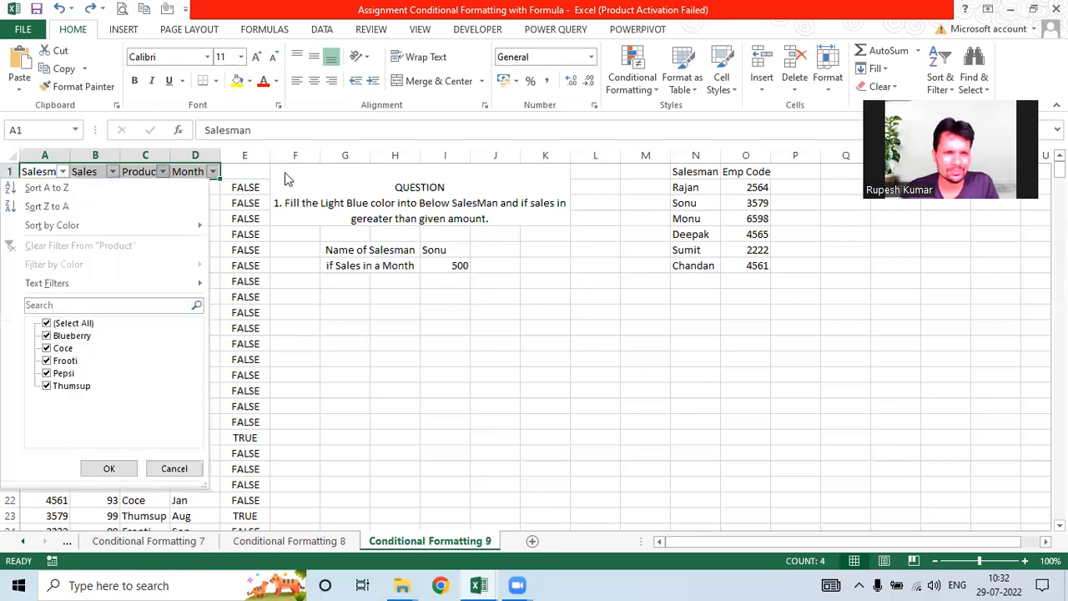
# Step: Filter the Month column to Aug only
pyautogui.click(214, 172)
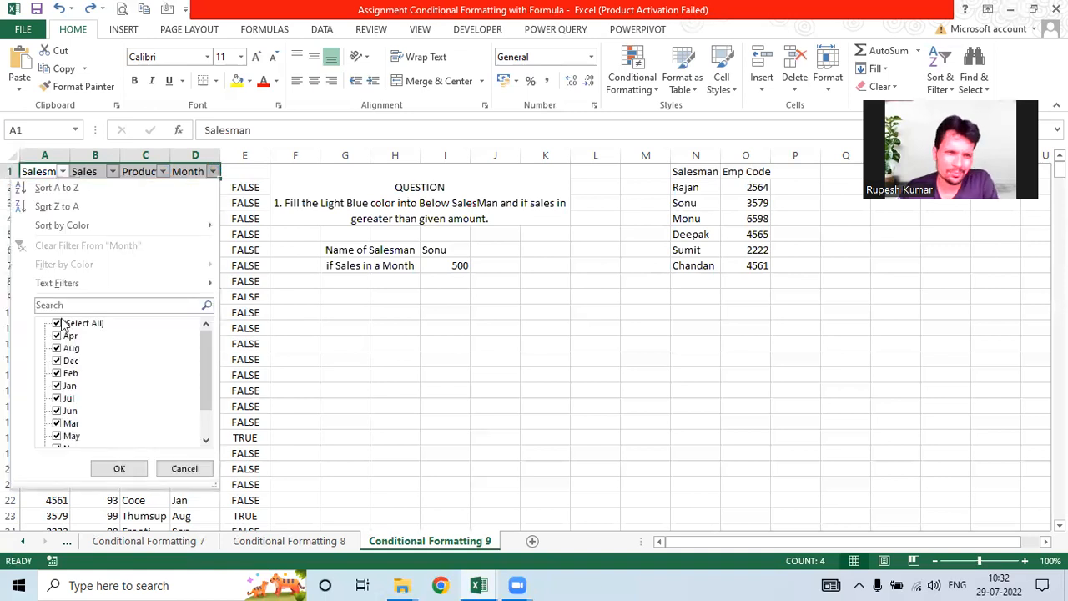
pyautogui.click(60, 322)
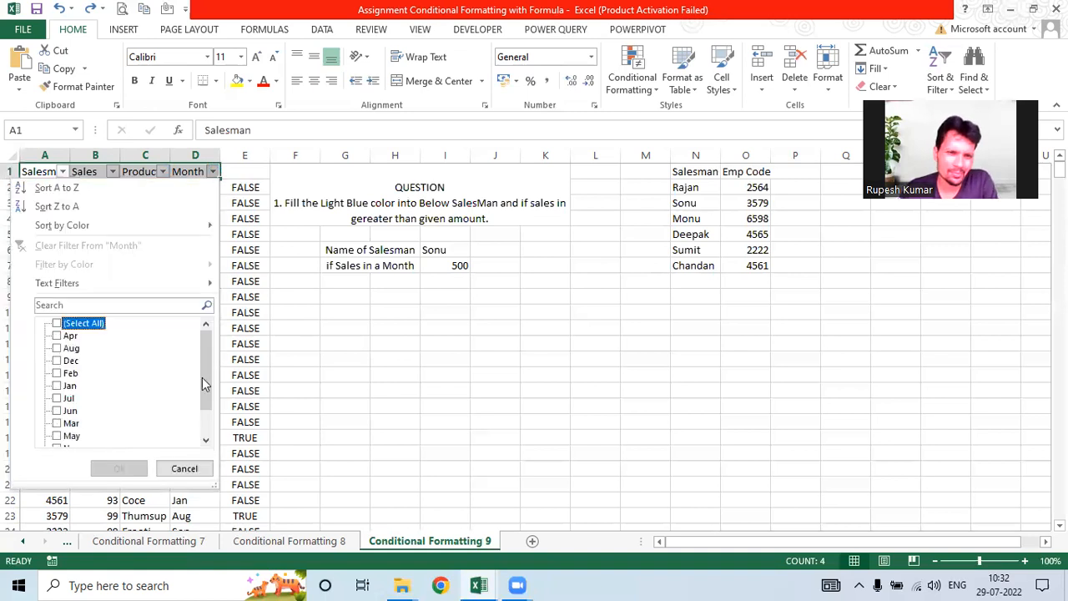
pyautogui.scroll(-1, 207, 372)
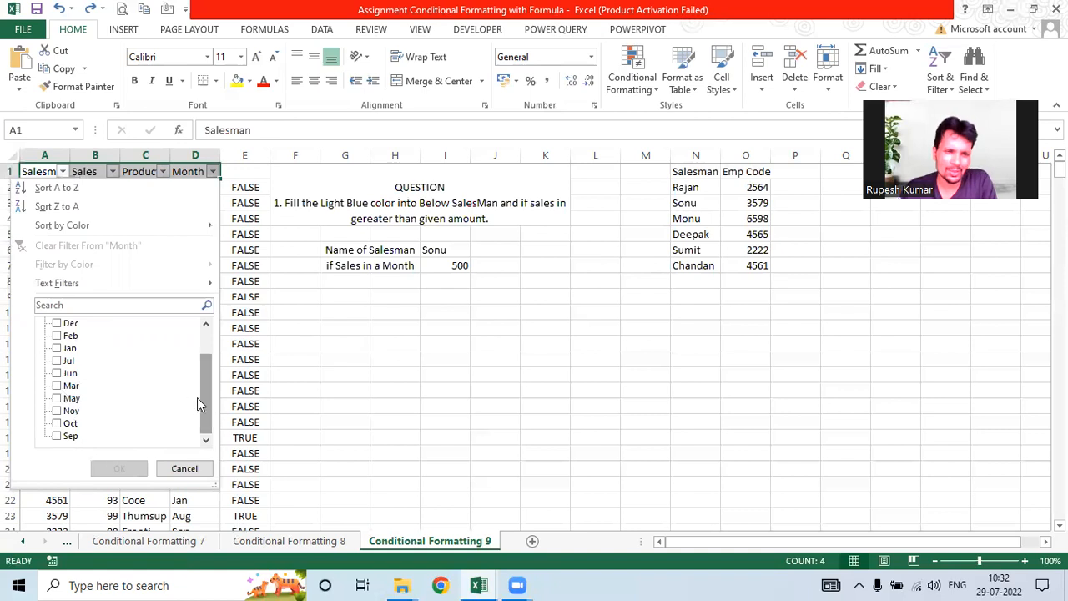
pyautogui.moveTo(208, 394); pyautogui.dragTo(209, 384)
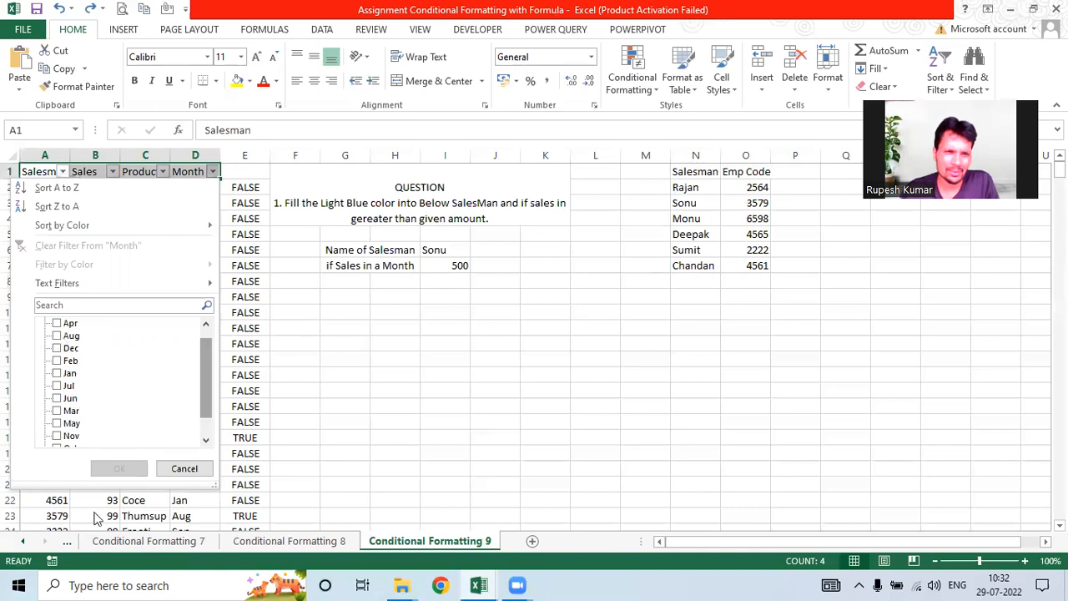
pyautogui.click(71, 335)
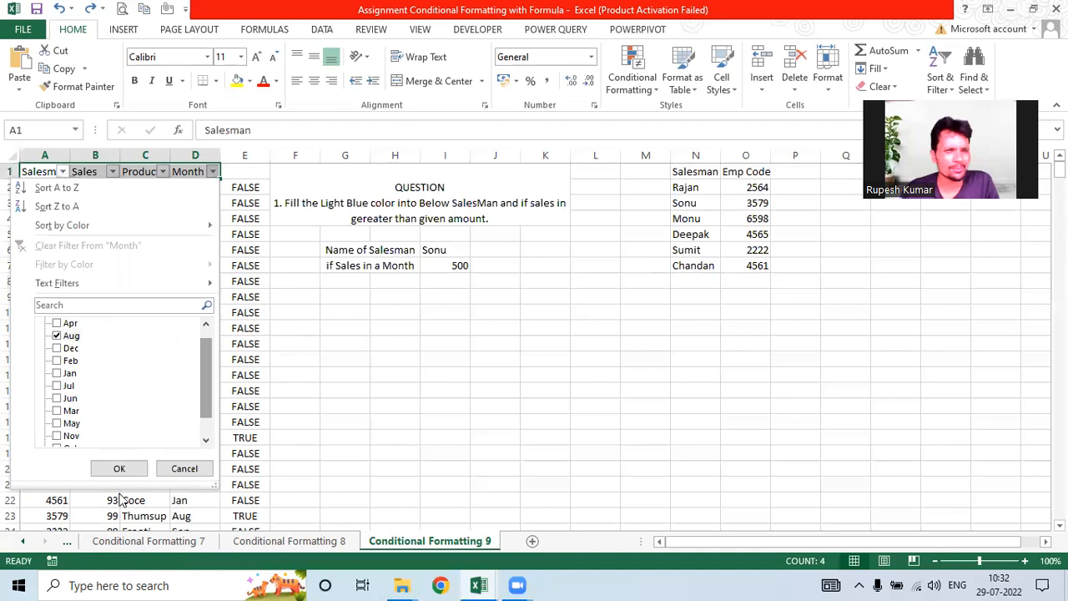
pyautogui.click(119, 469)
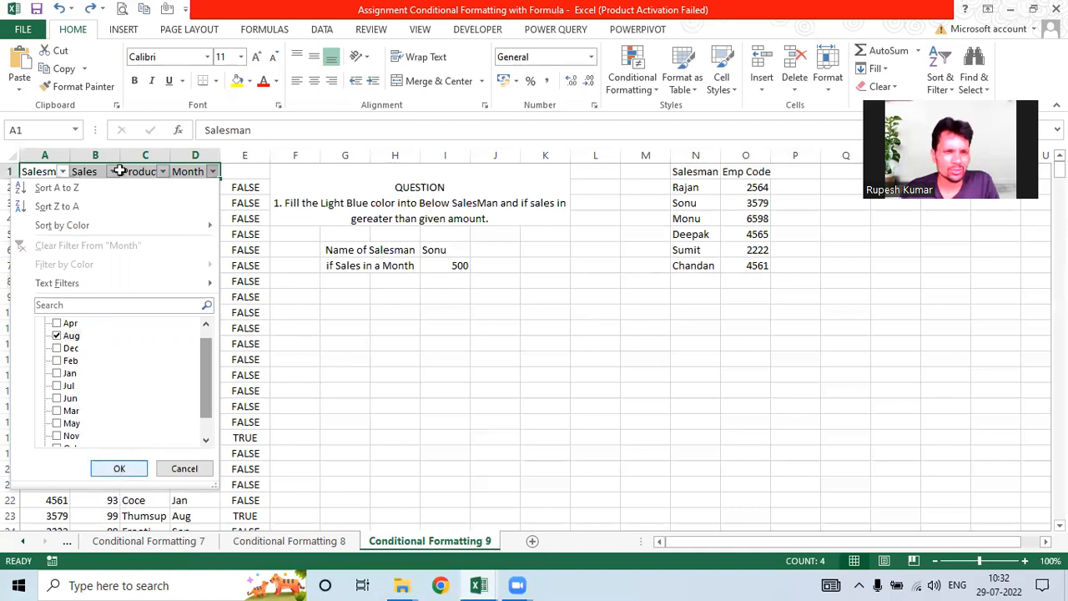
# Step: Filter the Salesman column to code 3579
pyautogui.click(63, 182)
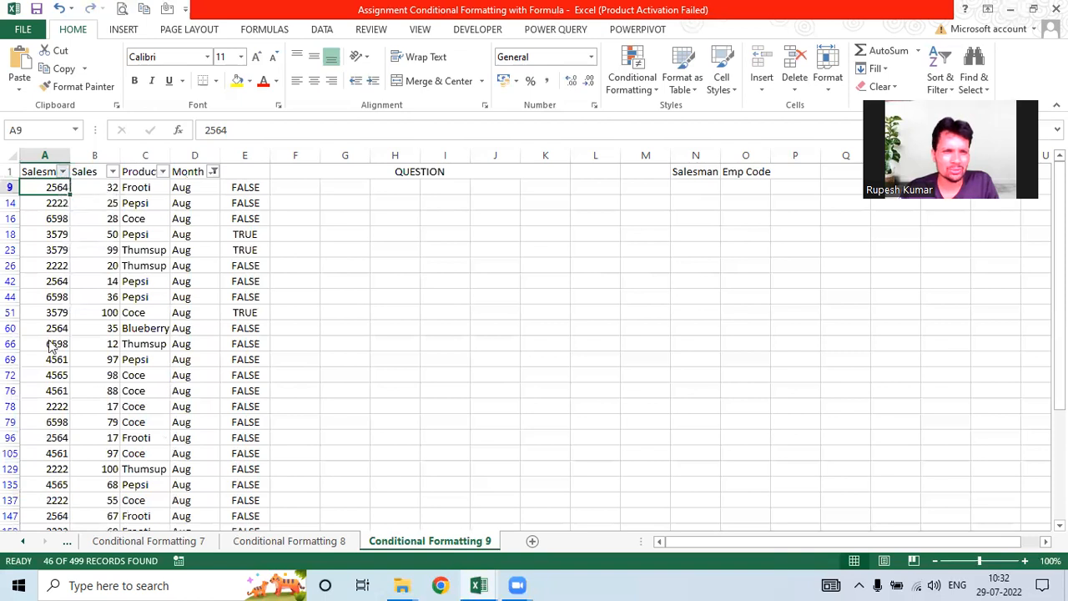
pyautogui.hotkey('alt', 'Down')
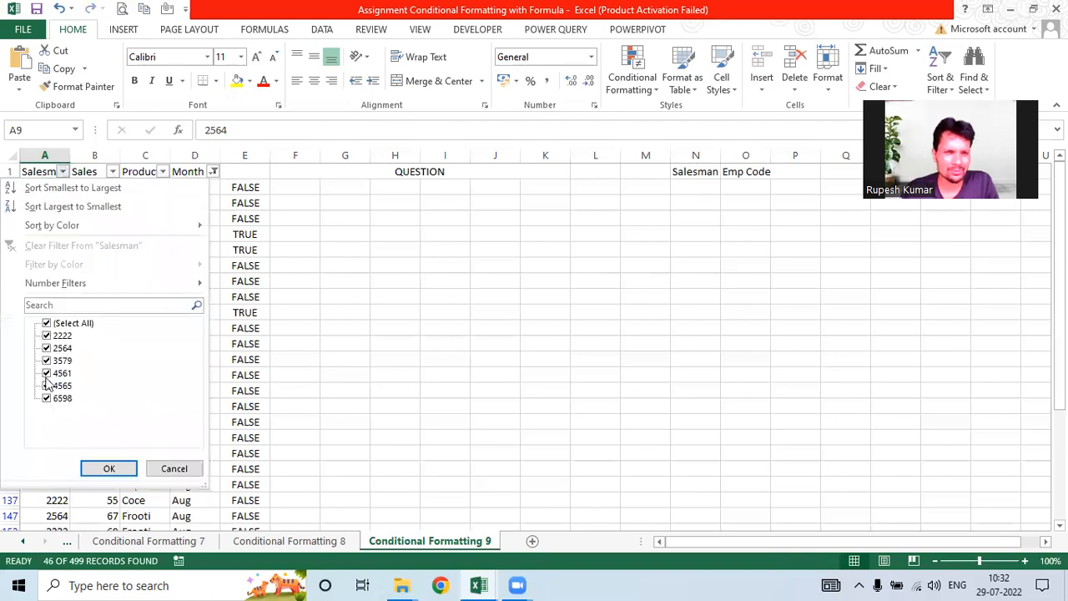
pyautogui.click(46, 323)
pyautogui.click(46, 361)
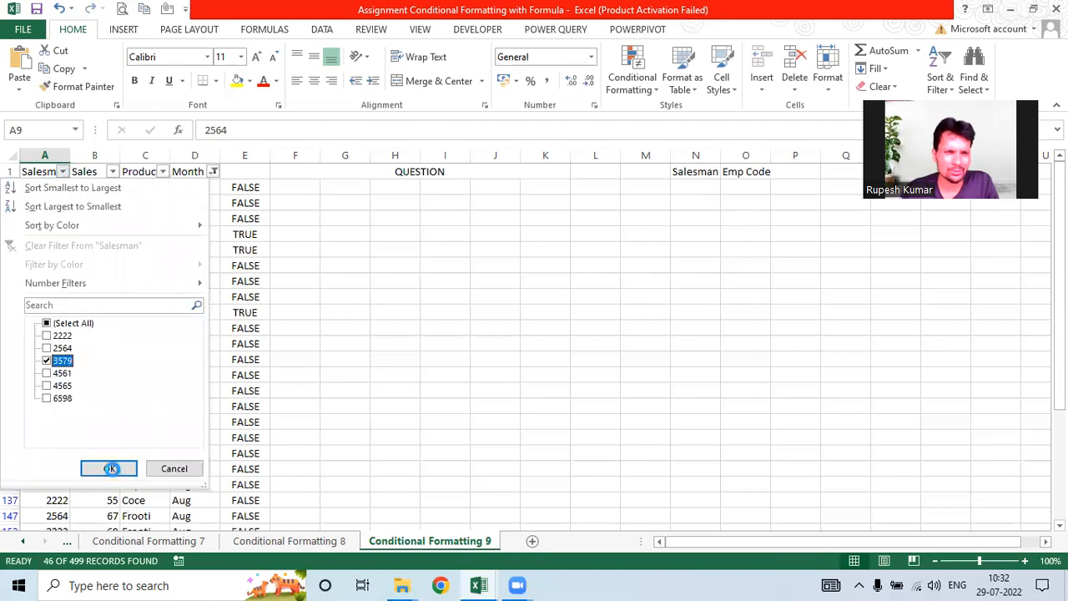
pyautogui.click(111, 468)
pyautogui.click(107, 329)
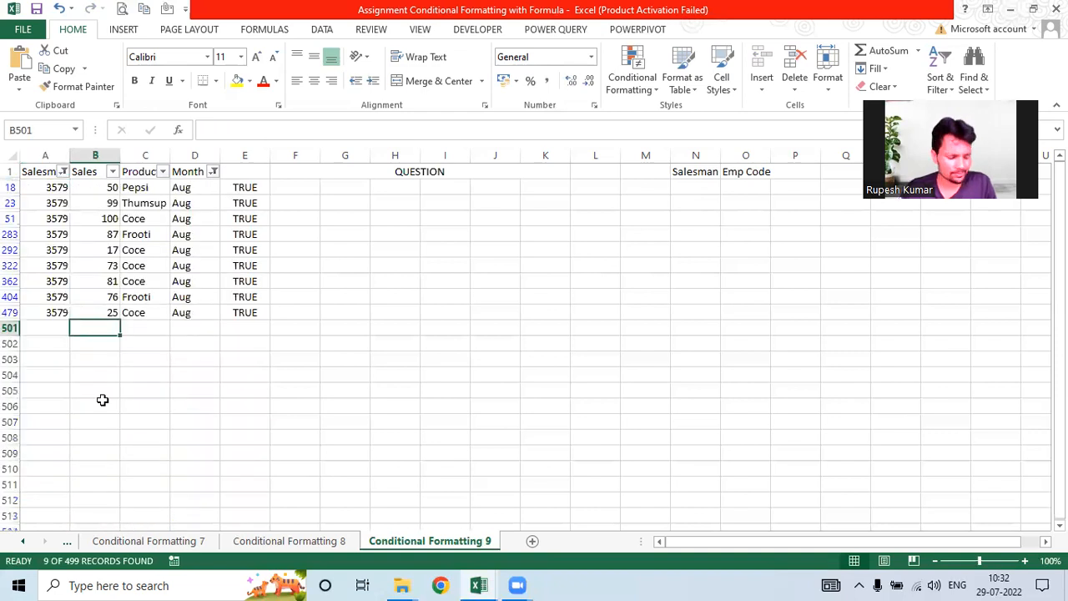
# Step: Add a SUBTOTAL check of the visible sales in B501, then delete the 608 result
pyautogui.hotkey('alt', '=')
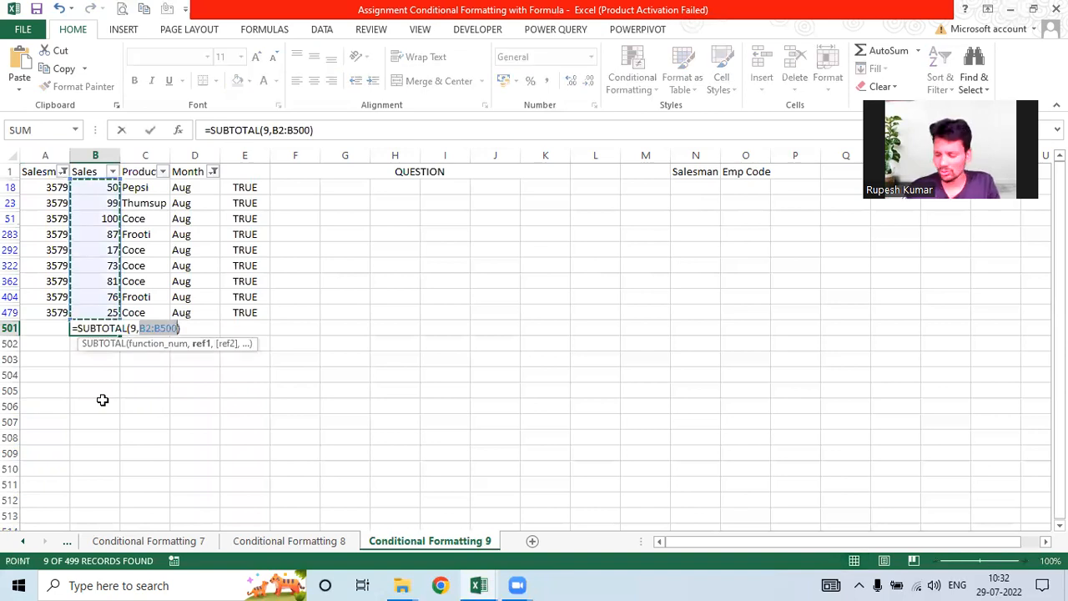
pyautogui.press('Return')
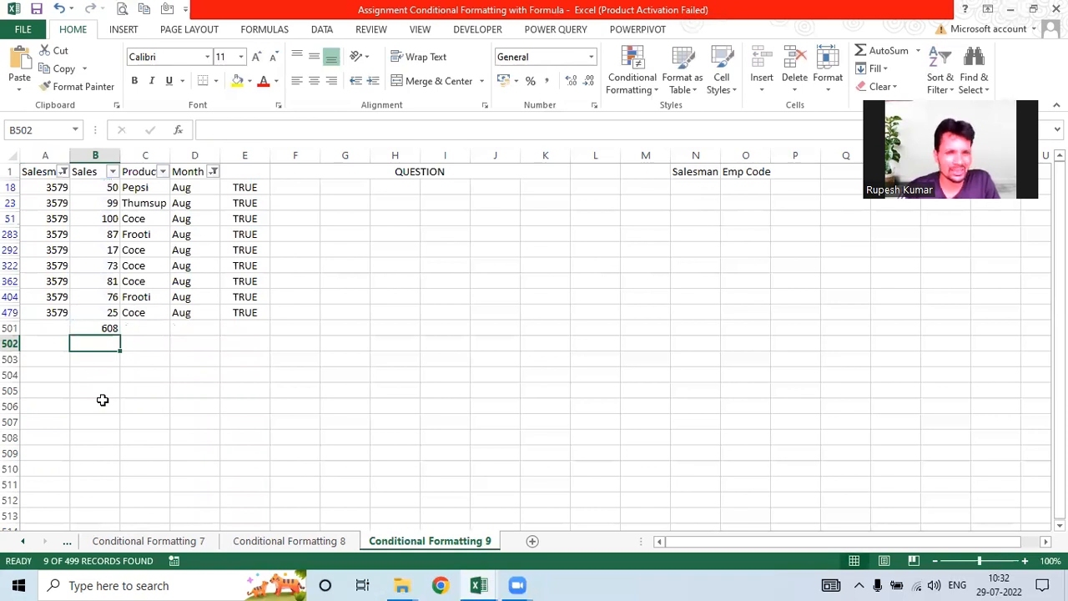
pyautogui.click(91, 327)
pyautogui.press('Delete')
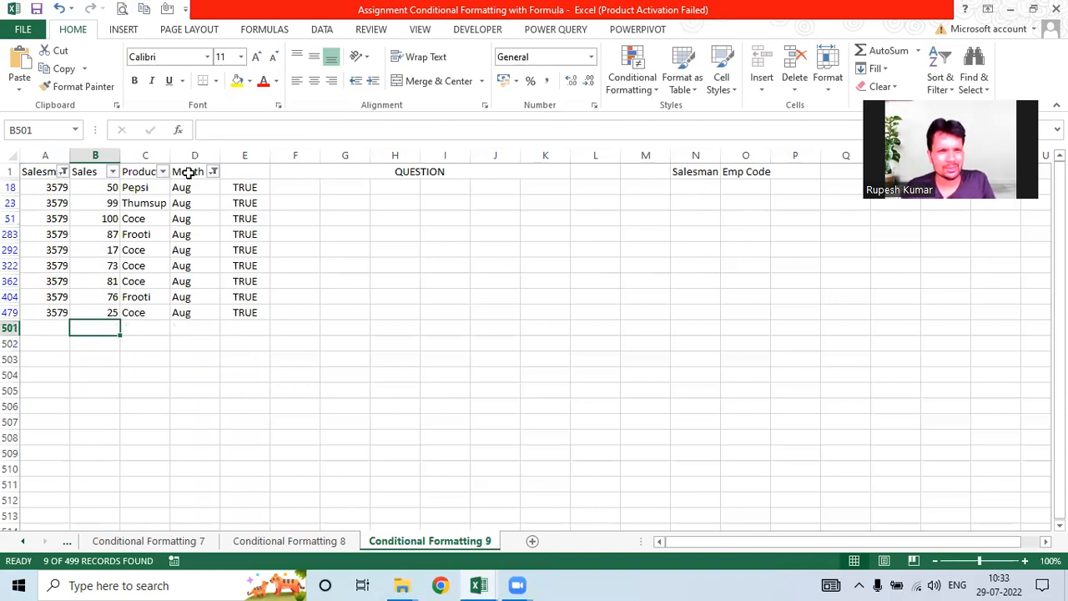
pyautogui.hotkey('ctrl', 'Home')
pyautogui.hotkey('shift', 'Right')
pyautogui.hotkey('shift', 'Right')
pyautogui.hotkey('shift', 'Right')
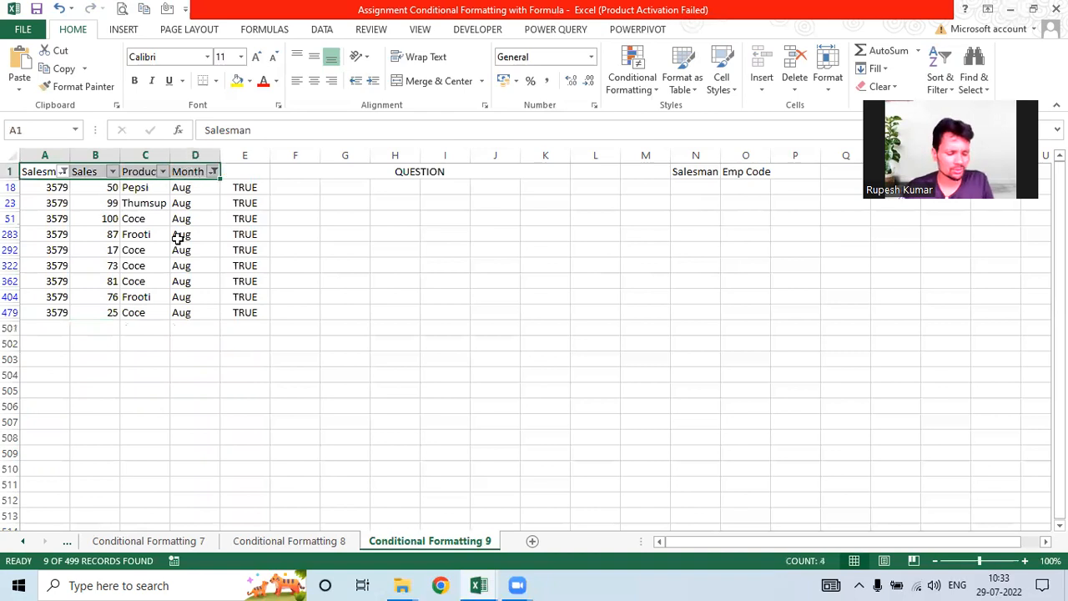
# Step: Clear the filter, copy E2's AND/SUMIFS formula, and select codes A2:A500
pyautogui.hotkey('ctrl', 'shift', 'l')
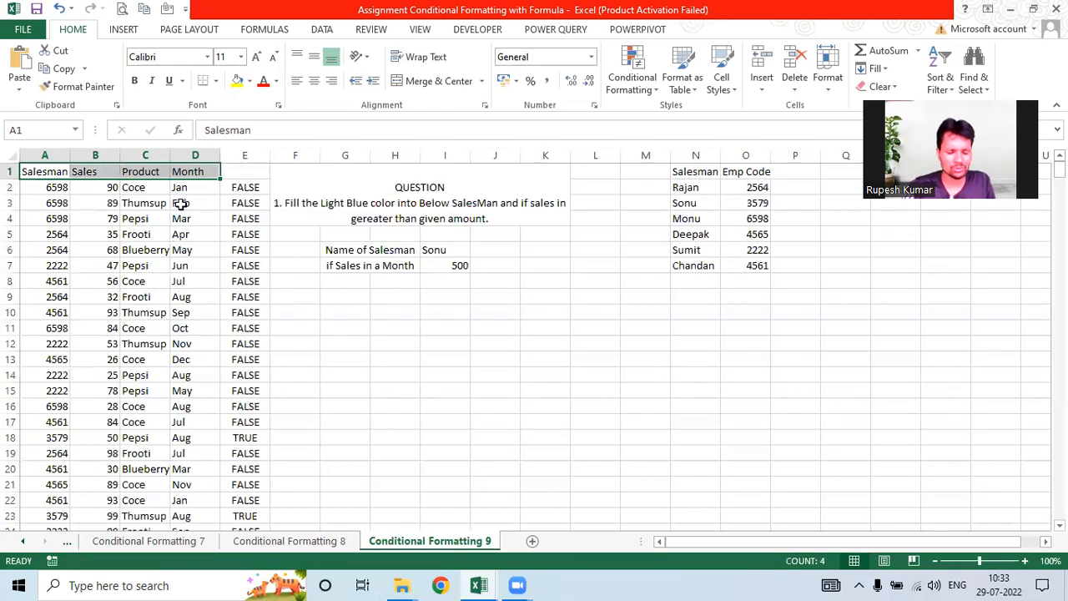
pyautogui.click(95, 312)
pyautogui.click(244, 187)
pyautogui.moveTo(719, 131); pyautogui.dragTo(11, 471)
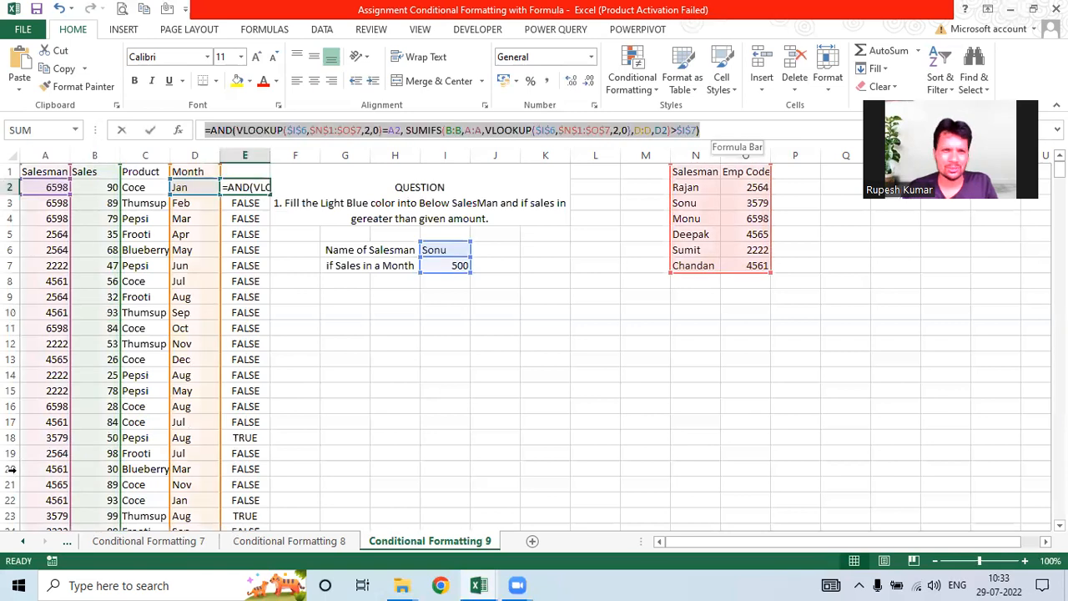
pyautogui.press('F2')
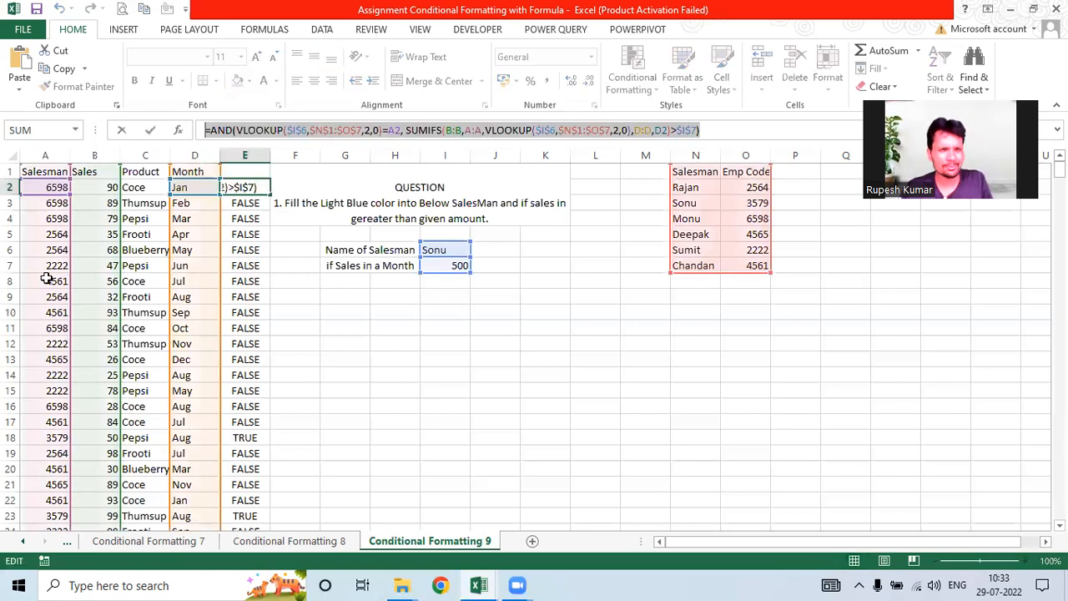
pyautogui.press('Escape')
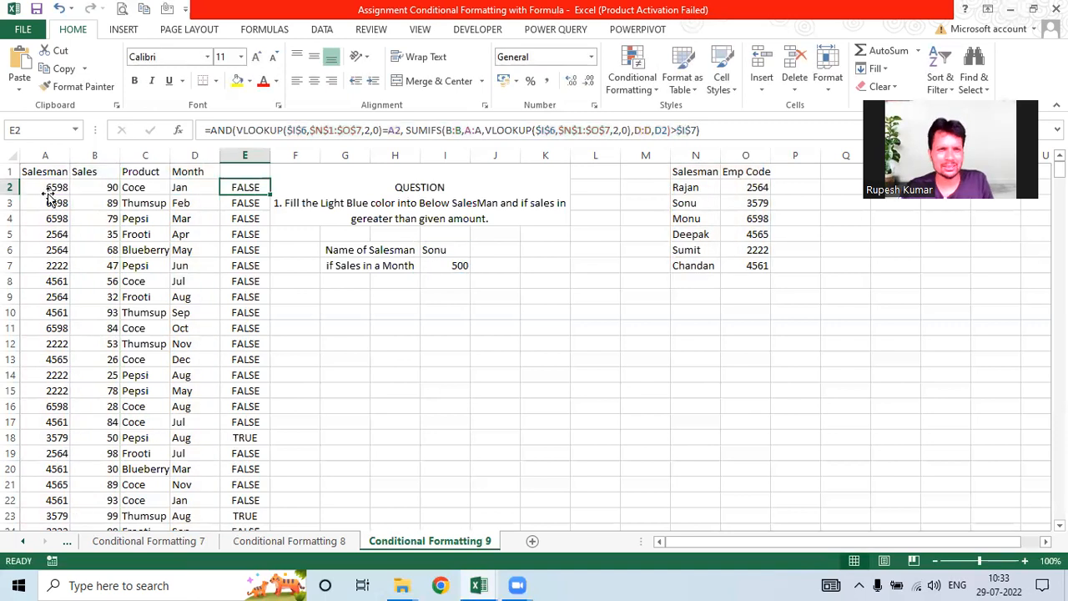
pyautogui.click(51, 188)
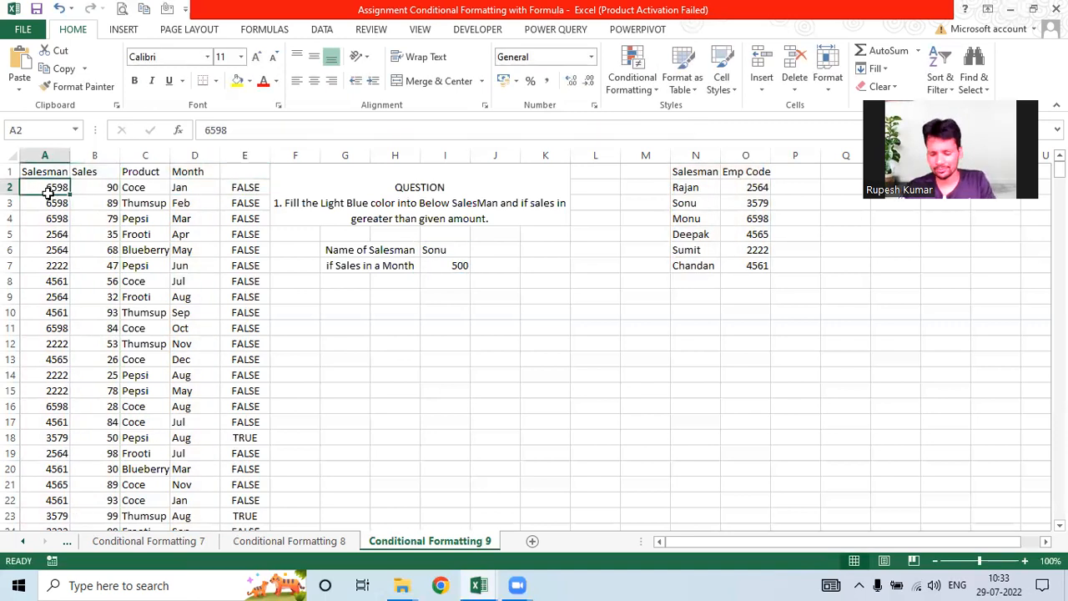
pyautogui.hotkey('ctrl', 'shift', 'Down')
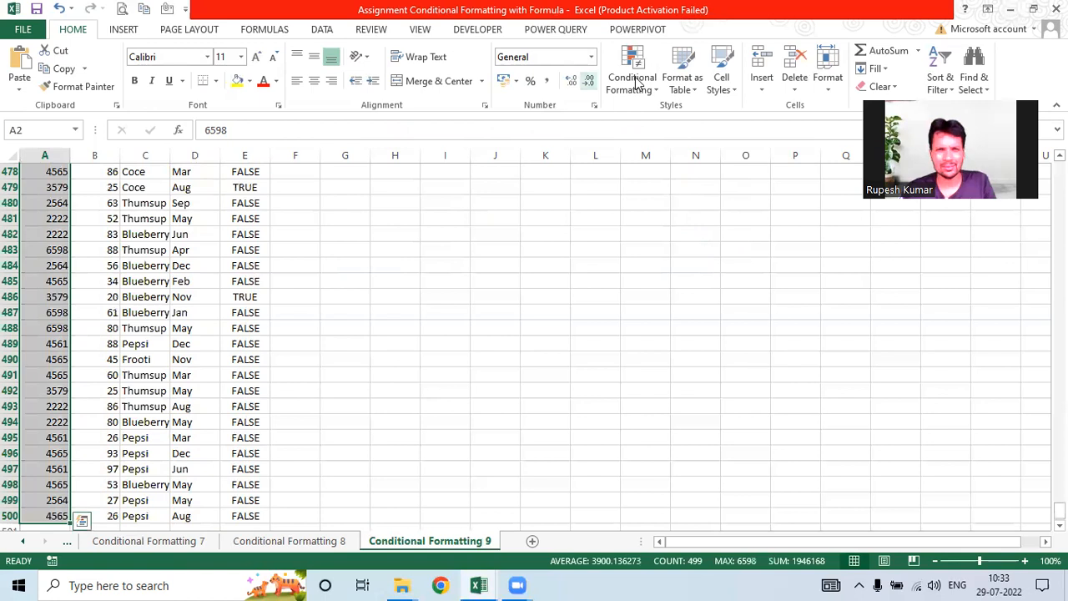
# Step: Add a formula rule on A2:A500 using the pasted AND formula with light yellow fill
pyautogui.click(636, 81)
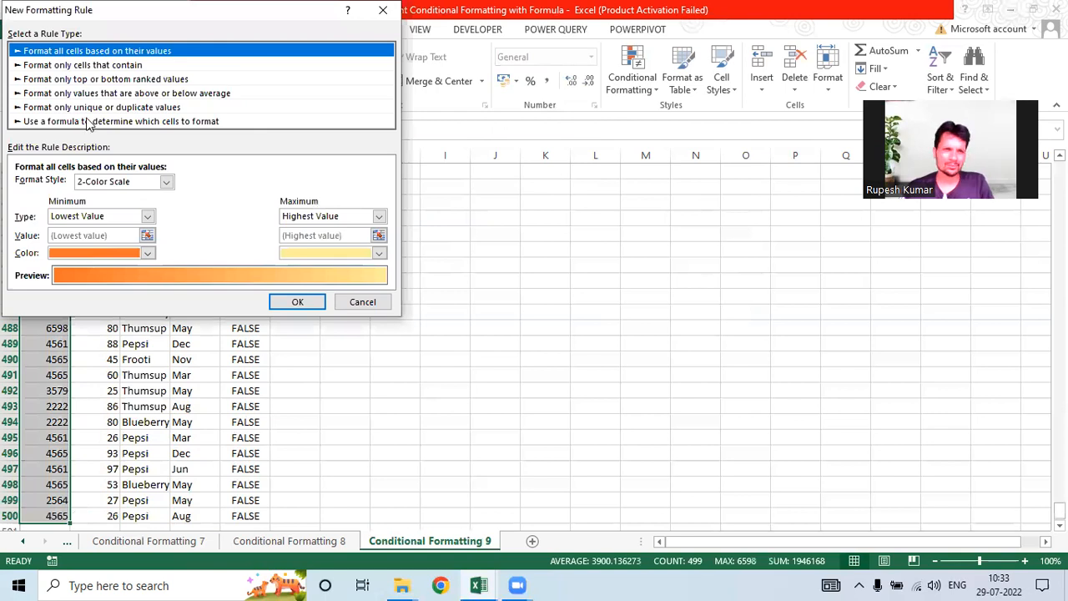
pyautogui.click(89, 122)
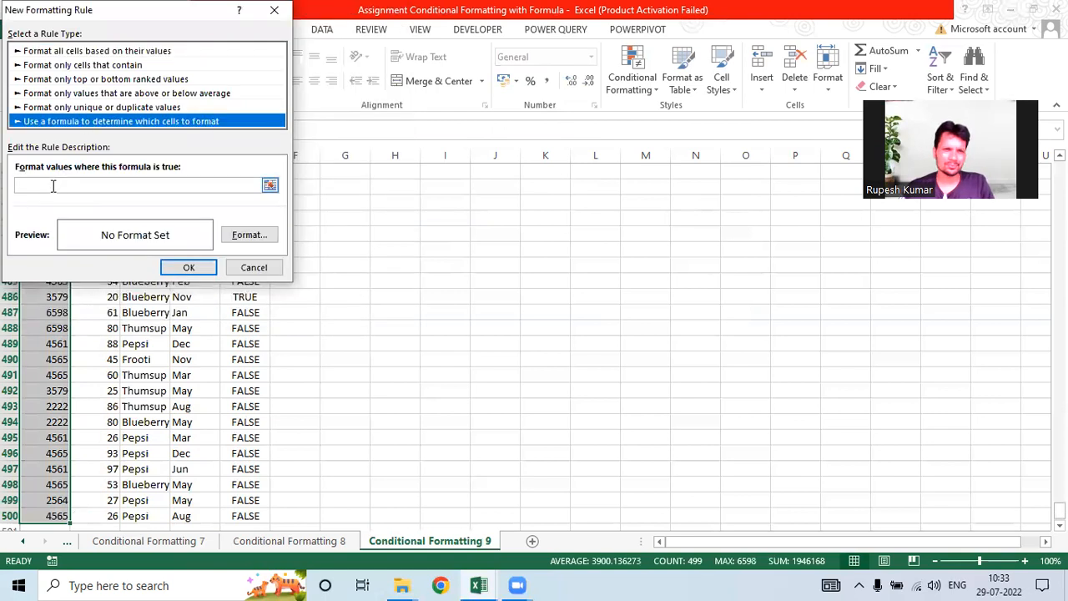
pyautogui.click(53, 185)
pyautogui.hotkey('ctrl', 'v')
pyautogui.click(236, 237)
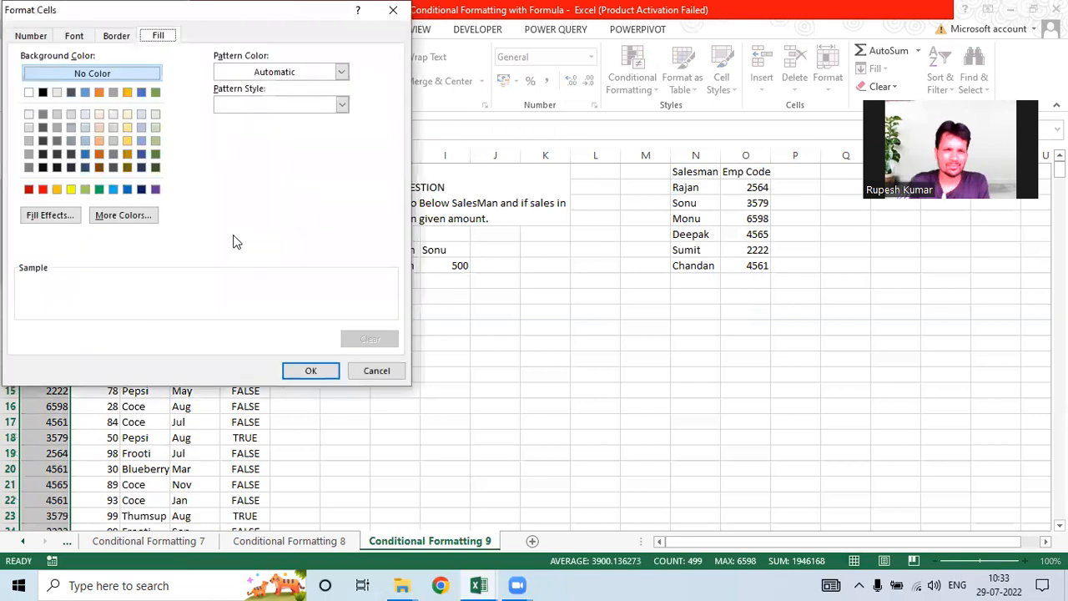
pyautogui.click(129, 131)
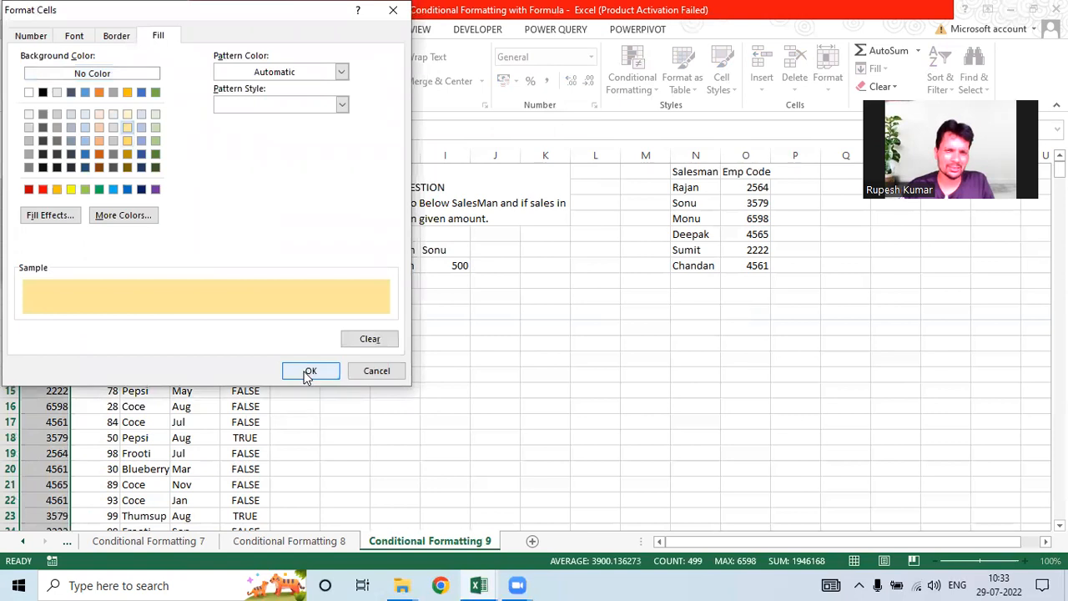
pyautogui.press('Return')
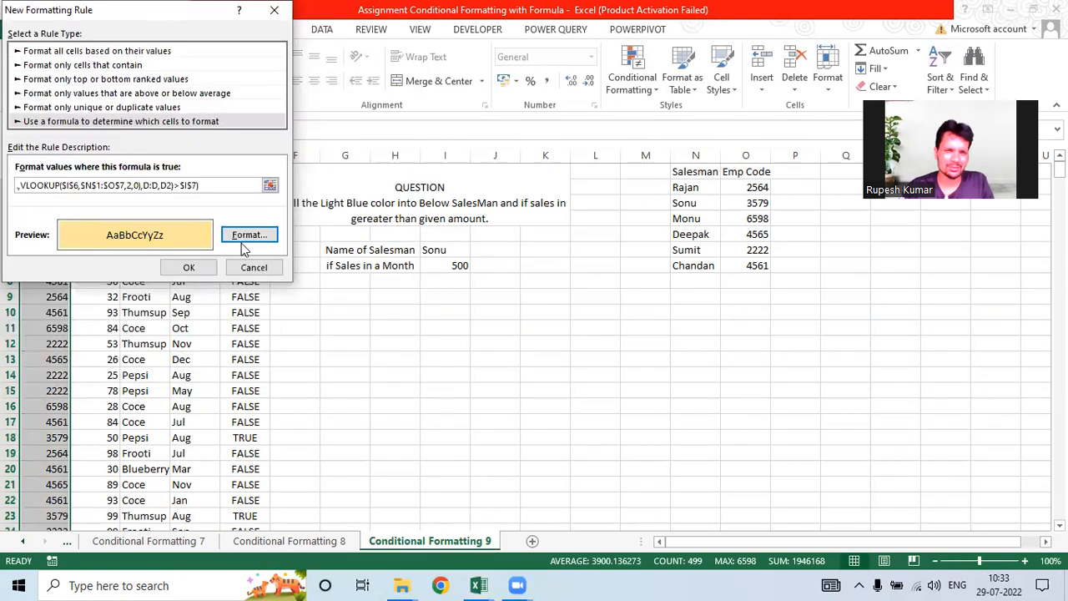
pyautogui.click(193, 266)
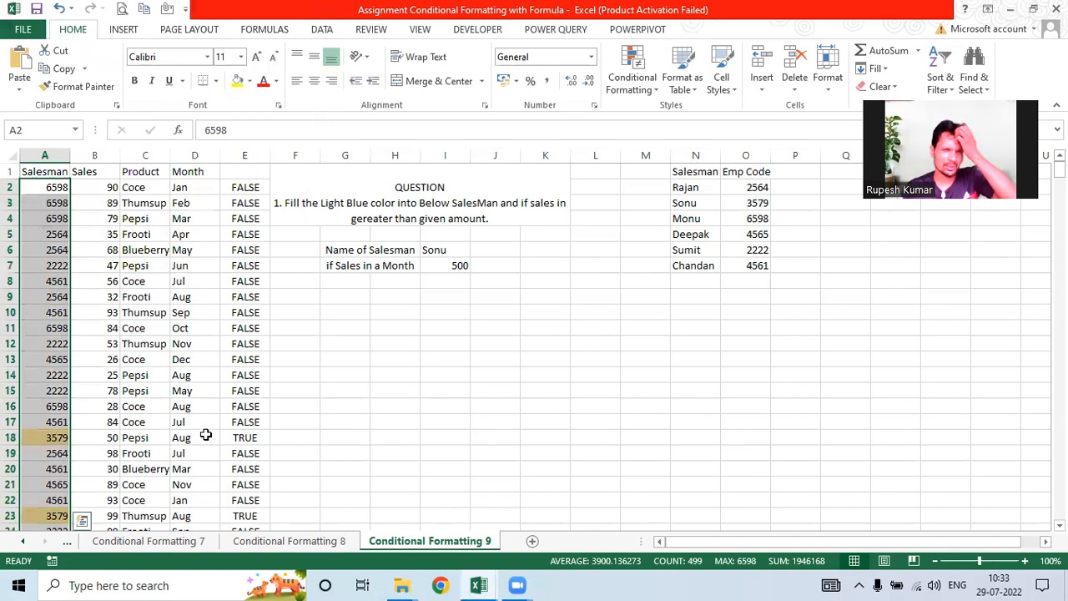
pyautogui.click(138, 438)
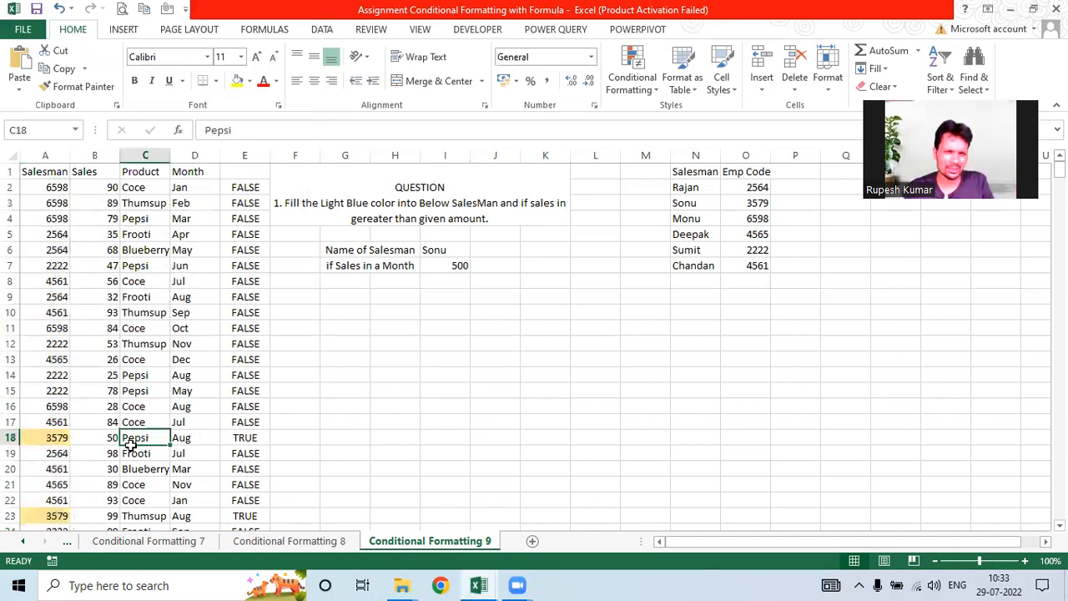
pyautogui.scroll(-6, 84, 218)
pyautogui.click(84, 219)
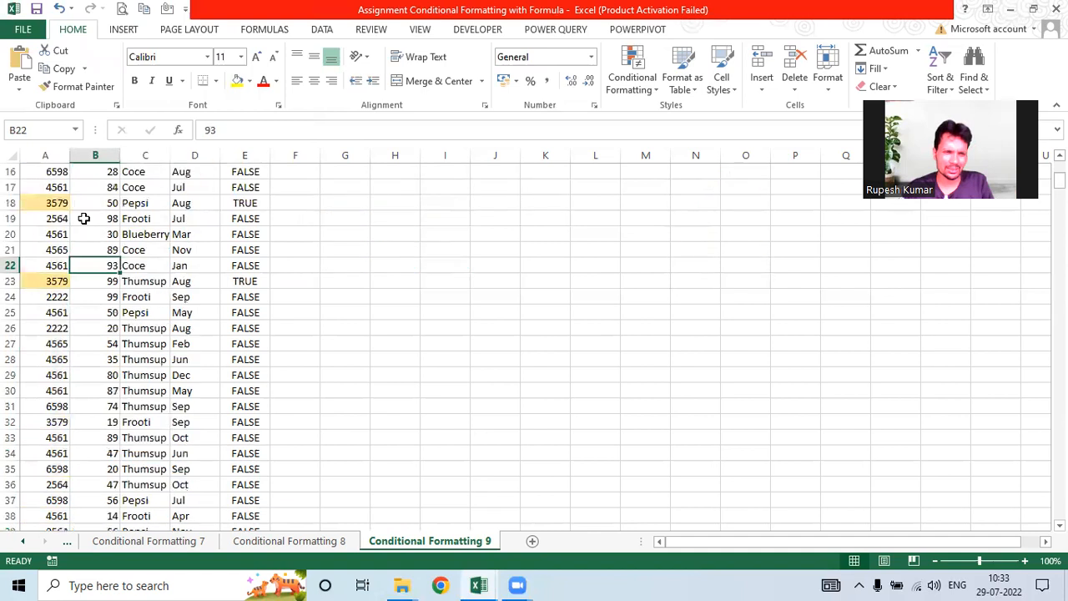
pyautogui.scroll(-7, 84, 219)
pyautogui.click(207, 219)
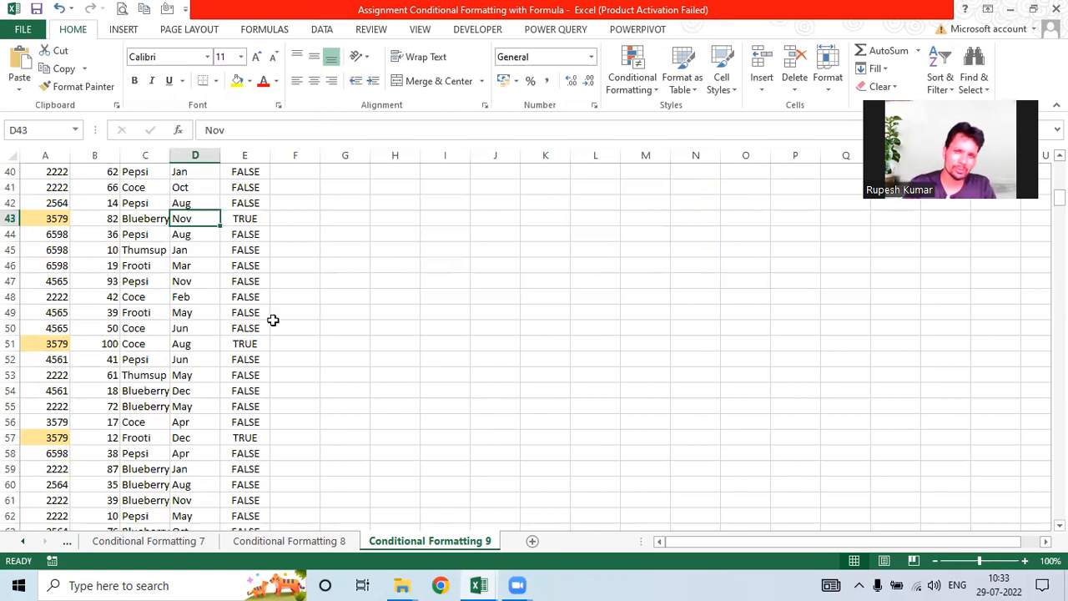
pyautogui.scroll(13, 272, 319)
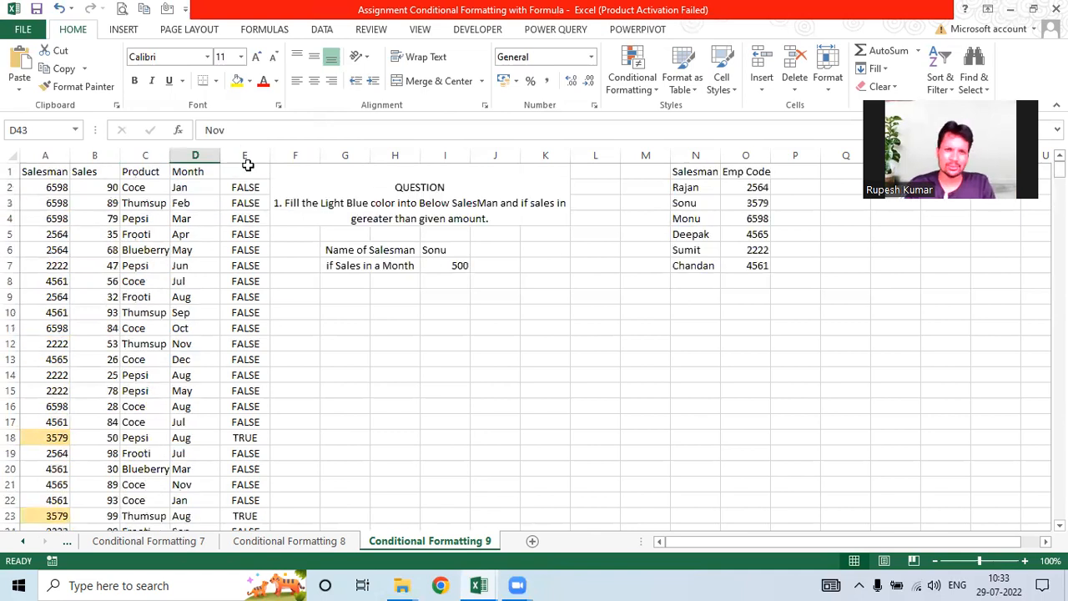
# Step: Delete the TRUE/FALSE values from column E and select block G10:M15
pyautogui.click(245, 156)
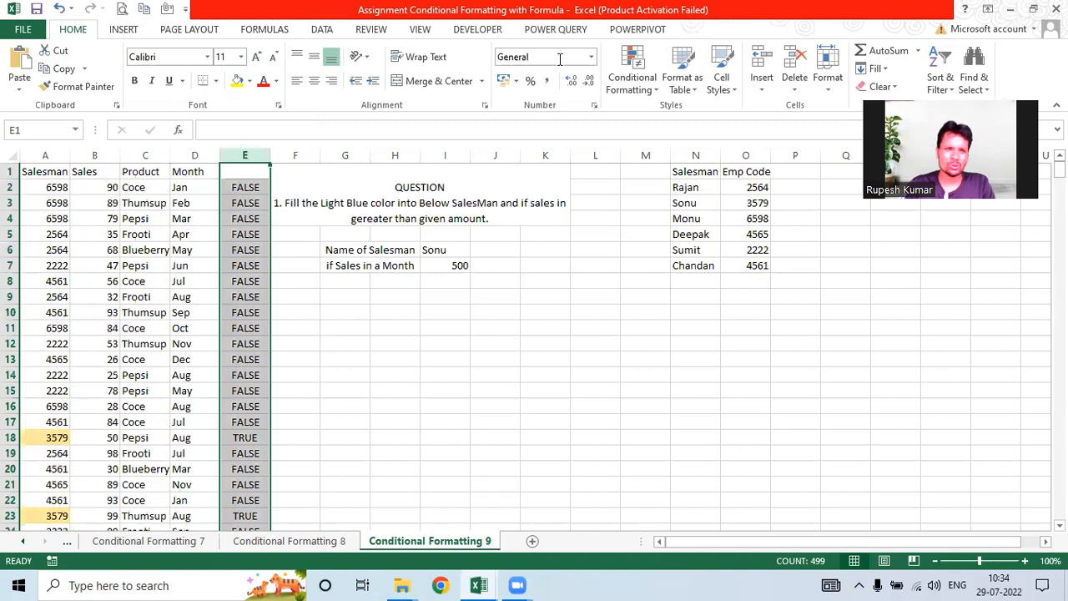
pyautogui.press('Delete')
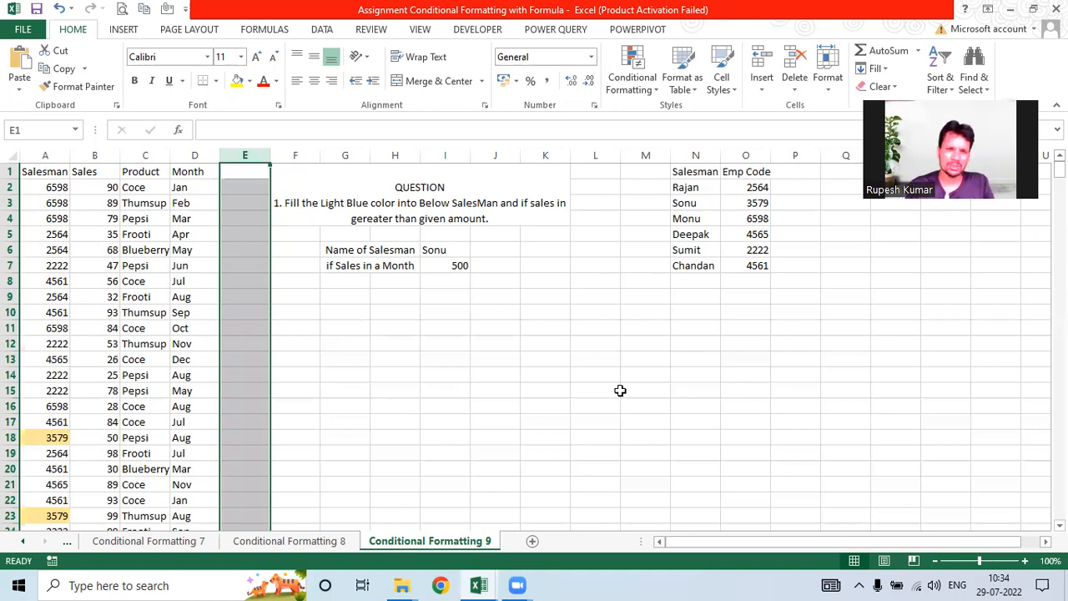
pyautogui.moveTo(344, 312); pyautogui.dragTo(622, 390)
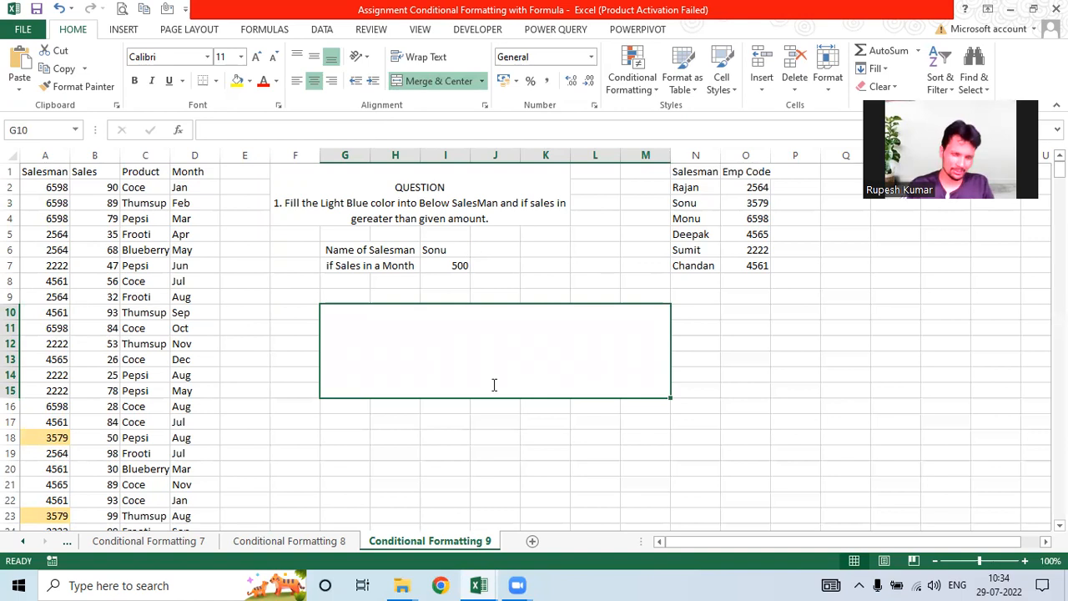
# Step: Paste the contact phone number into the merged G10:M15 block and size its font to 48 points
pyautogui.hotkey('ctrl', 'v')
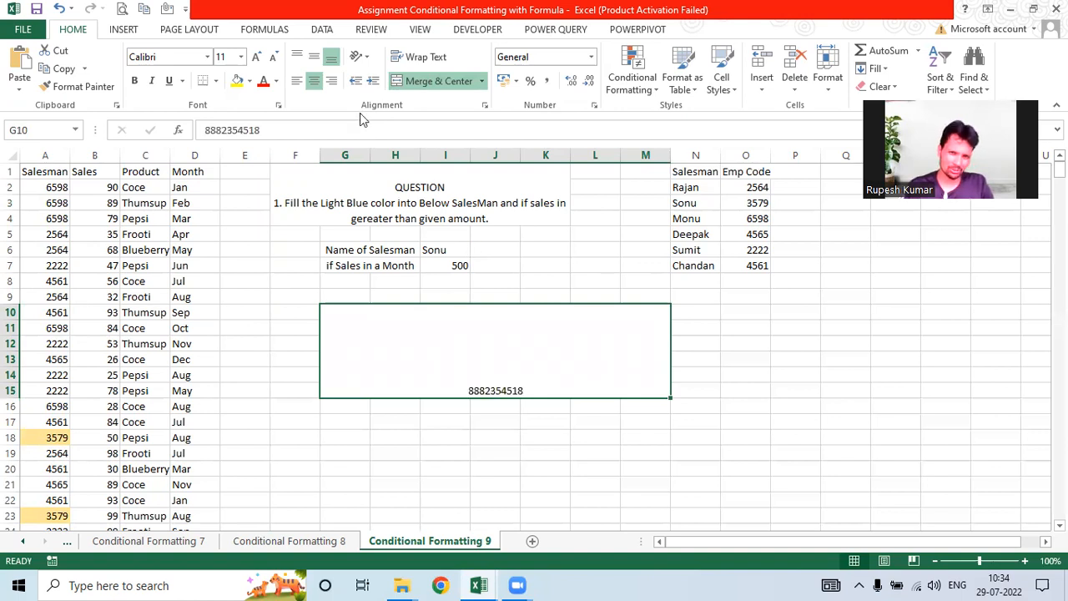
pyautogui.click(257, 55)
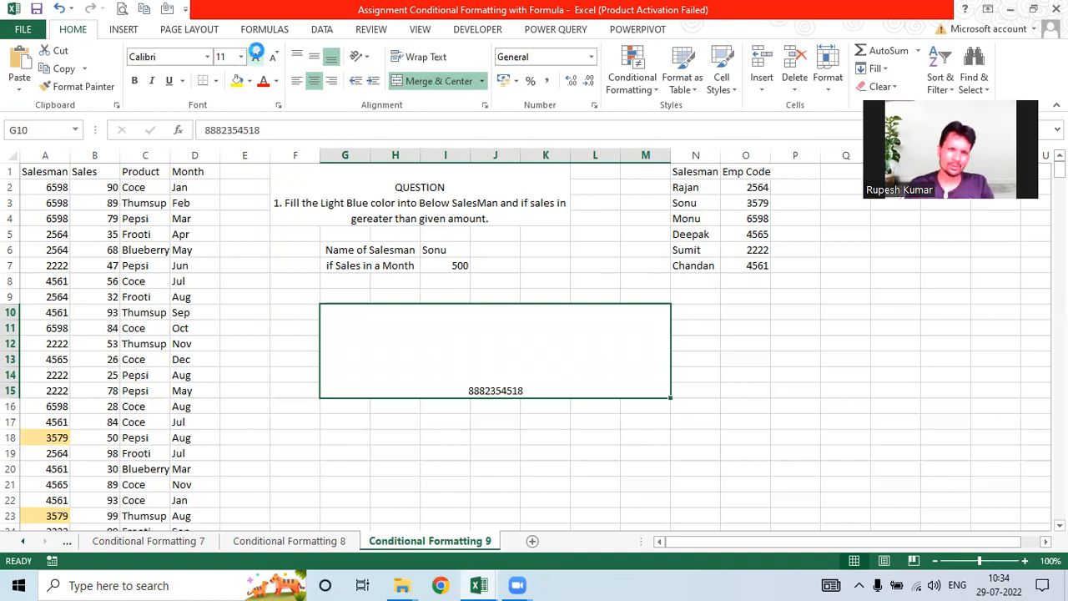
pyautogui.click(256, 54)
pyautogui.click(256, 53)
pyautogui.click(256, 54)
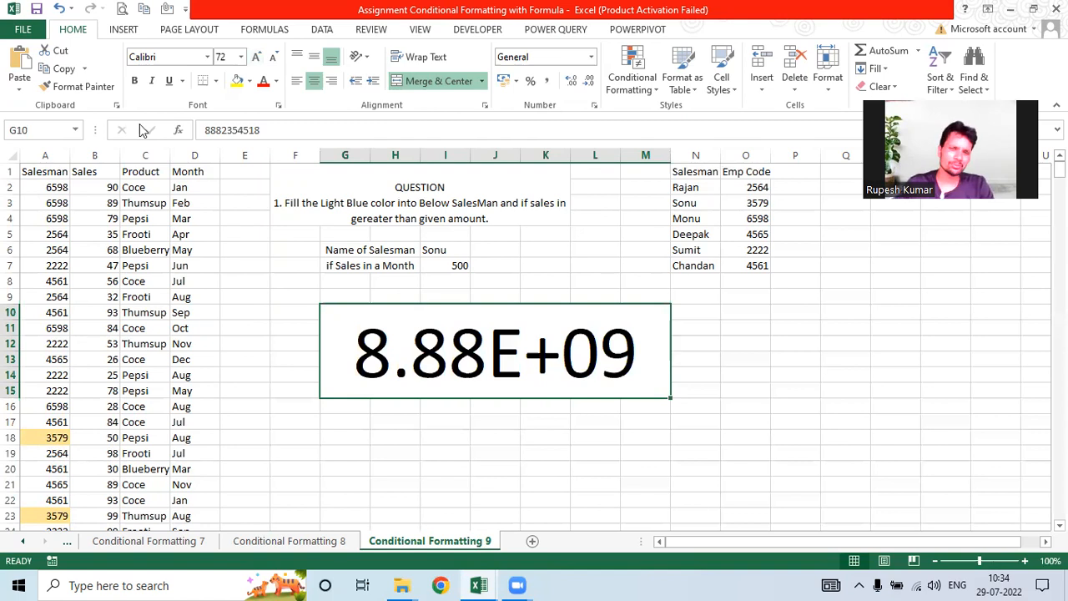
pyautogui.click(277, 60)
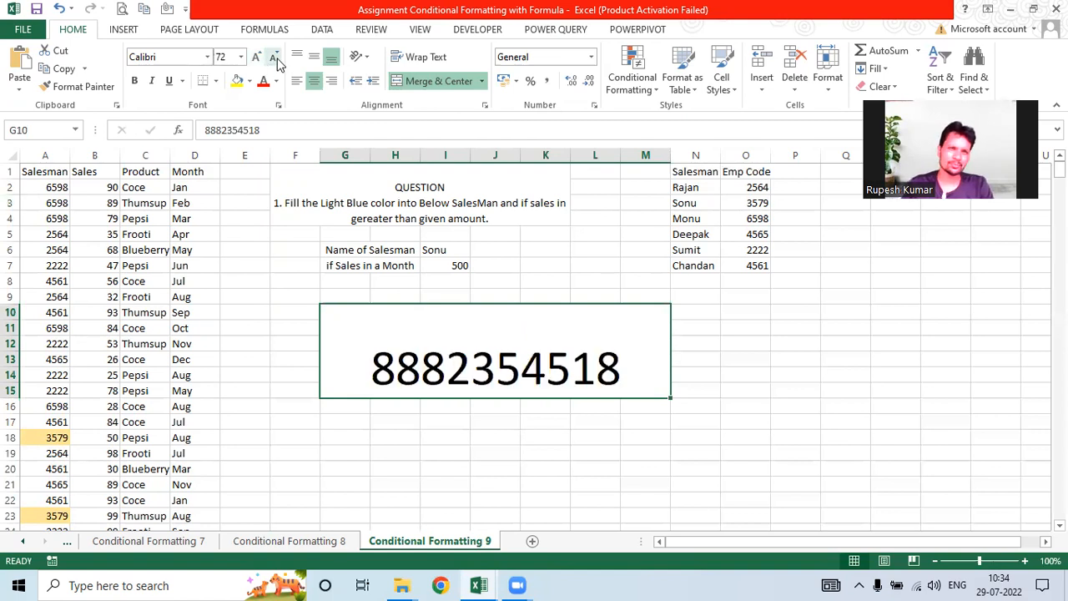